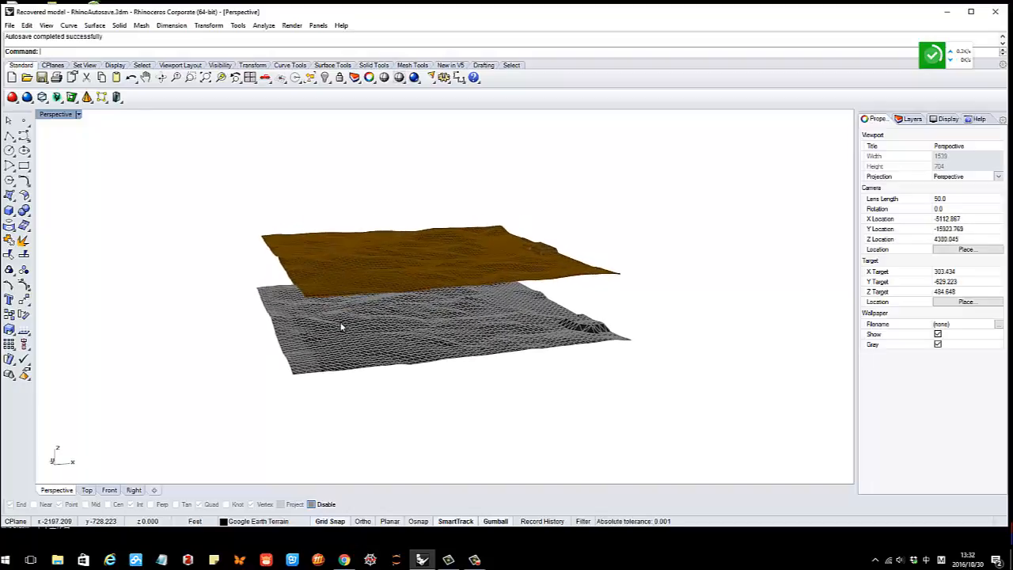
# Orbit the Perspective view around the two terrains and select the brown terrain surface
pyautogui.moveTo(454, 321); pyautogui.dragTo(420, 329, button='right')
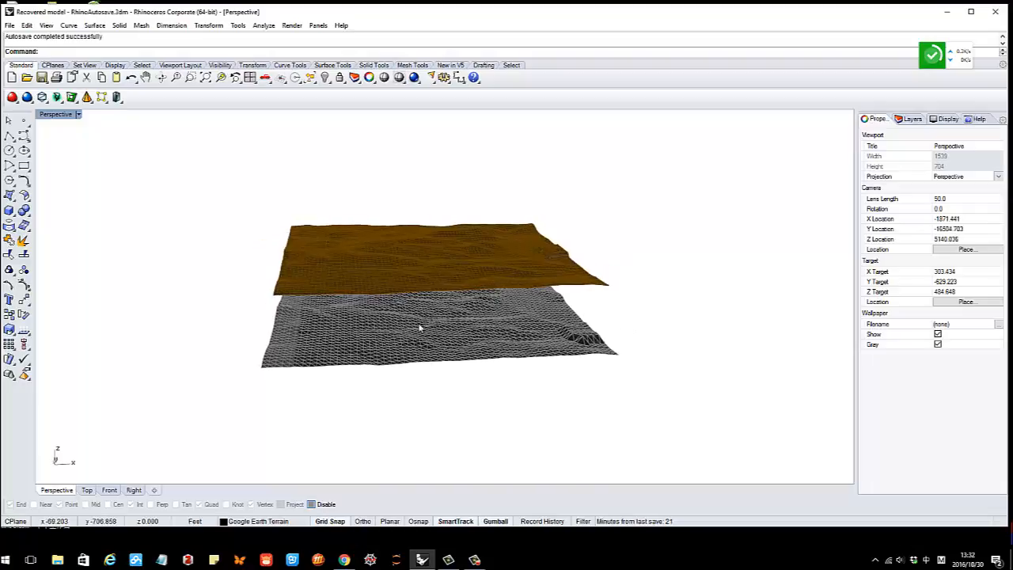
pyautogui.moveTo(298, 527); pyautogui.dragTo(298, 538)
pyautogui.moveTo(338, 378); pyautogui.dragTo(394, 370, button='right')
pyautogui.moveTo(477, 376); pyautogui.dragTo(614, 339, button='right')
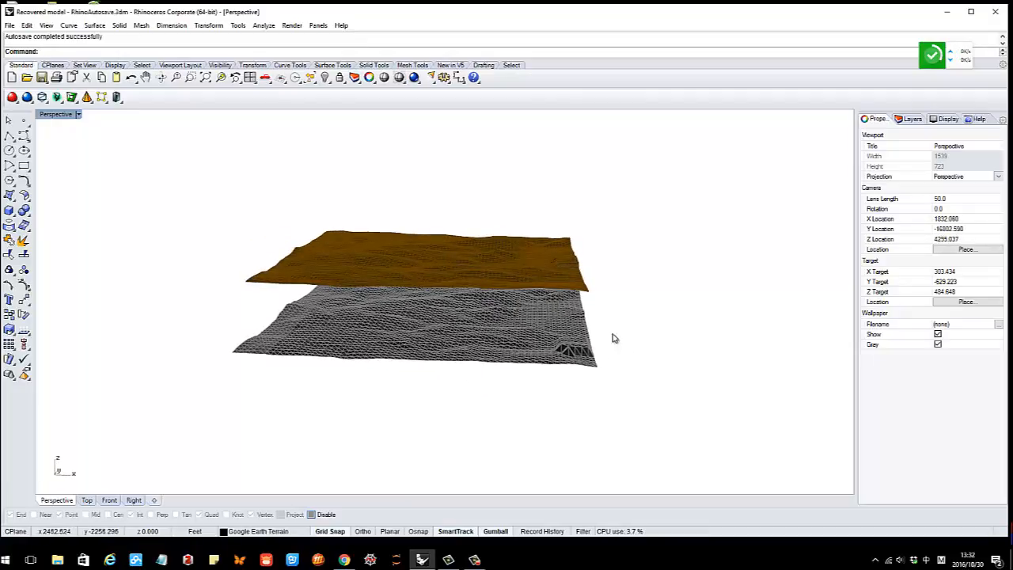
pyautogui.moveTo(406, 140); pyautogui.dragTo(364, 202, button='right')
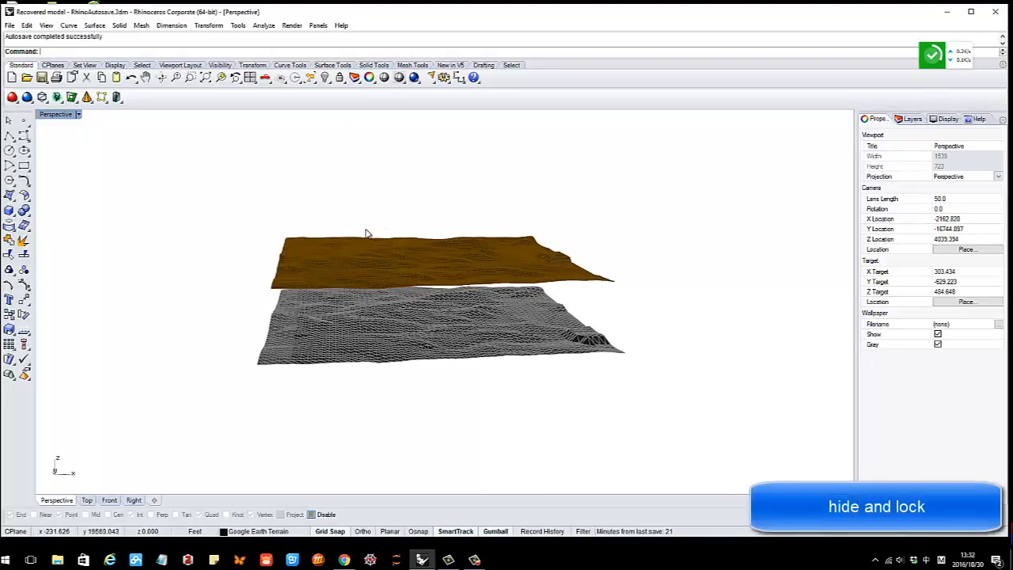
pyautogui.click(412, 240)
pyautogui.moveTo(389, 182); pyautogui.dragTo(388, 201, button='right')
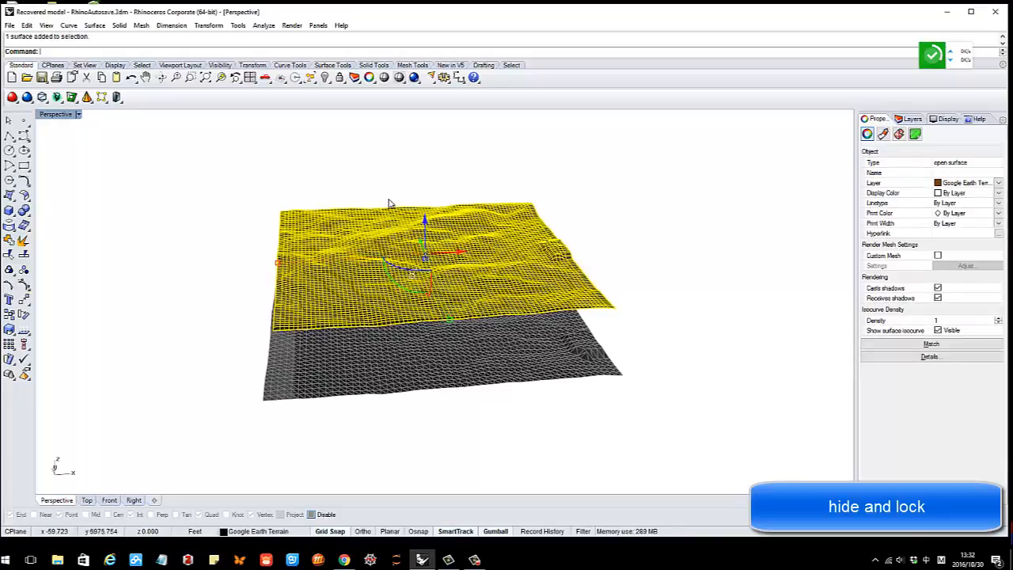
pyautogui.click(388, 199)
pyautogui.moveTo(409, 244); pyautogui.dragTo(335, 238, button='right')
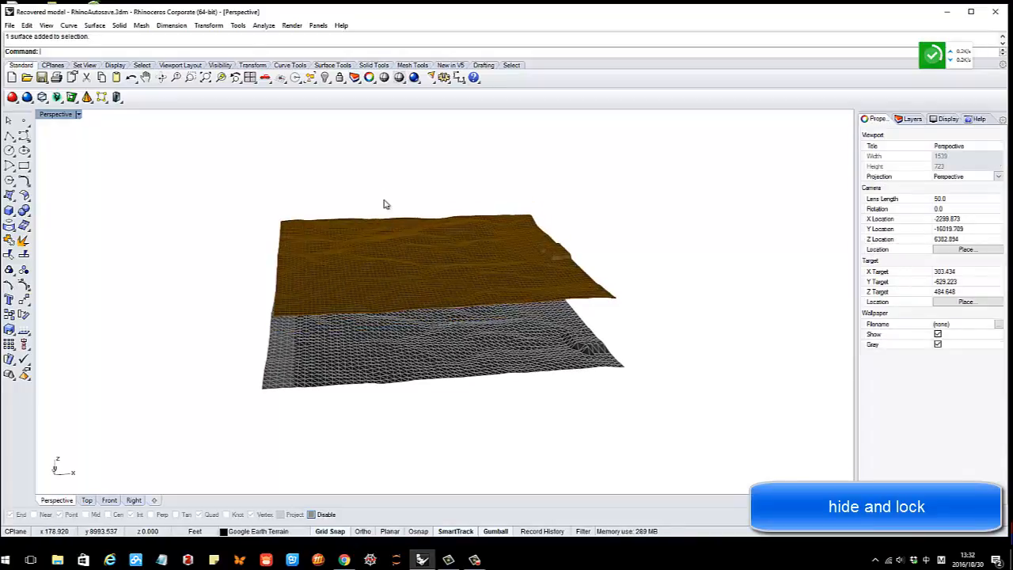
pyautogui.click(378, 235)
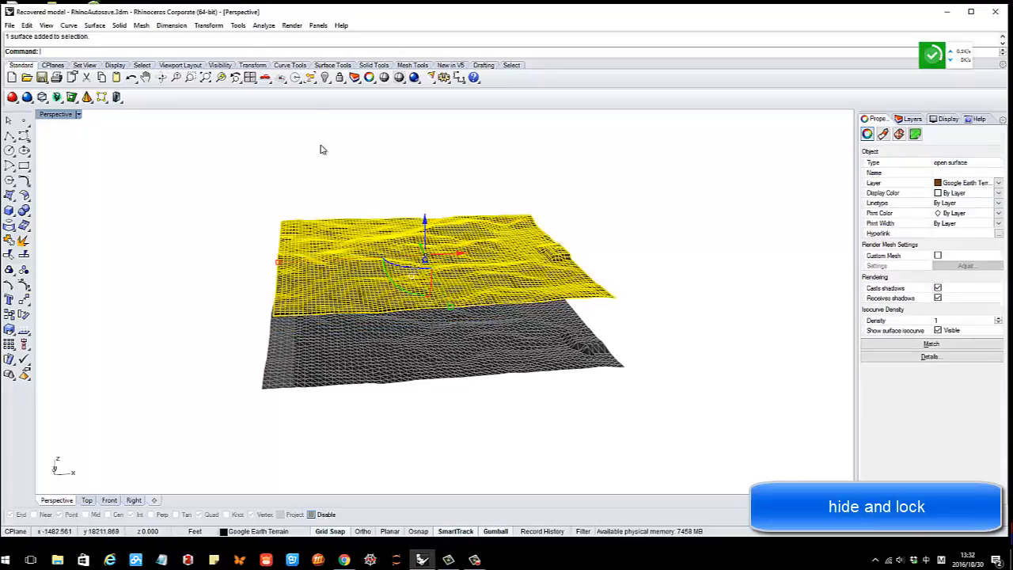
# Hide the selected brown terrain surface with the floating Visibility tools, then show it again
pyautogui.click(328, 85)
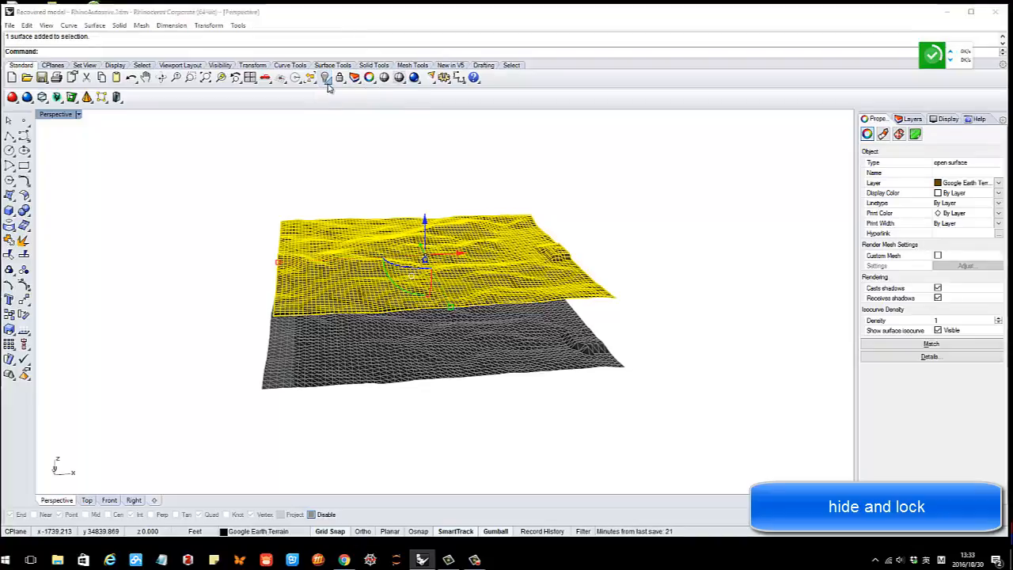
pyautogui.moveTo(330, 86); pyautogui.dragTo(346, 119)
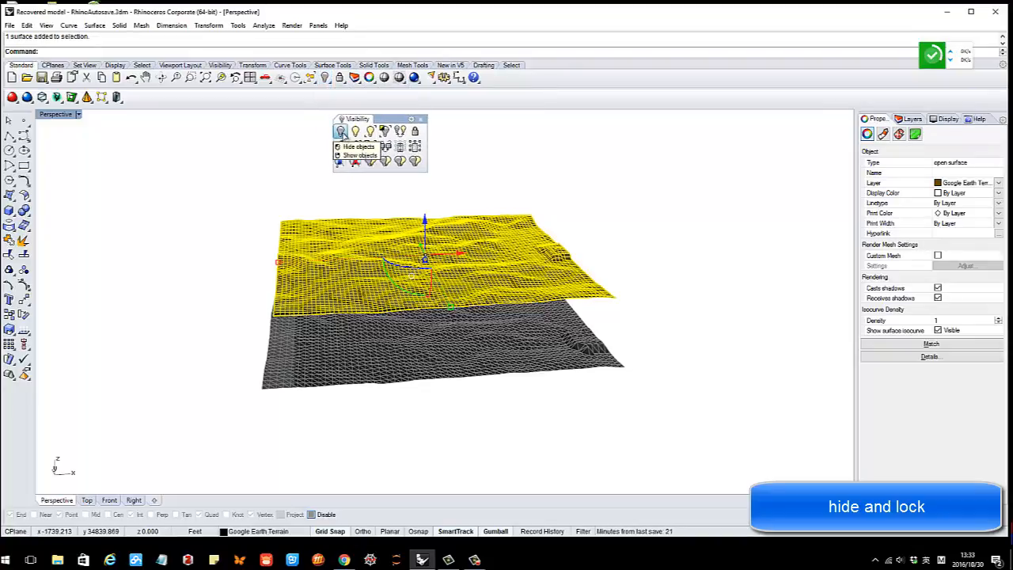
pyautogui.click(341, 132)
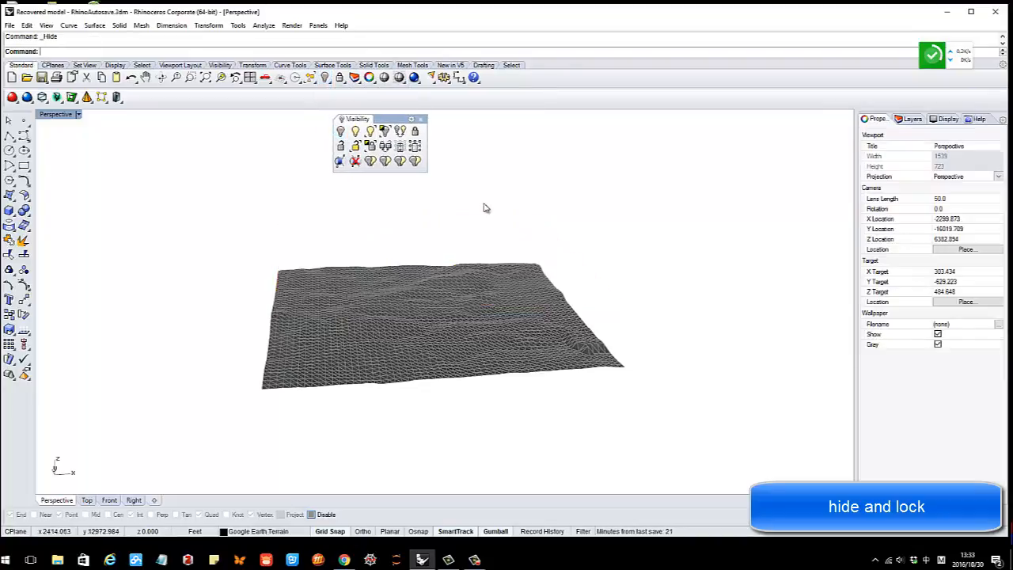
pyautogui.click(356, 132)
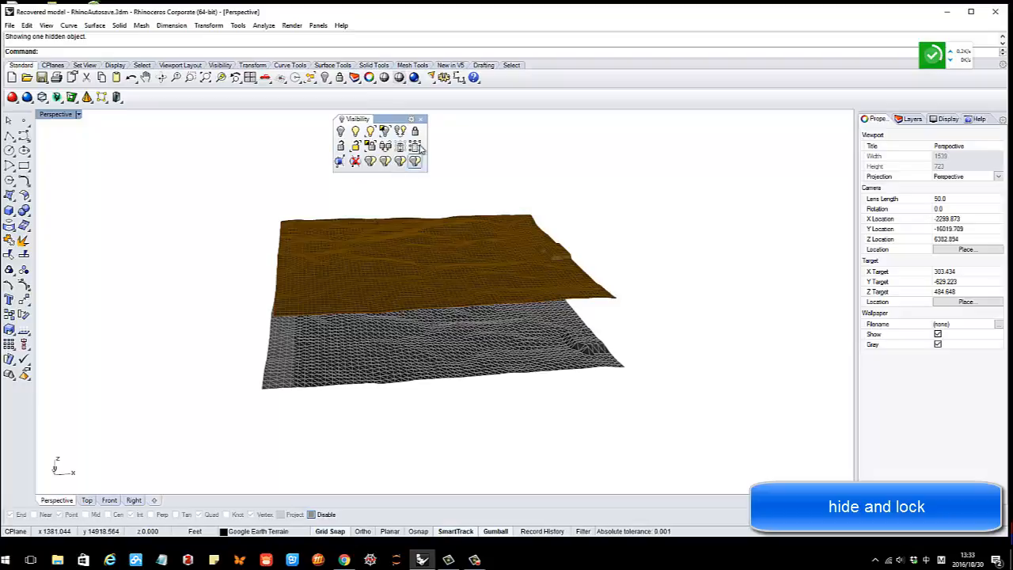
pyautogui.click(422, 120)
# Lock the brown terrain surface, then unlock it again
pyautogui.click(412, 244)
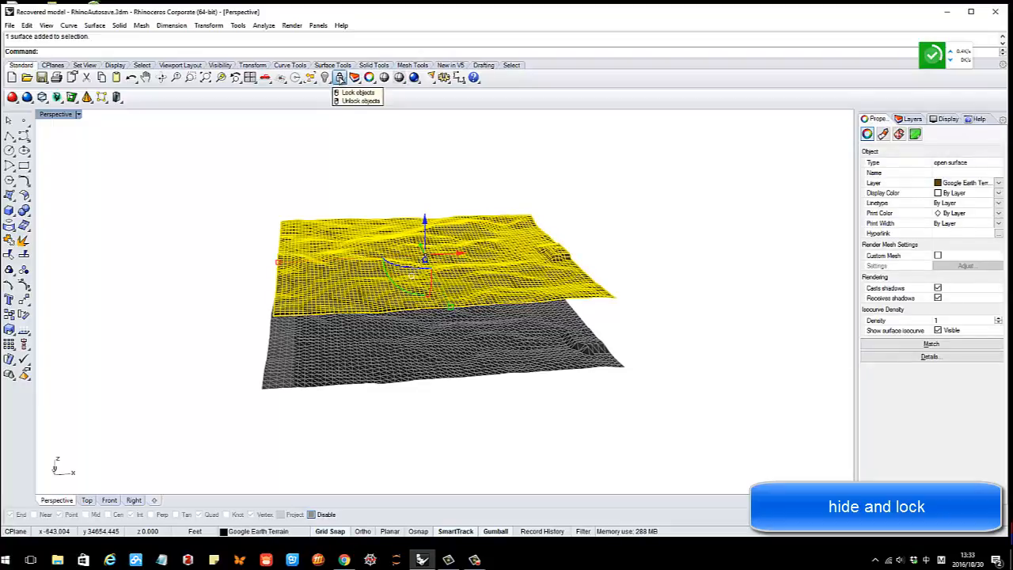
pyautogui.click(340, 76)
pyautogui.moveTo(471, 247); pyautogui.dragTo(345, 120, button='right')
pyautogui.click(343, 81)
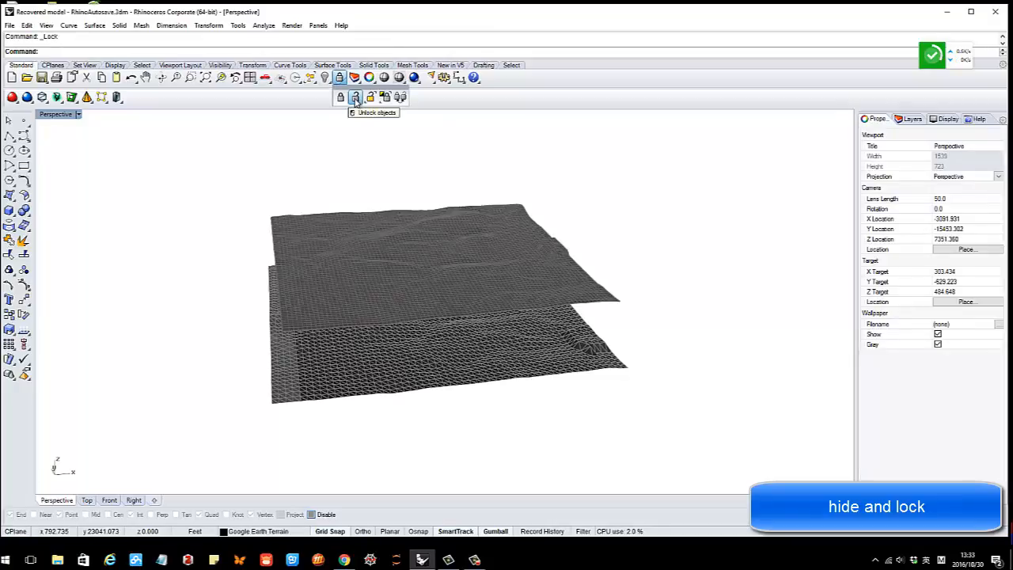
pyautogui.click(356, 98)
pyautogui.click(414, 252)
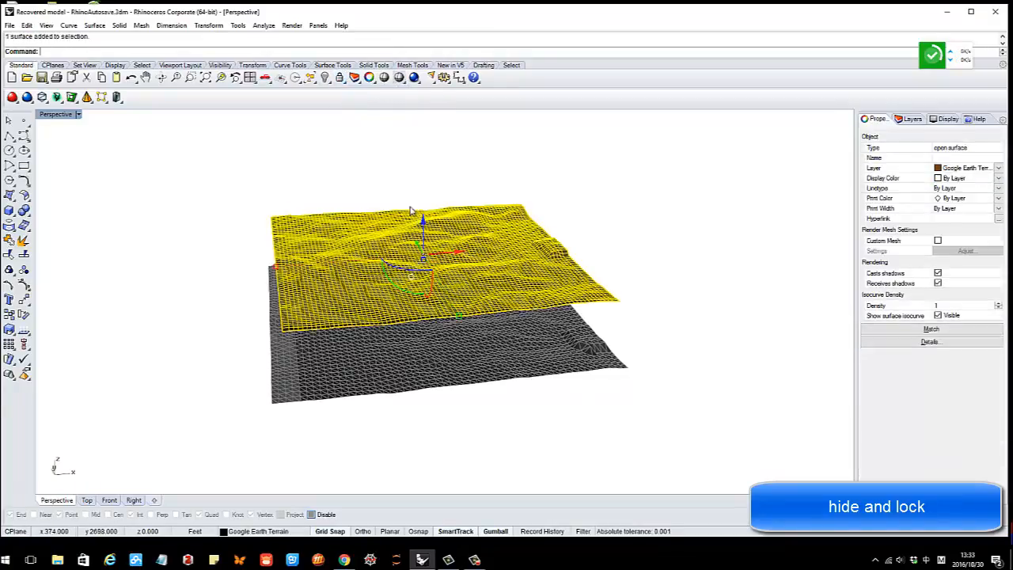
pyautogui.click(440, 188)
pyautogui.moveTo(470, 206); pyautogui.dragTo(393, 238, button='right')
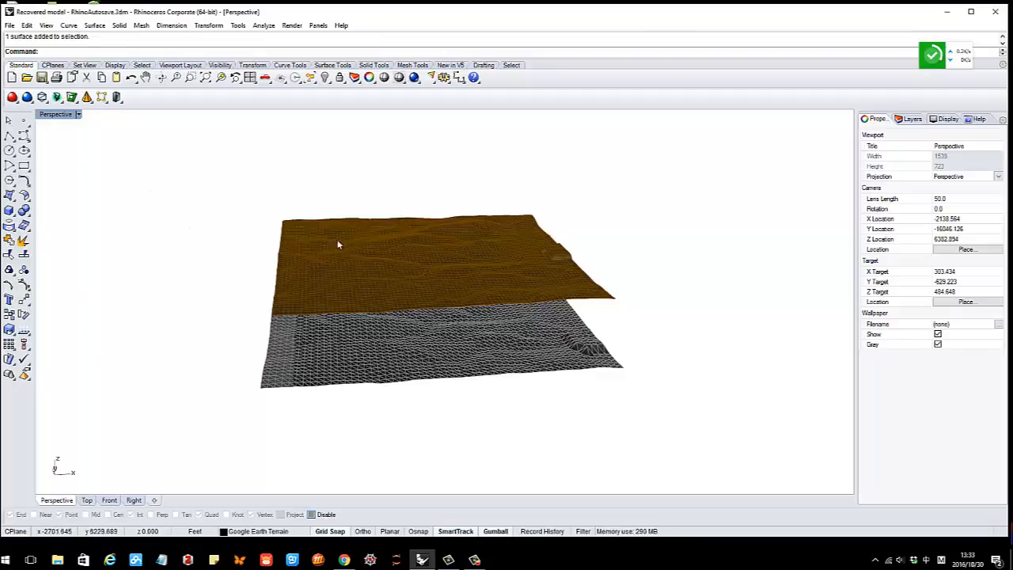
# Orbit to view both terrains from above, abandoning a typed 'ide' command and an overlap pick
pyautogui.moveTo(337, 243); pyautogui.dragTo(374, 250, button='right')
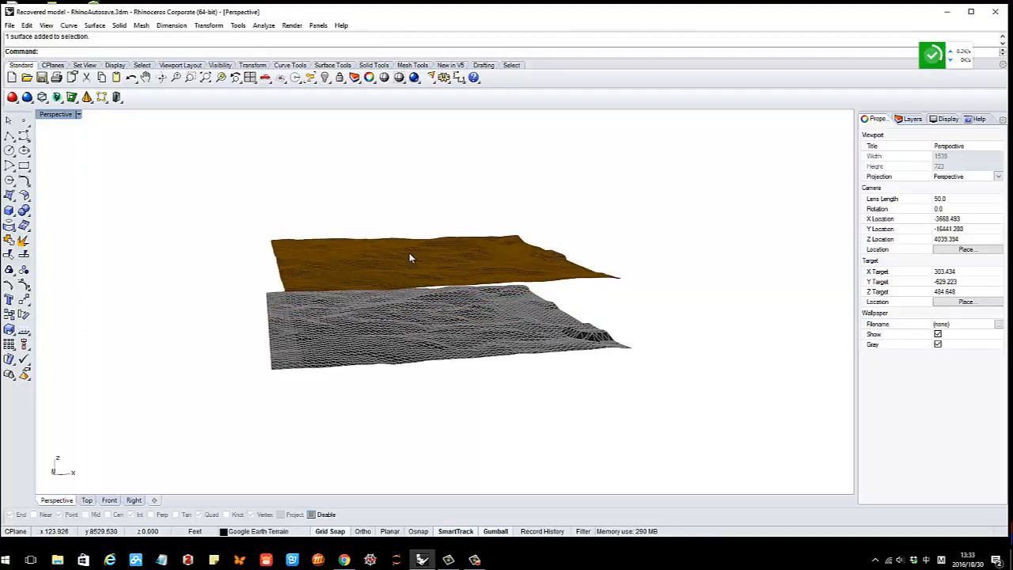
pyautogui.moveTo(457, 259); pyautogui.dragTo(423, 254, button='right')
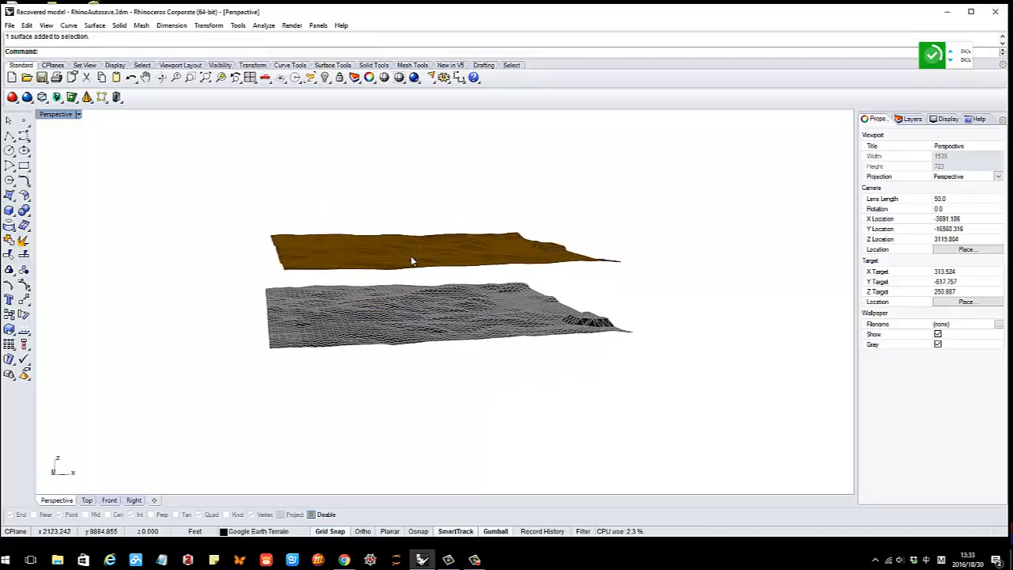
pyautogui.moveTo(413, 189); pyautogui.dragTo(413, 240, button='right')
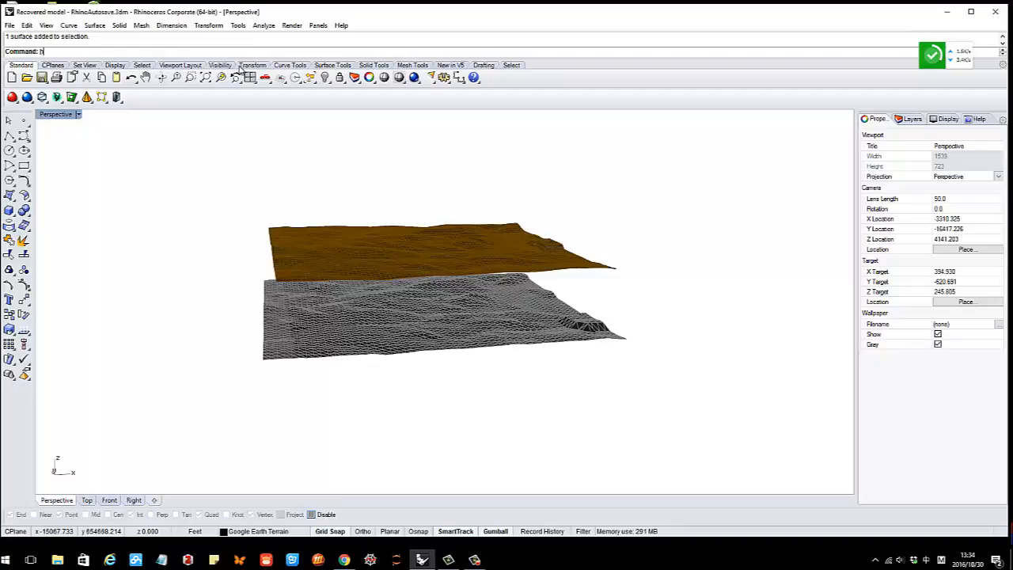
pyautogui.write('ide')
pyautogui.press('BackSpace')
pyautogui.press('BackSpace')
pyautogui.press('BackSpace')
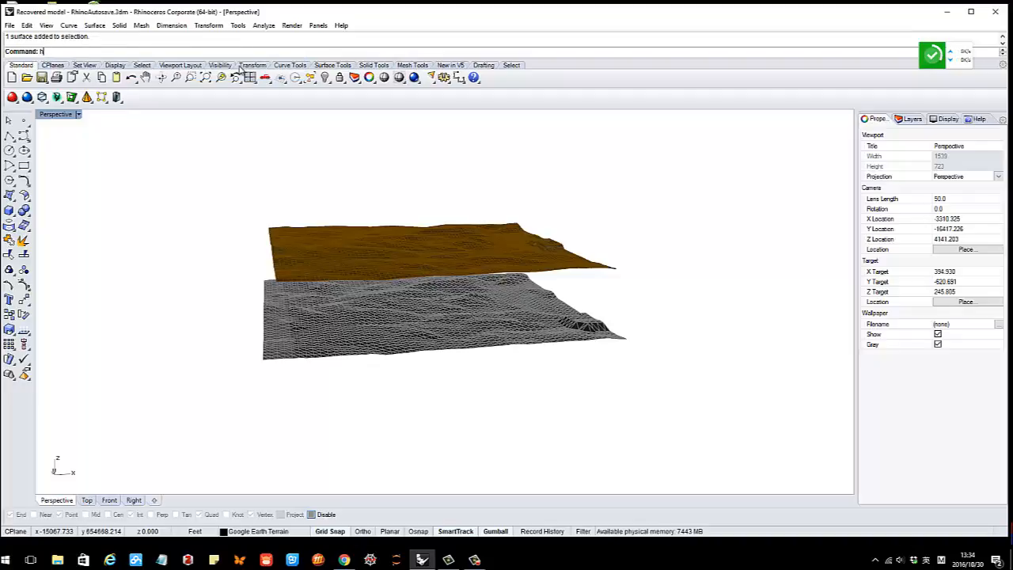
pyautogui.press('BackSpace')
pyautogui.press('BackSpace')
pyautogui.press('BackSpace')
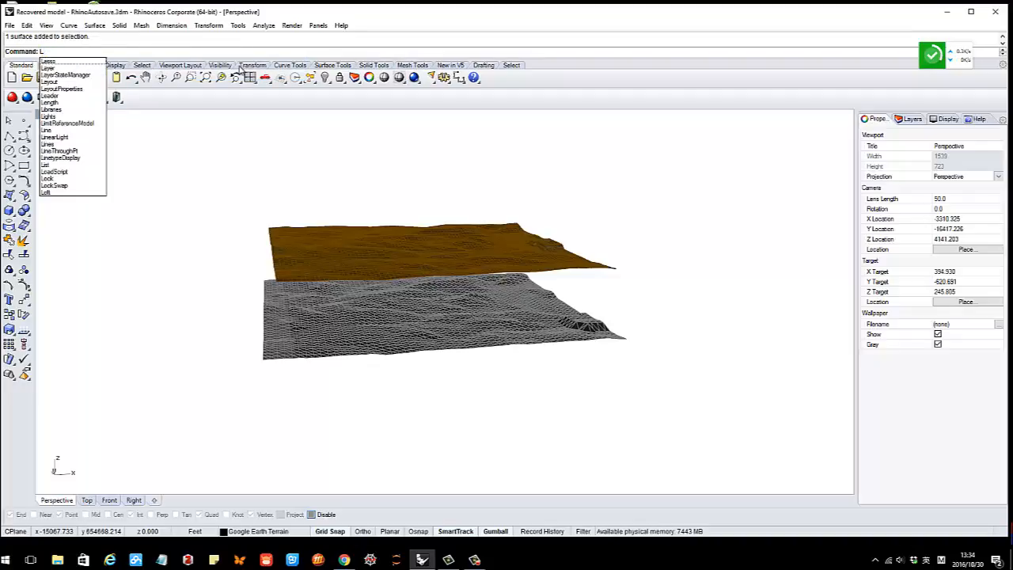
pyautogui.press('BackSpace')
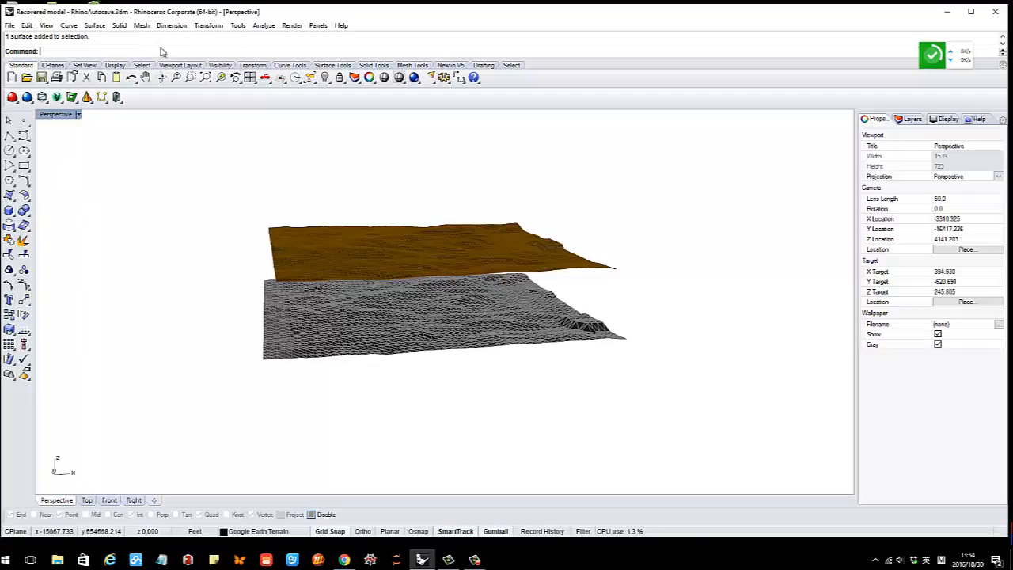
pyautogui.moveTo(383, 208); pyautogui.dragTo(463, 259, button='right')
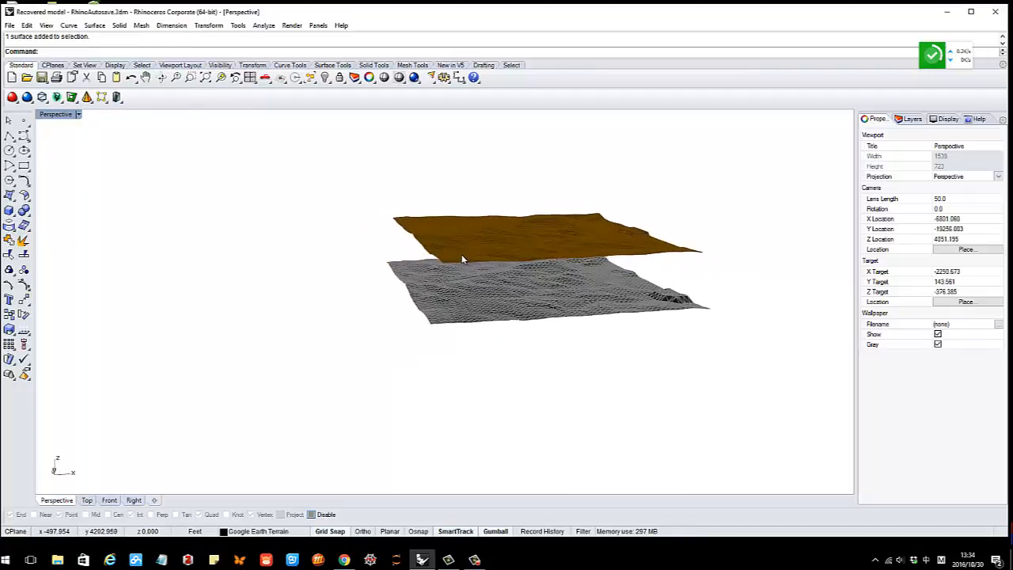
pyautogui.click(467, 264)
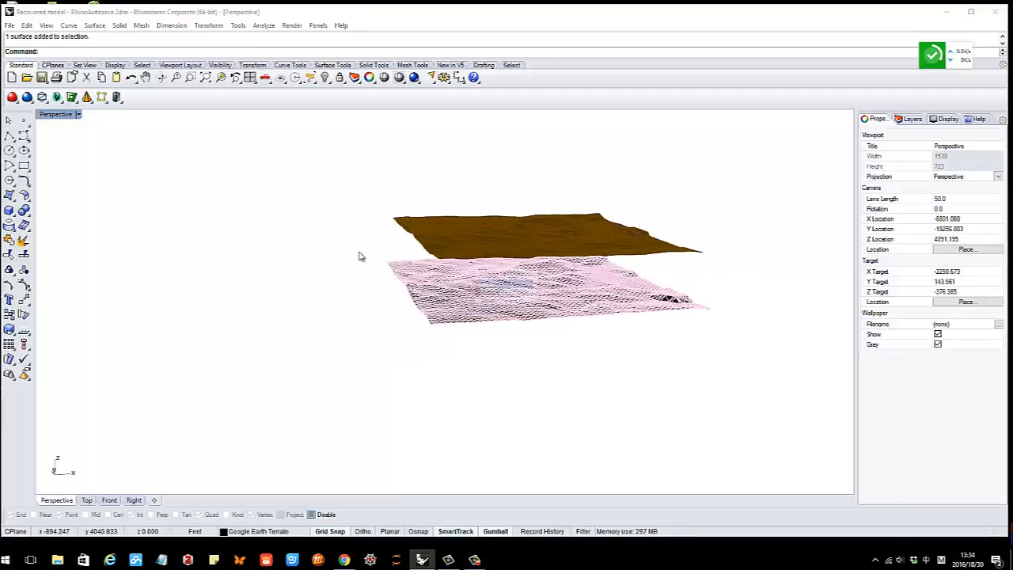
pyautogui.press('Escape')
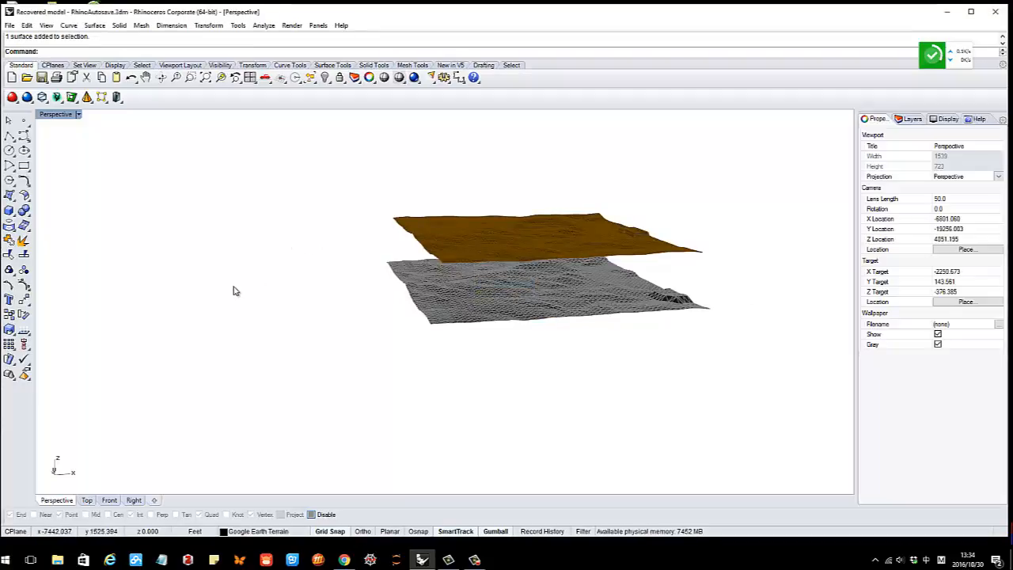
# Draw a test box beside the terrains, then delete it
pyautogui.click(23, 136)
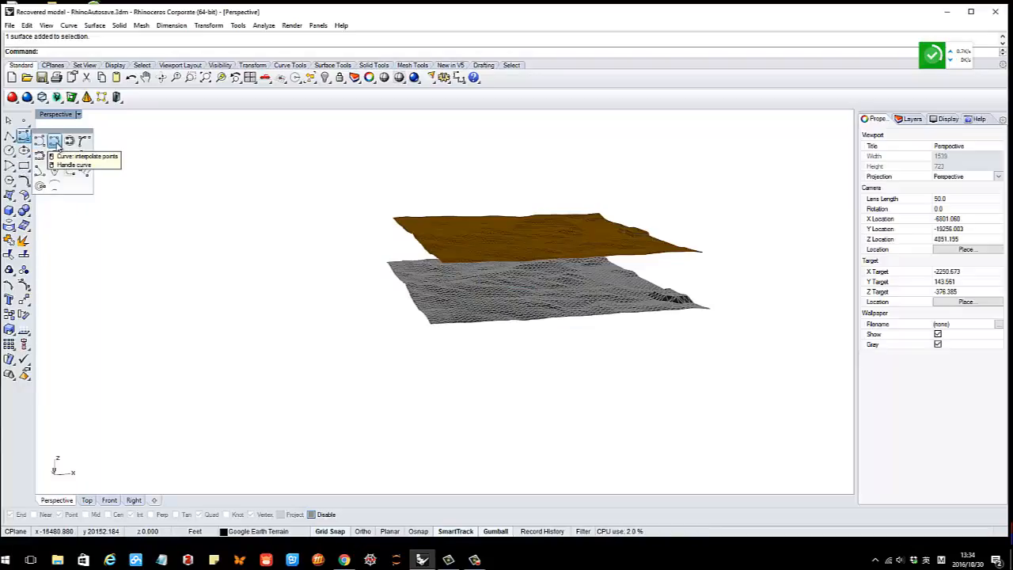
pyautogui.click(54, 141)
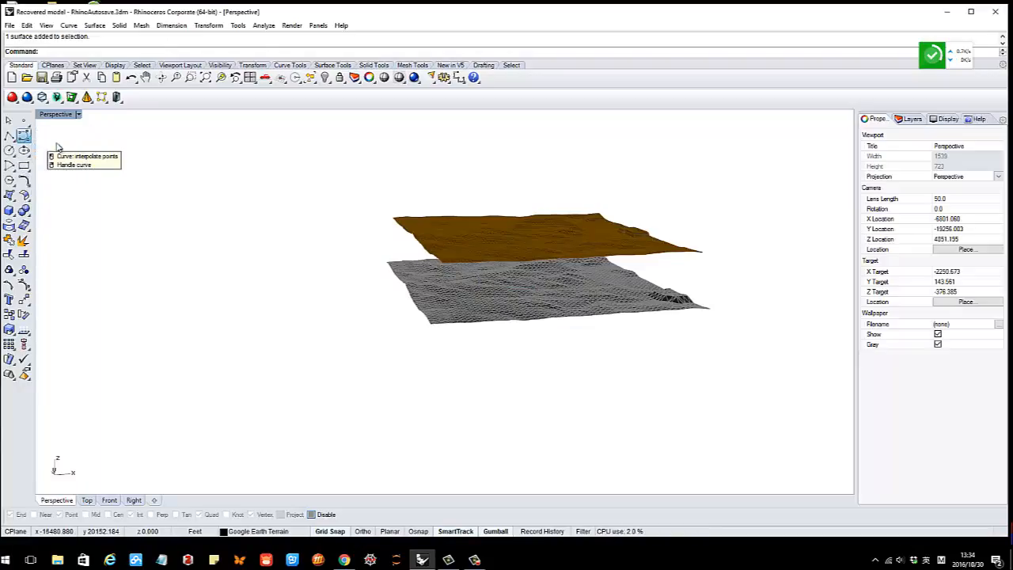
pyautogui.click(8, 212)
pyautogui.click(186, 251)
pyautogui.click(263, 300)
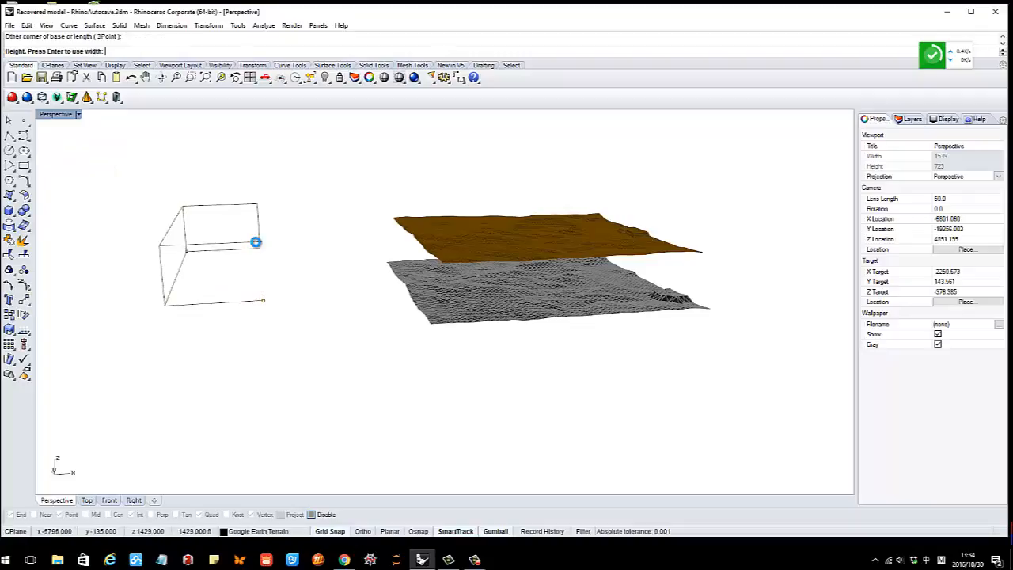
pyautogui.click(256, 242)
pyautogui.scroll(3, 241, 243)
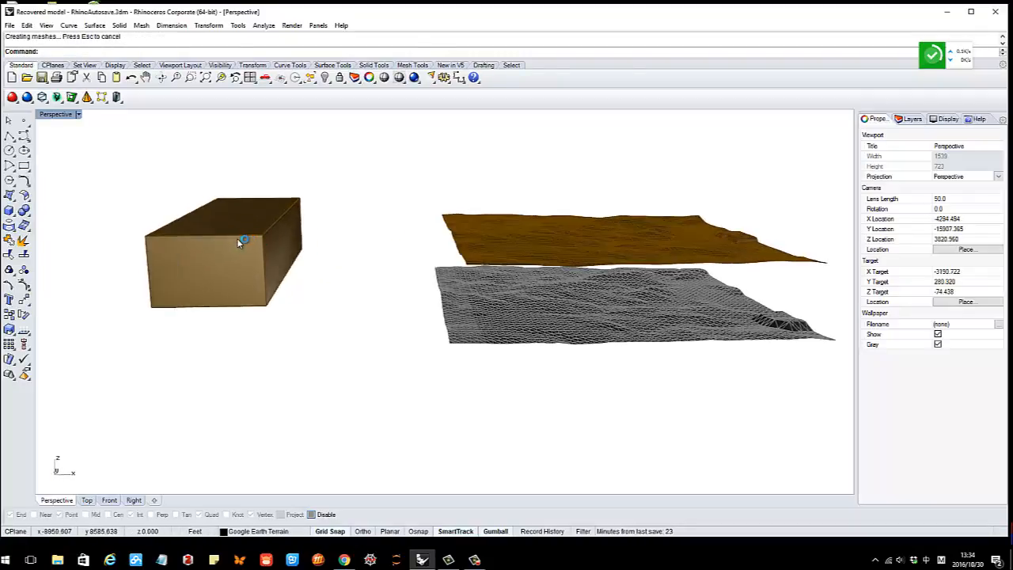
pyautogui.click(239, 243)
pyautogui.press('Delete')
pyautogui.moveTo(163, 248); pyautogui.dragTo(162, 256, button='right')
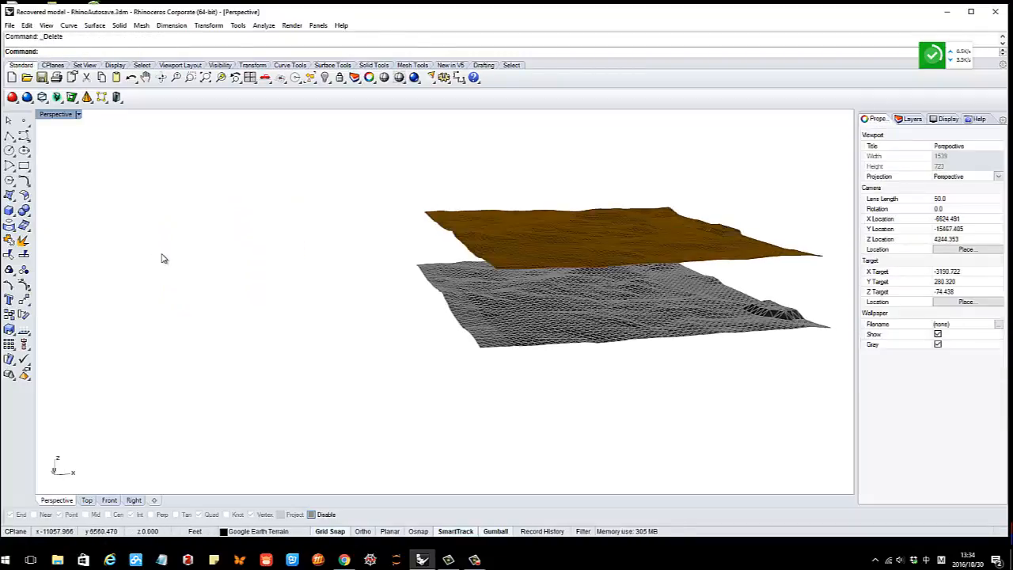
pyautogui.scroll(-2, 183, 256)
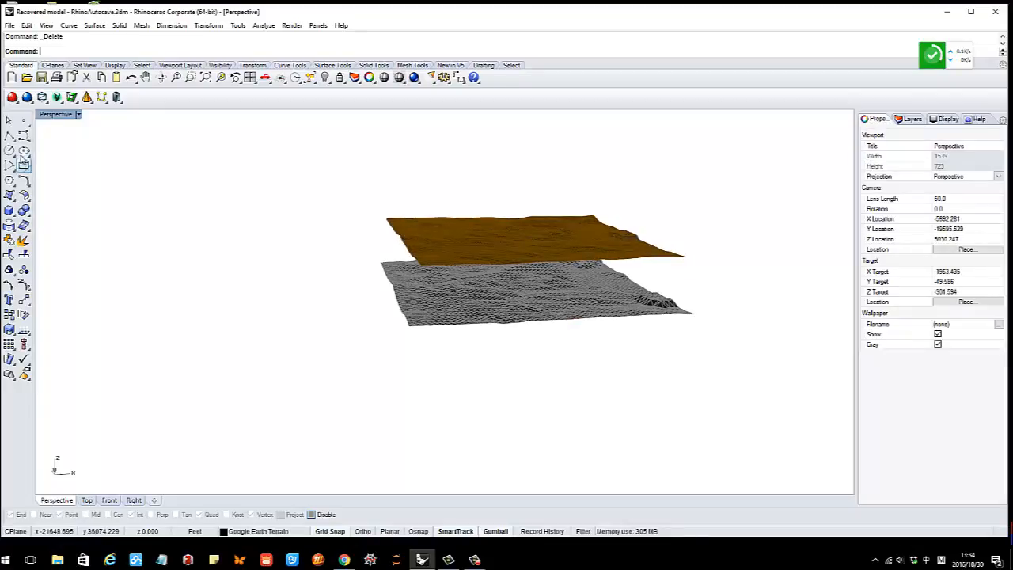
# Draw a closed teardrop-shaped control point curve left of the terrains
pyautogui.click(23, 136)
pyautogui.click(168, 222)
pyautogui.click(130, 249)
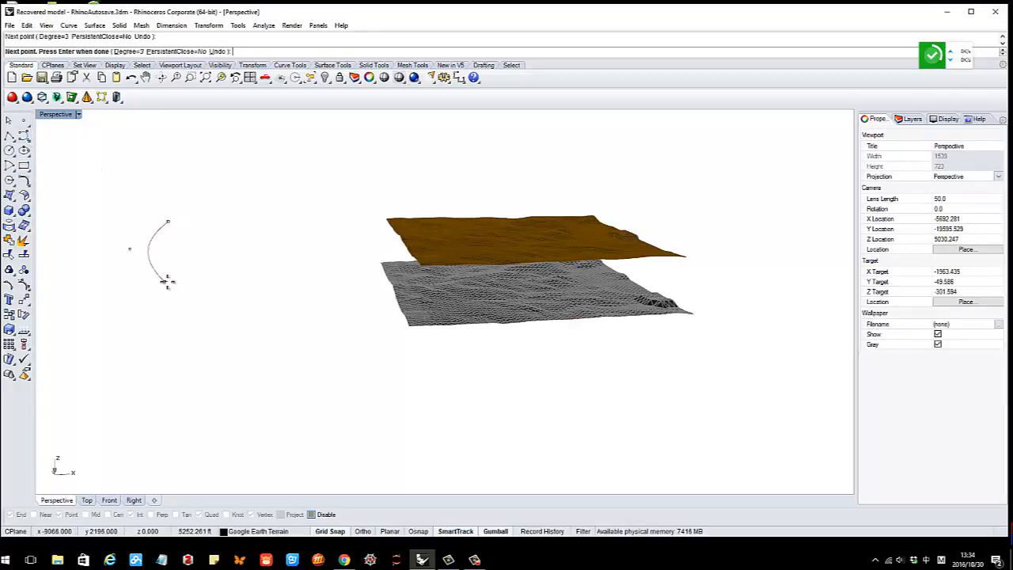
pyautogui.click(167, 282)
pyautogui.click(231, 275)
pyautogui.click(239, 233)
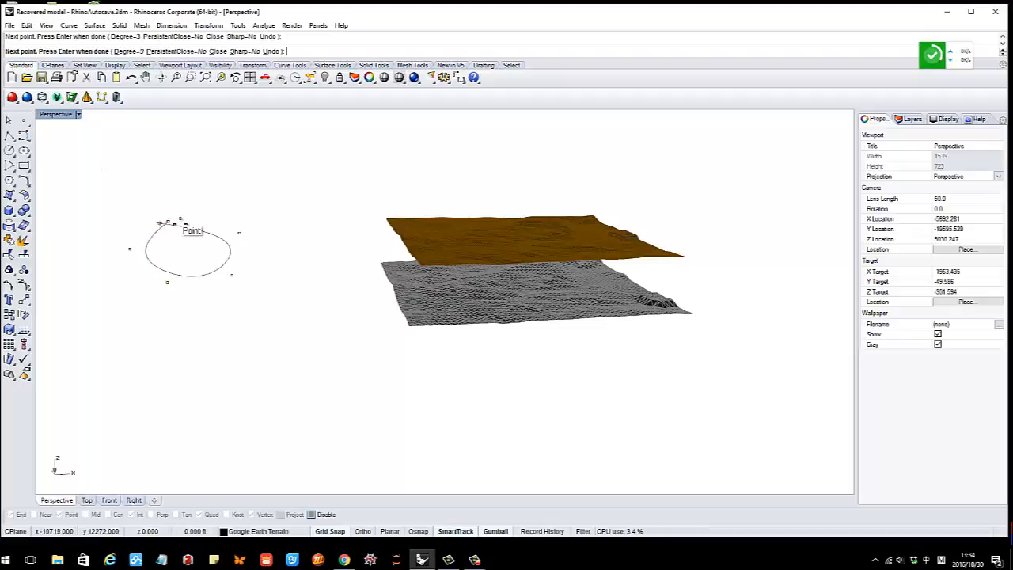
pyautogui.click(167, 222)
pyautogui.moveTo(206, 257); pyautogui.dragTo(371, 304, button='right')
# Draw two roughly parallel three-point interpolated curves beside the teardrop
pyautogui.click(30, 143)
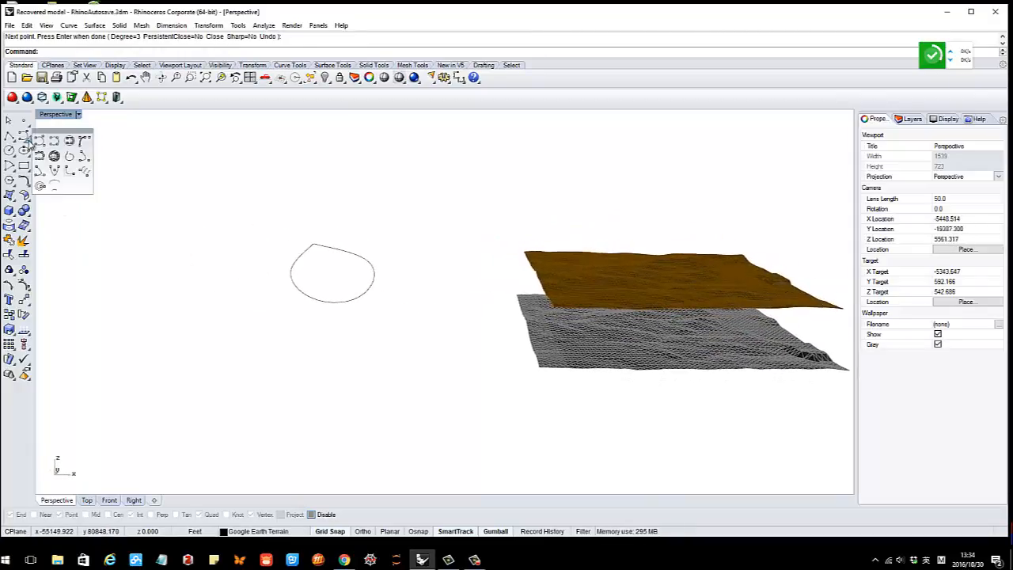
pyautogui.click(54, 144)
pyautogui.click(227, 236)
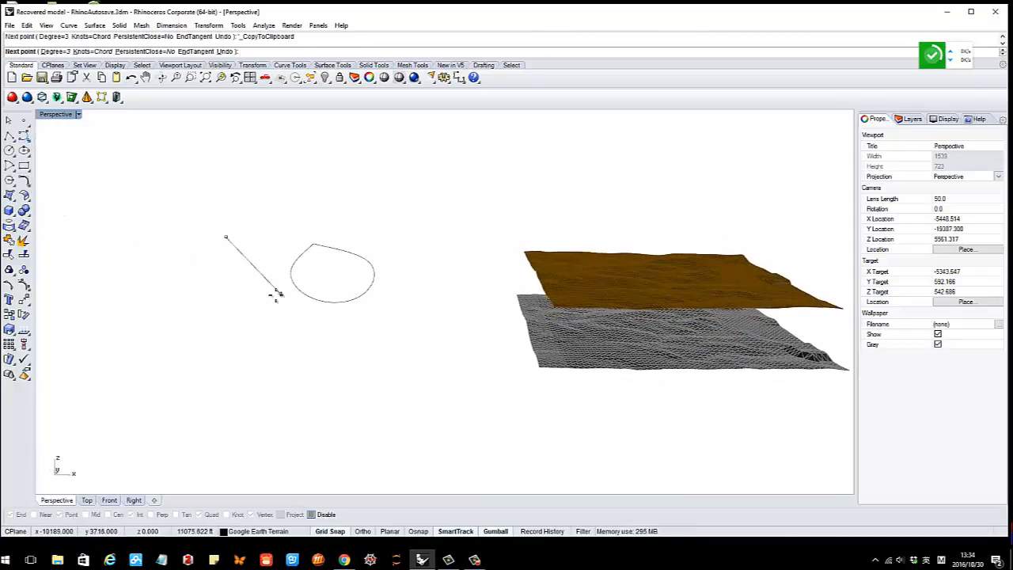
pyautogui.click(276, 295)
pyautogui.click(256, 345)
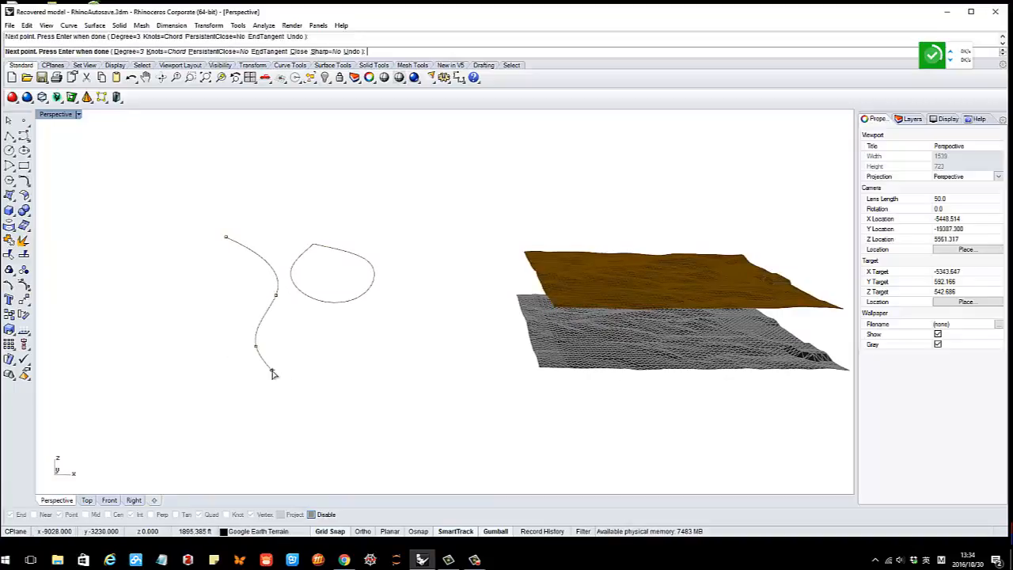
pyautogui.press('Return')
pyautogui.press('Return')
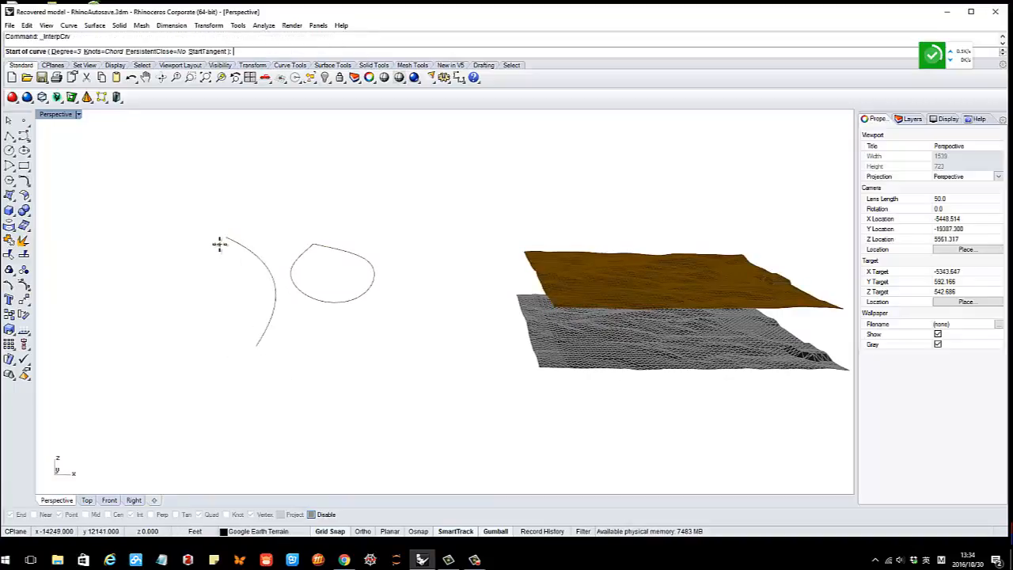
pyautogui.click(219, 244)
pyautogui.click(238, 259)
pyautogui.click(258, 297)
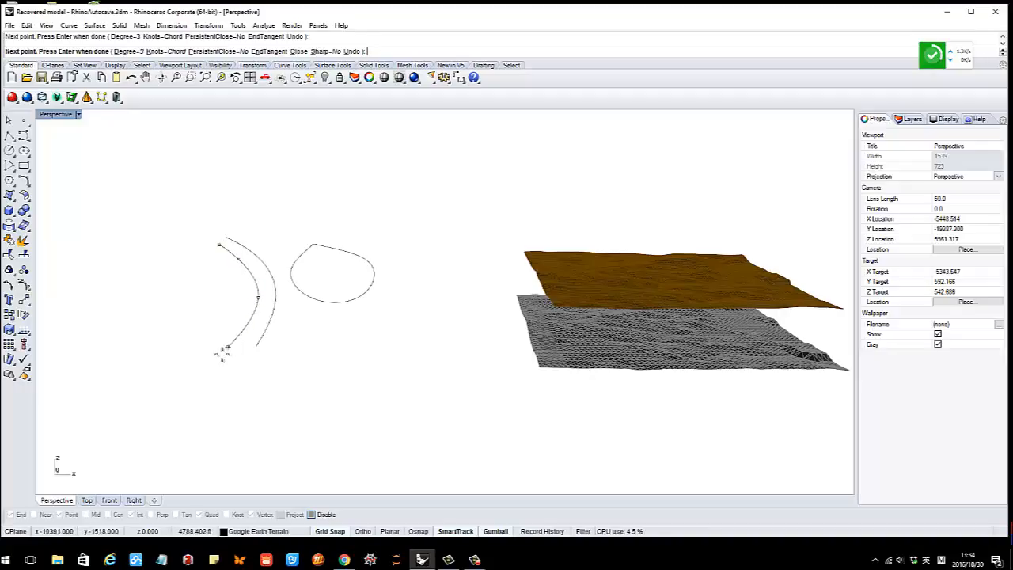
pyautogui.press('Return')
# Orbit the Perspective view to inspect the three new curves near the terrain
pyautogui.moveTo(215, 361); pyautogui.dragTo(317, 316, button='right')
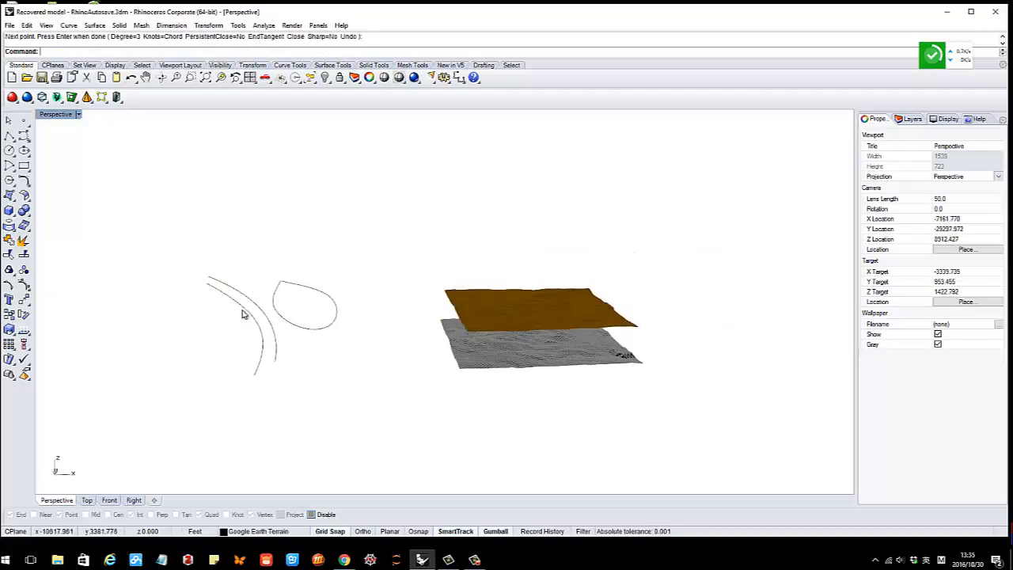
pyautogui.moveTo(243, 314); pyautogui.dragTo(293, 327, button='right')
pyautogui.click(315, 339)
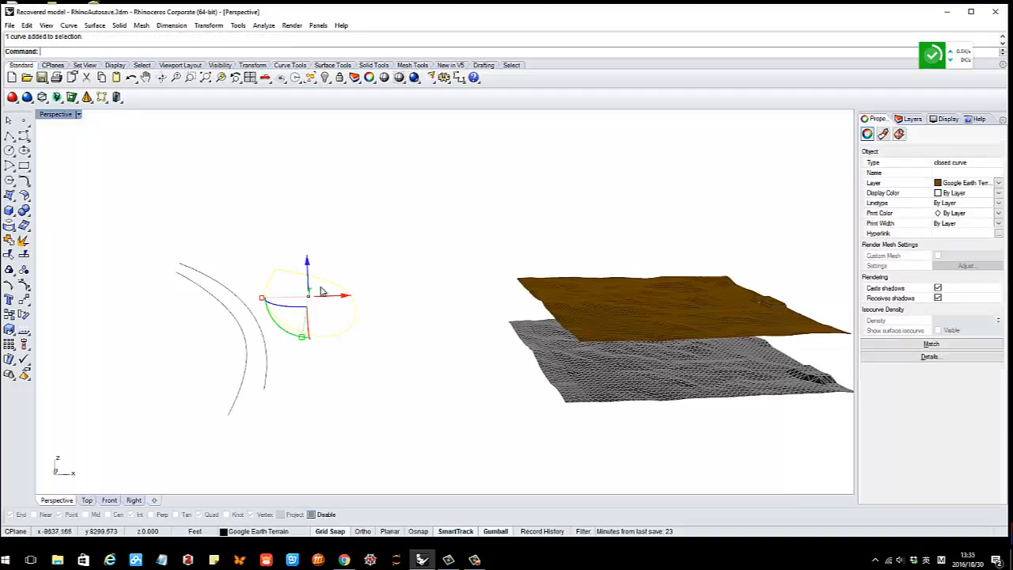
pyautogui.click(346, 319)
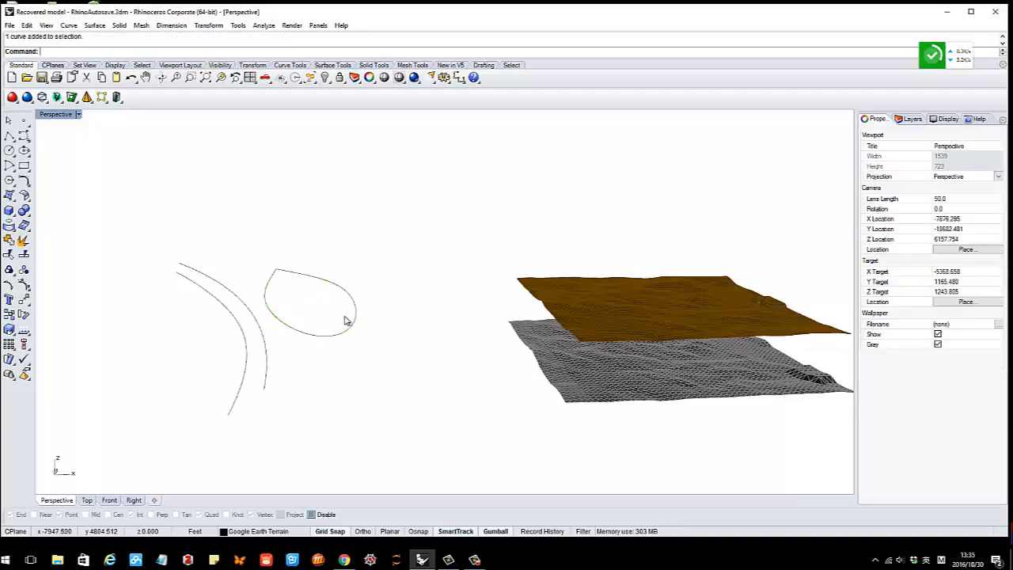
pyautogui.moveTo(346, 319); pyautogui.dragTo(303, 325, button='right')
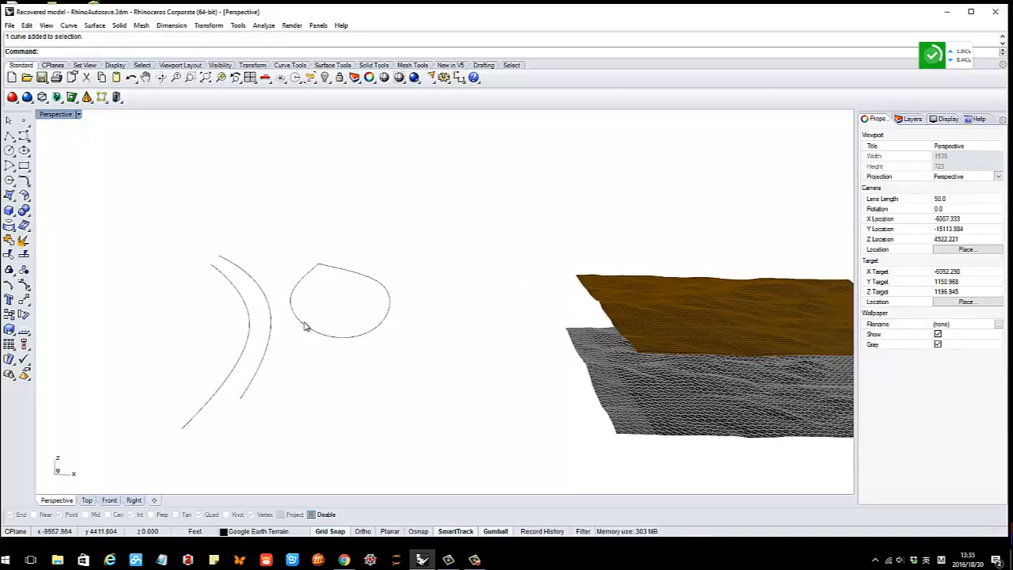
pyautogui.click(345, 560)
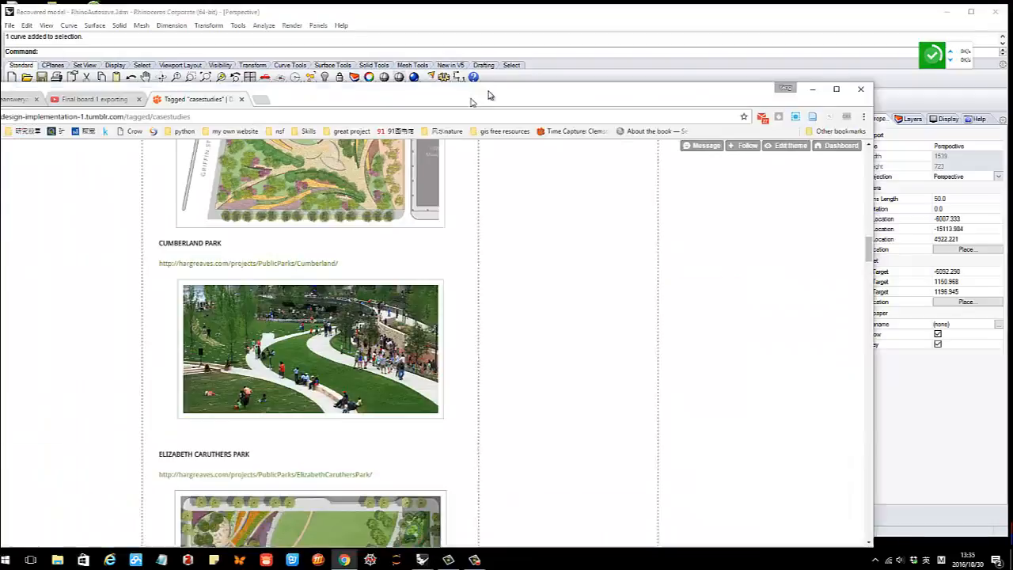
pyautogui.scroll(5, 455, 242)
pyautogui.scroll(2, 455, 243)
pyautogui.scroll(-6, 491, 238)
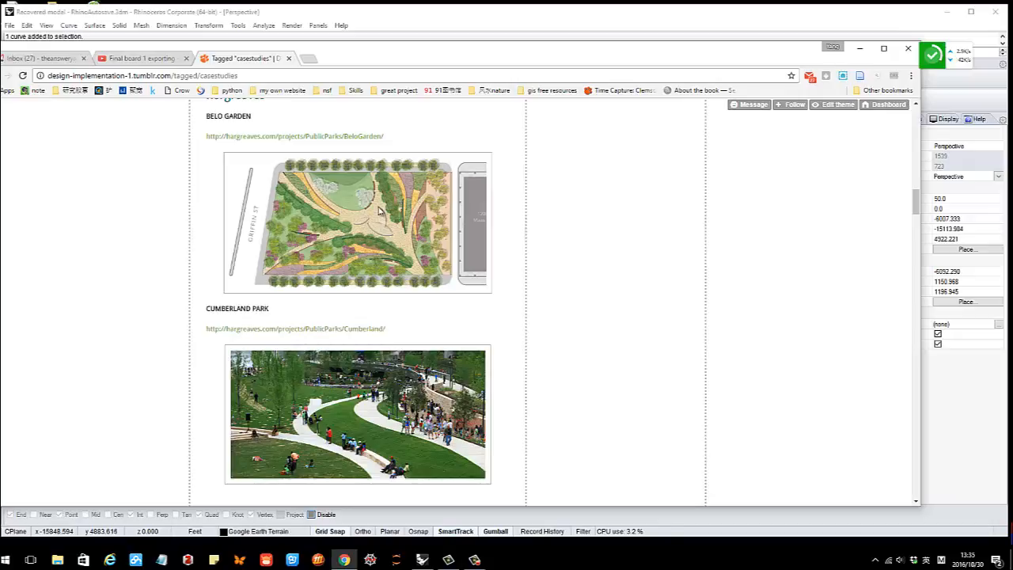
pyautogui.scroll(-2, 356, 228)
pyautogui.scroll(1, 368, 258)
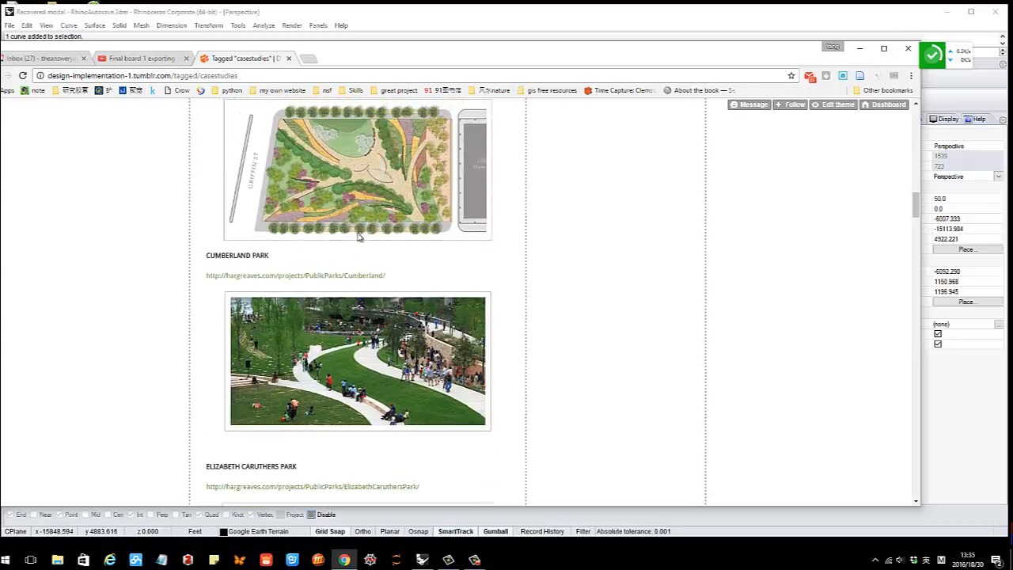
pyautogui.scroll(-2, 379, 289)
pyautogui.scroll(-1, 346, 310)
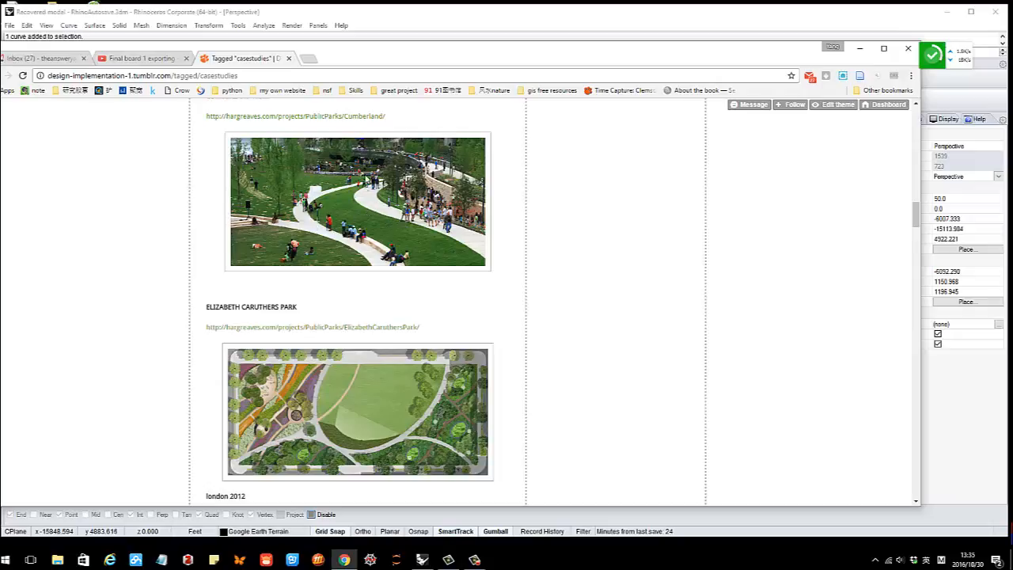
pyautogui.scroll(-10, 374, 287)
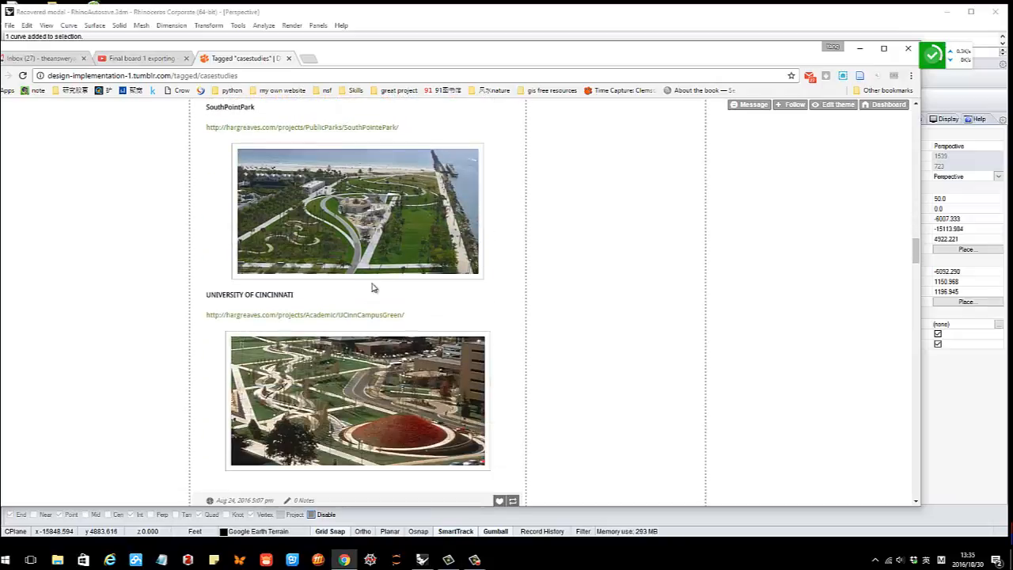
pyautogui.scroll(-3, 374, 287)
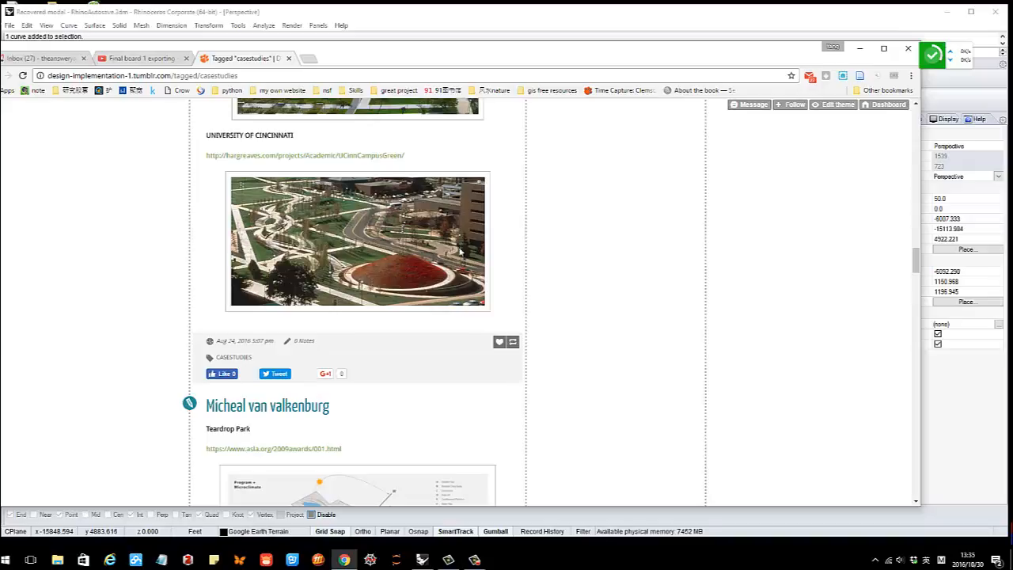
pyautogui.scroll(-8, 461, 252)
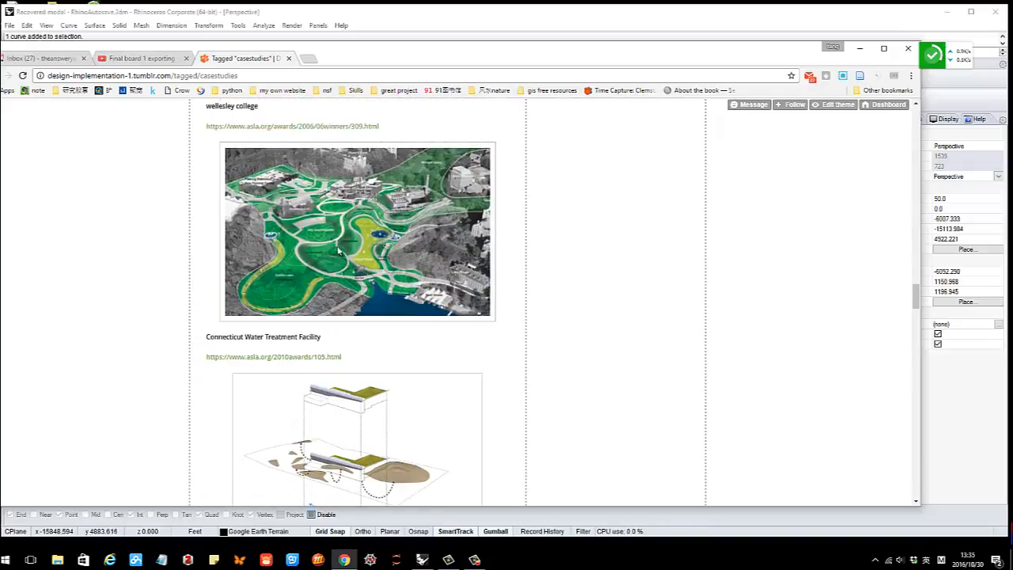
pyautogui.scroll(-3, 339, 252)
pyautogui.scroll(-4, 396, 264)
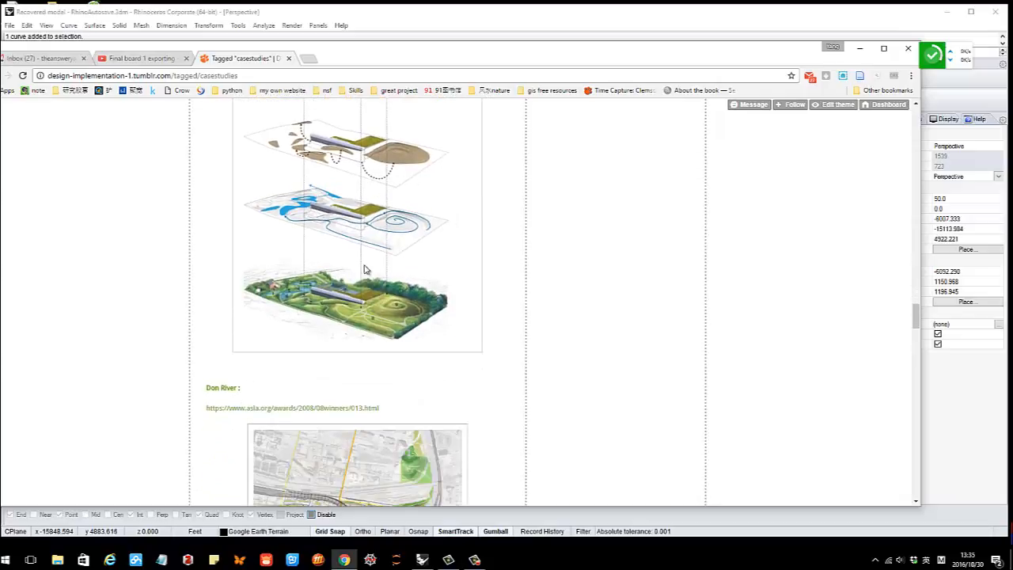
pyautogui.moveTo(595, 69); pyautogui.dragTo(0, 80)
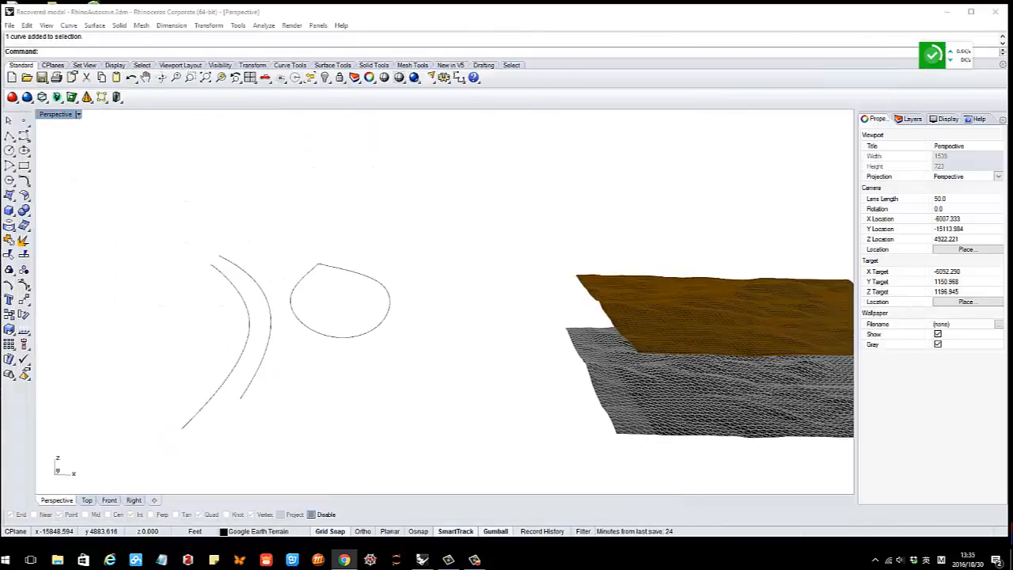
# Select the closed teardrop curve and turn on its control points
pyautogui.moveTo(409, 329); pyautogui.dragTo(257, 321, button='right')
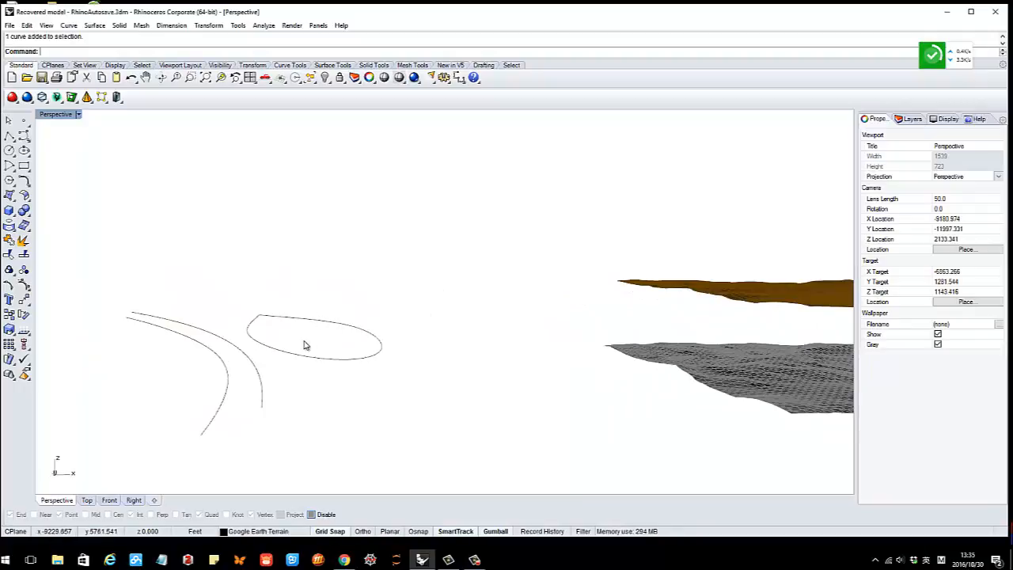
pyautogui.moveTo(306, 345); pyautogui.dragTo(495, 317, button='right')
pyautogui.click(455, 307)
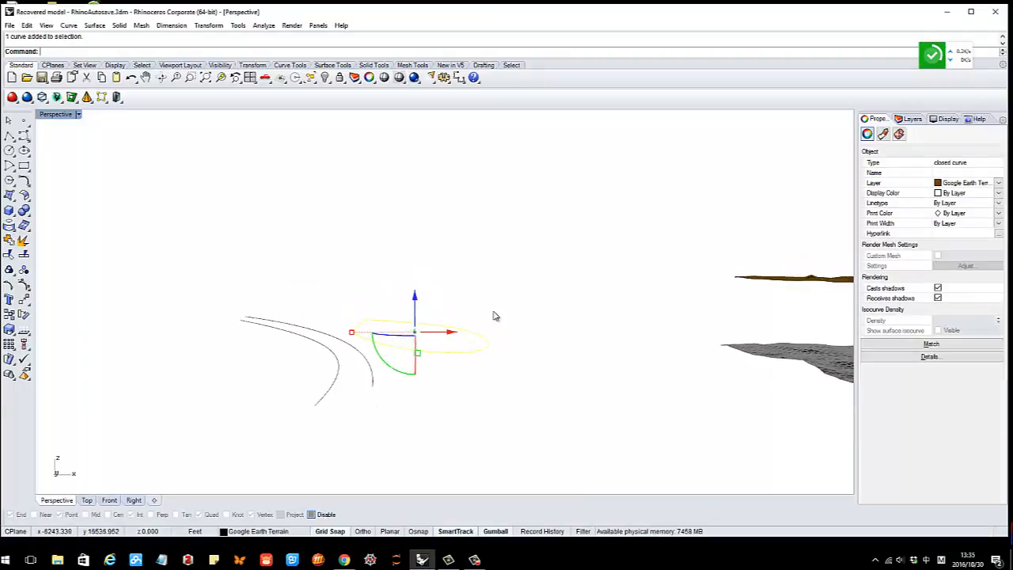
pyautogui.click(494, 313)
pyautogui.scroll(3, 477, 325)
pyautogui.click(466, 332)
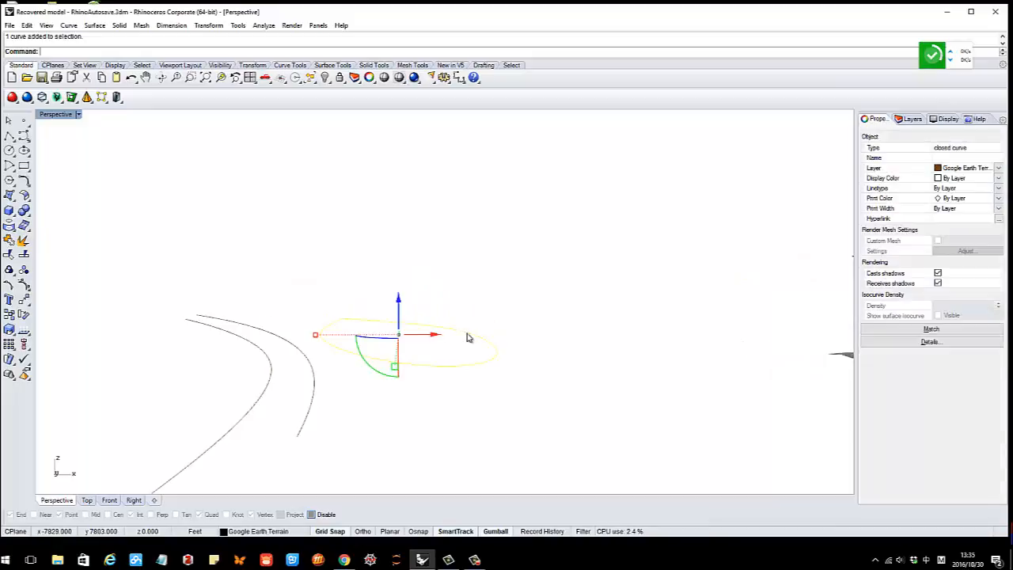
pyautogui.click(24, 287)
pyautogui.moveTo(515, 366); pyautogui.dragTo(516, 362, button='right')
# Window-select a group of control points and drag them upward along the gumball Z arrow
pyautogui.moveTo(509, 347); pyautogui.dragTo(508, 346)
pyautogui.hotkey('ctrl', 'c')
pyautogui.moveTo(510, 362); pyautogui.dragTo(510, 371, button='right')
pyautogui.moveTo(491, 339); pyautogui.dragTo(490, 296)
pyautogui.moveTo(338, 345)
pyautogui.mouseDown(button='right')
pyautogui.moveTo(398, 356)
pyautogui.moveTo(321, 342)
pyautogui.mouseUp(button='right')
pyautogui.click(406, 352)
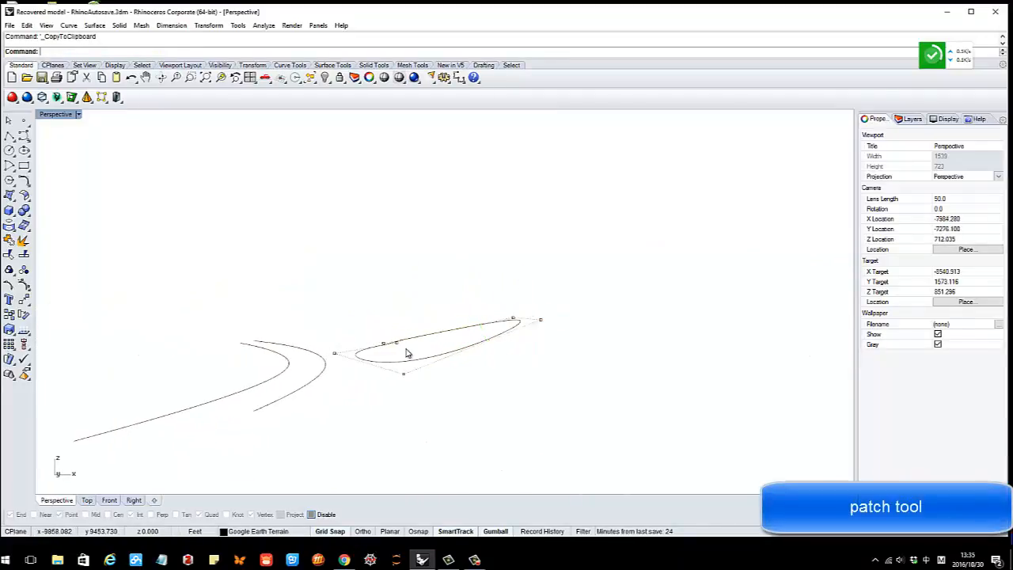
pyautogui.moveTo(399, 320); pyautogui.dragTo(406, 333, button='right')
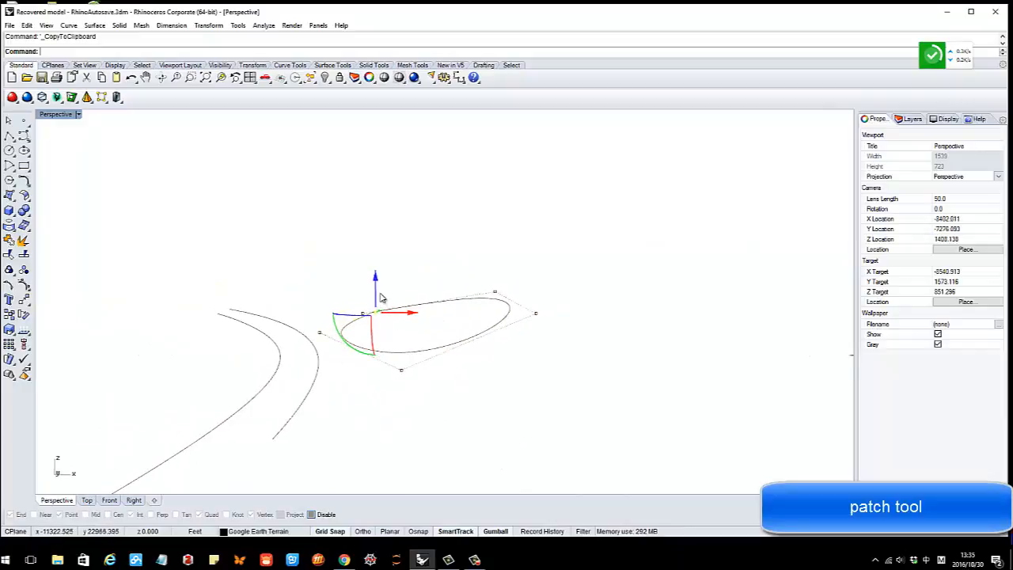
# Lift one more control point, then orbit to check the bent curve's profile
pyautogui.moveTo(376, 290); pyautogui.dragTo(377, 285)
pyautogui.moveTo(376, 286); pyautogui.dragTo(377, 285)
pyautogui.click(407, 296)
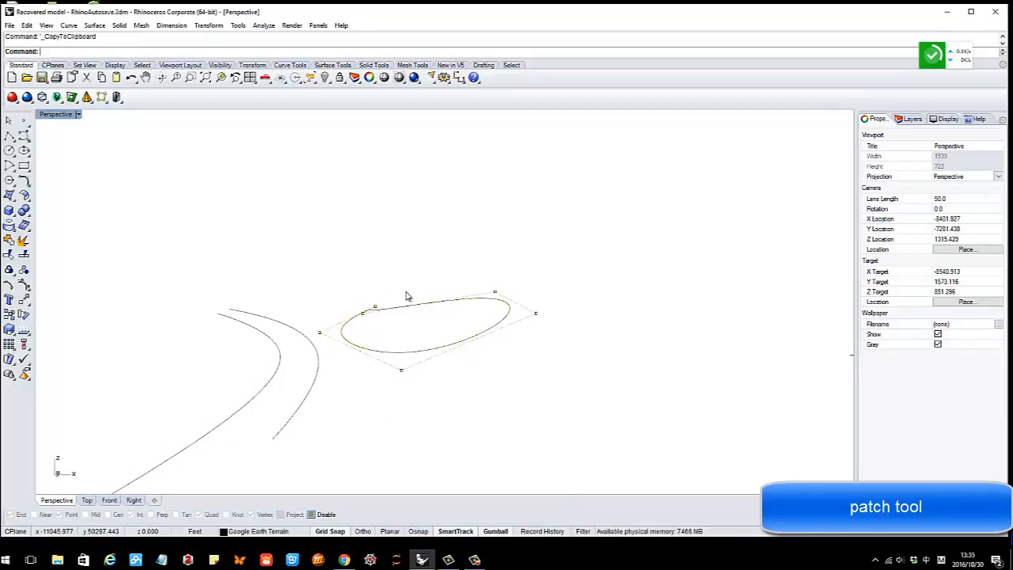
pyautogui.moveTo(406, 298); pyautogui.dragTo(507, 330, button='right')
pyautogui.scroll(-4, 341, 344)
pyautogui.moveTo(342, 343); pyautogui.dragTo(529, 331, button='right')
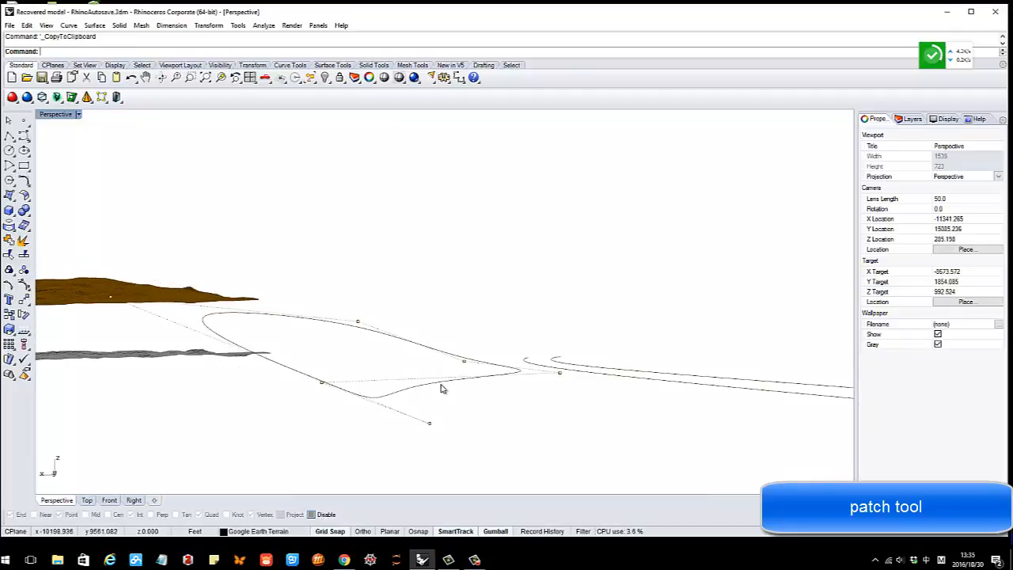
pyautogui.moveTo(442, 388); pyautogui.dragTo(496, 394, button='right')
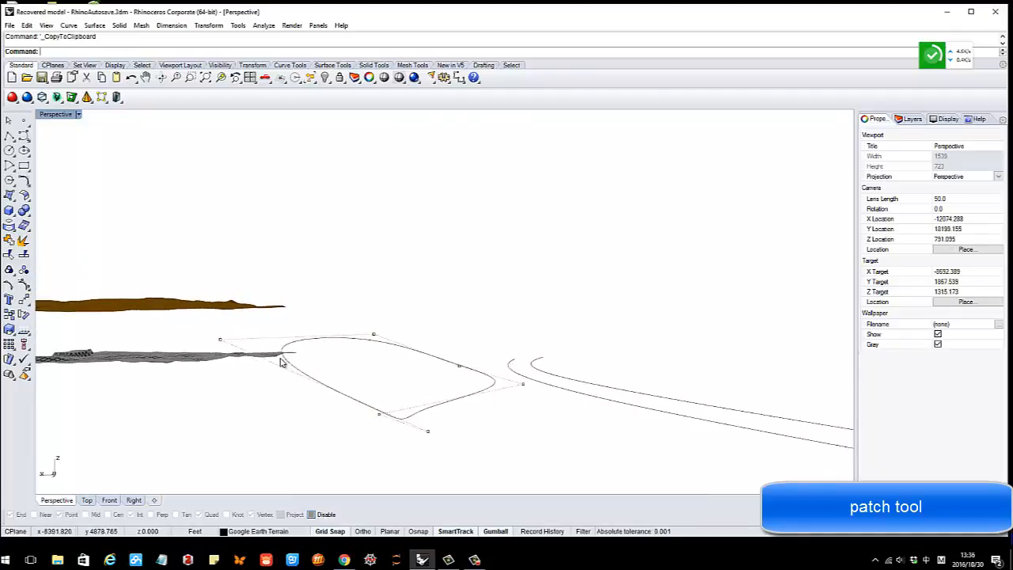
pyautogui.moveTo(402, 339); pyautogui.dragTo(502, 322, button='right')
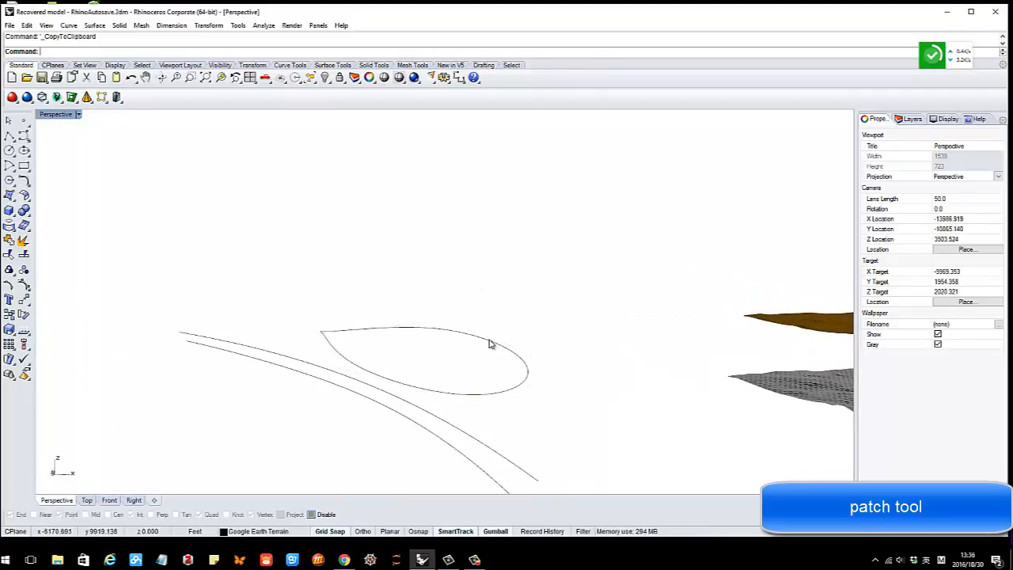
pyautogui.click(490, 343)
pyautogui.moveTo(454, 369); pyautogui.dragTo(477, 354, button='right')
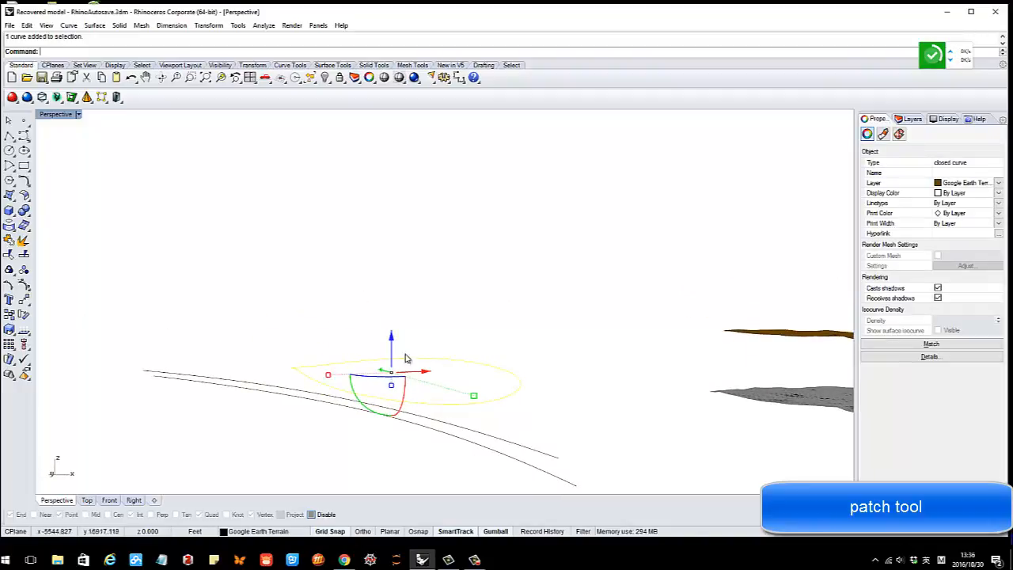
pyautogui.moveTo(405, 358); pyautogui.dragTo(456, 384, button='right')
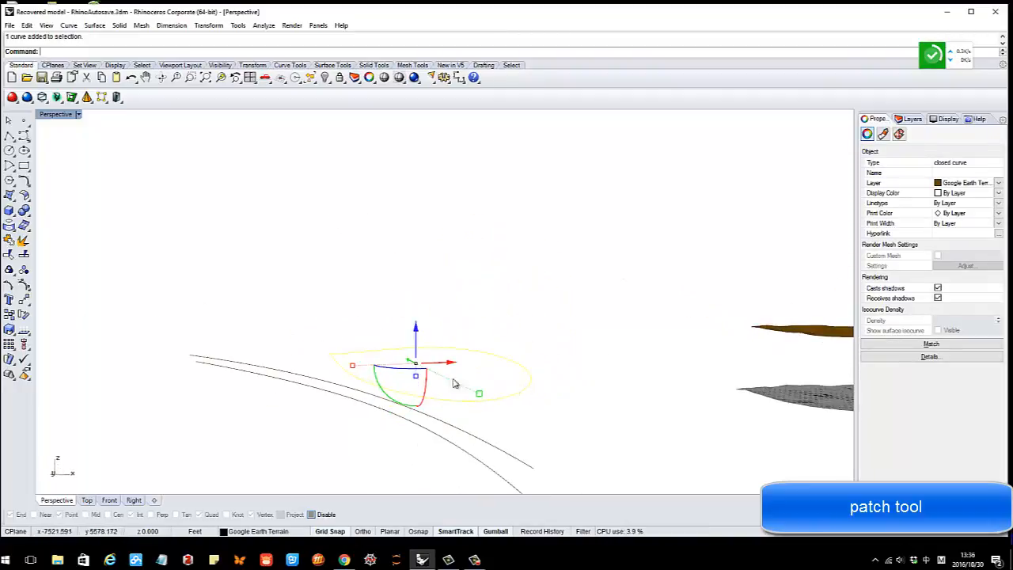
# Start a Patch surface from the teardrop curve using the torn-off Surface Creation toolbar and preview it
pyautogui.click(15, 198)
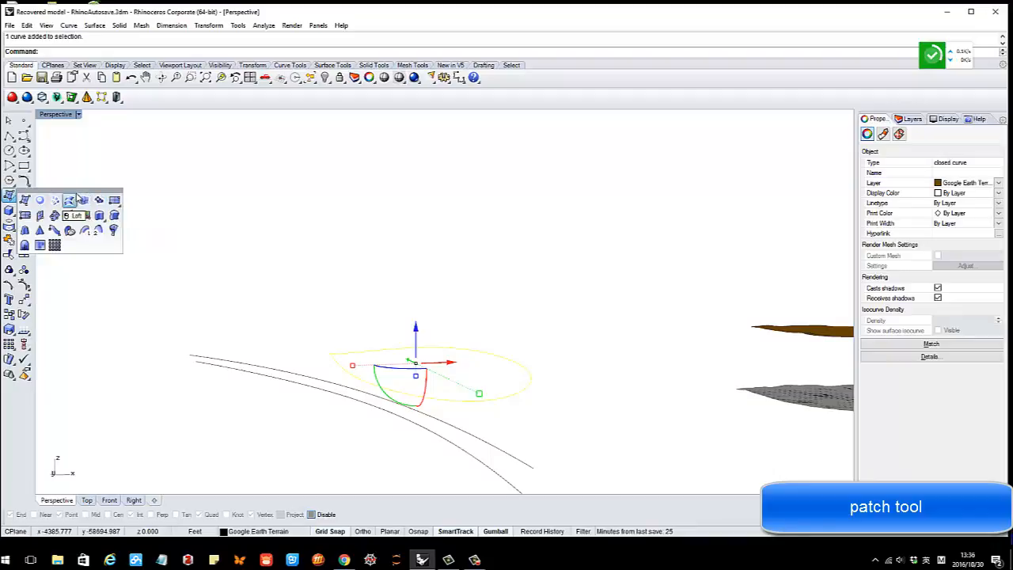
pyautogui.moveTo(73, 194); pyautogui.dragTo(183, 149)
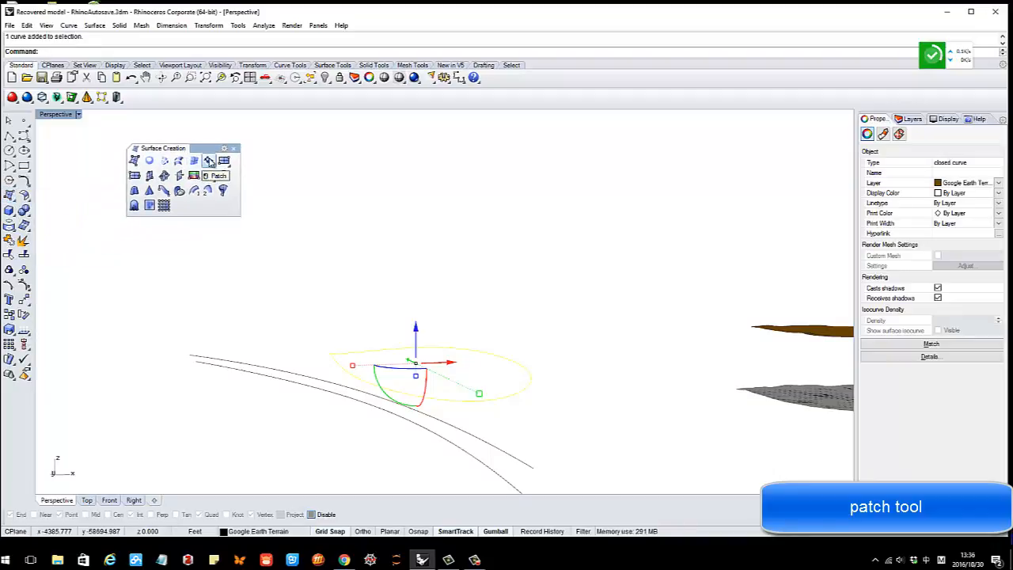
pyautogui.click(209, 161)
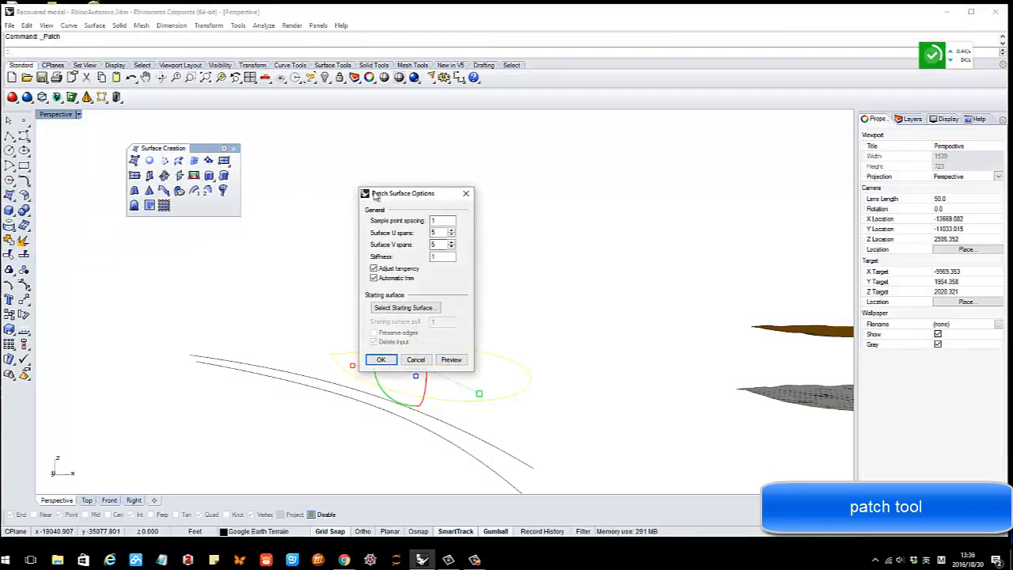
pyautogui.moveTo(377, 197); pyautogui.dragTo(269, 134)
pyautogui.click(342, 296)
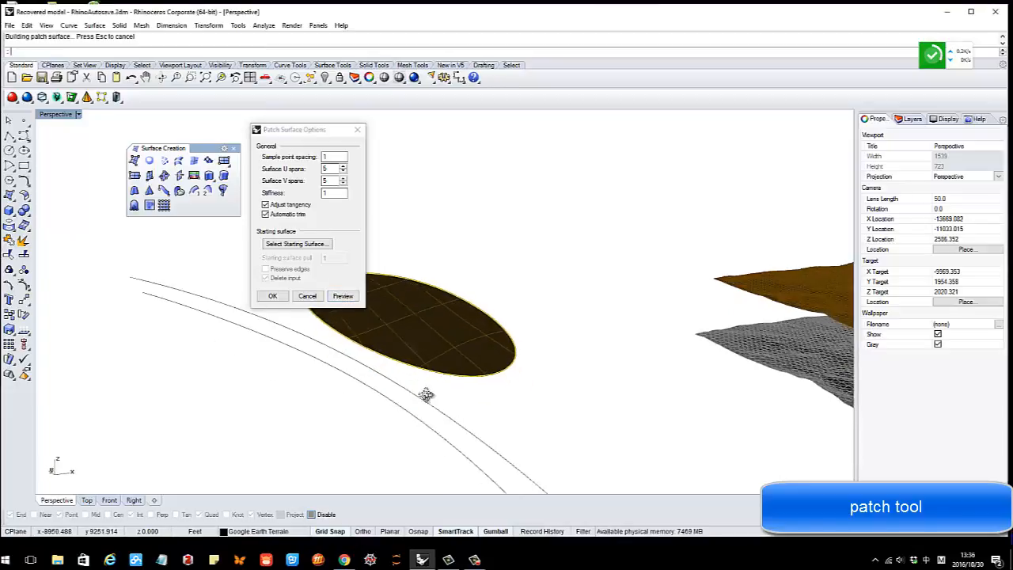
pyautogui.moveTo(426, 395); pyautogui.dragTo(548, 331, button='right')
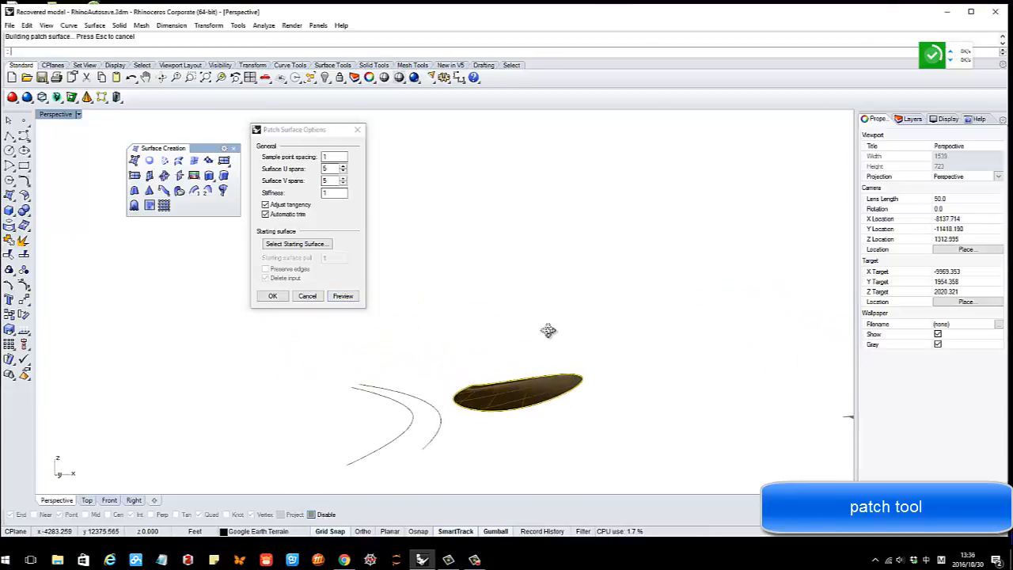
pyautogui.scroll(2, 587, 383)
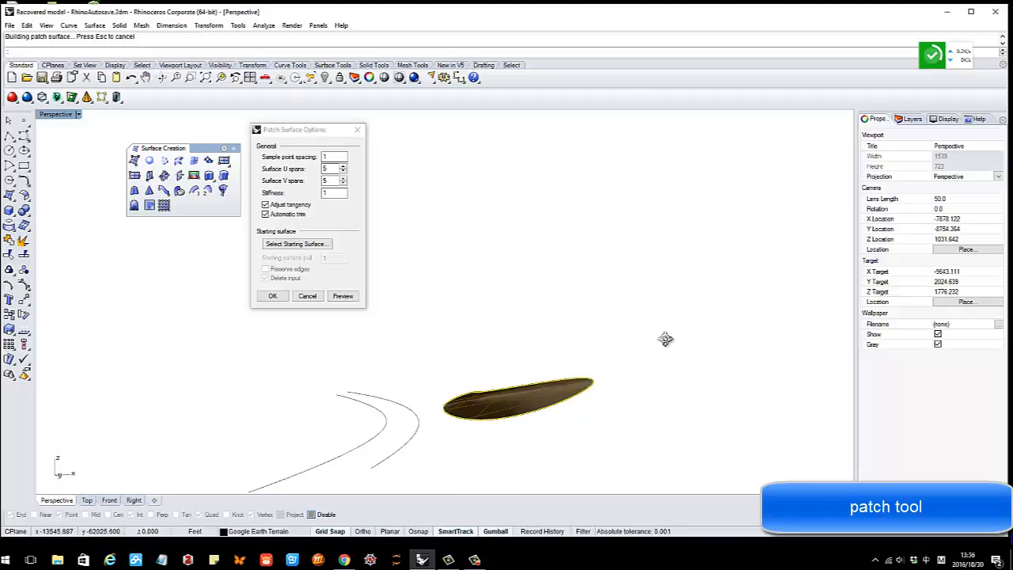
pyautogui.moveTo(665, 339); pyautogui.dragTo(550, 395, button='right')
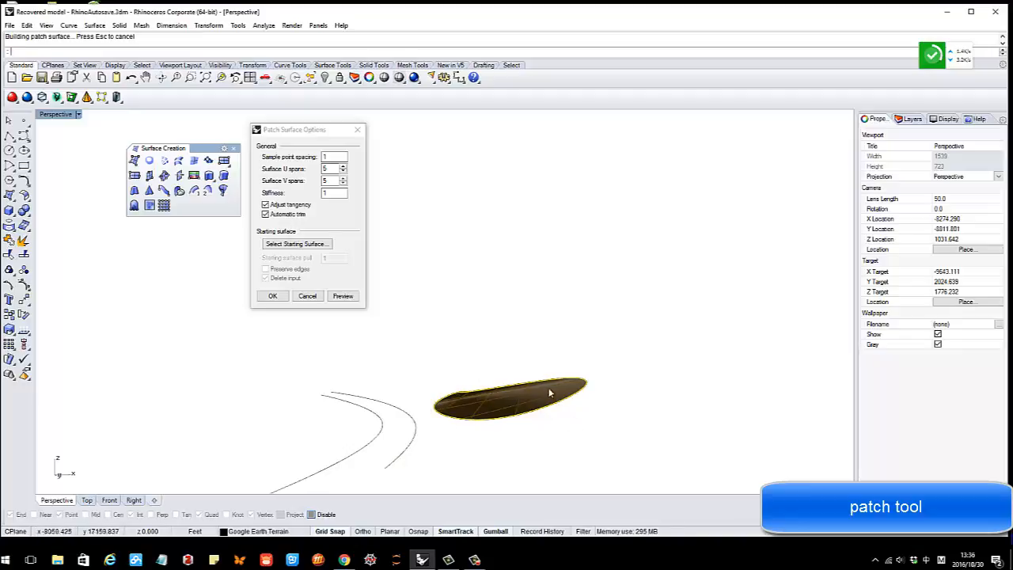
# Set the patch to 7 U spans and 7 V spans and accept it
pyautogui.doubleClick(323, 168)
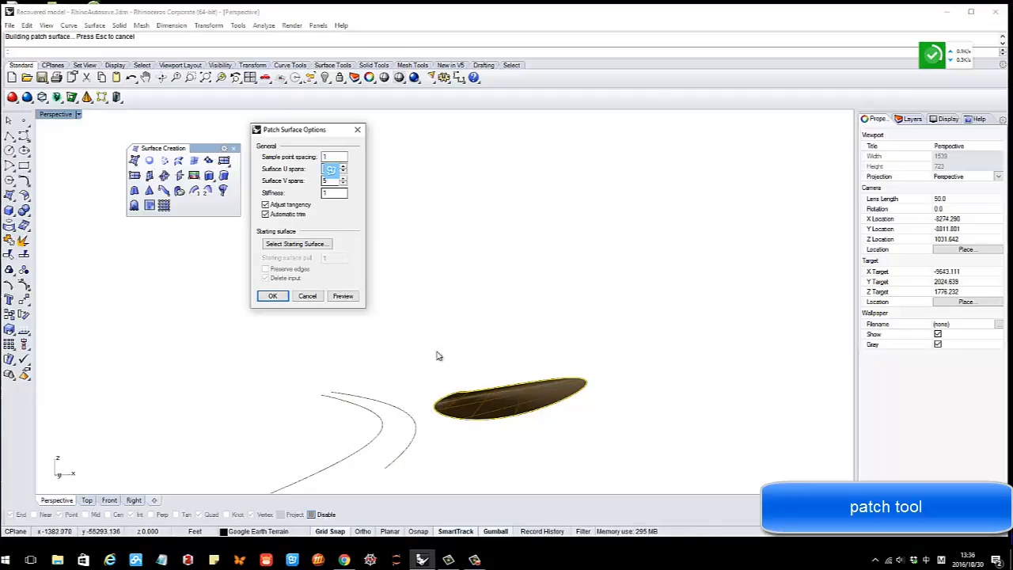
pyautogui.moveTo(437, 356); pyautogui.dragTo(467, 361, button='right')
pyautogui.click(342, 167)
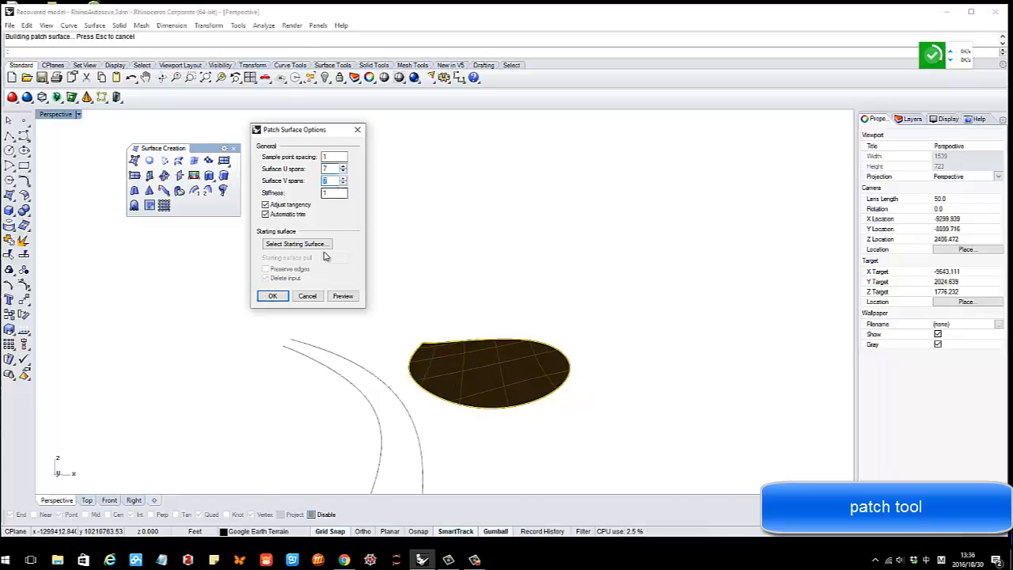
pyautogui.write('7')
pyautogui.click(342, 296)
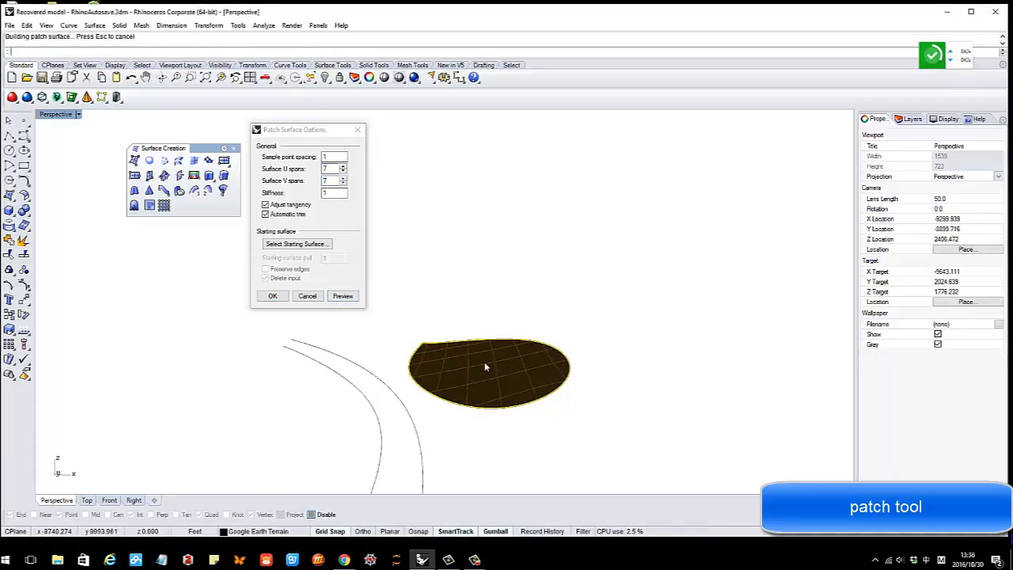
pyautogui.moveTo(581, 324); pyautogui.dragTo(569, 297, button='right')
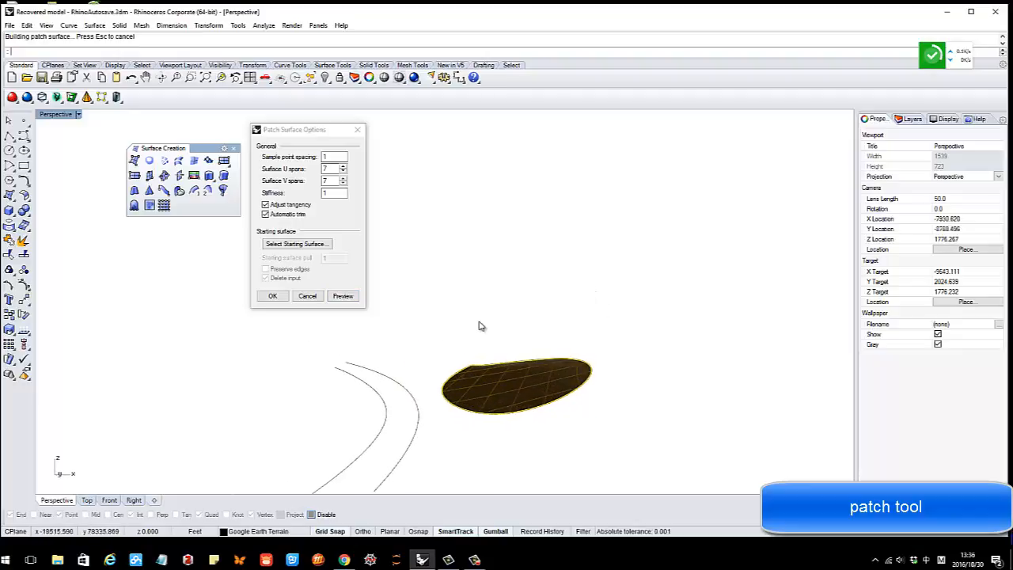
pyautogui.moveTo(478, 325); pyautogui.dragTo(472, 333, button='right')
pyautogui.click(274, 300)
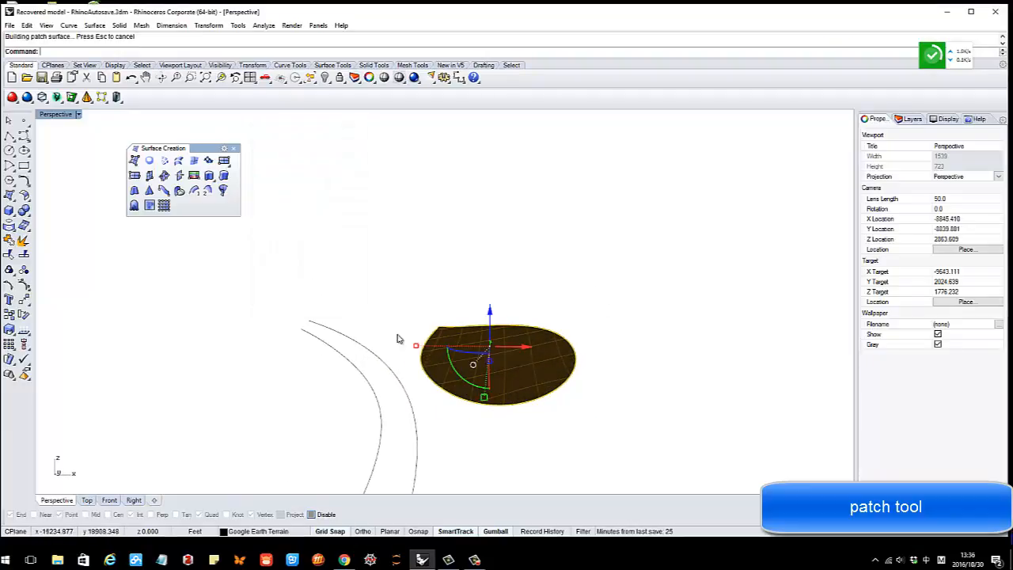
# Turn on the patch's control points and raise two of them with the gumball Z arrow
pyautogui.moveTo(570, 369); pyautogui.dragTo(476, 391, button='right')
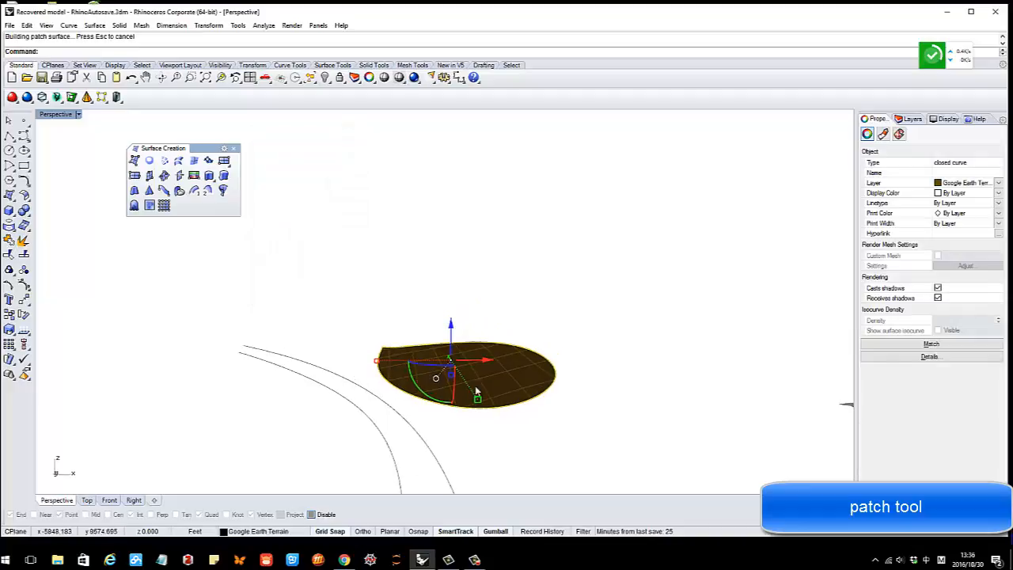
pyautogui.click(24, 285)
pyautogui.moveTo(494, 393)
pyautogui.mouseDown(button='right')
pyautogui.moveTo(482, 391)
pyautogui.moveTo(497, 397)
pyautogui.mouseUp(button='right')
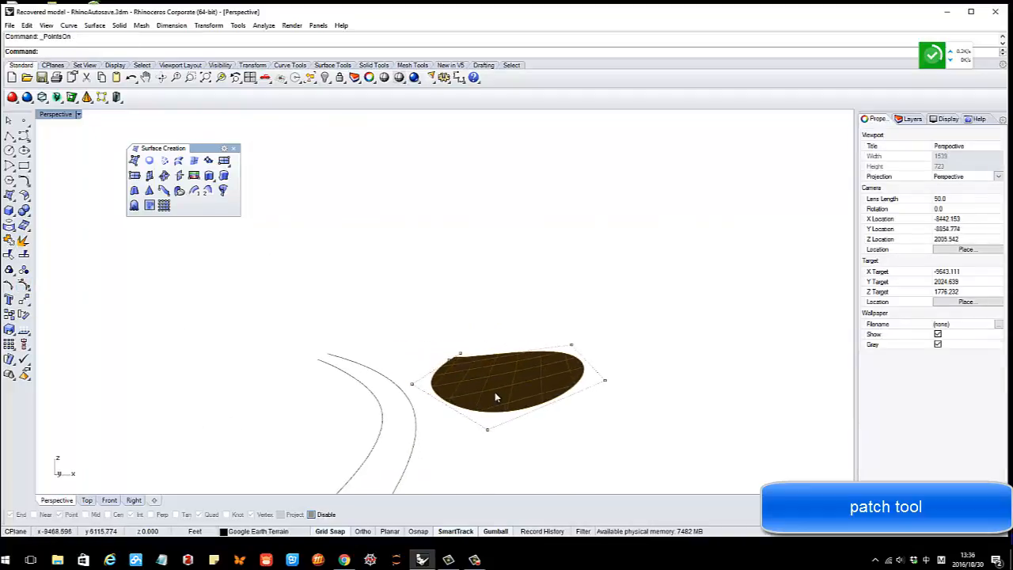
pyautogui.click(516, 378)
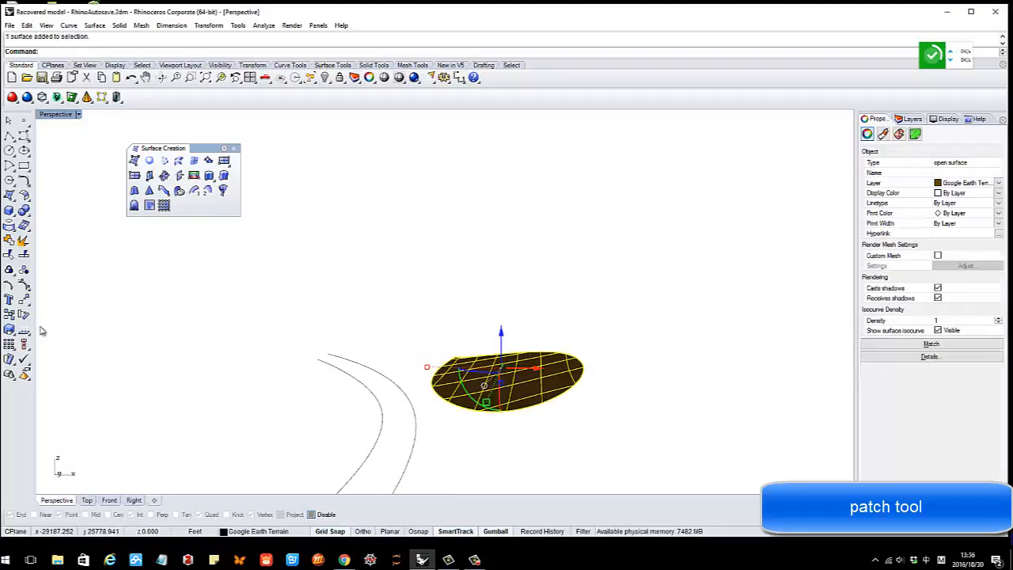
pyautogui.click(24, 288)
pyautogui.scroll(1, 564, 381)
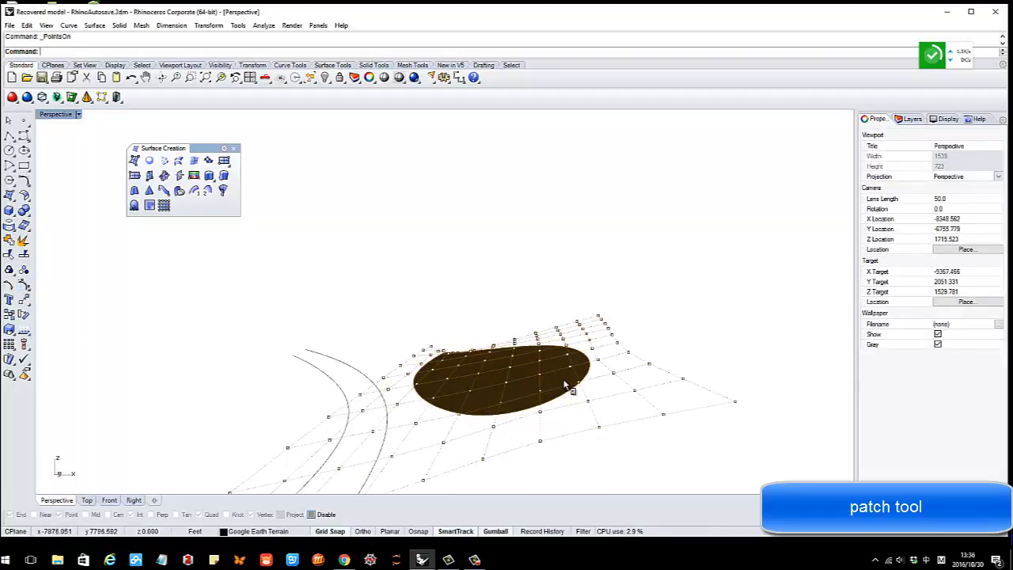
pyautogui.moveTo(563, 381); pyautogui.dragTo(531, 361, button='right')
pyautogui.scroll(1, 553, 385)
pyautogui.hotkey('ctrl', 'c')
pyautogui.moveTo(523, 356); pyautogui.dragTo(522, 342)
pyautogui.moveTo(472, 380)
pyautogui.mouseDown(button='right')
pyautogui.moveTo(466, 395)
pyautogui.moveTo(528, 387)
pyautogui.moveTo(476, 393)
pyautogui.mouseUp(button='right')
pyautogui.moveTo(497, 314); pyautogui.dragTo(572, 396, button='right')
# Raise one more patch control point to bulge the surface further
pyautogui.click(573, 396)
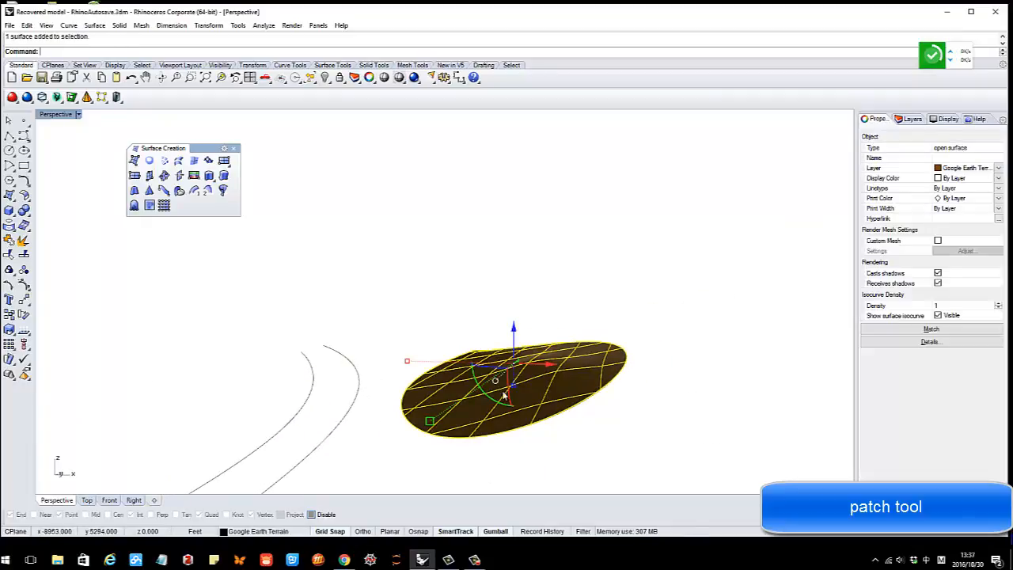
pyautogui.click(24, 299)
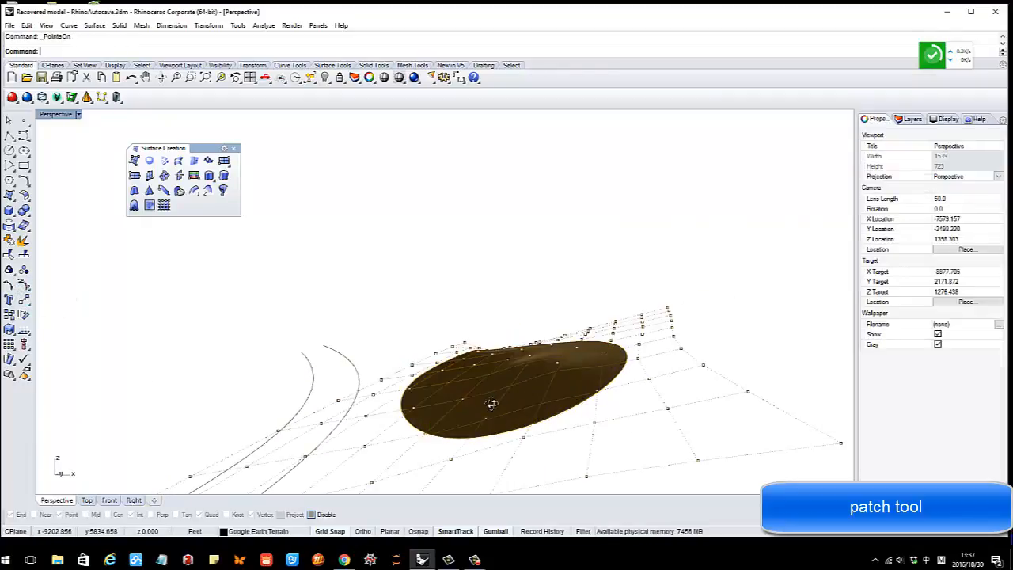
pyautogui.moveTo(530, 399); pyautogui.dragTo(513, 408, button='right')
pyautogui.moveTo(485, 381); pyautogui.dragTo(484, 380)
pyautogui.hotkey('ctrl', 'c')
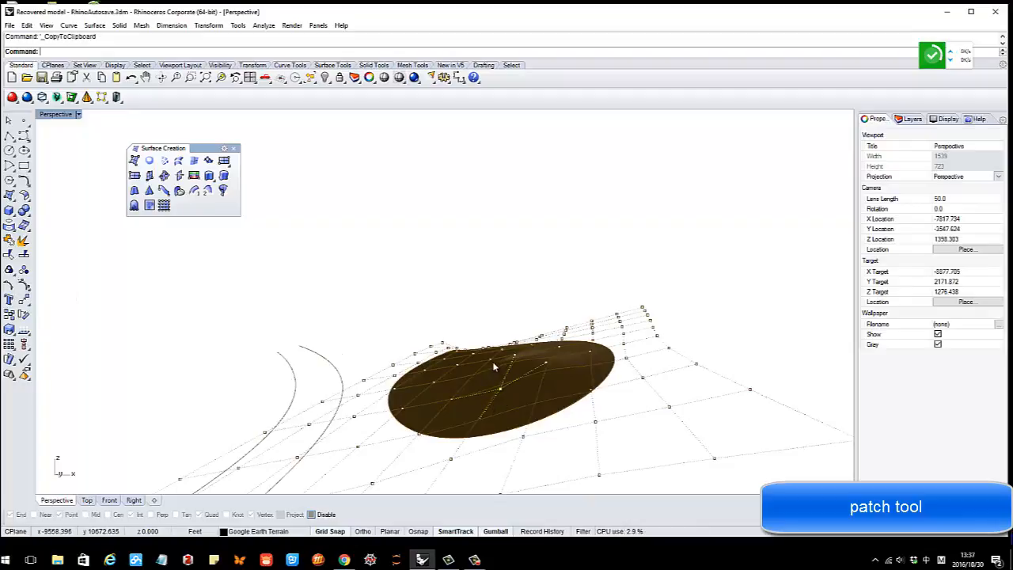
pyautogui.moveTo(494, 366); pyautogui.dragTo(494, 361, button='right')
pyautogui.moveTo(507, 375); pyautogui.dragTo(507, 359)
pyautogui.moveTo(449, 411); pyautogui.dragTo(415, 375, button='right')
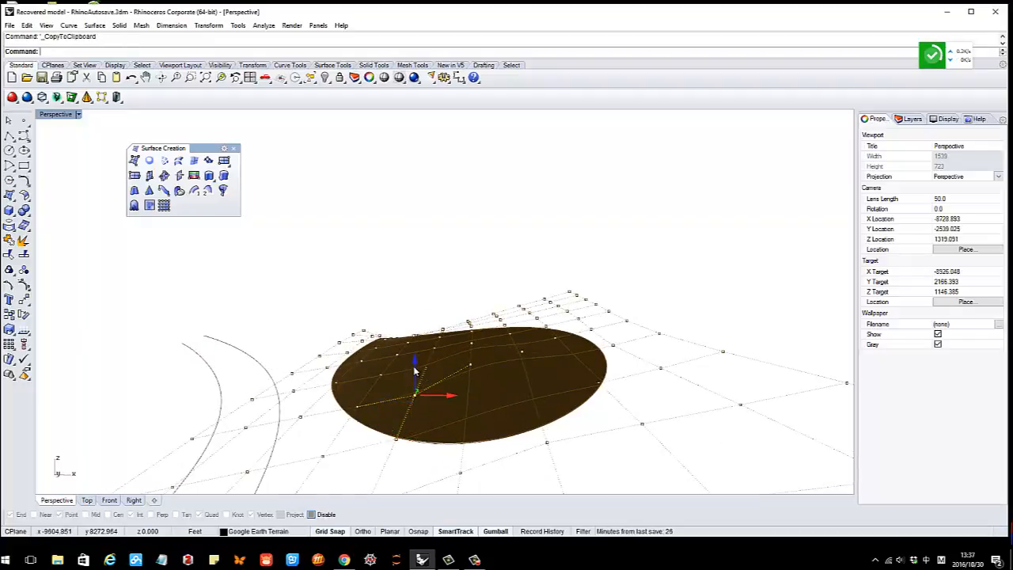
pyautogui.moveTo(414, 368); pyautogui.dragTo(443, 381)
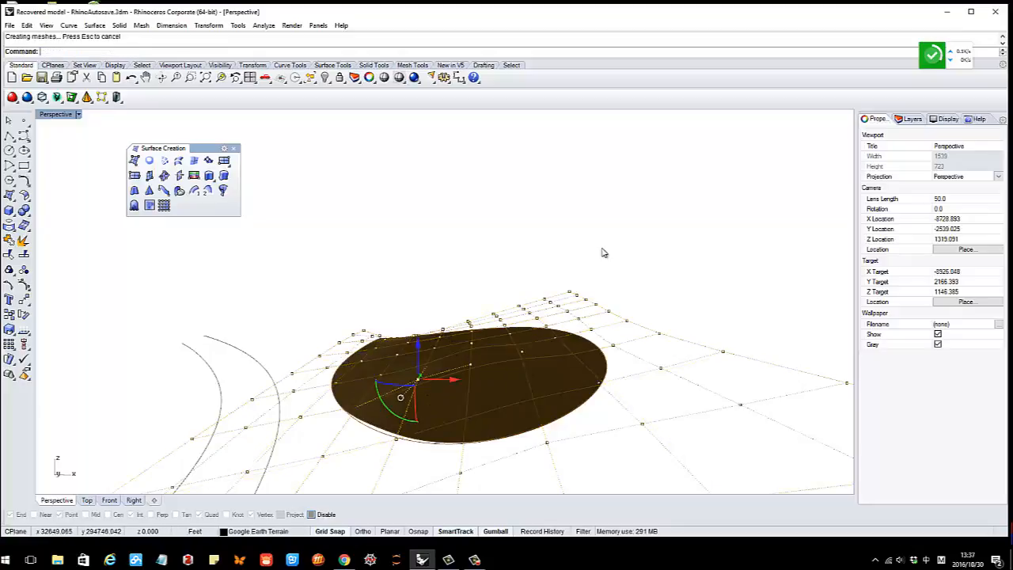
# Hide the patch's control points and reframe the view on the terrains
pyautogui.press('Escape')
pyautogui.press('Escape')
pyautogui.scroll(-6, 559, 278)
pyautogui.moveTo(380, 339); pyautogui.dragTo(543, 346, button='right')
pyautogui.scroll(-6, 543, 346)
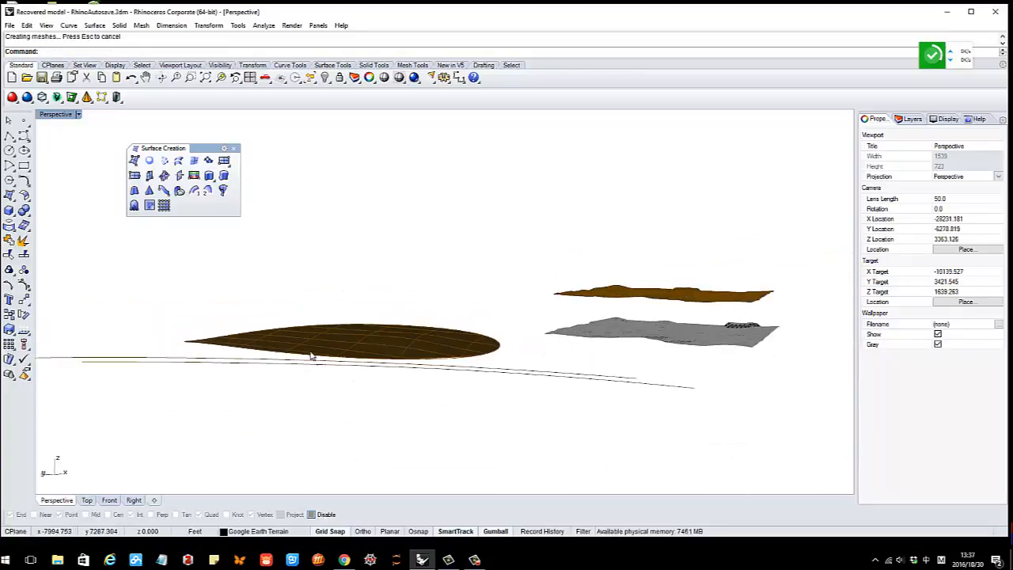
pyautogui.moveTo(311, 356); pyautogui.dragTo(532, 356, button='right')
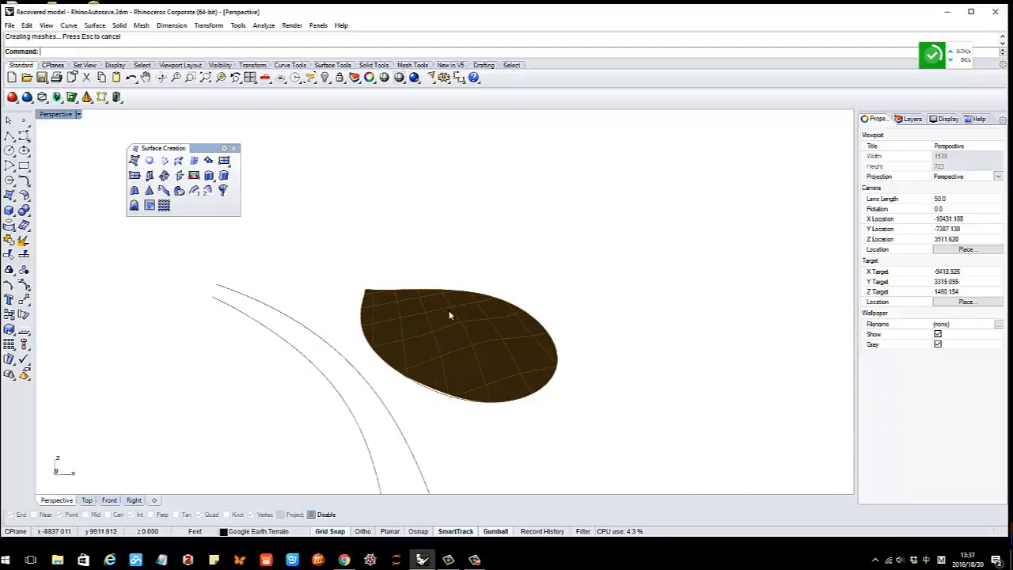
pyautogui.scroll(-6, 448, 316)
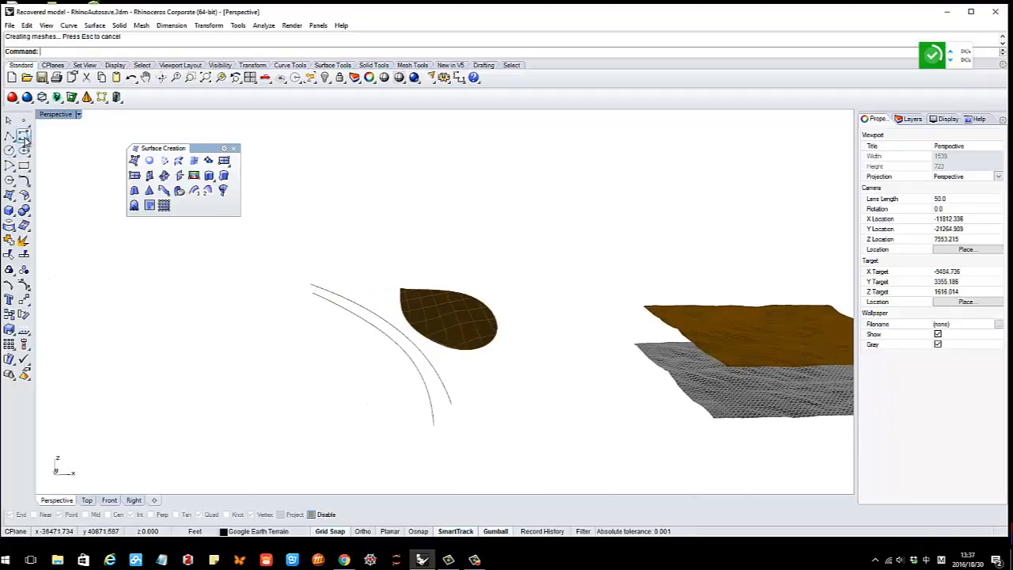
# Draw a closed free-form loop curve through five points
pyautogui.click(25, 139)
pyautogui.click(179, 296)
pyautogui.click(135, 328)
pyautogui.click(166, 395)
pyautogui.click(302, 367)
pyautogui.click(272, 299)
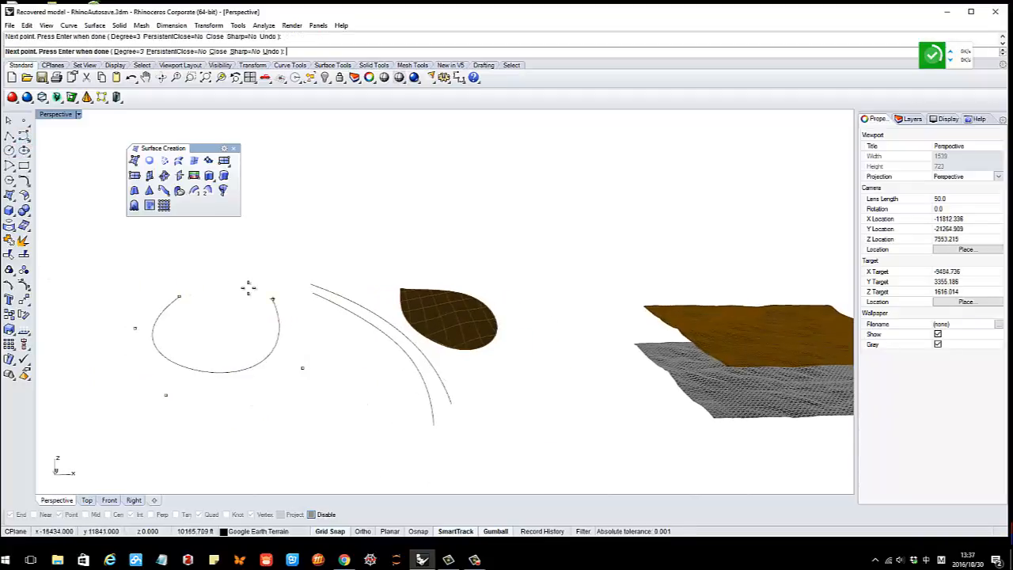
pyautogui.click(179, 296)
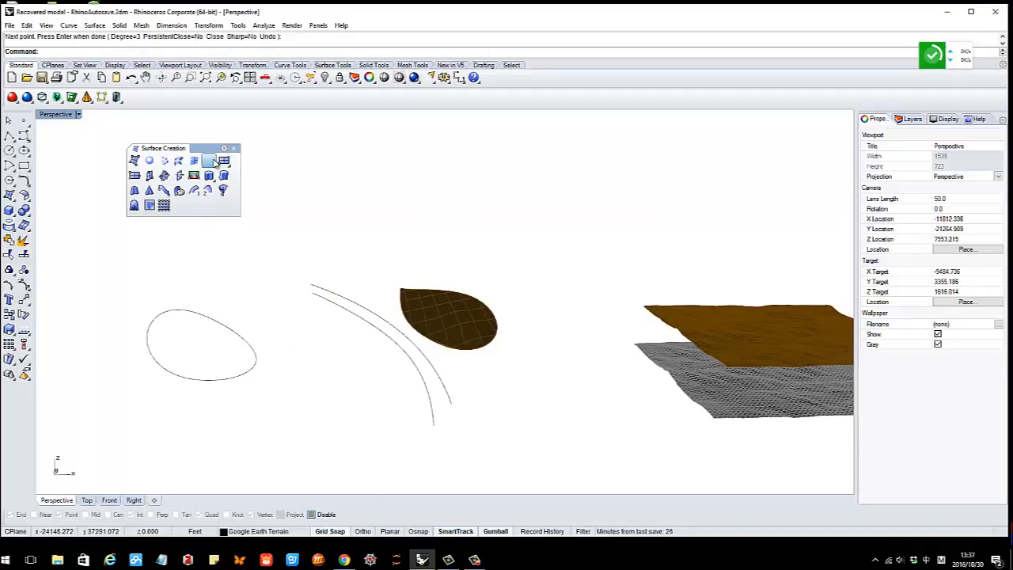
# Fill the new loop curve with a Patch surface
pyautogui.click(215, 160)
pyautogui.click(224, 331)
pyautogui.moveTo(219, 297); pyautogui.dragTo(218, 283, button='right')
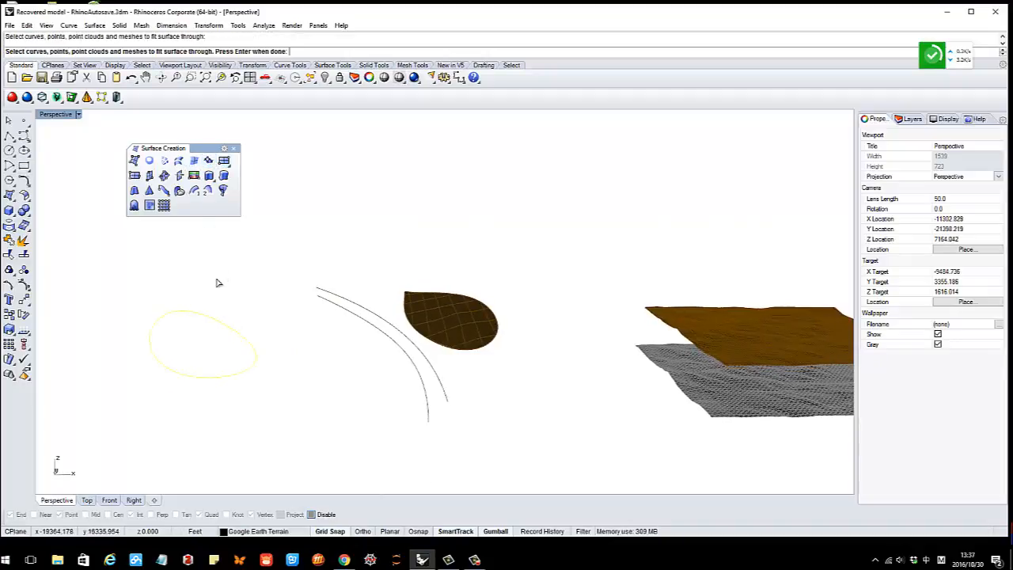
pyautogui.rightClick(179, 313)
pyautogui.click(273, 296)
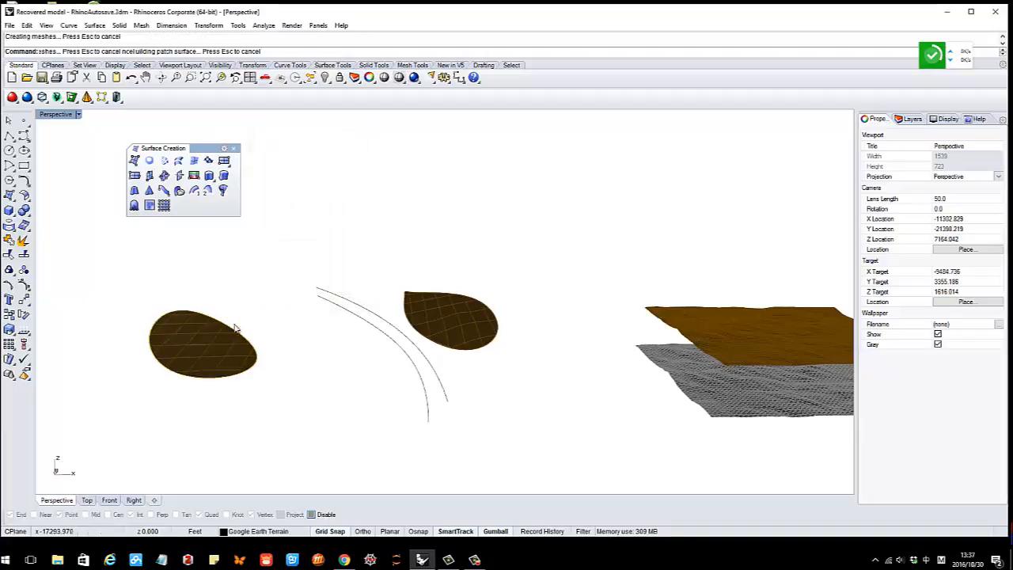
# Window-select the test loop patch and delete it
pyautogui.moveTo(278, 345)
pyautogui.mouseDown(button='right')
pyautogui.moveTo(249, 346)
pyautogui.moveTo(280, 339)
pyautogui.moveTo(270, 324)
pyautogui.moveTo(299, 348)
pyautogui.moveTo(293, 356)
pyautogui.mouseUp(button='right')
pyautogui.moveTo(274, 407); pyautogui.dragTo(103, 301)
pyautogui.hotkey('ctrl', 'c')
pyautogui.press('Delete')
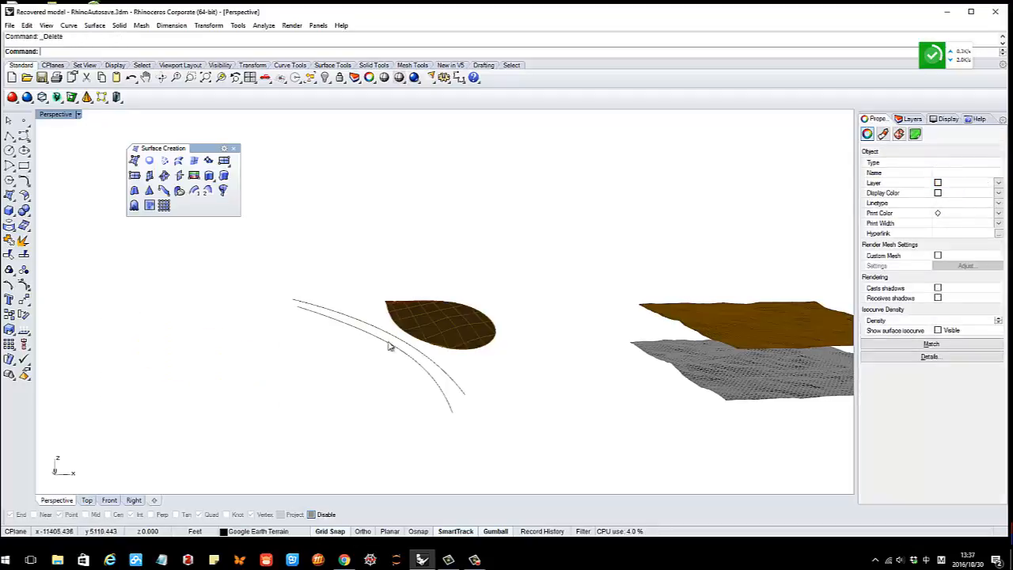
pyautogui.moveTo(389, 346); pyautogui.dragTo(415, 361, button='right')
# Draw a large closed interpolated-point loop through four points
pyautogui.scroll(-4, 355, 337)
pyautogui.scroll(8, 356, 337)
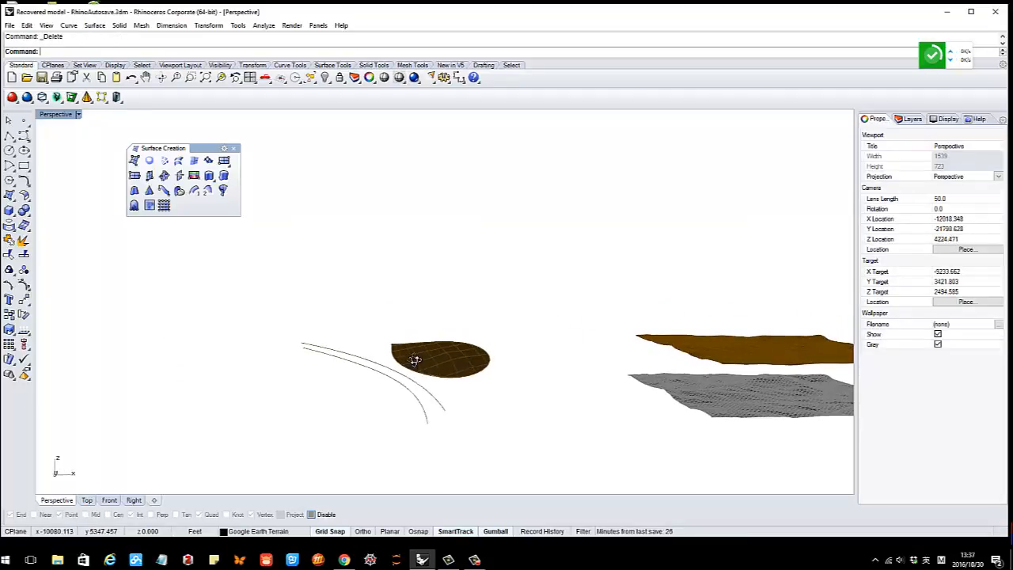
pyautogui.click(26, 150)
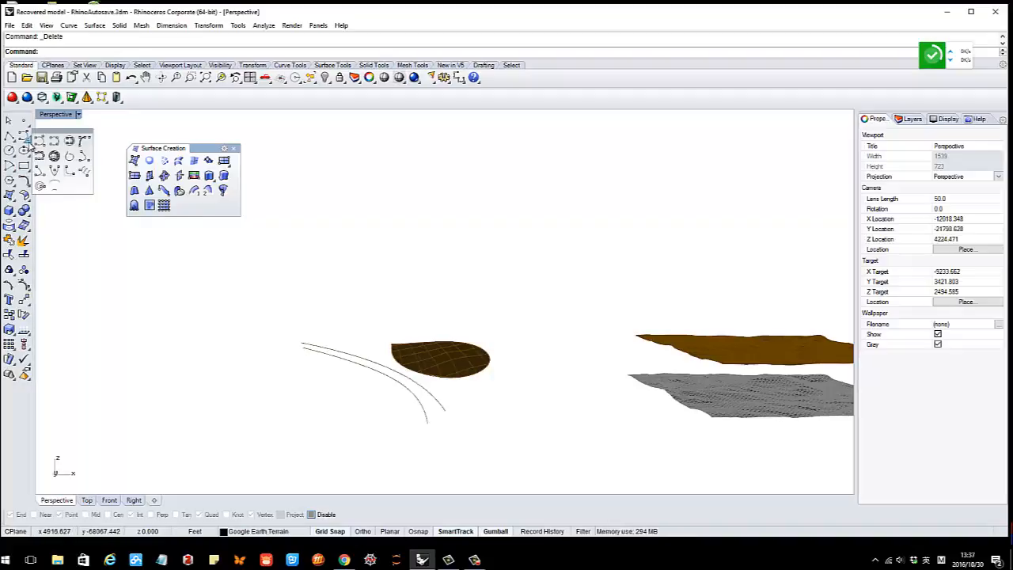
pyautogui.click(53, 141)
pyautogui.click(188, 345)
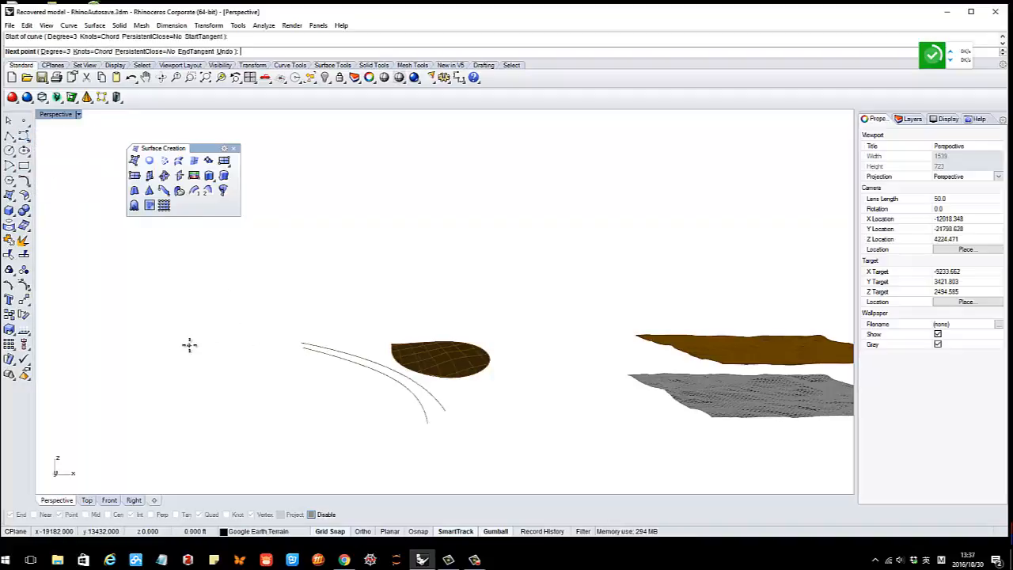
pyautogui.click(149, 392)
pyautogui.click(224, 427)
pyautogui.click(276, 367)
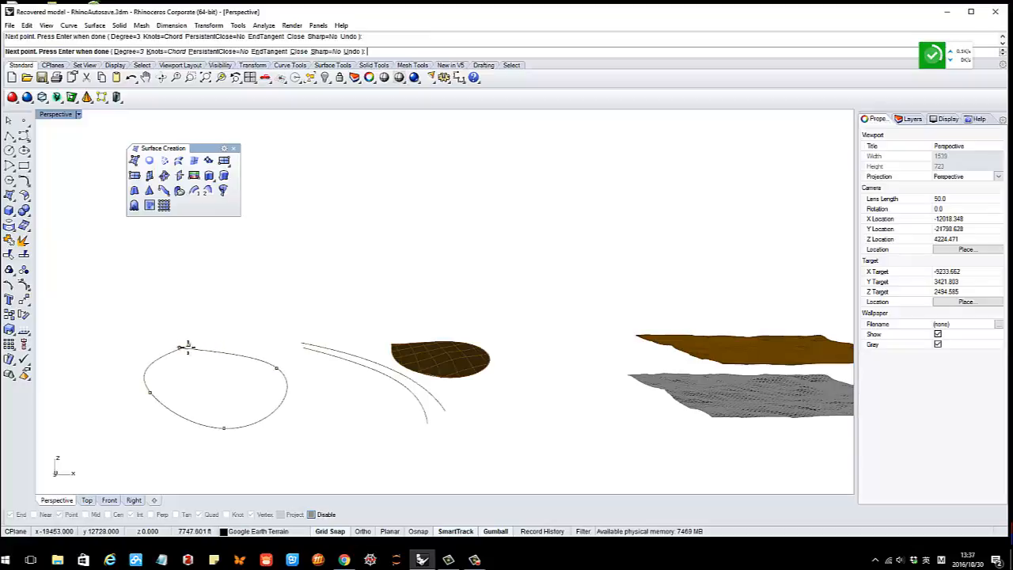
pyautogui.click(197, 349)
pyautogui.moveTo(268, 408); pyautogui.dragTo(187, 383, button='right')
pyautogui.click(272, 413)
pyautogui.moveTo(242, 409); pyautogui.dragTo(208, 434, button='right')
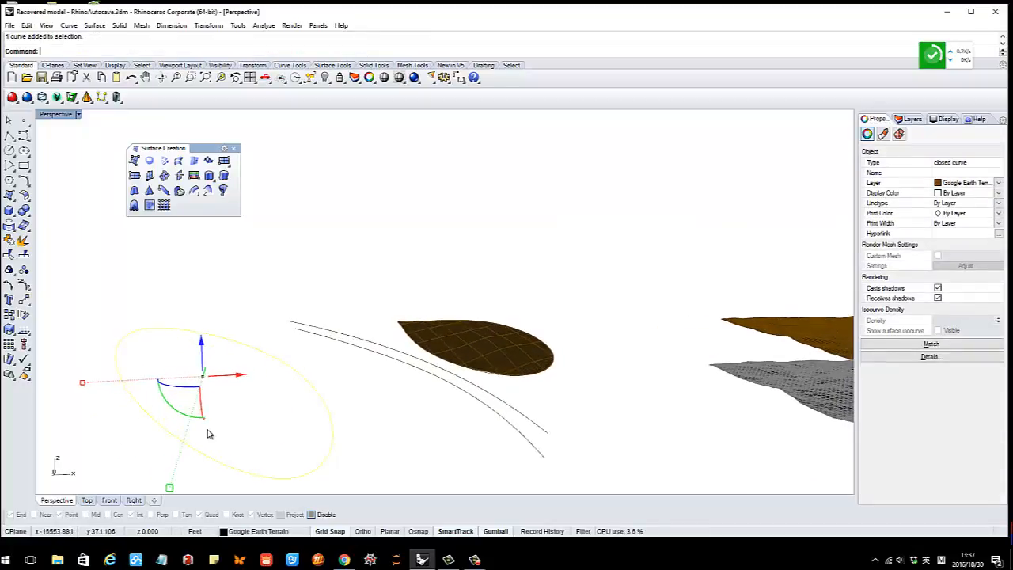
pyautogui.press('Escape')
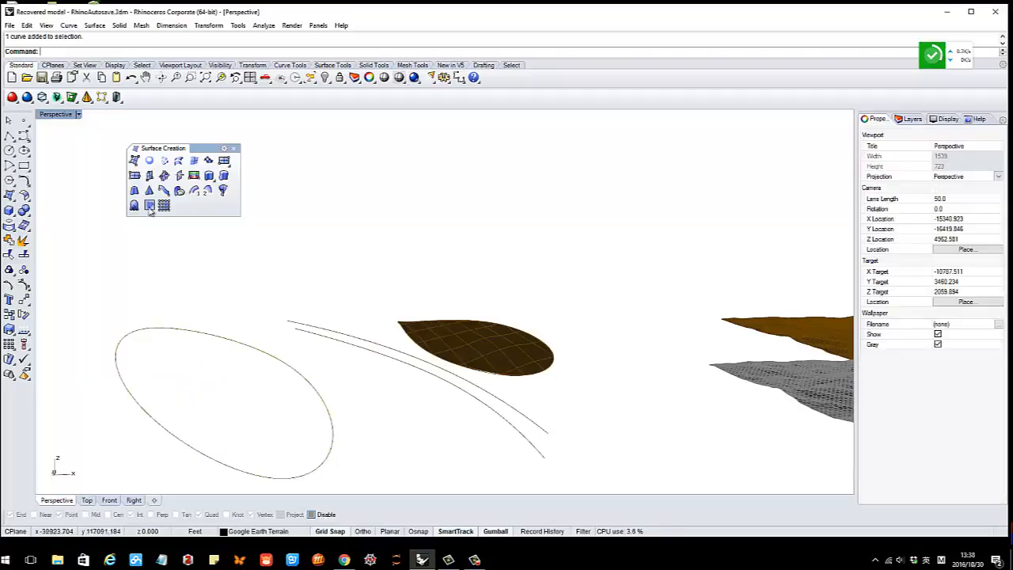
# Draw a smaller closed interpolated loop inside the outer one and select it
pyautogui.click(26, 141)
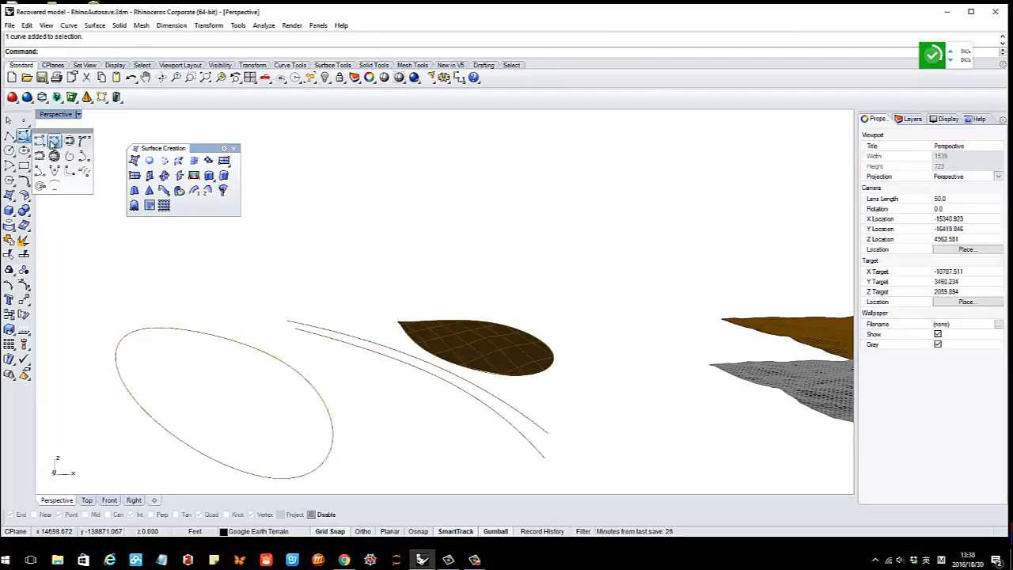
pyautogui.click(33, 137)
pyautogui.click(174, 347)
pyautogui.click(151, 381)
pyautogui.click(212, 419)
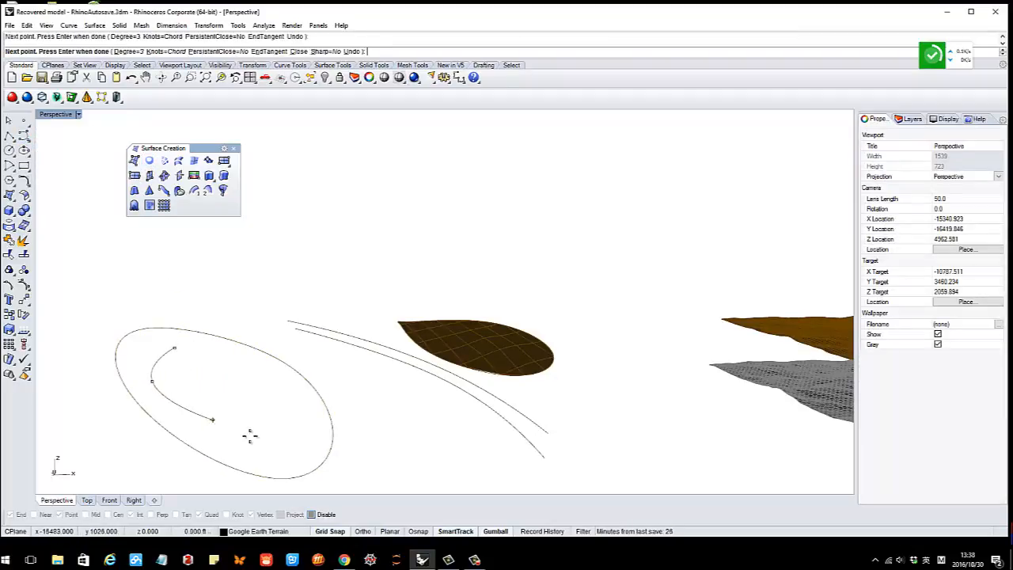
pyautogui.click(262, 443)
pyautogui.click(285, 412)
pyautogui.click(229, 369)
pyautogui.click(175, 348)
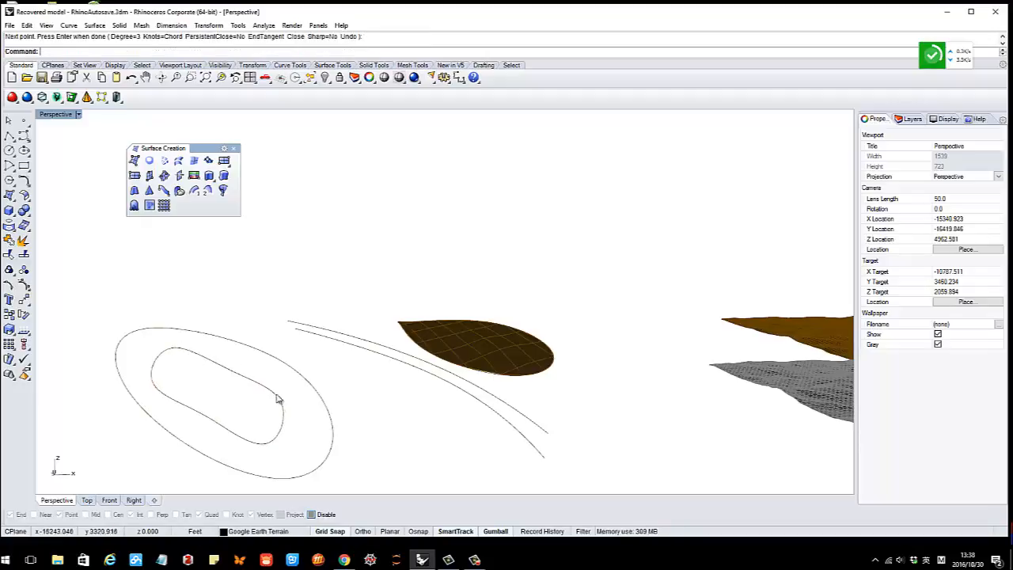
pyautogui.moveTo(278, 398); pyautogui.dragTo(225, 375, button='right')
pyautogui.click(253, 387)
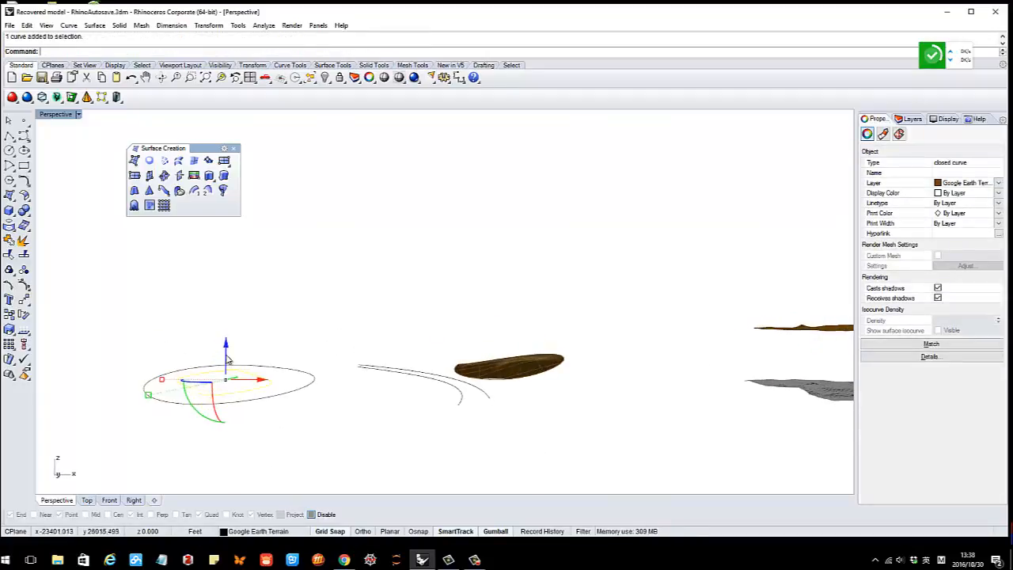
# Drag the inner loop upward along Z and orbit to compare the loop heights
pyautogui.moveTo(226, 358); pyautogui.dragTo(226, 343)
pyautogui.hotkey('ctrl', 'c')
pyautogui.moveTo(271, 353); pyautogui.dragTo(280, 372, button='right')
pyautogui.click(319, 353)
pyautogui.scroll(2, 279, 372)
pyautogui.moveTo(228, 402)
pyautogui.mouseDown(button='right')
pyautogui.moveTo(206, 393)
pyautogui.moveTo(219, 399)
pyautogui.mouseUp(button='right')
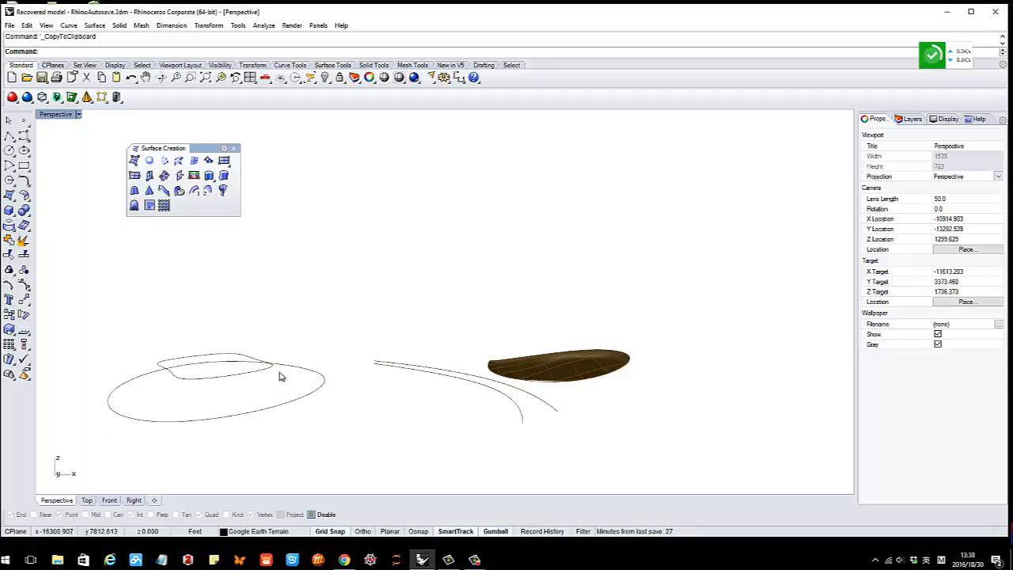
pyautogui.moveTo(288, 394); pyautogui.dragTo(238, 364, button='right')
pyautogui.moveTo(313, 342); pyautogui.dragTo(269, 364, button='right')
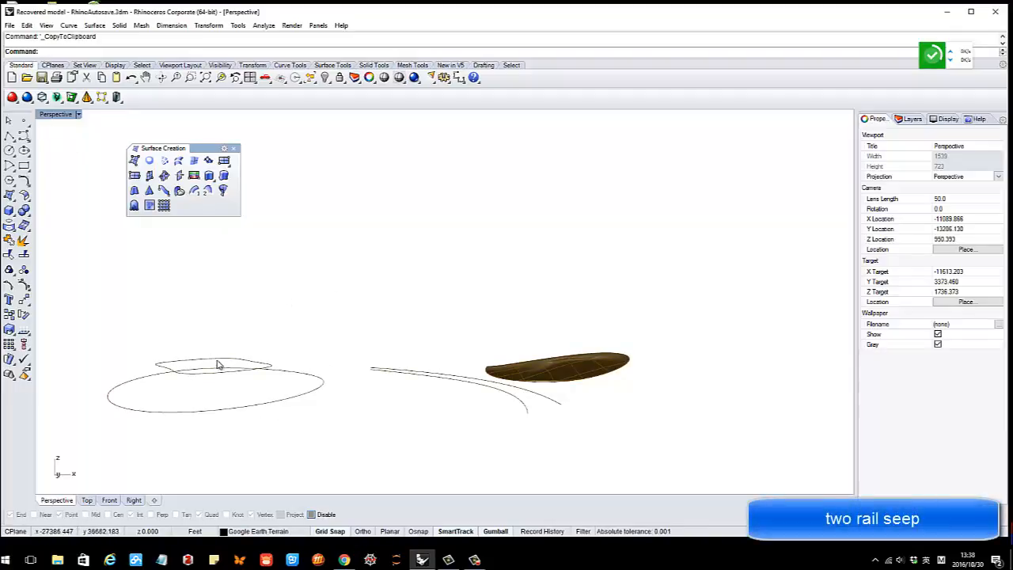
pyautogui.moveTo(219, 364); pyautogui.dragTo(225, 367, button='right')
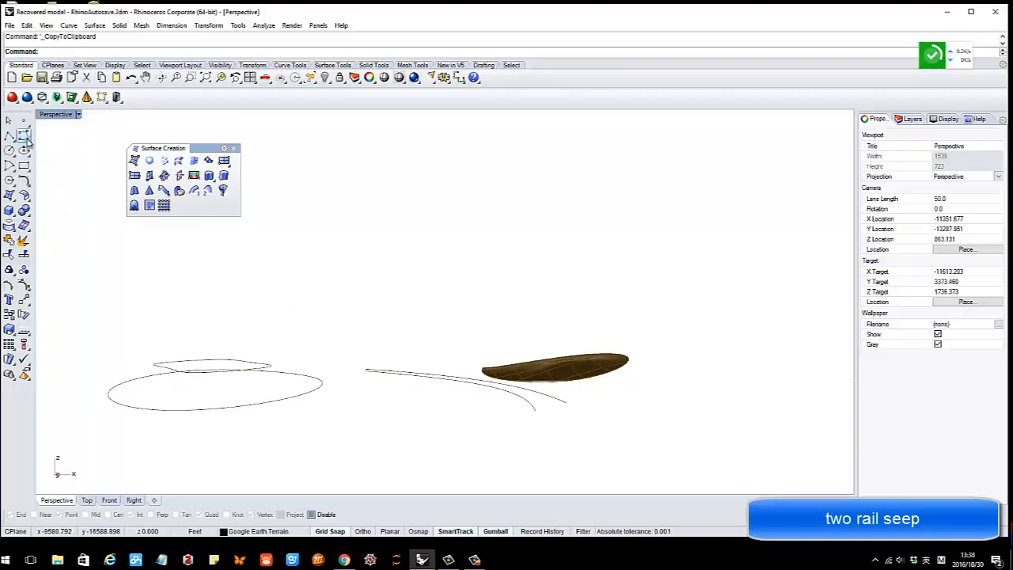
pyautogui.click(26, 140)
# With Osnap on, draw an interpolated profile curve from the inner loop to the outer loop
pyautogui.click(53, 141)
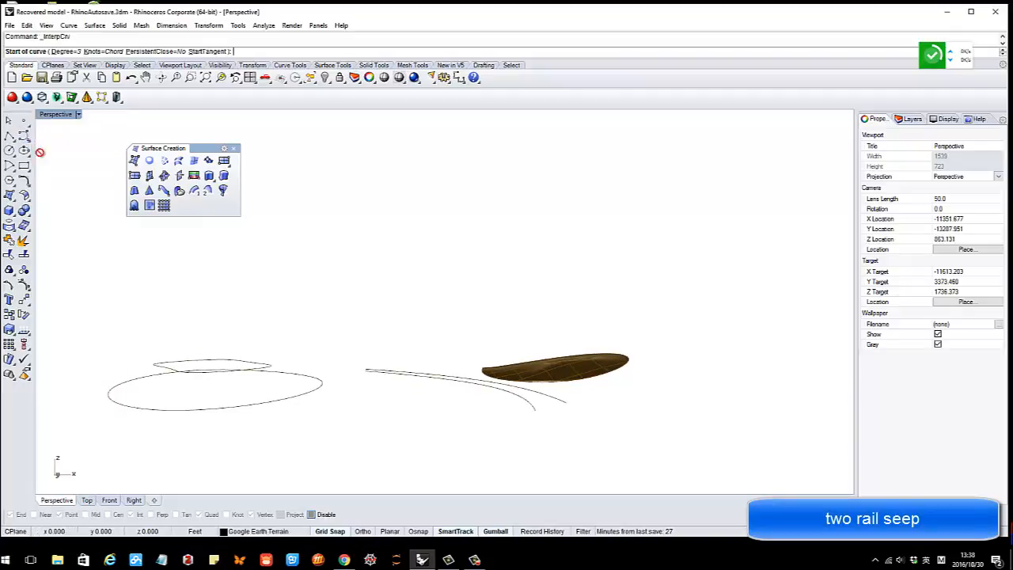
pyautogui.scroll(2, 292, 394)
pyautogui.scroll(3, 267, 380)
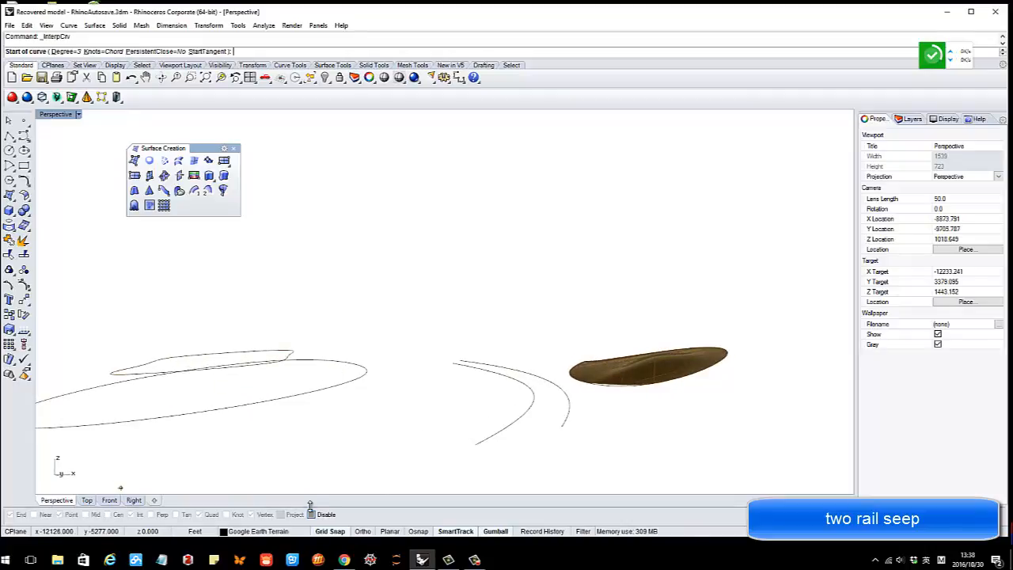
pyautogui.click(419, 533)
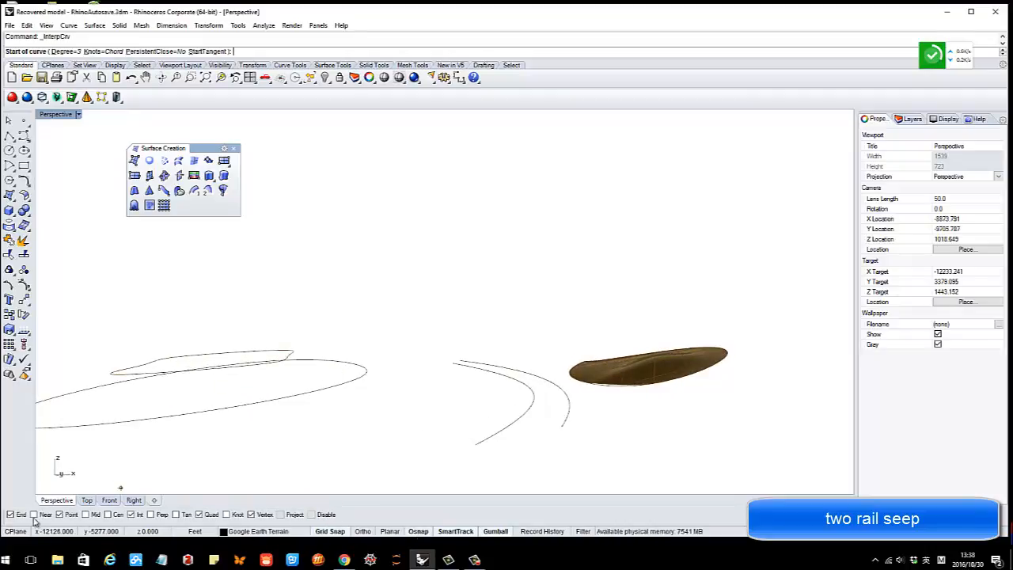
pyautogui.moveTo(275, 364)
pyautogui.mouseDown(button='right')
pyautogui.moveTo(304, 364)
pyautogui.moveTo(277, 385)
pyautogui.moveTo(271, 378)
pyautogui.mouseUp(button='right')
pyautogui.click(269, 364)
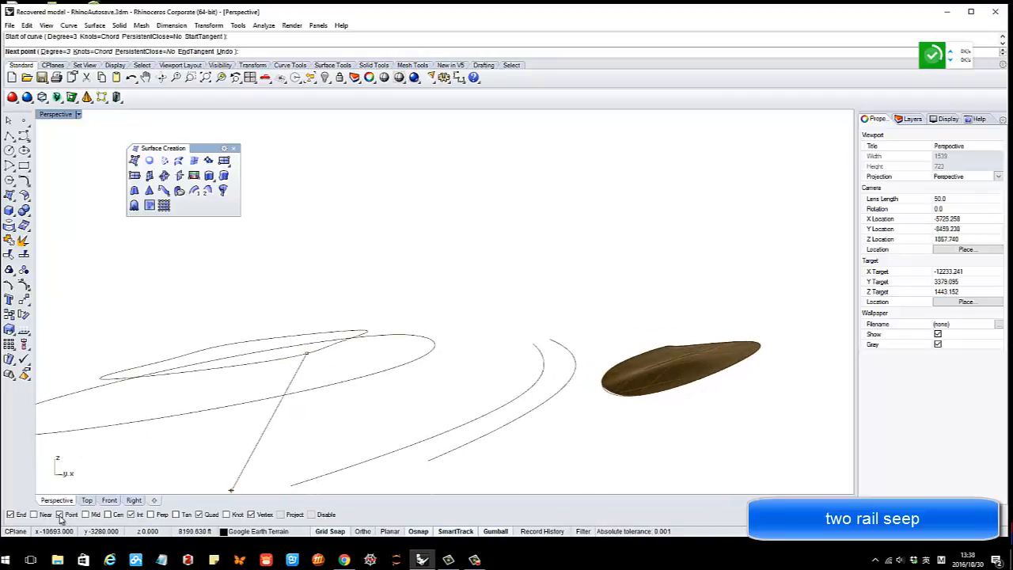
pyautogui.click(334, 384)
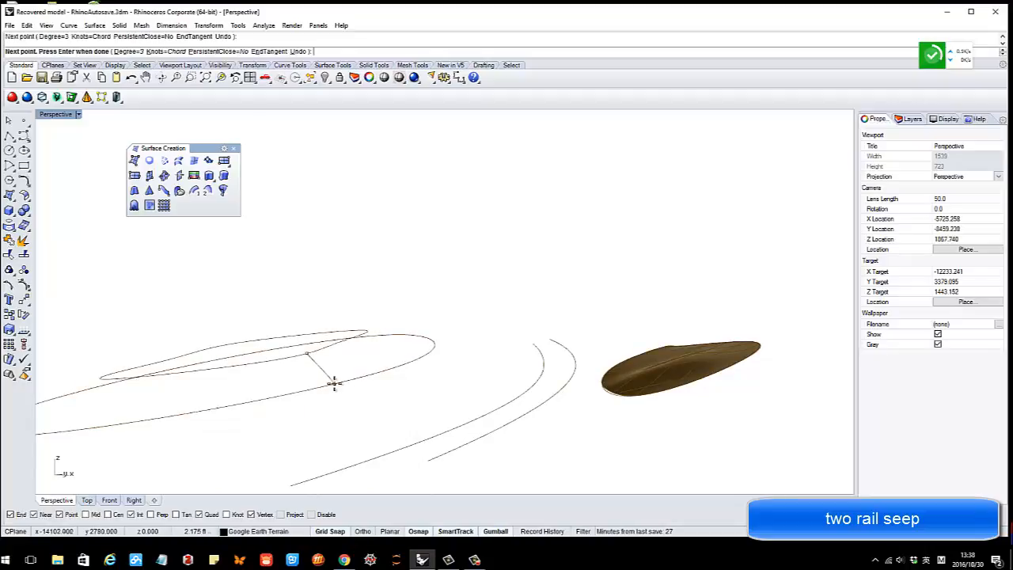
pyautogui.press('Return')
pyautogui.moveTo(336, 388); pyautogui.dragTo(390, 387, button='right')
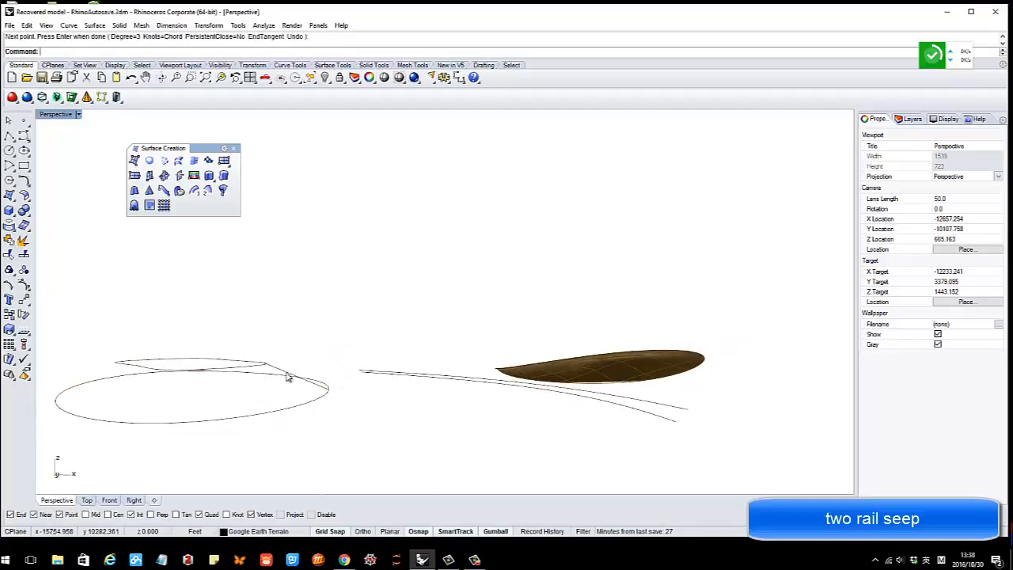
# Turn on the profile curve's control points and raise one to reshape it
pyautogui.click(288, 378)
pyautogui.click(24, 286)
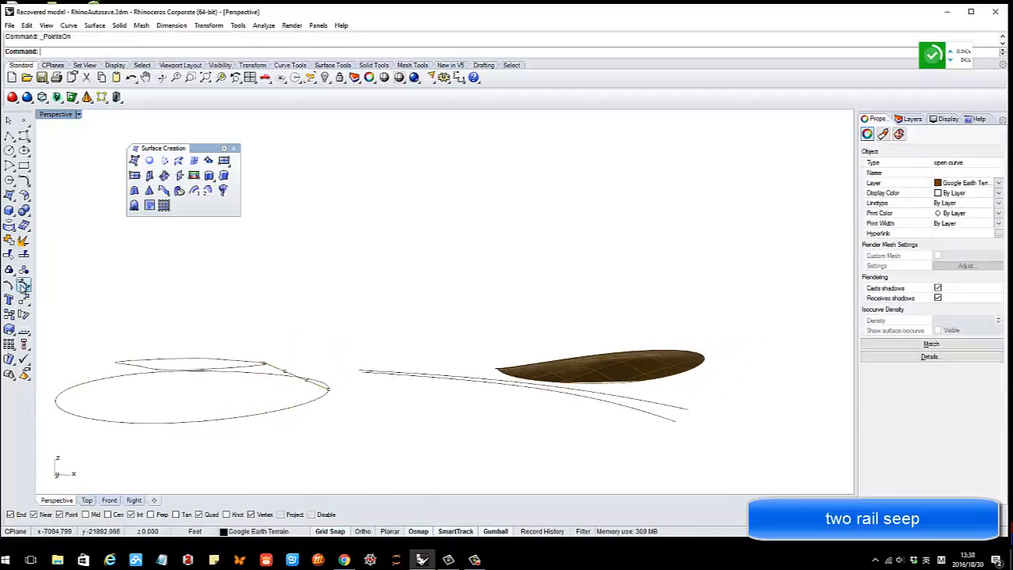
pyautogui.scroll(5, 312, 376)
pyautogui.moveTo(300, 378); pyautogui.dragTo(291, 384, button='right')
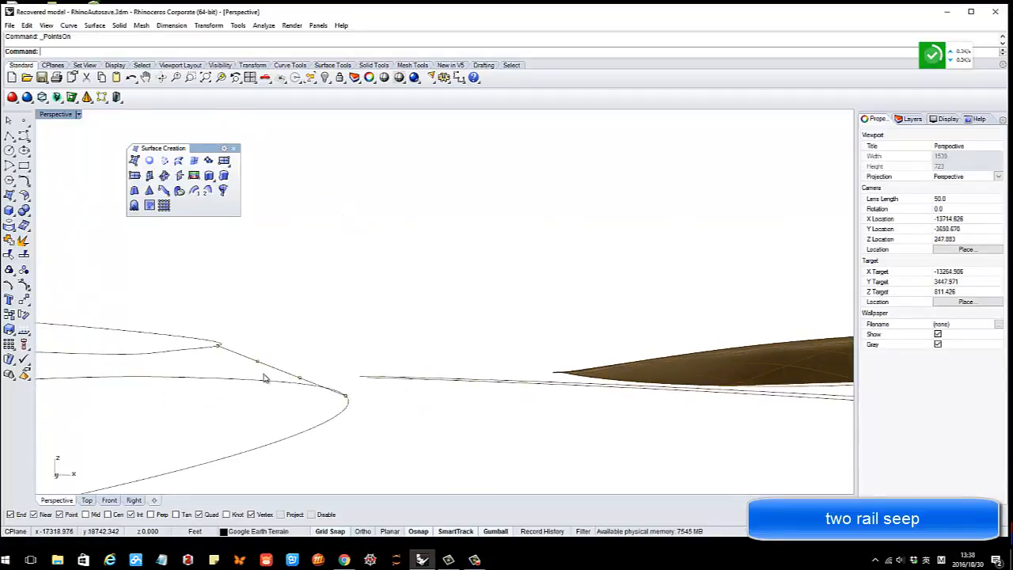
pyautogui.click(257, 362)
pyautogui.hotkey('ctrl', 'c')
pyautogui.moveTo(279, 343); pyautogui.dragTo(273, 339, button='right')
pyautogui.moveTo(263, 342); pyautogui.dragTo(263, 320)
pyautogui.moveTo(301, 335); pyautogui.dragTo(309, 385, button='right')
# Box-select another profile control point and lower it to smooth the curve
pyautogui.click(303, 391)
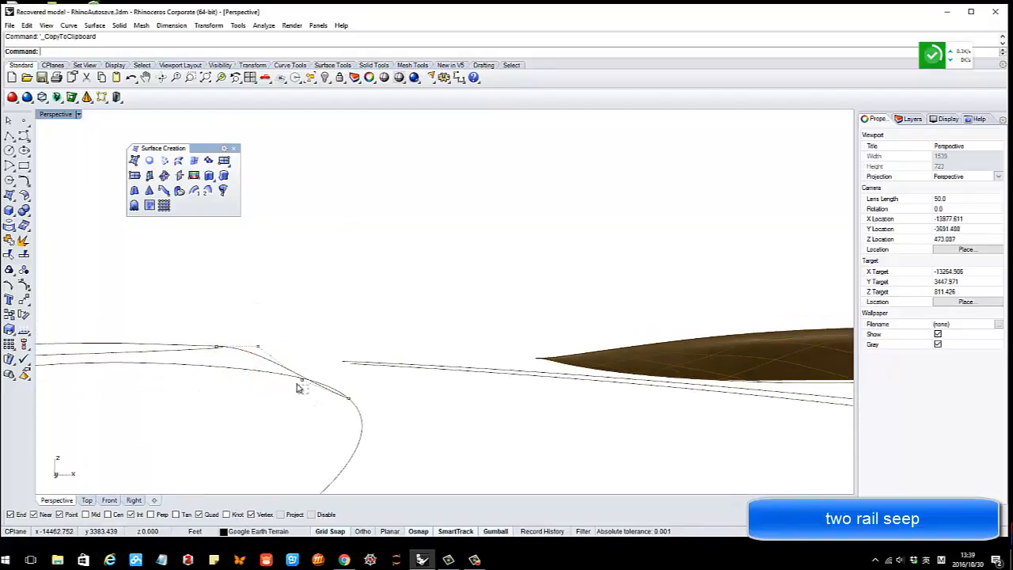
pyautogui.moveTo(286, 378); pyautogui.dragTo(286, 375)
pyautogui.moveTo(342, 365); pyautogui.dragTo(332, 362, button='right')
pyautogui.click(304, 358)
pyautogui.moveTo(285, 349); pyautogui.dragTo(312, 390)
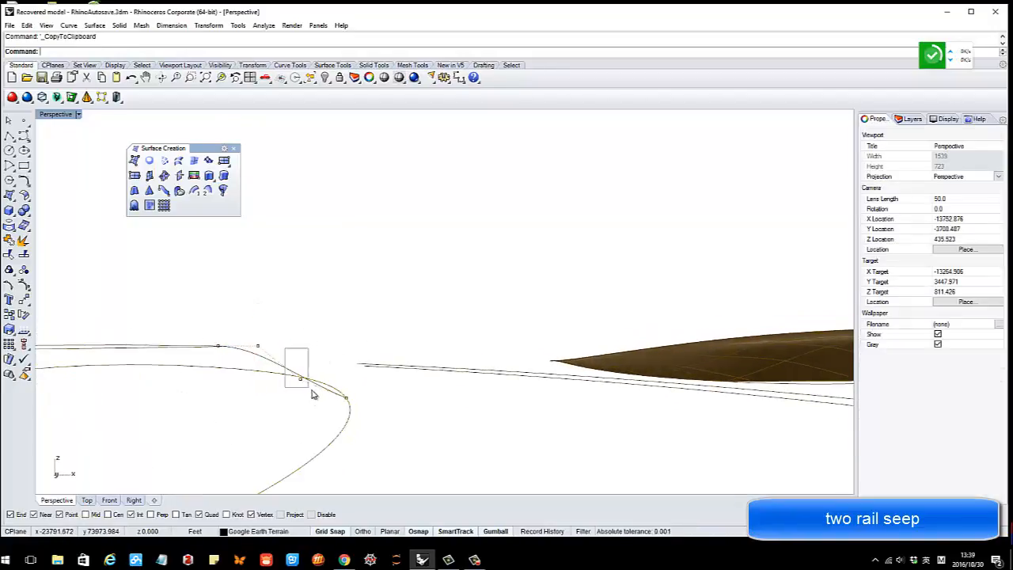
pyautogui.moveTo(320, 351); pyautogui.dragTo(318, 350, button='right')
pyautogui.moveTo(301, 346); pyautogui.dragTo(301, 357)
pyautogui.moveTo(338, 322); pyautogui.dragTo(218, 290, button='right')
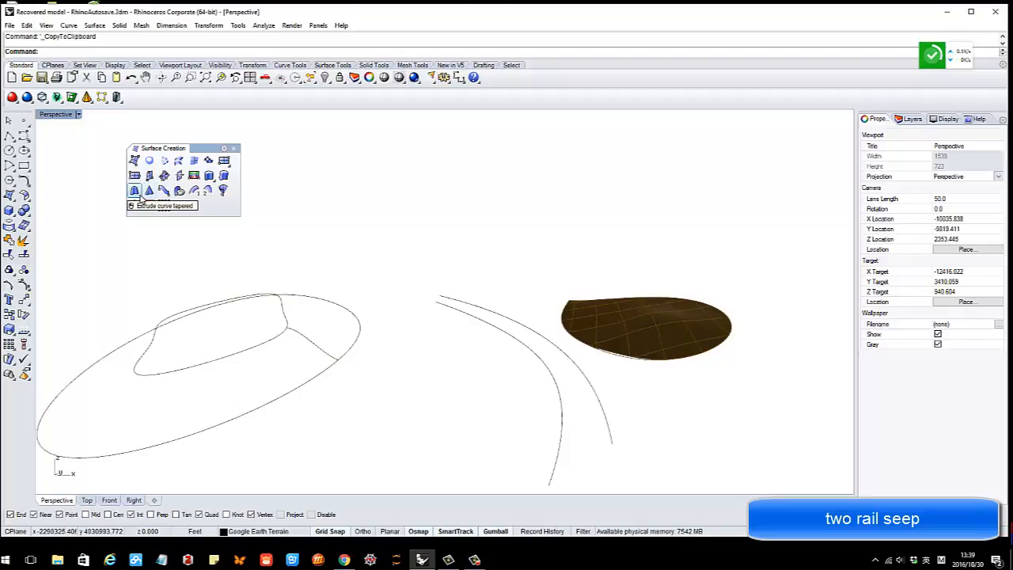
# Run Sweep 2 Rails with the inner and outer loops as rails and the connecting profile
pyautogui.click(207, 190)
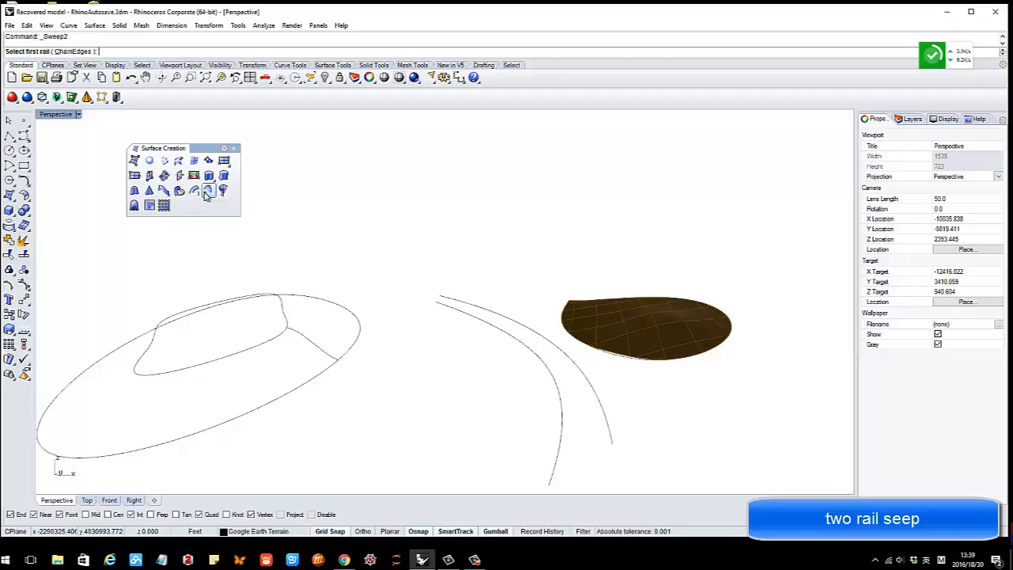
pyautogui.click(266, 346)
pyautogui.click(316, 383)
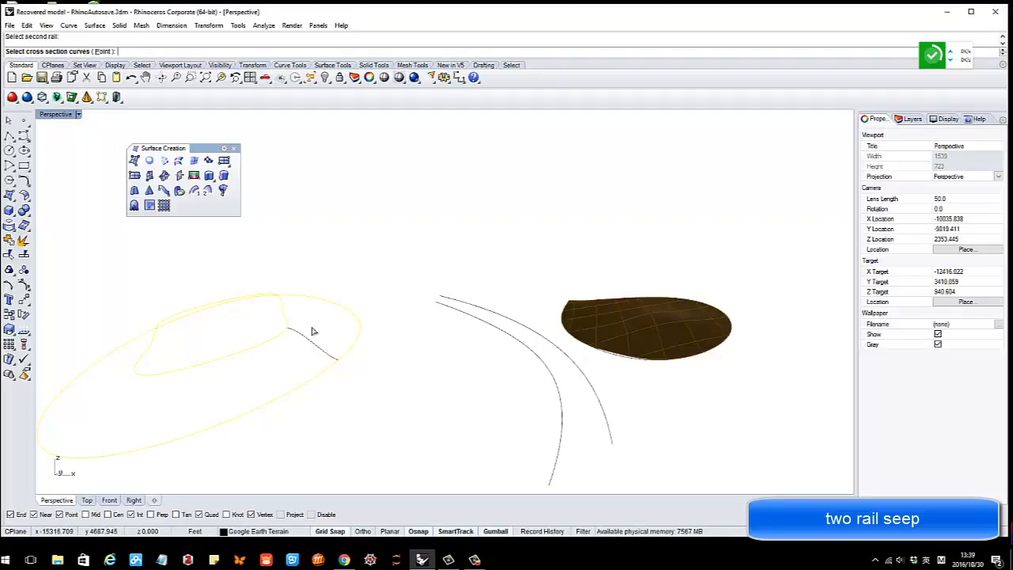
pyautogui.press('Return')
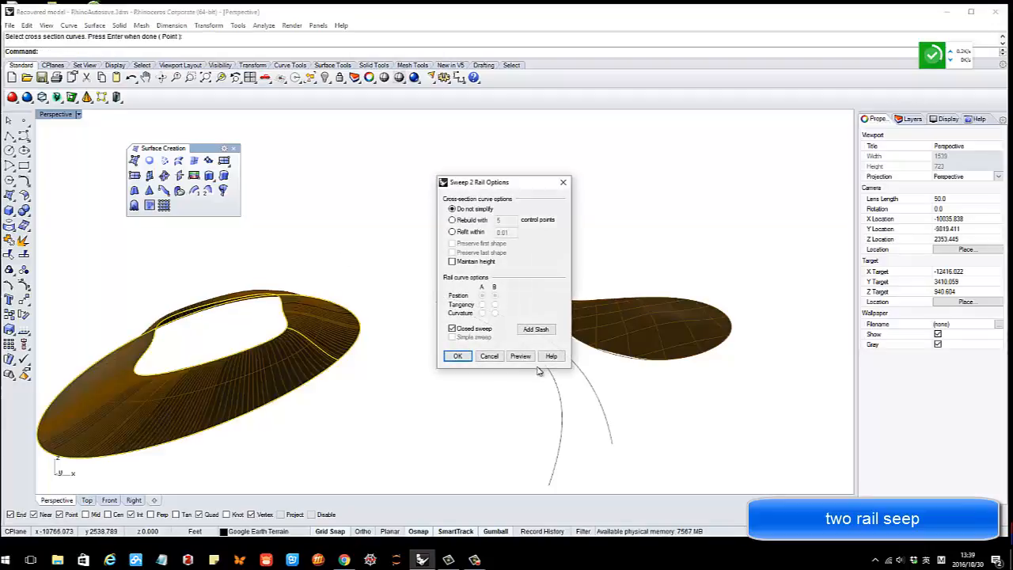
pyautogui.moveTo(233, 376)
pyautogui.mouseDown(button='right')
pyautogui.moveTo(310, 369)
pyautogui.moveTo(229, 357)
pyautogui.moveTo(225, 380)
pyautogui.mouseUp(button='right')
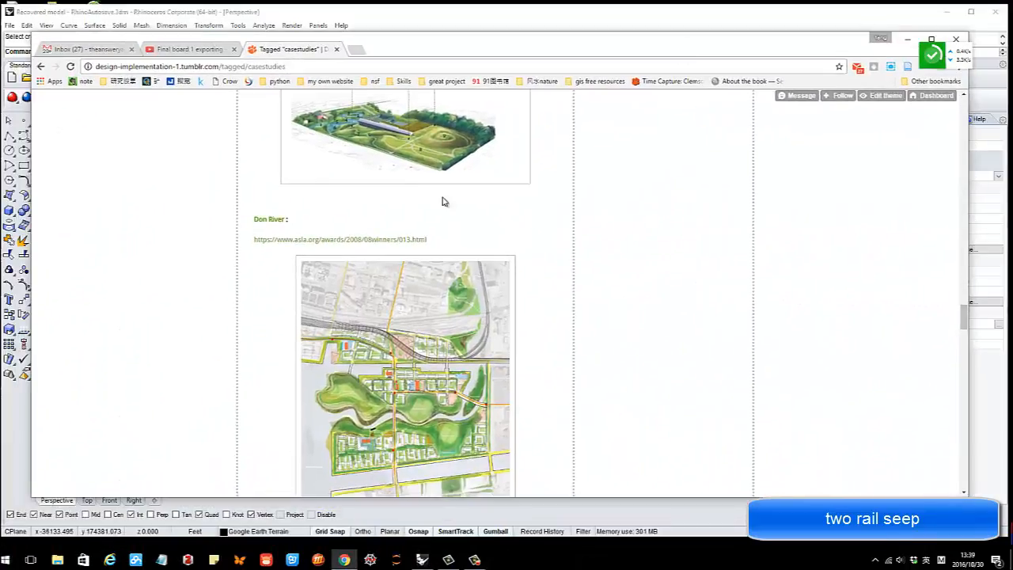
# Scroll the case-studies tag page down, then back up to the Hargreaves Belo Garden post
pyautogui.scroll(-5, 432, 237)
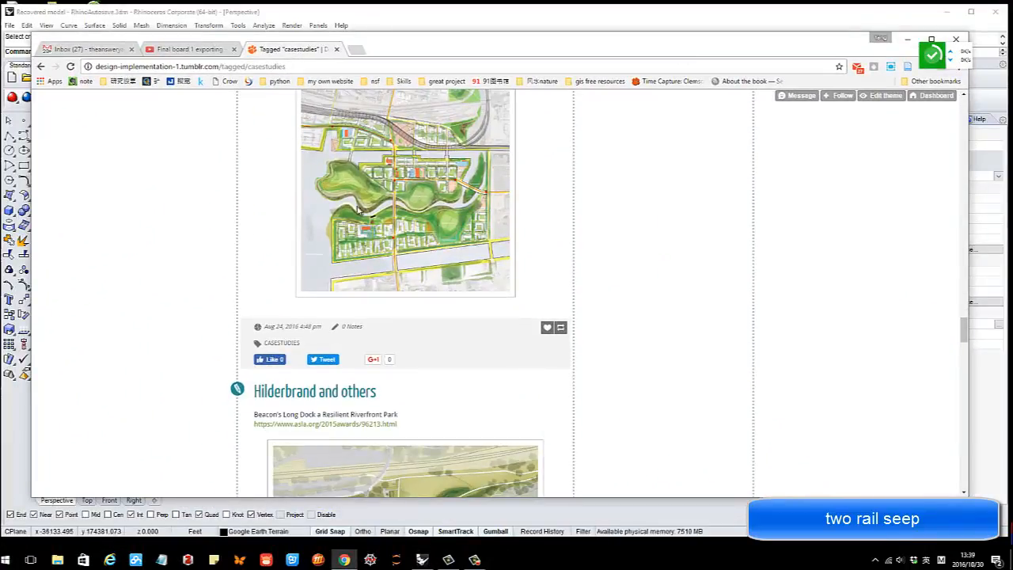
pyautogui.scroll(-12, 358, 210)
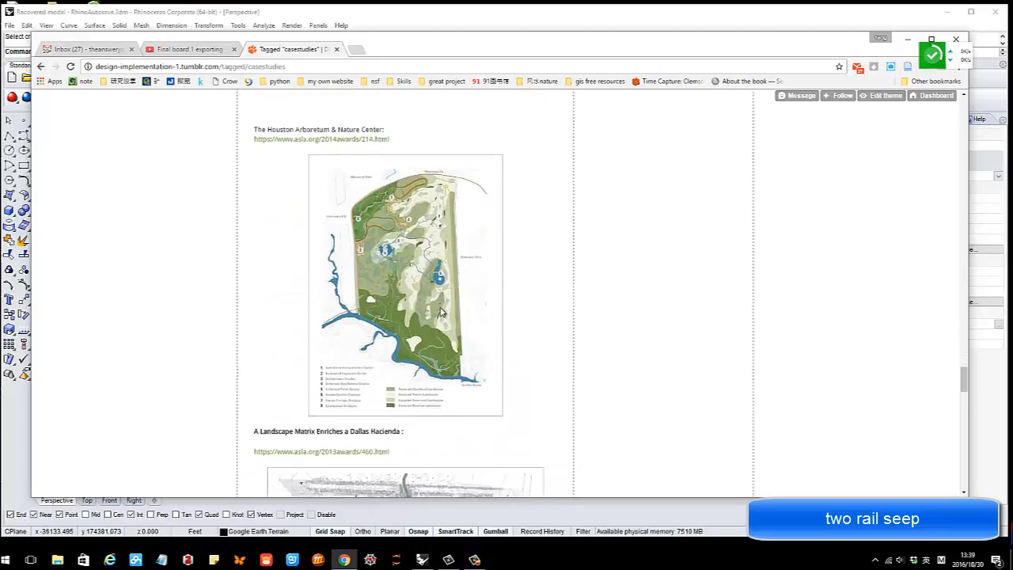
pyautogui.scroll(-3, 441, 313)
pyautogui.scroll(15, 494, 327)
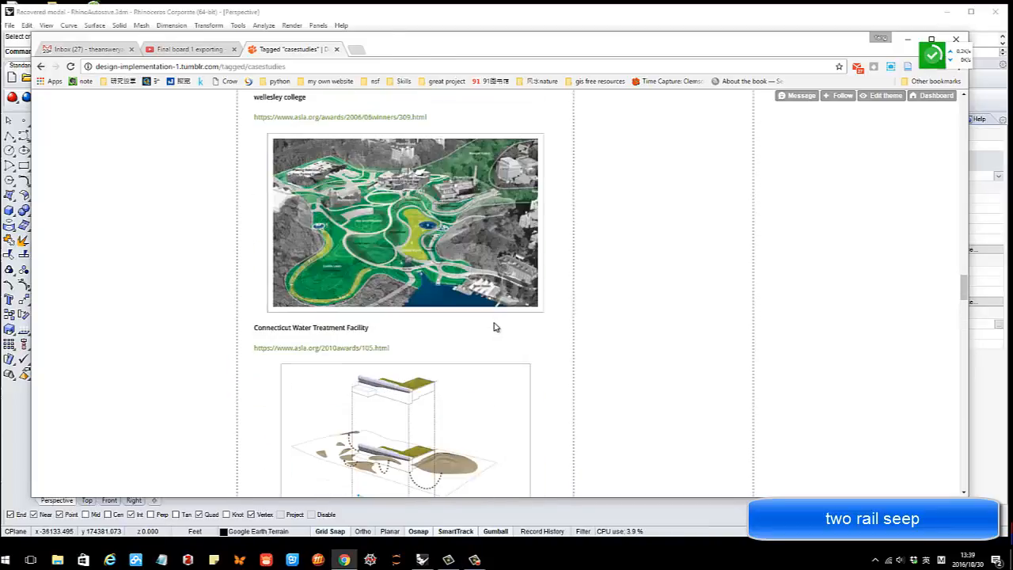
pyautogui.scroll(10, 491, 327)
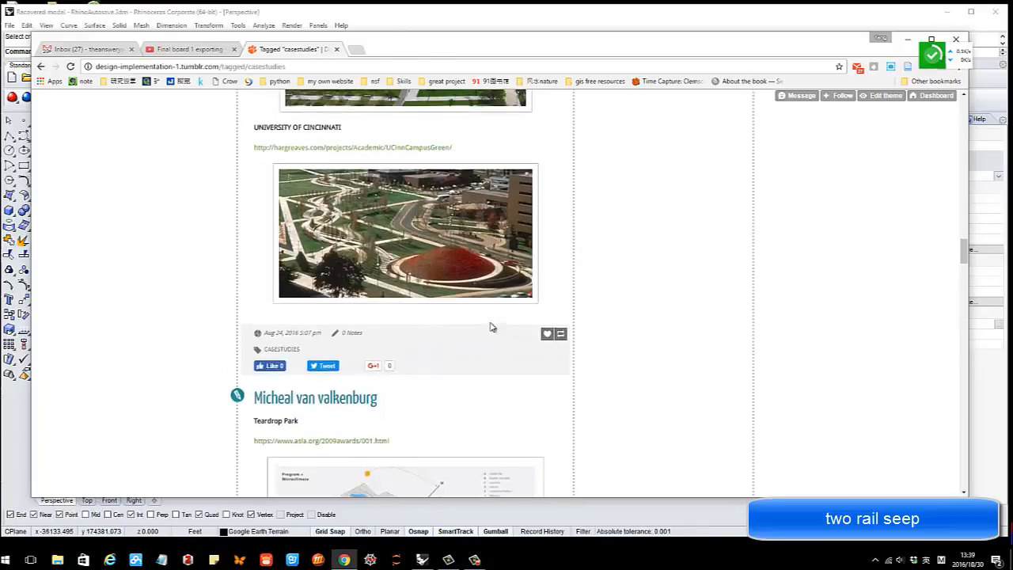
pyautogui.scroll(12, 472, 252)
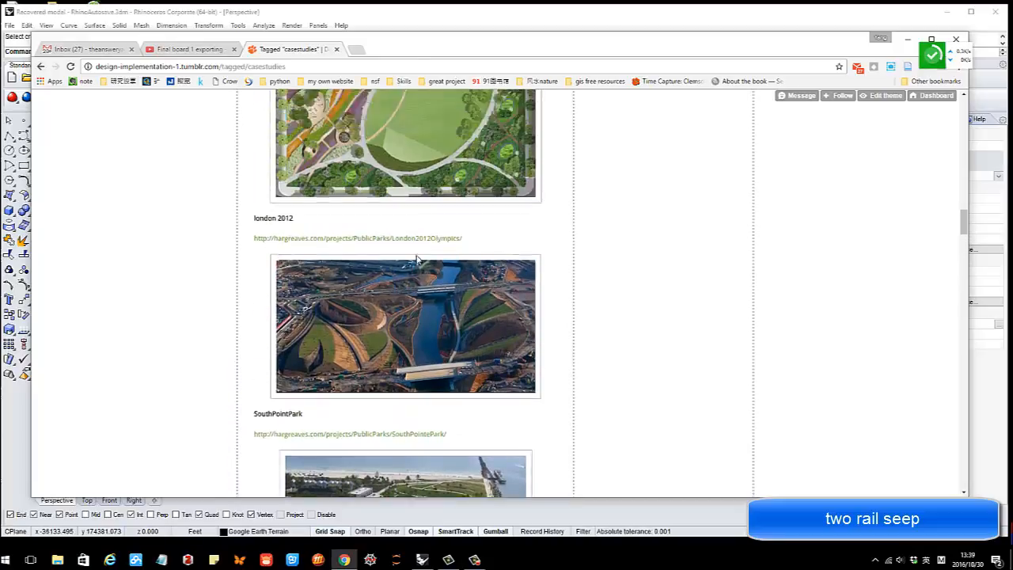
pyautogui.scroll(3, 434, 255)
pyautogui.scroll(3, 428, 255)
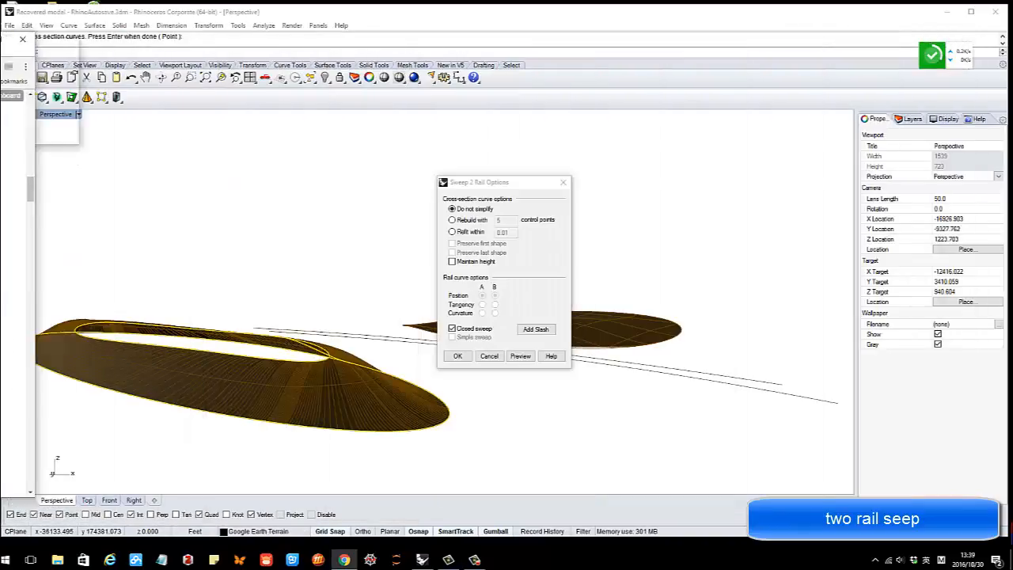
# Preview and accept the two-rail sweep to create the surface
pyautogui.moveTo(357, 228); pyautogui.dragTo(407, 356, button='right')
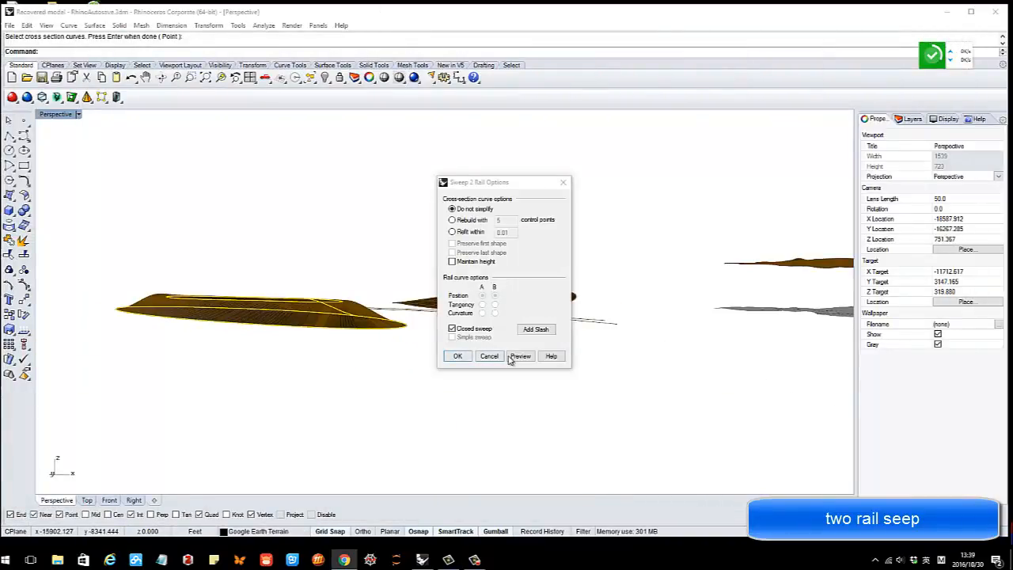
pyautogui.moveTo(346, 296); pyautogui.dragTo(321, 339, button='right')
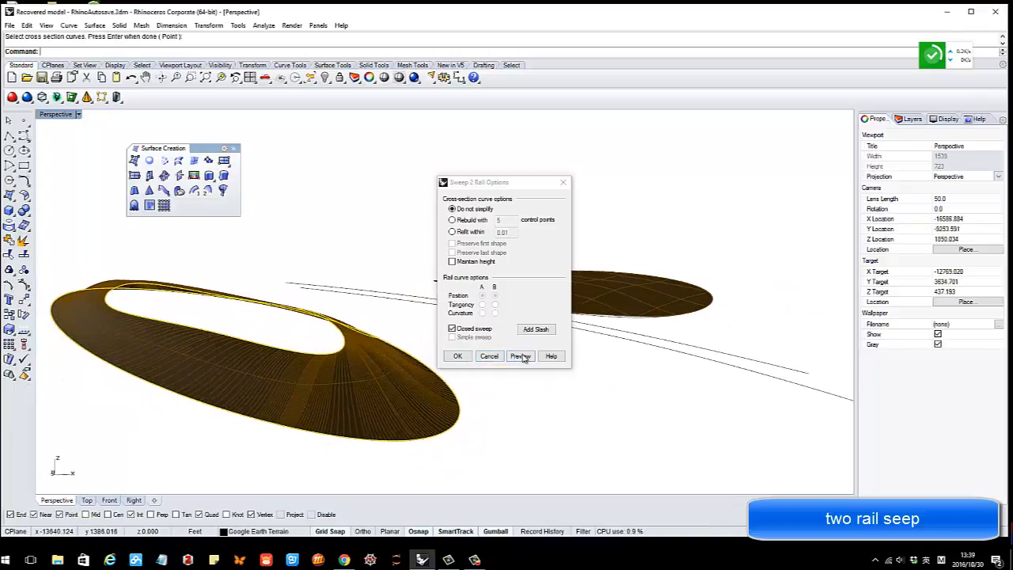
pyautogui.click(522, 357)
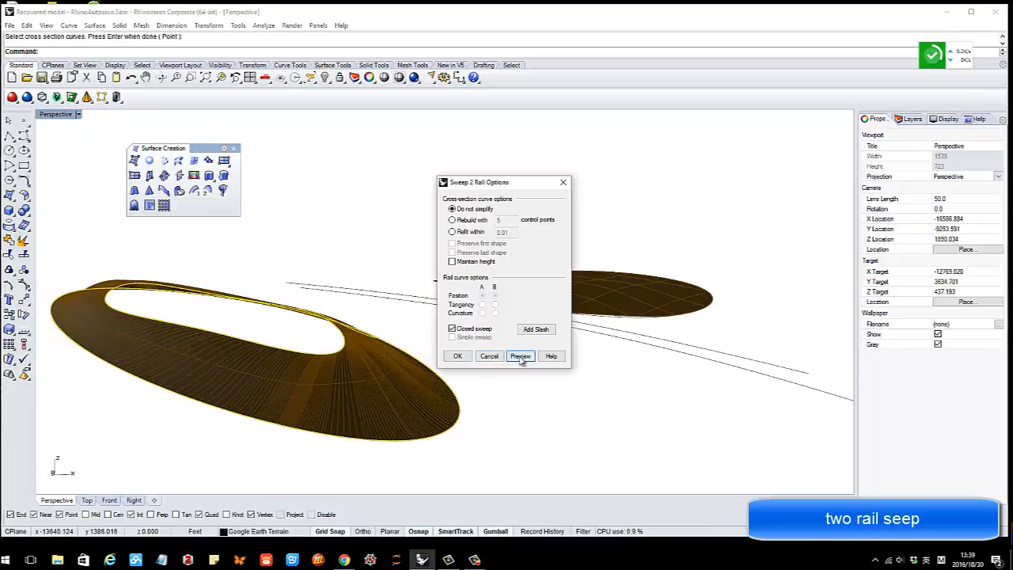
pyautogui.click(459, 356)
pyautogui.moveTo(419, 335); pyautogui.dragTo(333, 335, button='right')
# Select the inner loop curve at the opening and cap it with a Patch surface
pyautogui.click(196, 346)
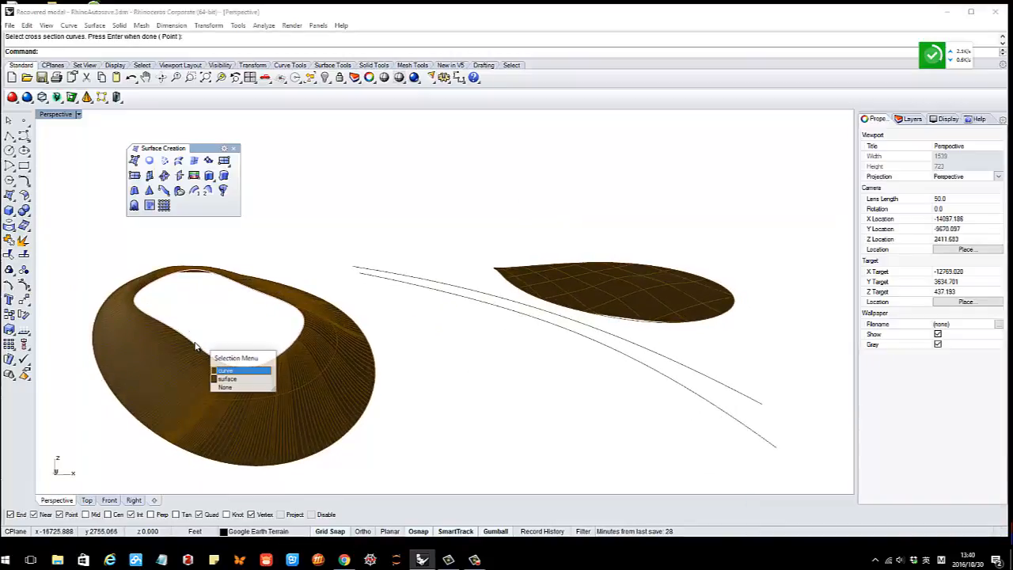
pyautogui.click(235, 368)
pyautogui.moveTo(187, 239); pyautogui.dragTo(170, 194, button='right')
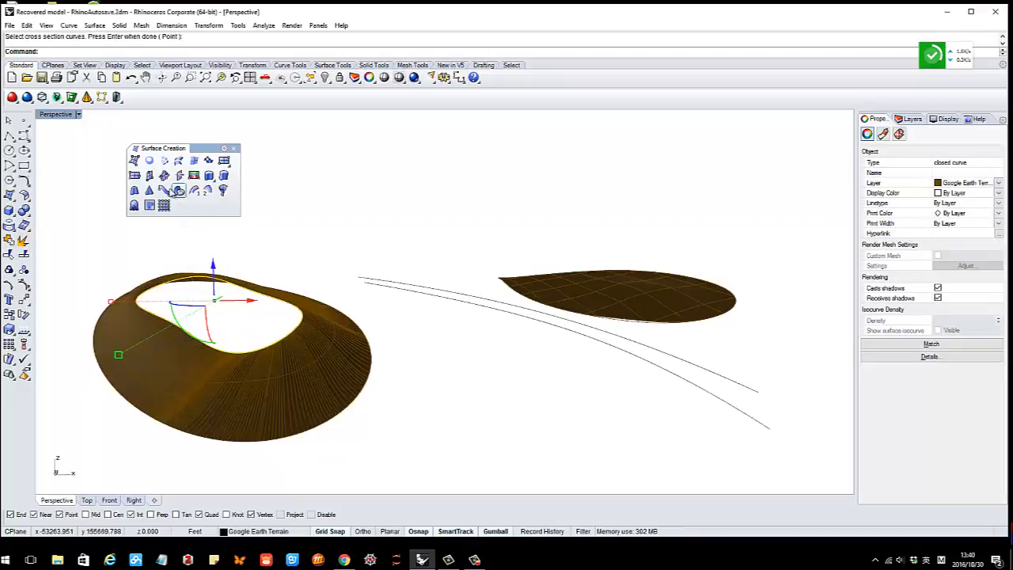
pyautogui.click(207, 161)
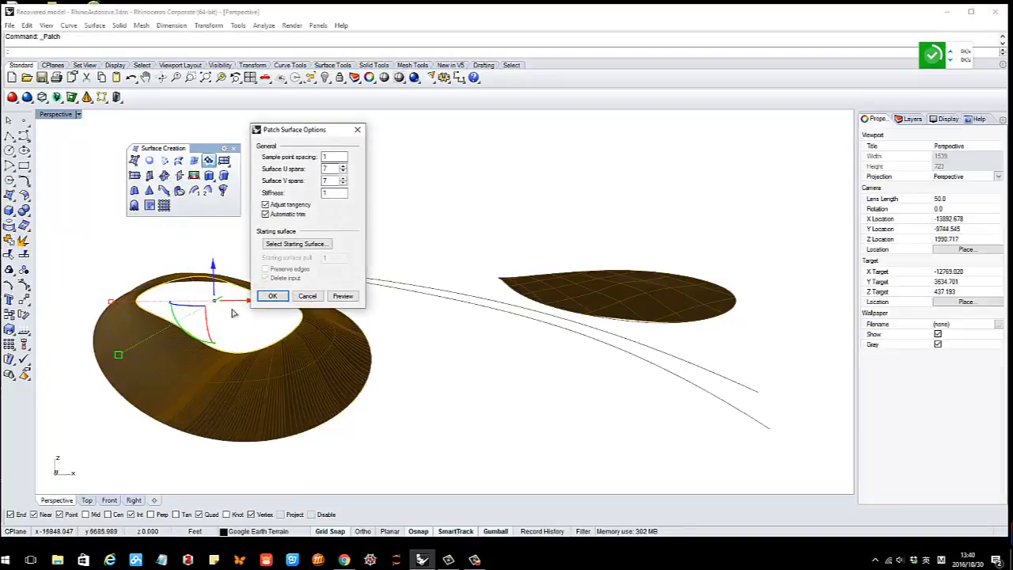
pyautogui.click(272, 297)
pyautogui.moveTo(335, 258); pyautogui.dragTo(324, 326, button='right')
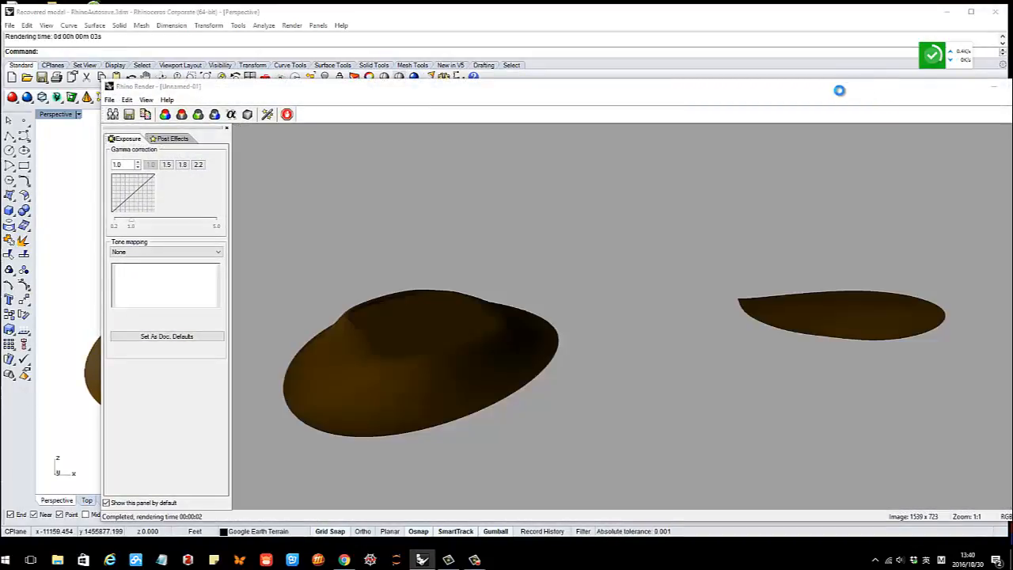
# Close the Rhino Render window and view the surfaces in Rendered display mode
pyautogui.moveTo(862, 90); pyautogui.dragTo(709, 104)
pyautogui.click(869, 95)
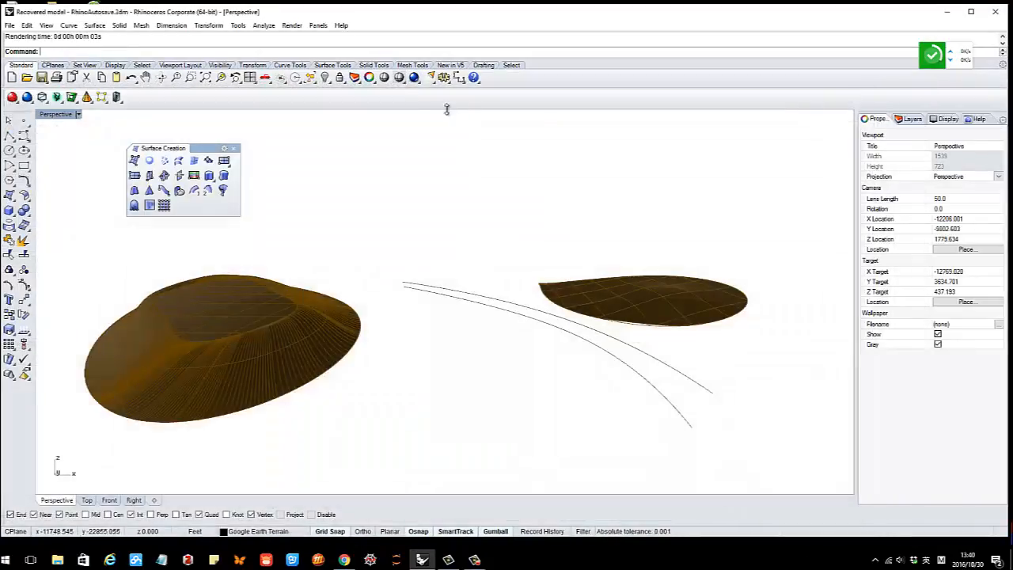
pyautogui.click(399, 78)
pyautogui.click(447, 105)
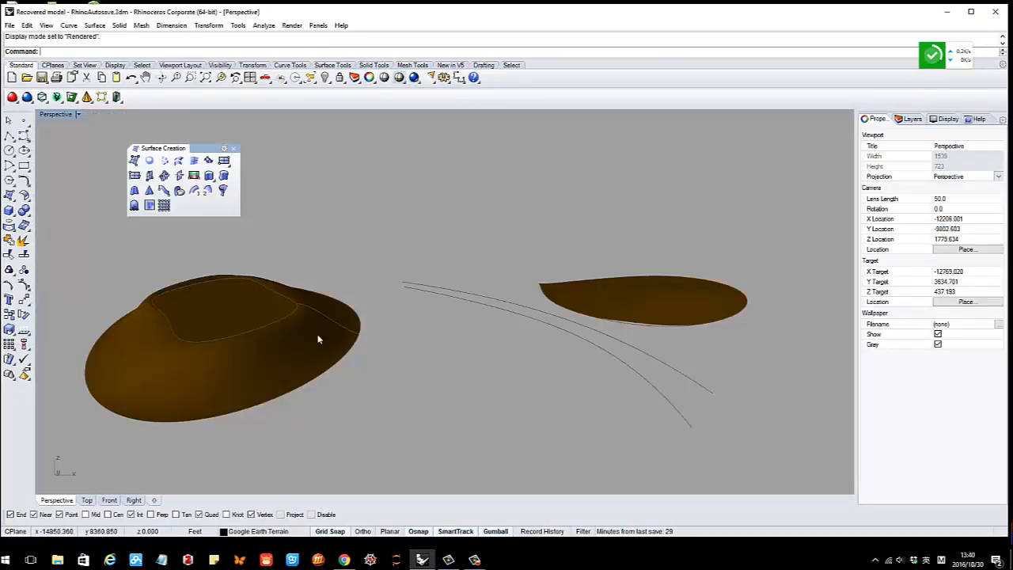
pyautogui.moveTo(285, 342); pyautogui.dragTo(242, 315, button='right')
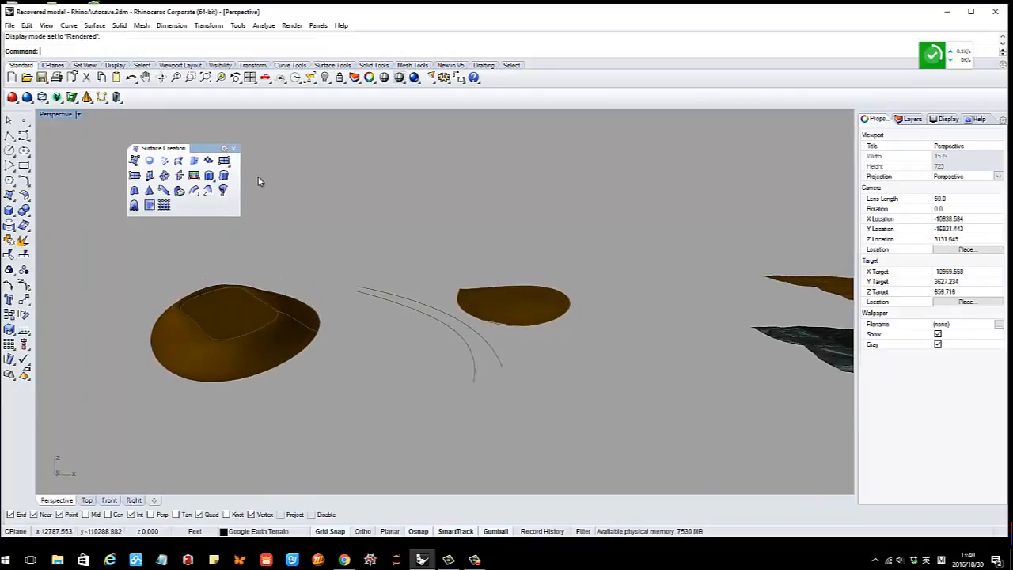
pyautogui.moveTo(393, 235); pyautogui.dragTo(331, 357, button='right')
# Switch the Perspective viewport to Wireframe display
pyautogui.click(403, 81)
pyautogui.click(401, 98)
pyautogui.scroll(4, 279, 341)
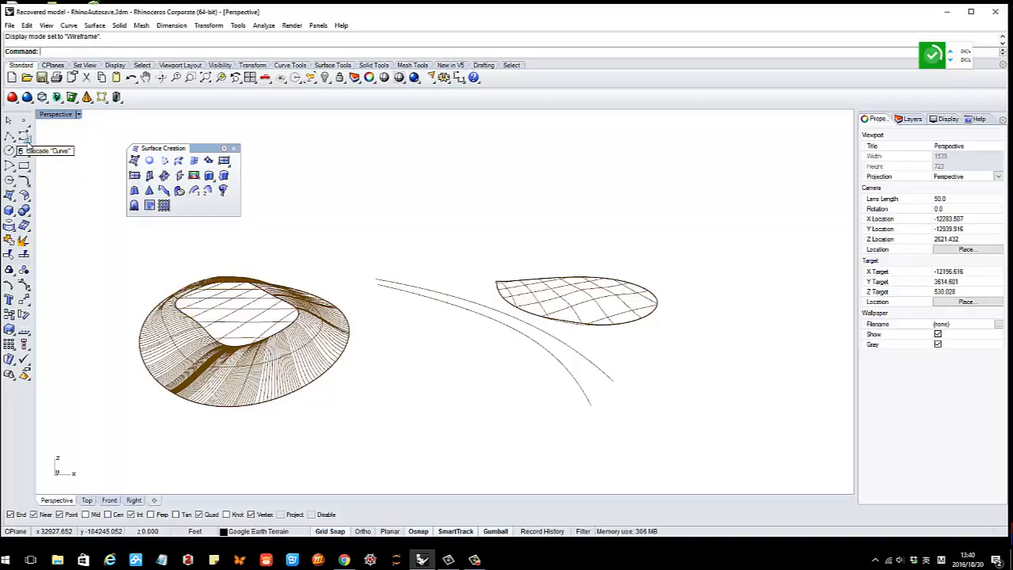
pyautogui.click(27, 143)
# Draw a closed five-point interpolated outline left of the surfaces
pyautogui.click(57, 140)
pyautogui.scroll(-3, 167, 292)
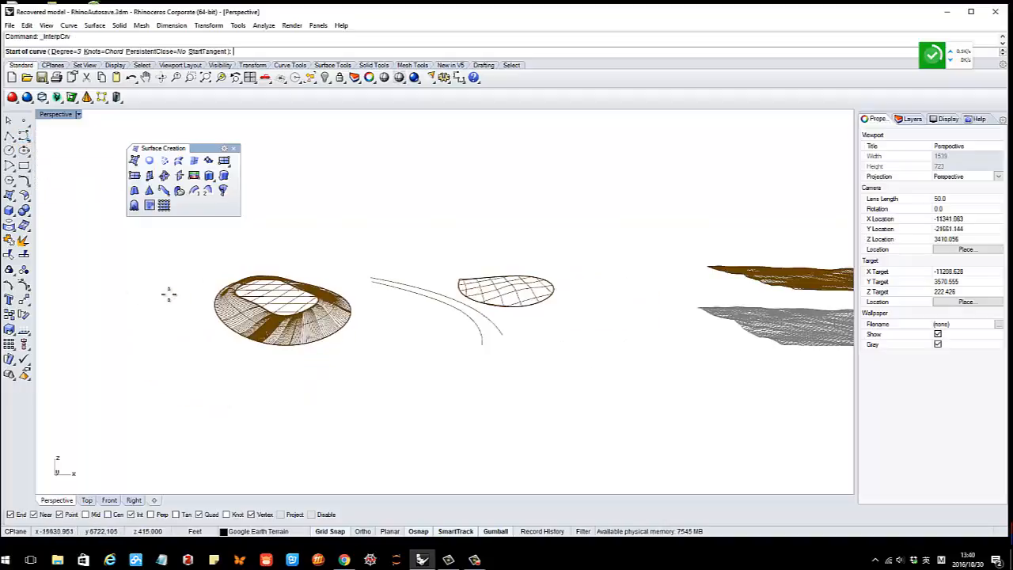
pyautogui.click(100, 308)
pyautogui.click(157, 316)
pyautogui.click(169, 343)
pyautogui.click(174, 375)
pyautogui.click(100, 394)
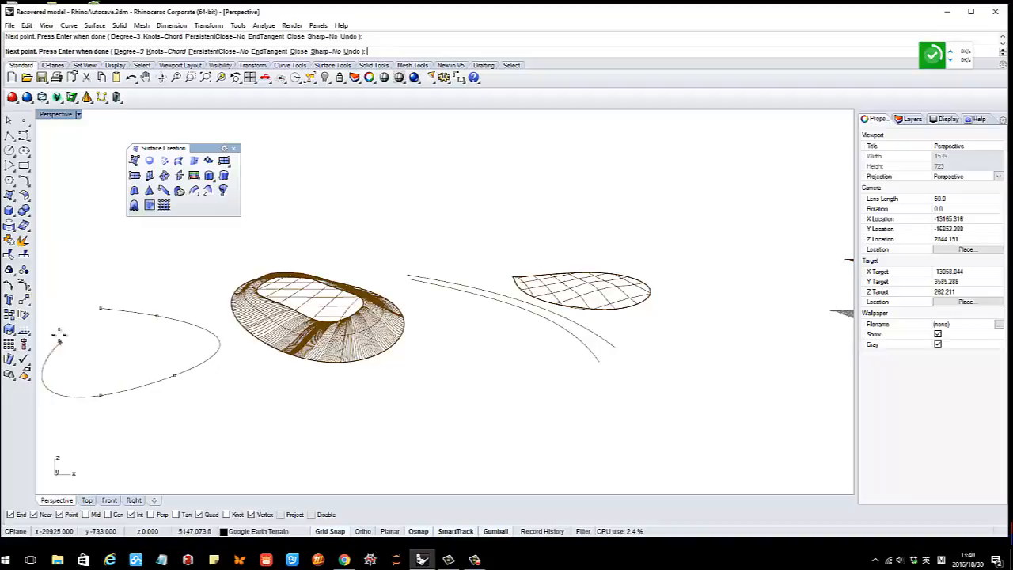
pyautogui.click(99, 308)
pyautogui.scroll(-5, 158, 310)
pyautogui.keyDown('shift'); pyautogui.moveTo(149, 328); pyautogui.dragTo(285, 330, button='right'); pyautogui.keyUp('shift')
pyautogui.scroll(3, 314, 335)
# Draw a smaller closed three-point interpolated curve inside the outline
pyautogui.rightClick(285, 328)
pyautogui.scroll(3, 285, 325)
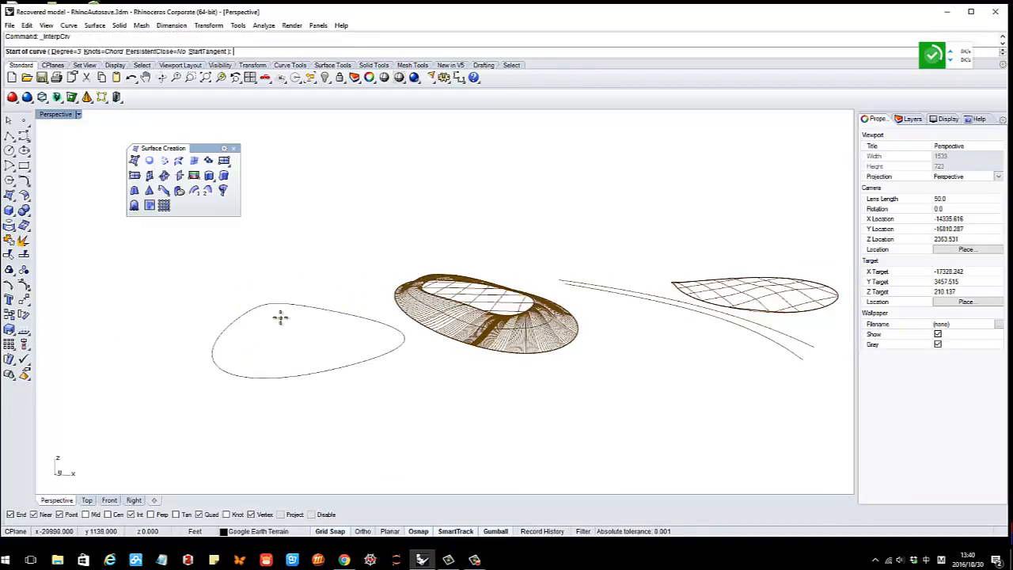
pyautogui.click(279, 318)
pyautogui.click(256, 341)
pyautogui.click(287, 357)
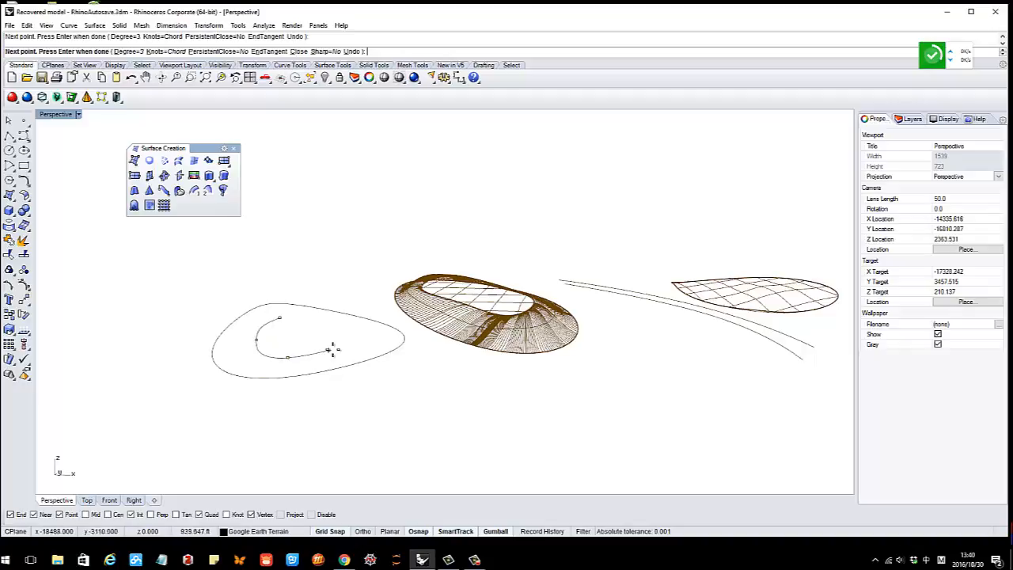
pyautogui.click(284, 316)
# Raise the inner curve slightly above the outer outline
pyautogui.moveTo(305, 335); pyautogui.dragTo(308, 330, button='right')
pyautogui.click(305, 317)
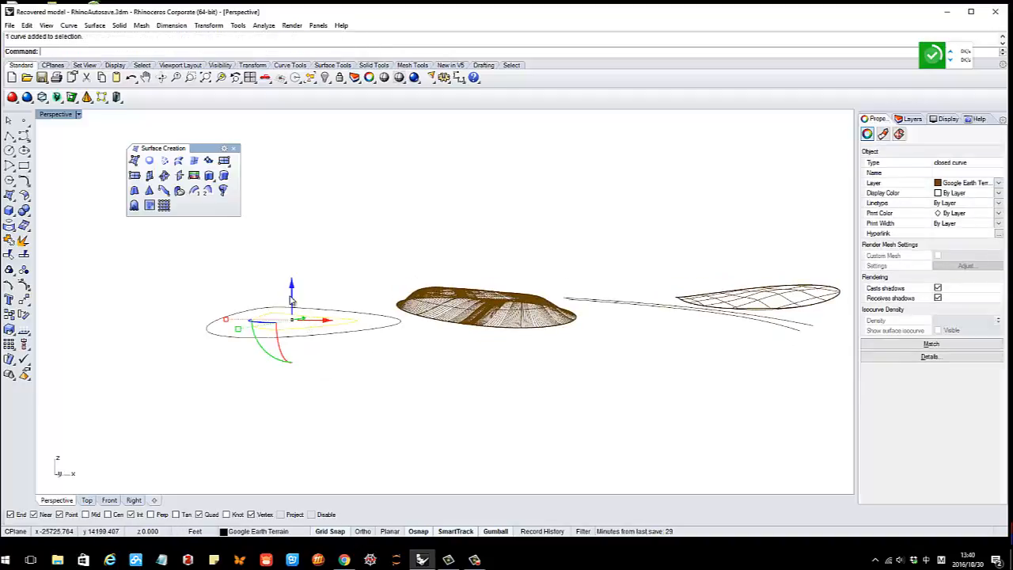
pyautogui.moveTo(291, 298); pyautogui.dragTo(292, 279)
pyautogui.hotkey('ctrl', 'c')
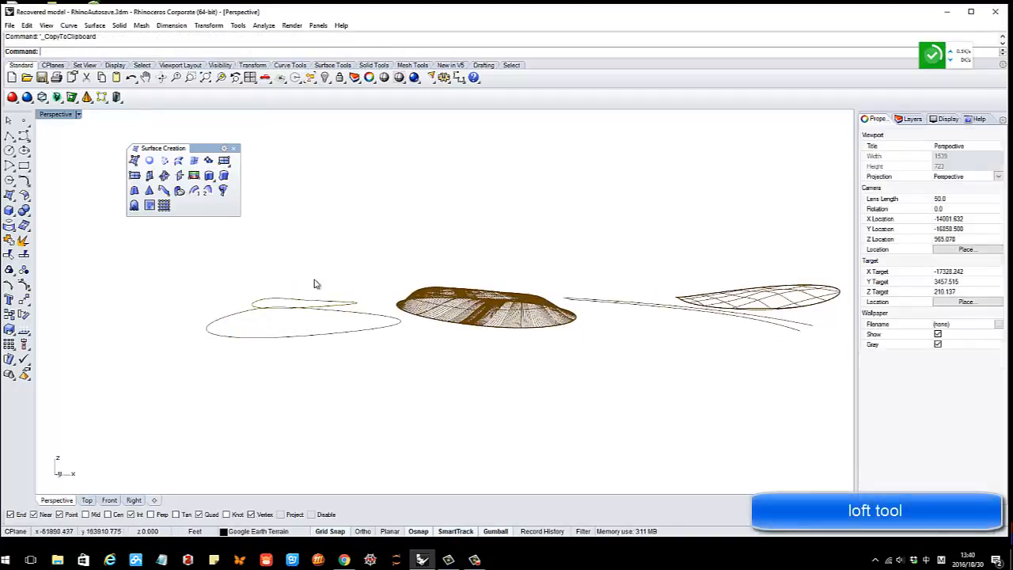
pyautogui.moveTo(314, 282); pyautogui.dragTo(295, 349, button='right')
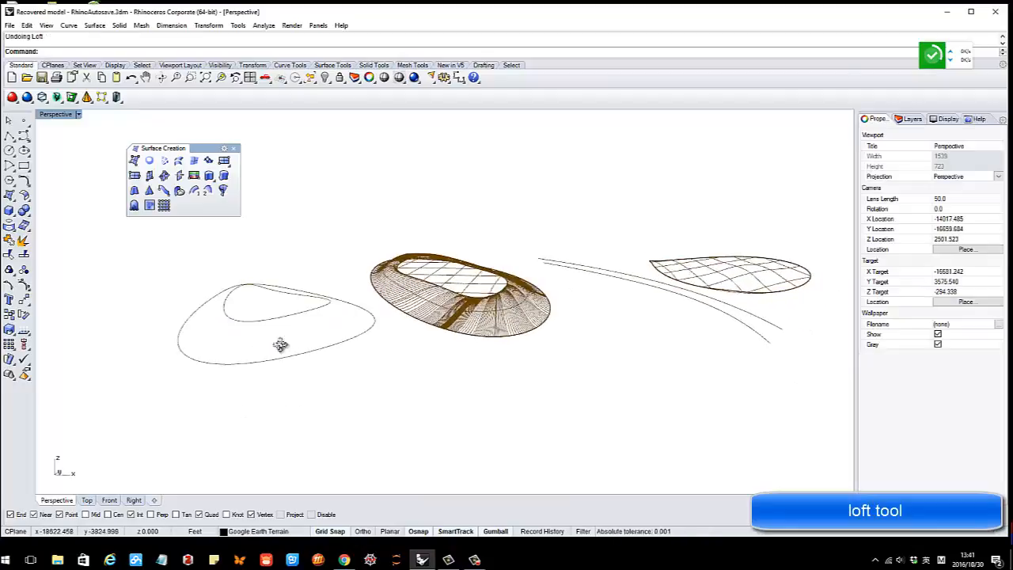
pyautogui.moveTo(280, 346); pyautogui.dragTo(291, 343, button='right')
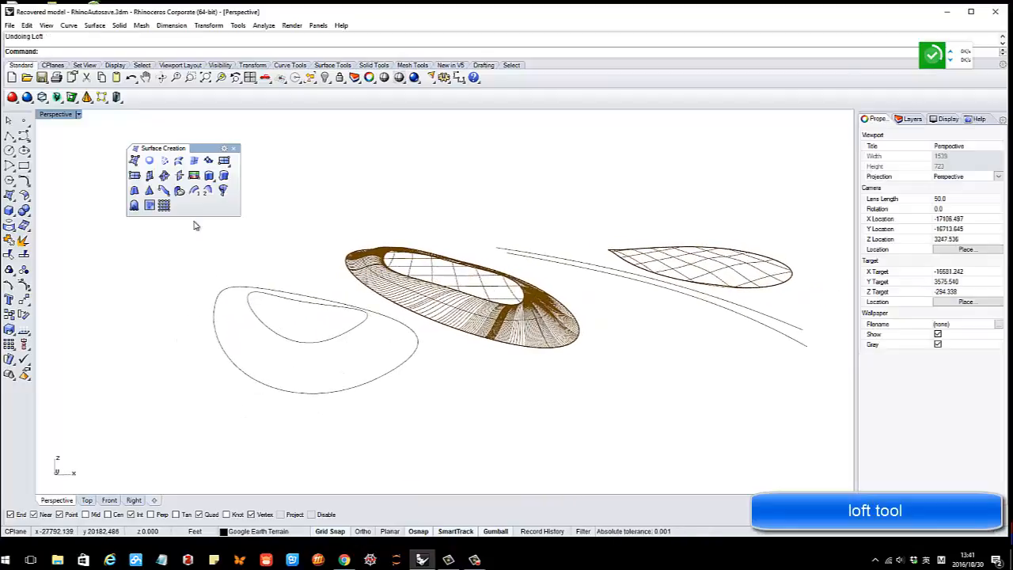
# Loft the two nested closed curves into a ring surface, accepting the seam and default options
pyautogui.click(178, 161)
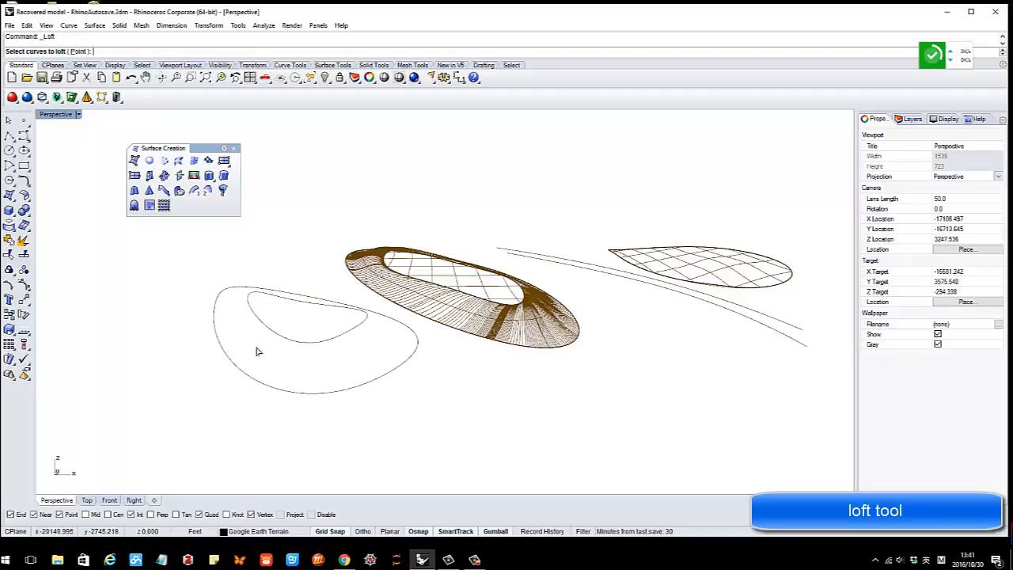
pyautogui.click(218, 342)
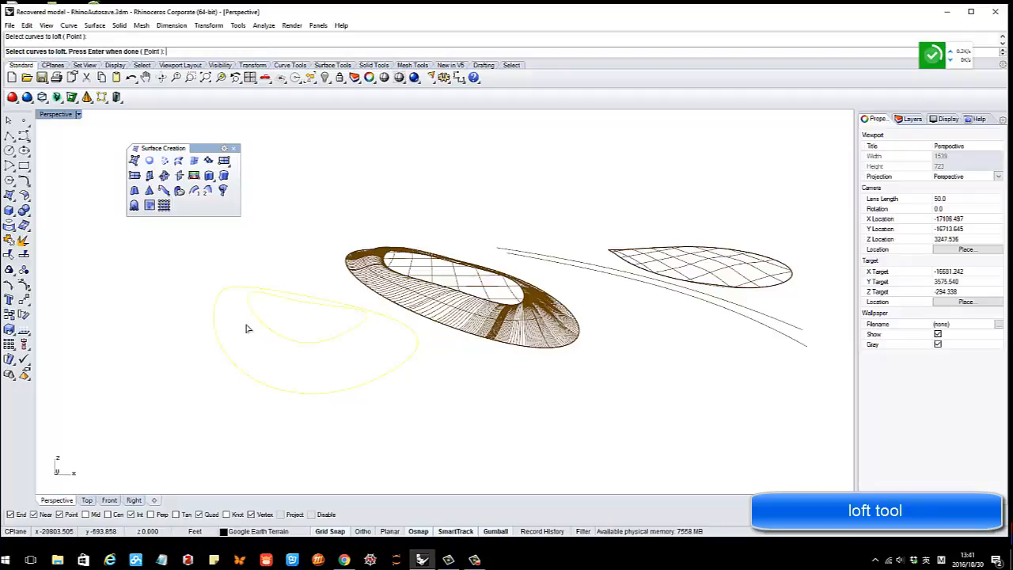
pyautogui.press('Return')
pyautogui.moveTo(237, 353); pyautogui.dragTo(335, 374, button='right')
pyautogui.press('Return')
pyautogui.click(422, 312)
pyautogui.moveTo(366, 328); pyautogui.dragTo(264, 323, button='right')
# Select the lofted surface with its curves and copy them to the clipboard
pyautogui.moveTo(264, 323); pyautogui.dragTo(222, 267)
pyautogui.hotkey('ctrl', 'c')
pyautogui.click(324, 242)
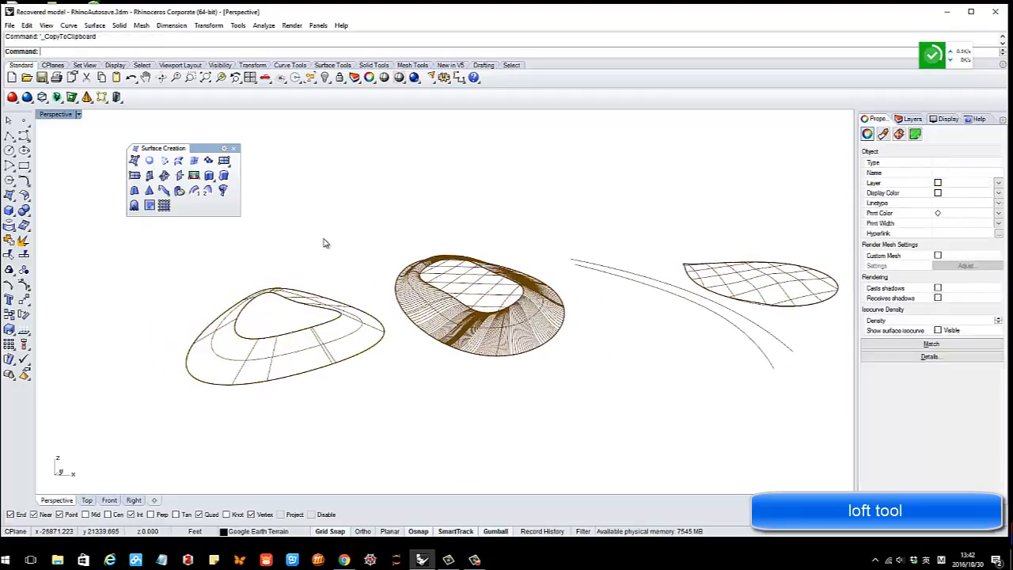
pyautogui.moveTo(536, 312); pyautogui.dragTo(273, 332, button='right')
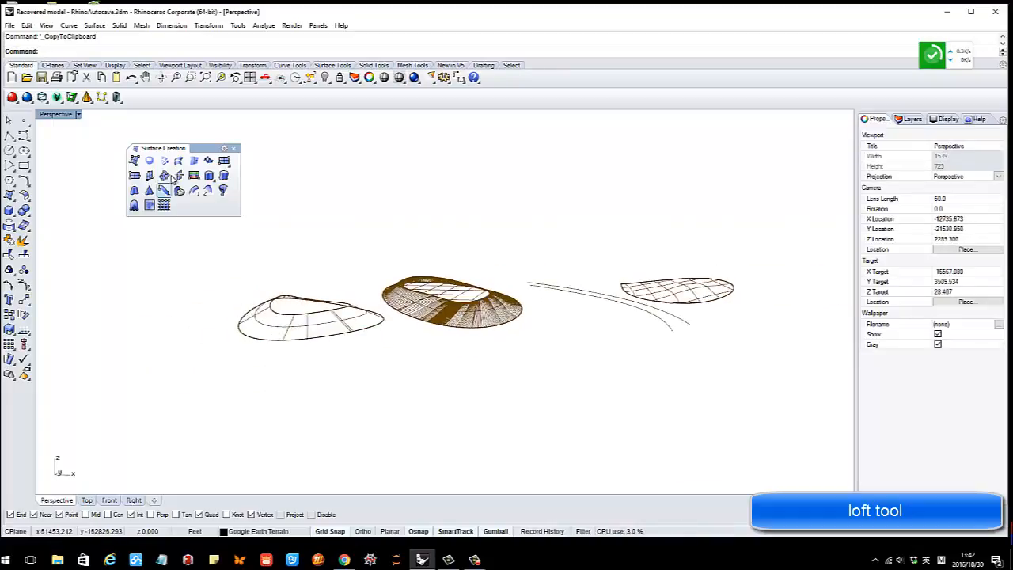
# Select the middle dome sweep surface and turn on its control points (_PointsOn)
pyautogui.scroll(3, 367, 285)
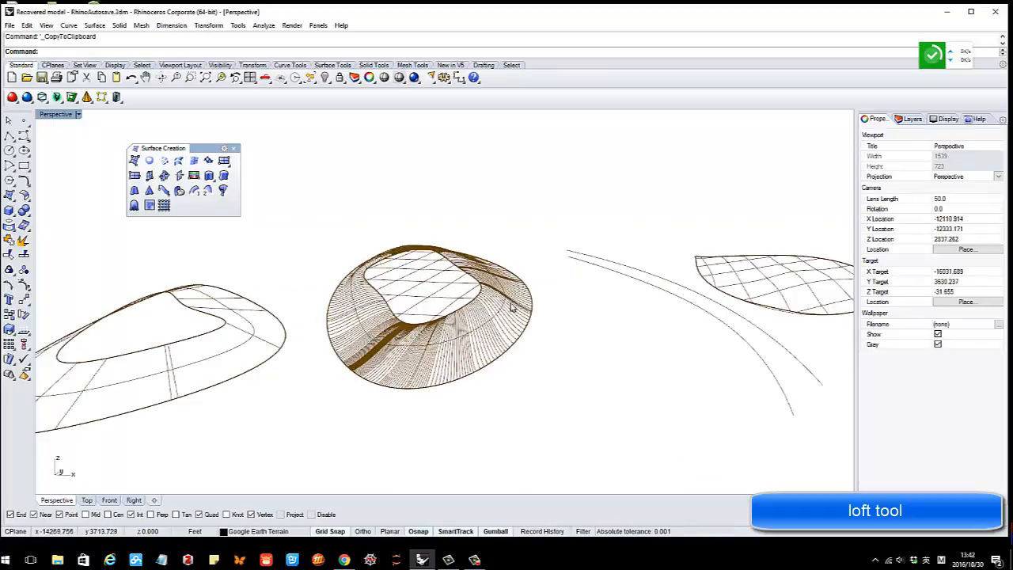
pyautogui.moveTo(408, 320); pyautogui.dragTo(331, 367, button='right')
pyautogui.scroll(6, 475, 296)
pyautogui.moveTo(467, 356); pyautogui.dragTo(325, 342, button='right')
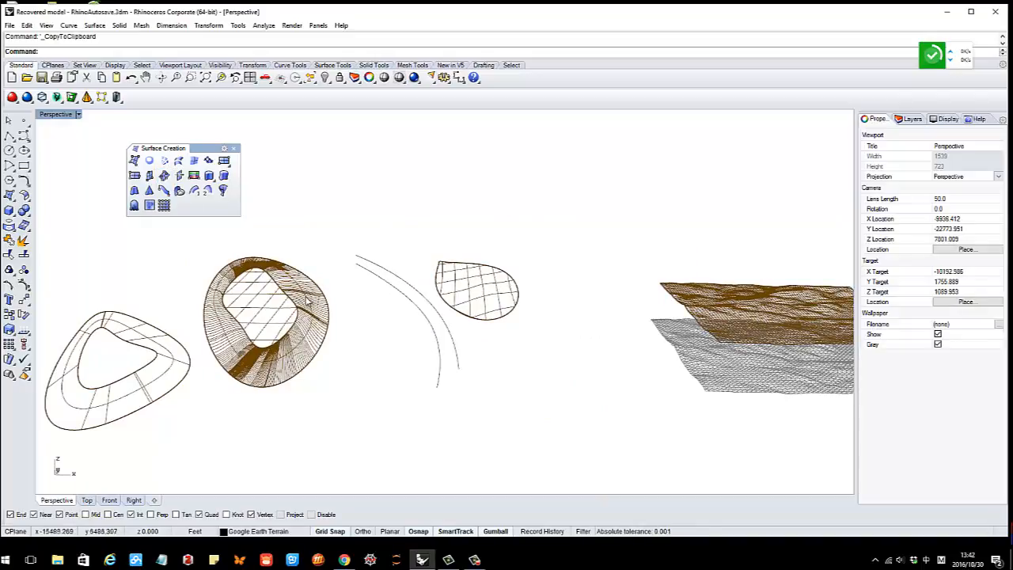
pyautogui.click(309, 301)
pyautogui.moveTo(308, 301); pyautogui.dragTo(296, 369, button='right')
pyautogui.scroll(3, 209, 407)
pyautogui.scroll(-1, 238, 405)
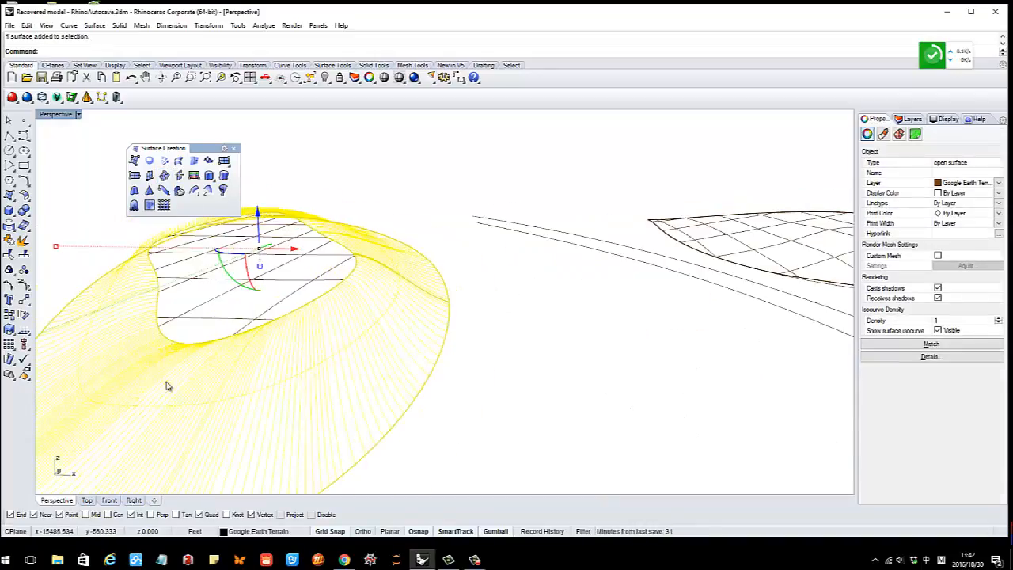
pyautogui.click(24, 286)
pyautogui.moveTo(361, 324); pyautogui.dragTo(296, 343, button='right')
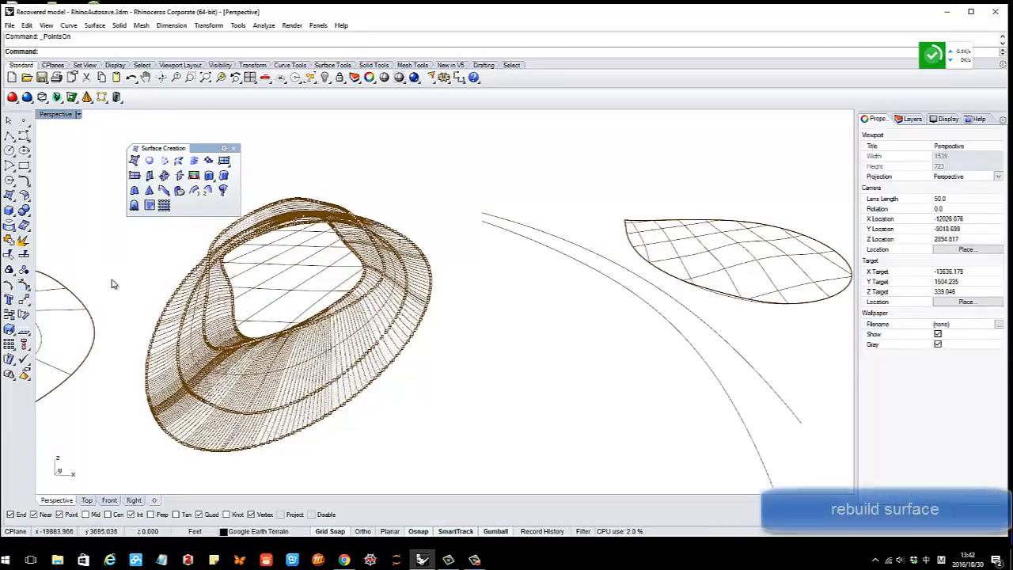
# Rebuild the dome surface with U and V point count 15 and degree 3
pyautogui.press('Escape')
pyautogui.click(367, 346)
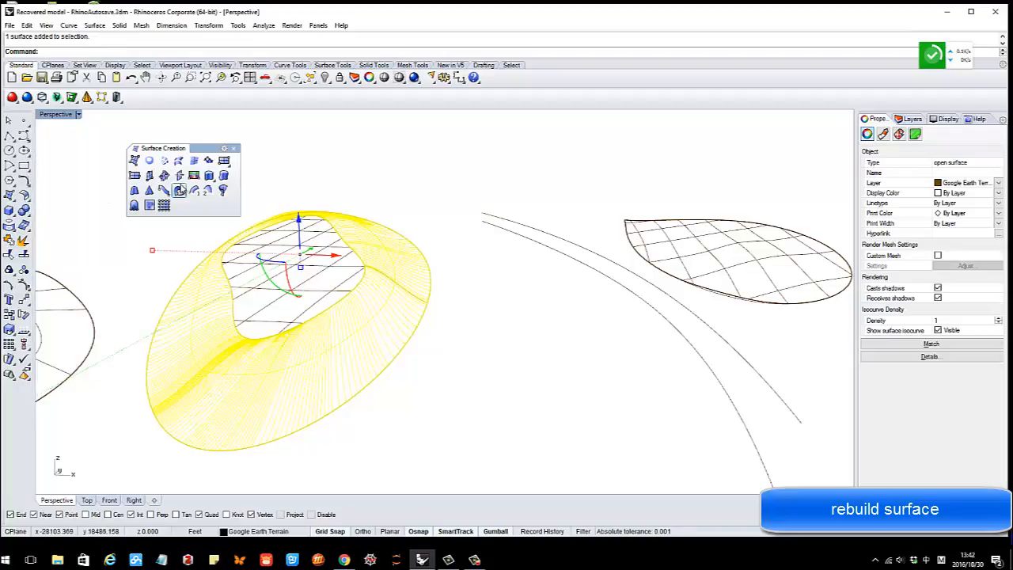
pyautogui.click(25, 198)
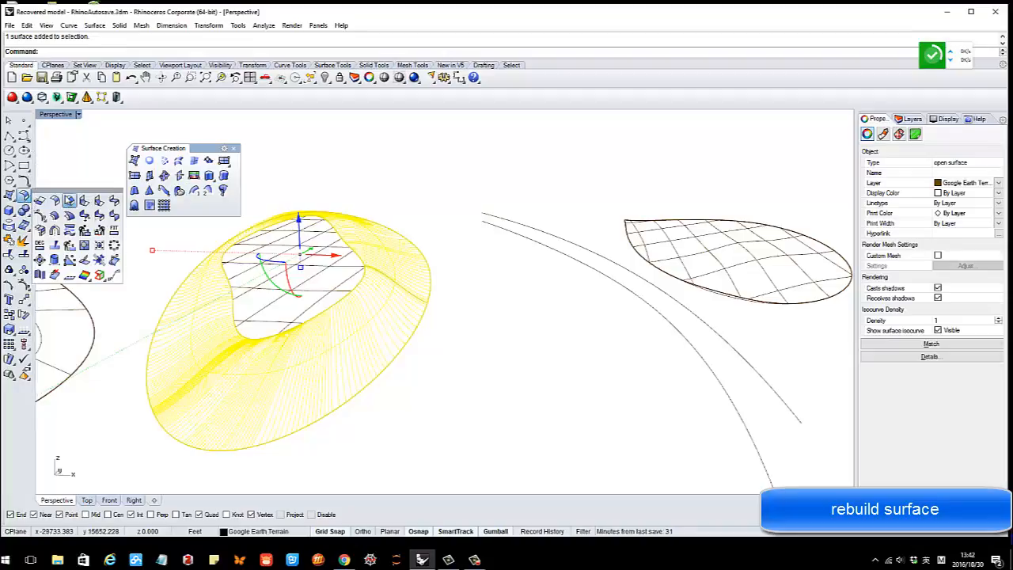
pyautogui.moveTo(70, 198); pyautogui.dragTo(404, 132)
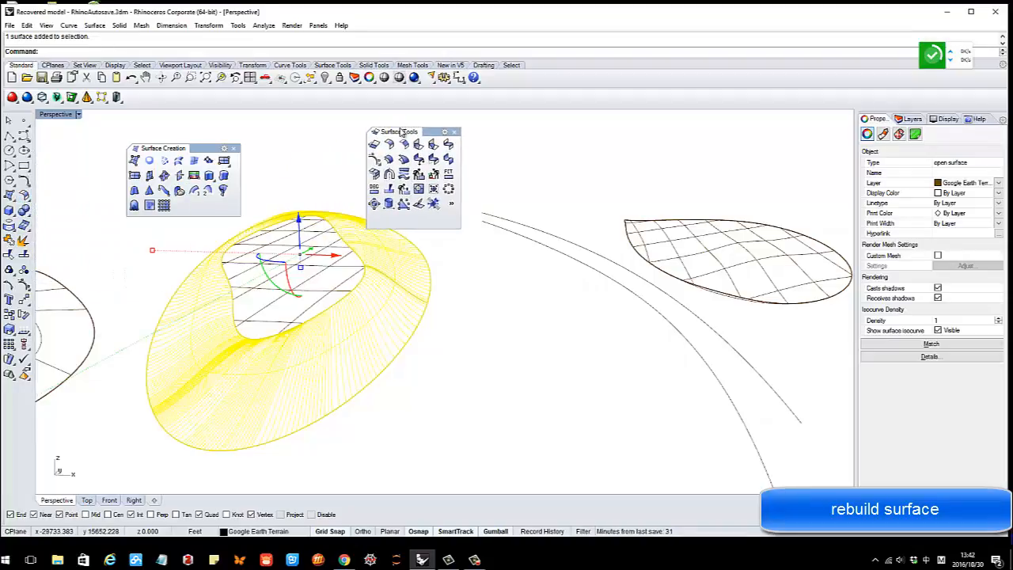
pyautogui.click(418, 175)
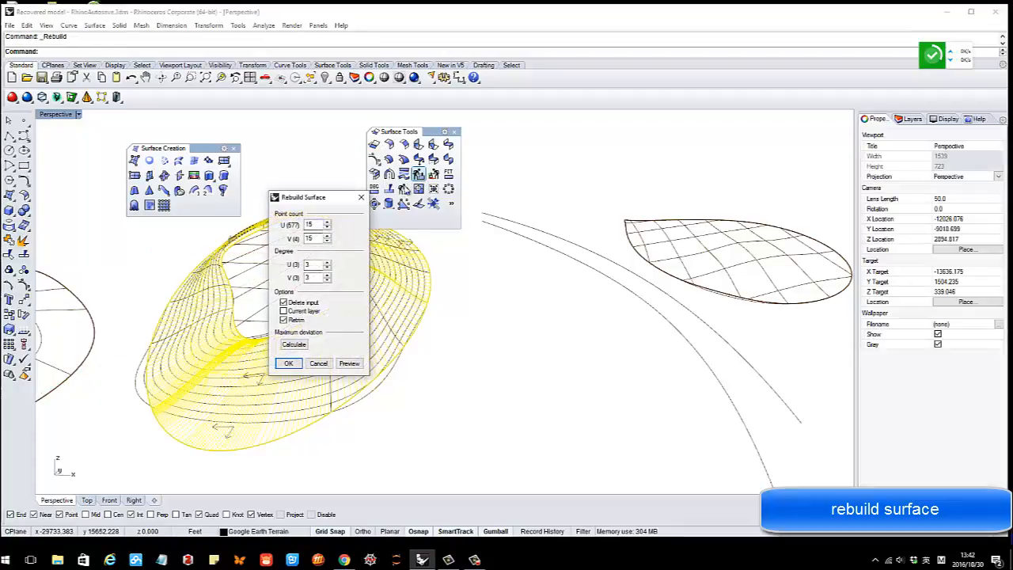
pyautogui.moveTo(320, 204); pyautogui.dragTo(552, 195)
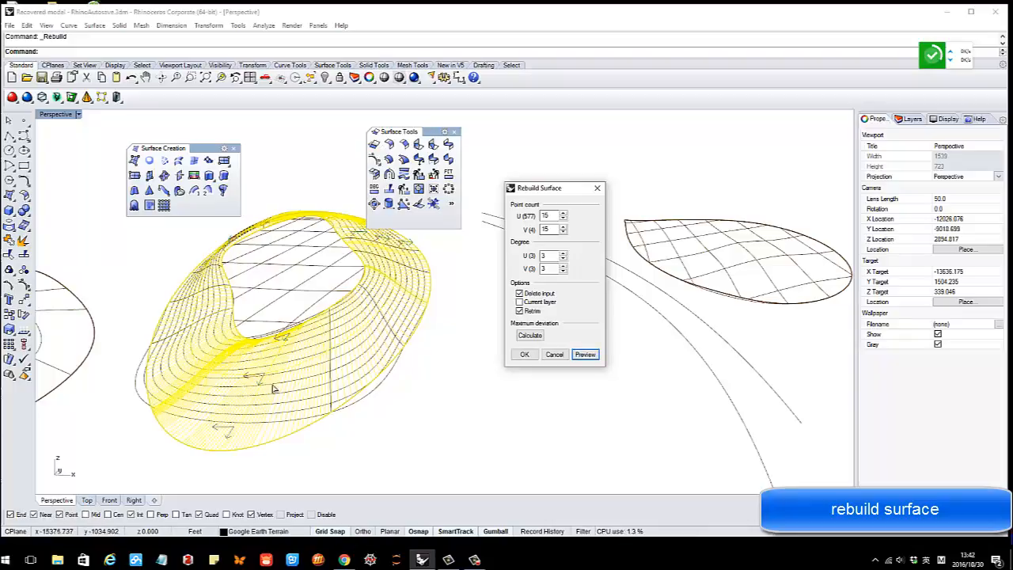
pyautogui.click(528, 354)
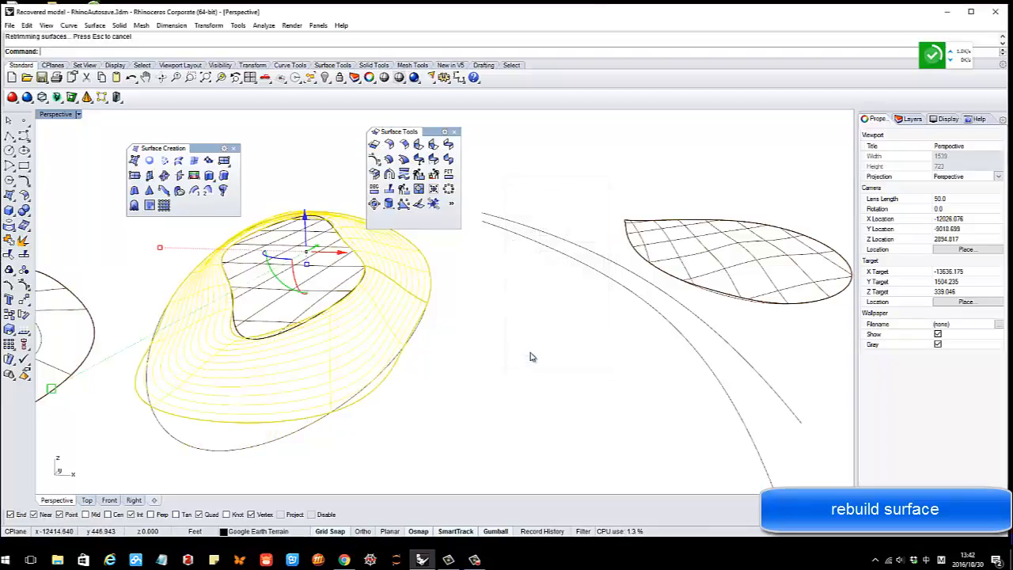
# Reselect the rebuilt dome and turn on its control points
pyautogui.click(294, 376)
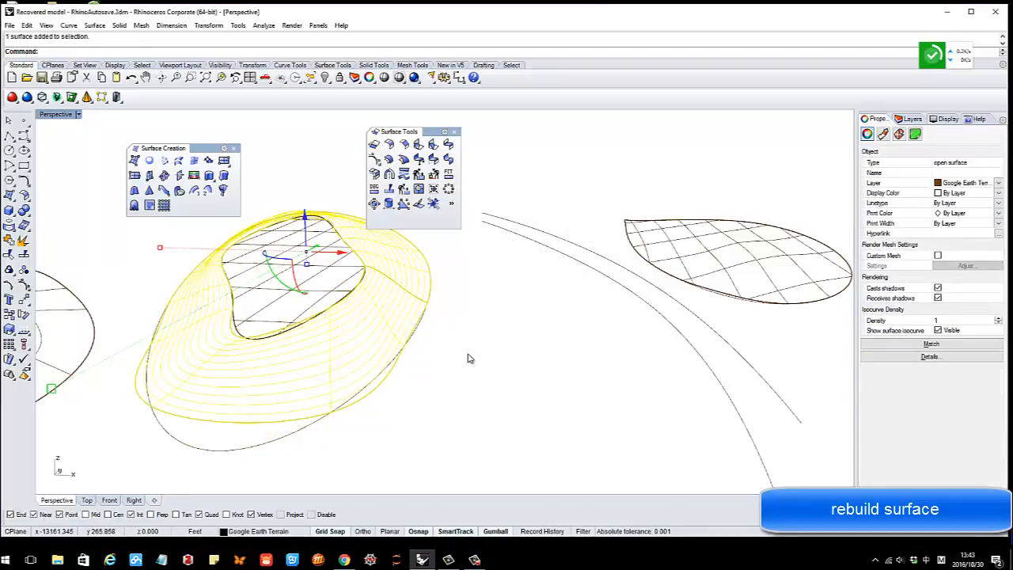
pyautogui.click(468, 357)
pyautogui.moveTo(468, 357); pyautogui.dragTo(344, 338, button='right')
pyautogui.click(366, 363)
pyautogui.click(25, 287)
# Try lifting the control points along the dome's top, then undo the move
pyautogui.scroll(2, 350, 340)
pyautogui.hotkey('ctrl', 'c')
pyautogui.click(313, 289)
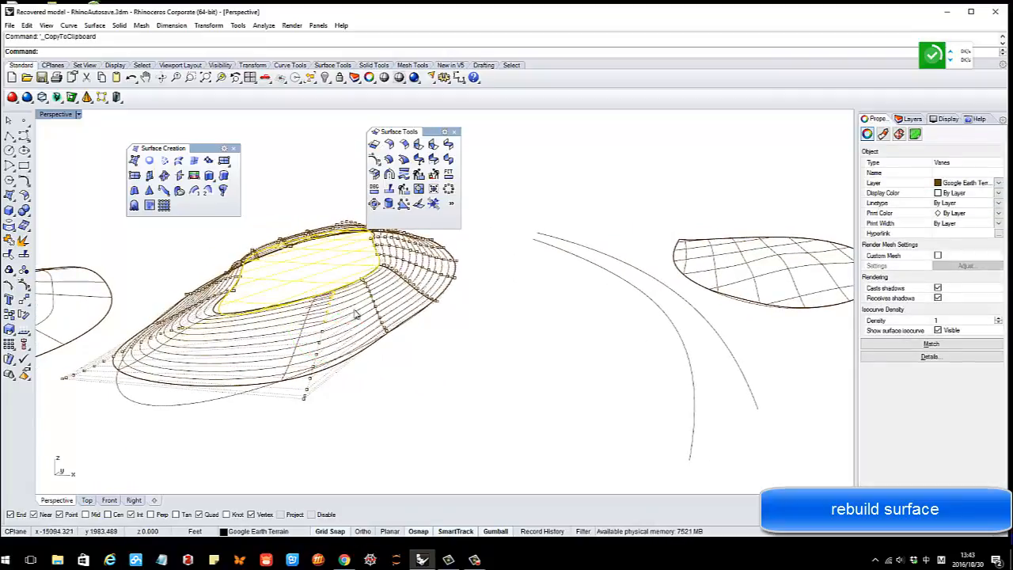
pyautogui.press('Escape')
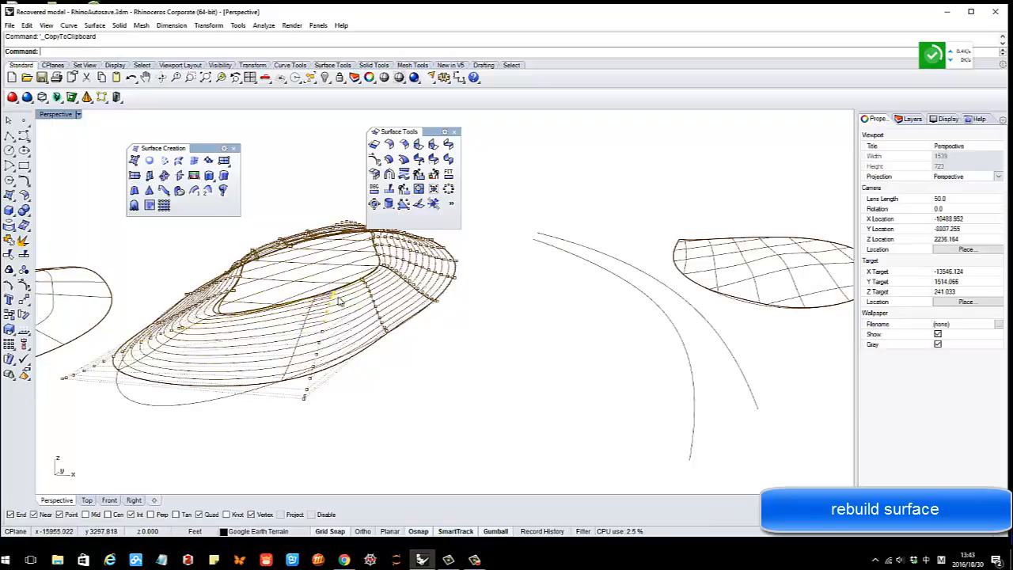
pyautogui.moveTo(339, 301); pyautogui.dragTo(325, 299, button='right')
pyautogui.moveTo(326, 277); pyautogui.dragTo(328, 268)
pyautogui.click(320, 366)
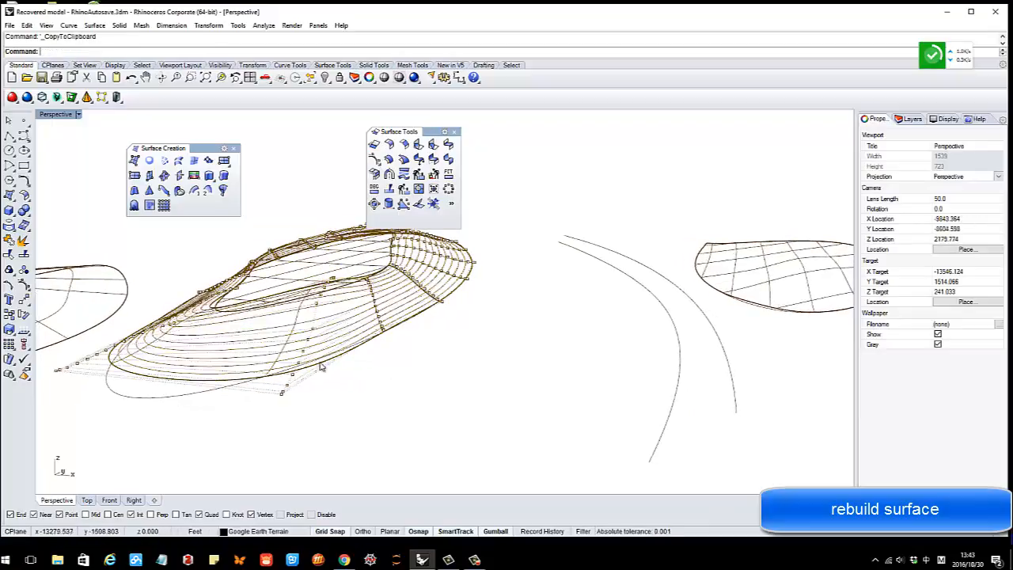
pyautogui.moveTo(321, 367); pyautogui.dragTo(341, 337, button='right')
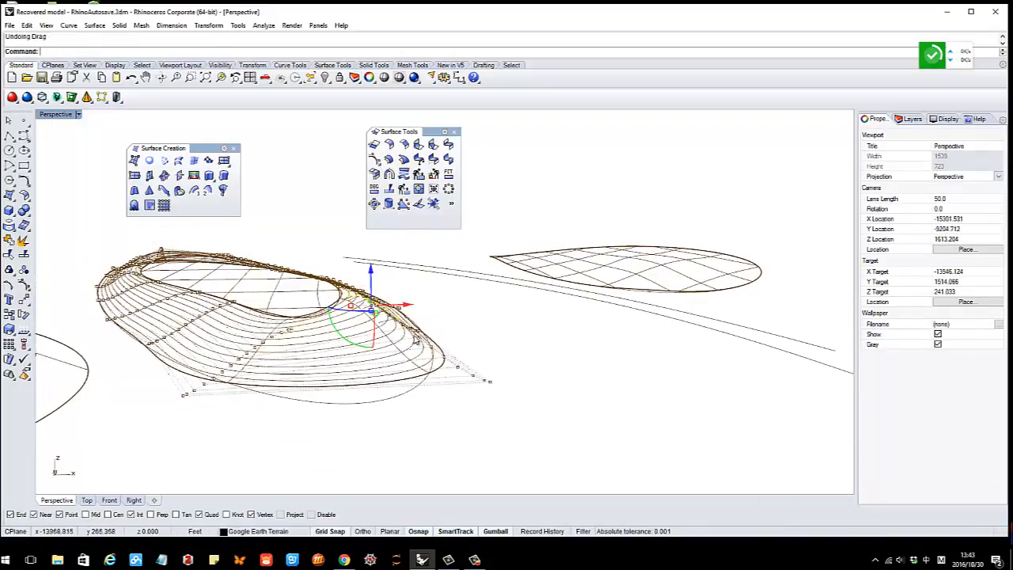
pyautogui.scroll(-8, 416, 340)
pyautogui.moveTo(414, 333); pyautogui.dragTo(343, 342, button='right')
pyautogui.press('Escape')
pyautogui.press('Escape')
pyautogui.scroll(-4, 358, 319)
pyautogui.scroll(4, 378, 315)
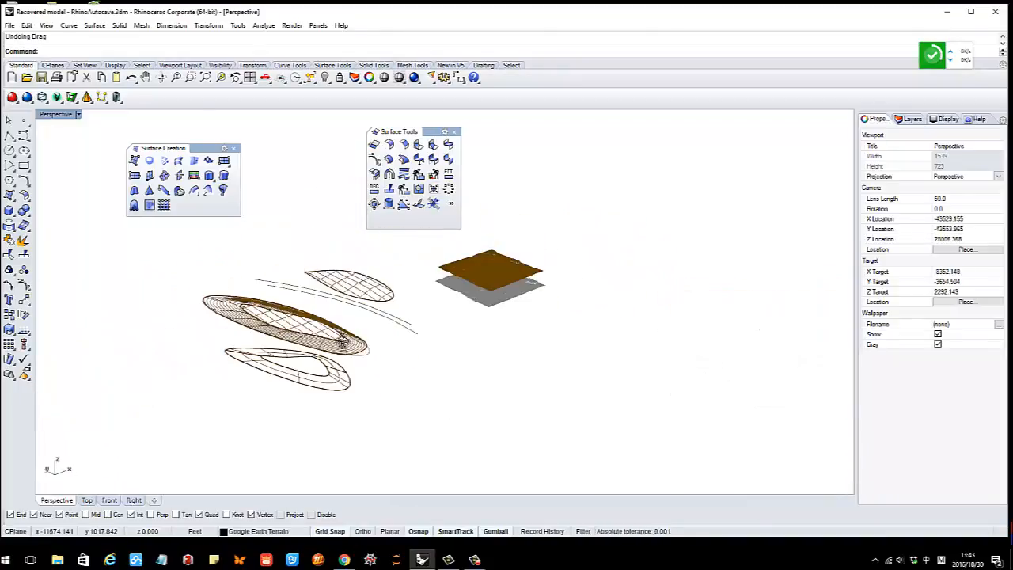
# Draw a closed oval freeform curve through three points, left of the surfaces
pyautogui.scroll(-4, 320, 342)
pyautogui.scroll(5, 382, 258)
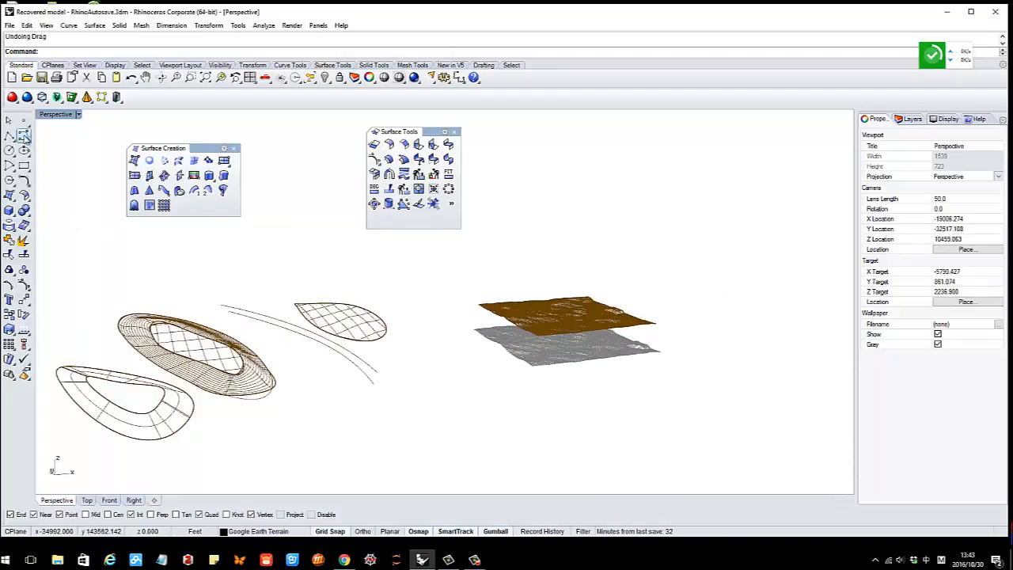
pyautogui.click(24, 136)
pyautogui.scroll(-2, 163, 335)
pyautogui.click(179, 306)
pyautogui.click(254, 320)
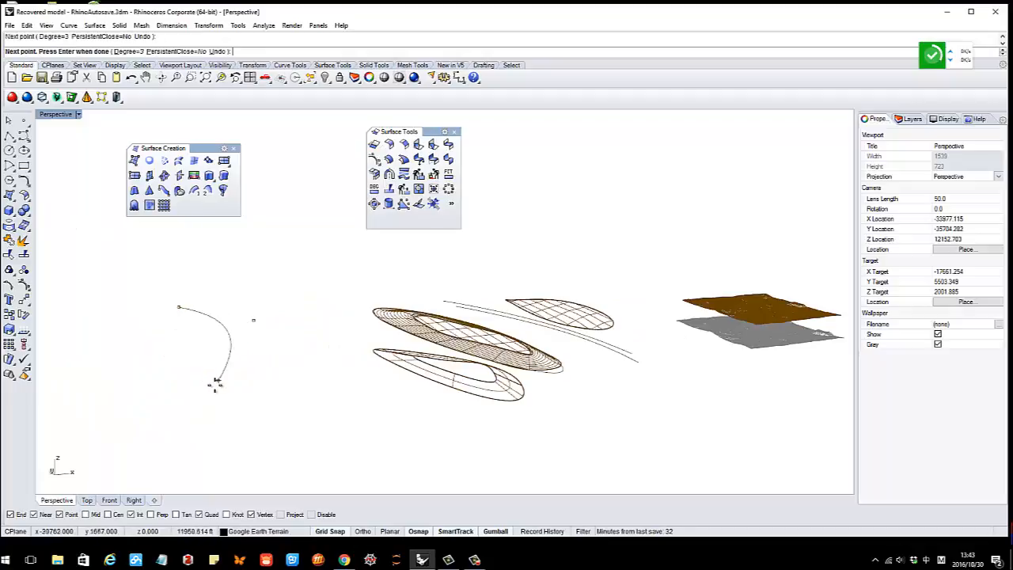
pyautogui.click(214, 385)
pyautogui.click(180, 310)
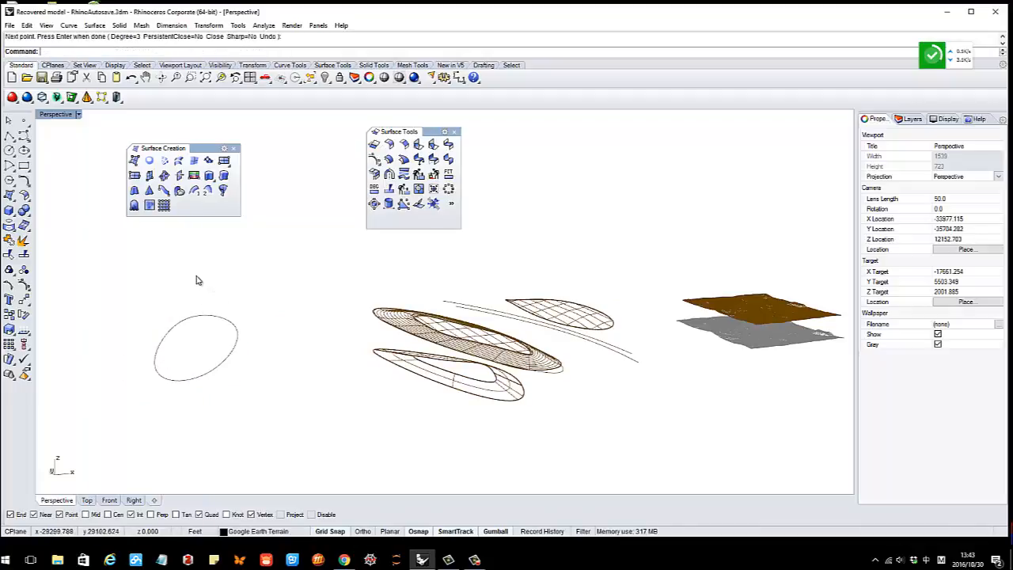
pyautogui.moveTo(196, 290); pyautogui.dragTo(198, 288, button='right')
# Draw a long open three-point curve arching past the oval
pyautogui.rightClick(195, 289)
pyautogui.click(179, 290)
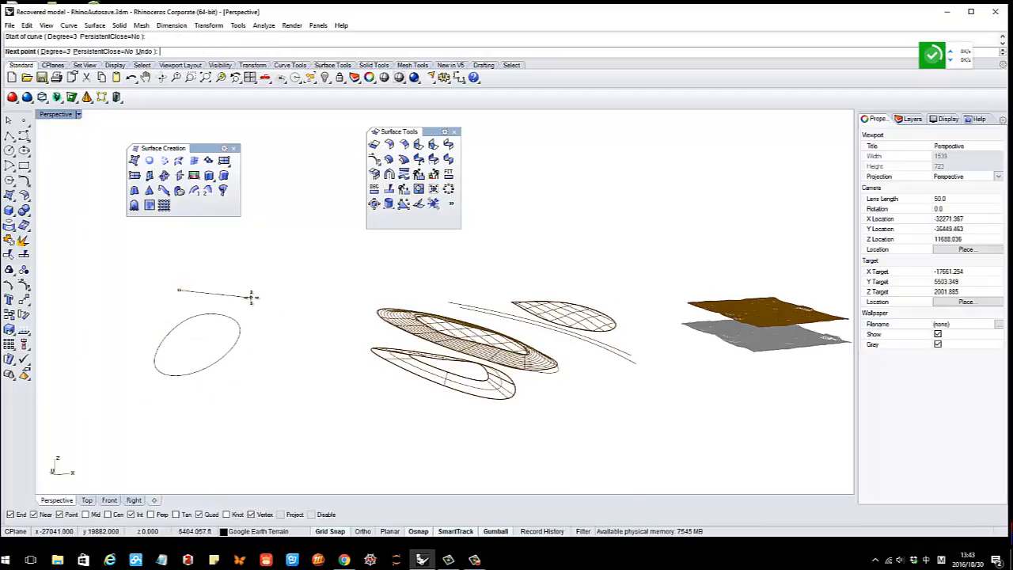
pyautogui.click(250, 297)
pyautogui.click(303, 356)
pyautogui.rightClick(303, 356)
pyautogui.moveTo(235, 365); pyautogui.dragTo(200, 352, button='right')
pyautogui.scroll(2, 226, 342)
pyautogui.scroll(2, 163, 329)
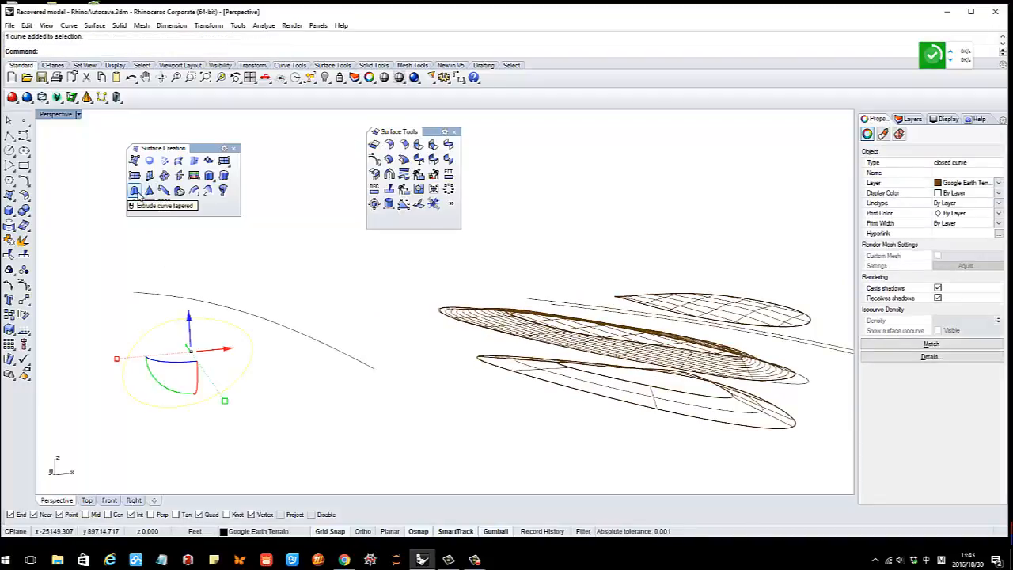
# Extrude the oval curve straight upward into an oval ring wall
pyautogui.click(135, 192)
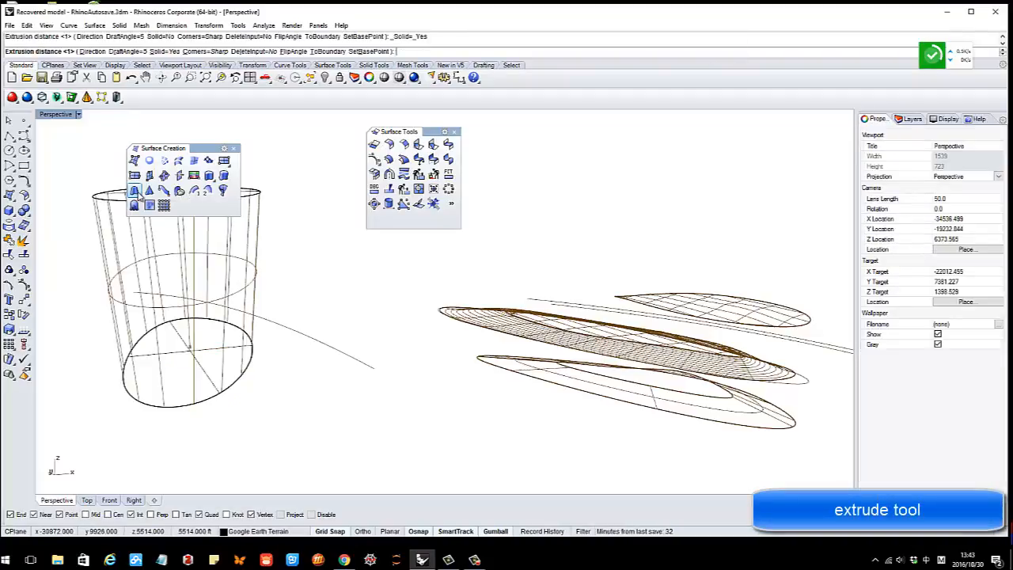
pyautogui.click(209, 176)
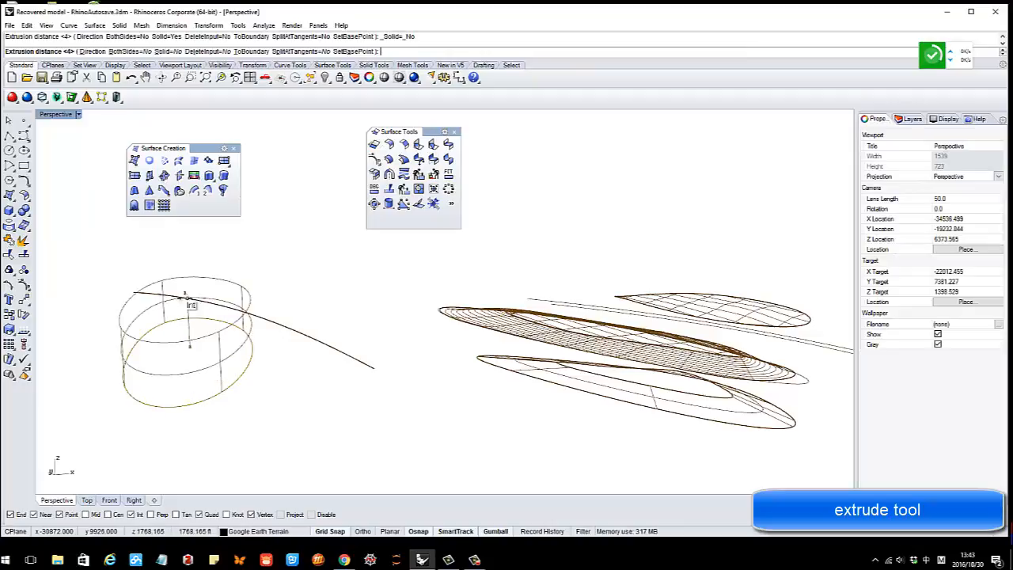
pyautogui.click(186, 299)
pyautogui.moveTo(348, 299); pyautogui.dragTo(319, 286, button='right')
pyautogui.click(320, 285)
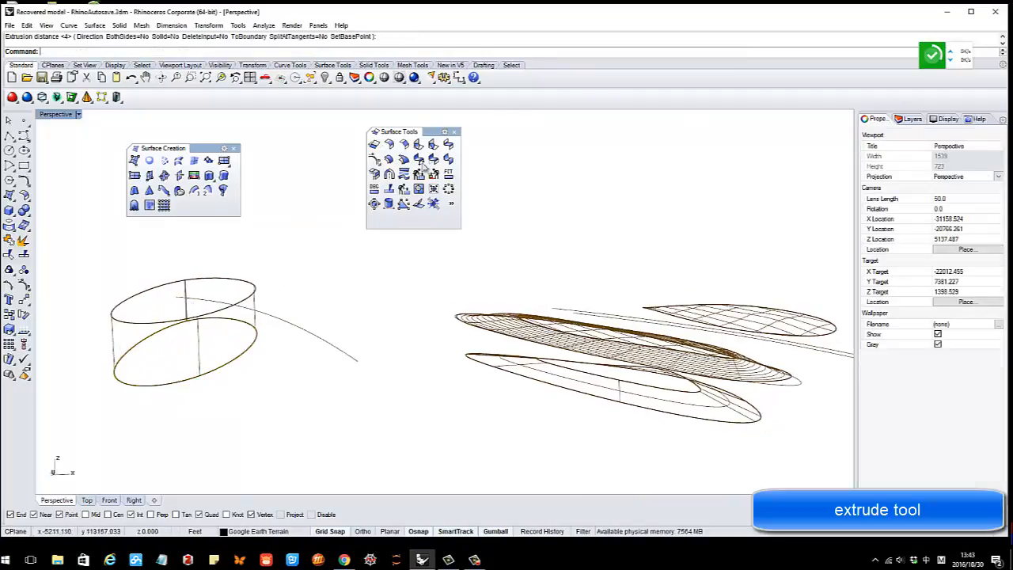
# Switch the viewport to shaded and extrude the arching curve up into a tall curved wall
pyautogui.click(397, 83)
pyautogui.moveTo(225, 302)
pyautogui.mouseDown(button='right')
pyautogui.moveTo(195, 308)
pyautogui.moveTo(198, 294)
pyautogui.moveTo(277, 322)
pyautogui.mouseUp(button='right')
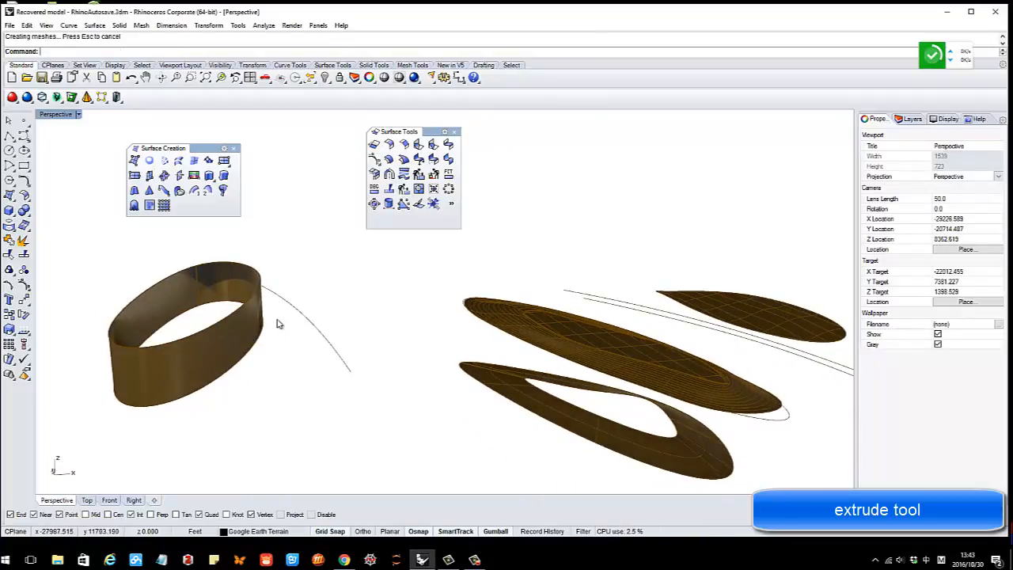
pyautogui.click(276, 321)
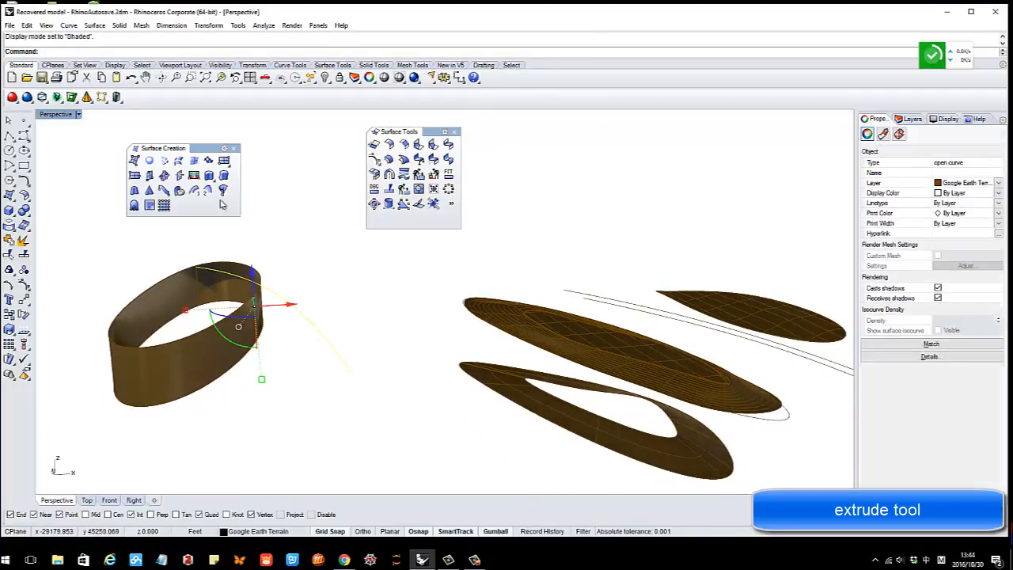
pyautogui.click(208, 181)
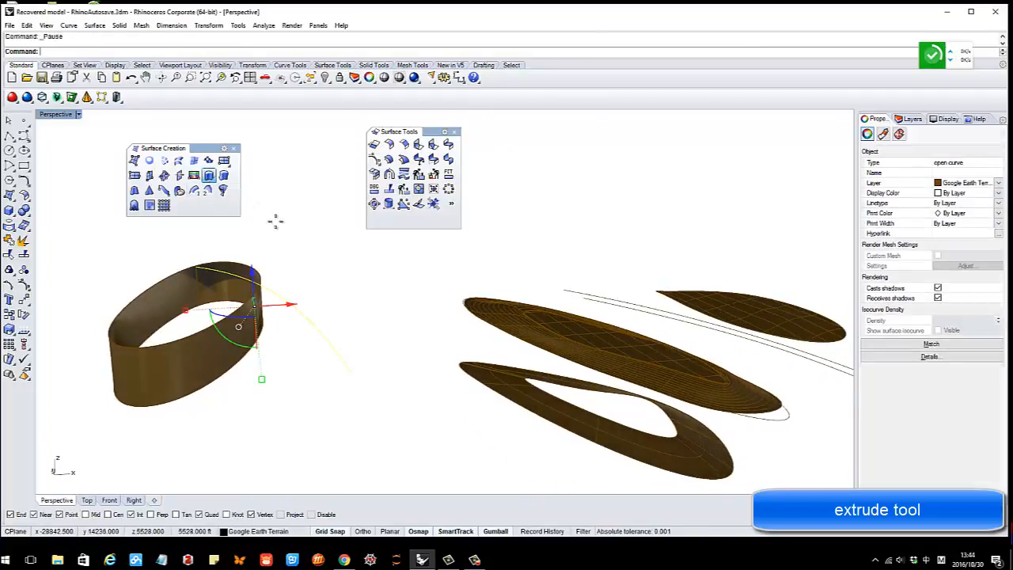
pyautogui.click(308, 246)
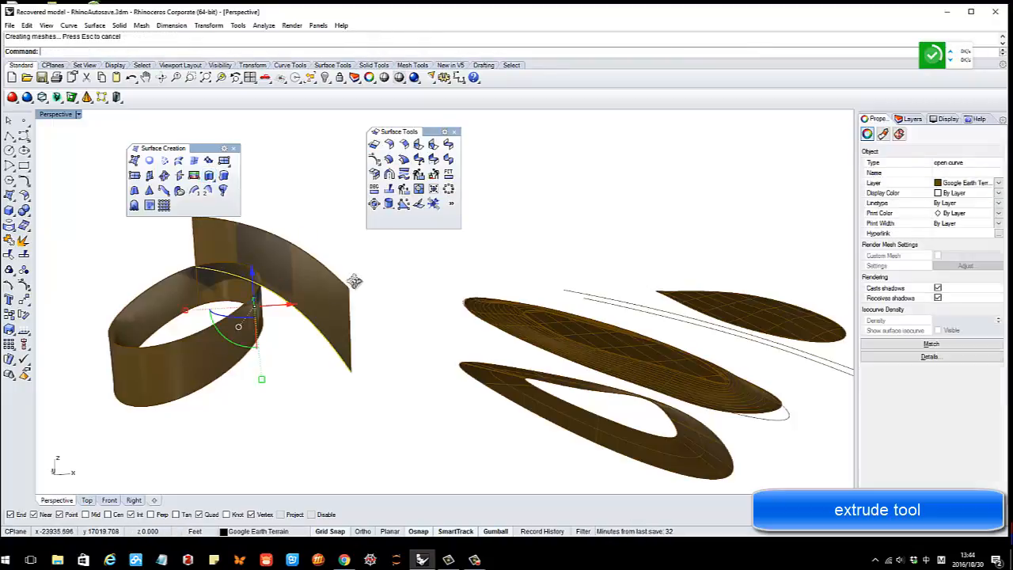
pyautogui.moveTo(356, 280); pyautogui.dragTo(261, 310, button='right')
# Select the oval extrusion, repeat Extrude, and view the model from a low side angle
pyautogui.click(387, 294)
pyautogui.click(241, 309)
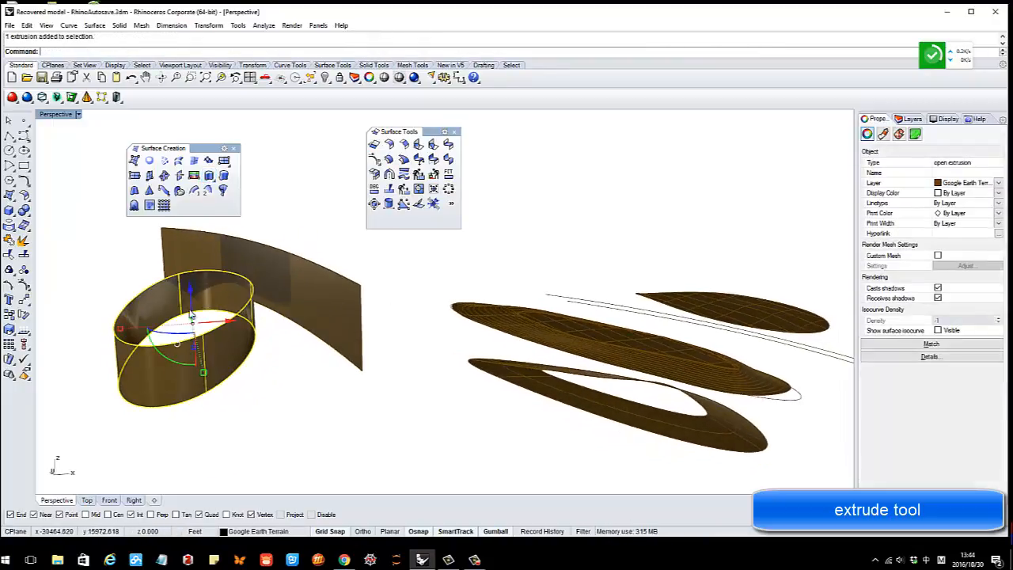
pyautogui.rightClick(125, 286)
pyautogui.moveTo(85, 279); pyautogui.dragTo(121, 279, button='right')
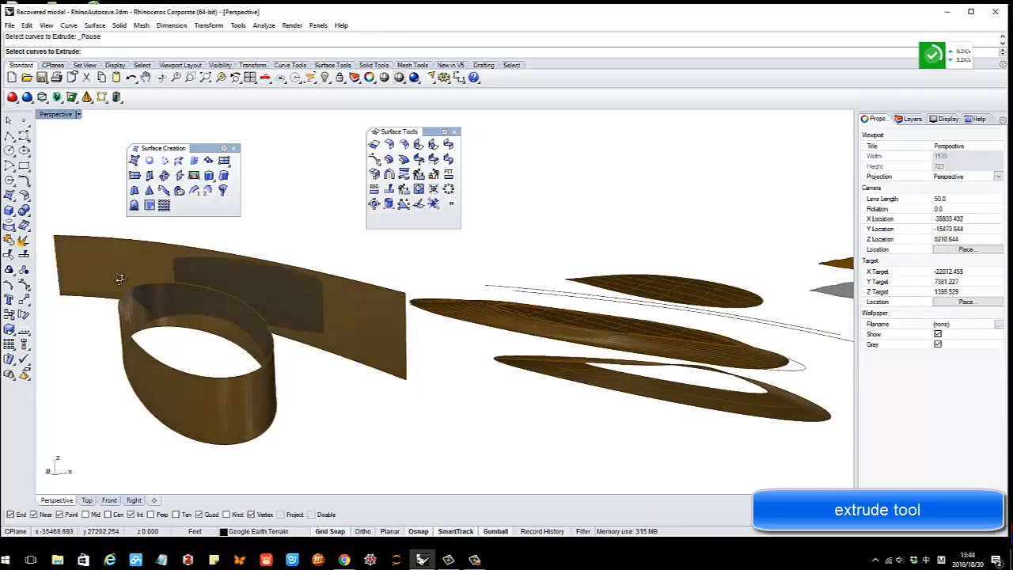
pyautogui.scroll(-7, 127, 280)
pyautogui.moveTo(286, 299); pyautogui.dragTo(346, 318, button='right')
pyautogui.scroll(-7, 287, 313)
pyautogui.scroll(5, 330, 324)
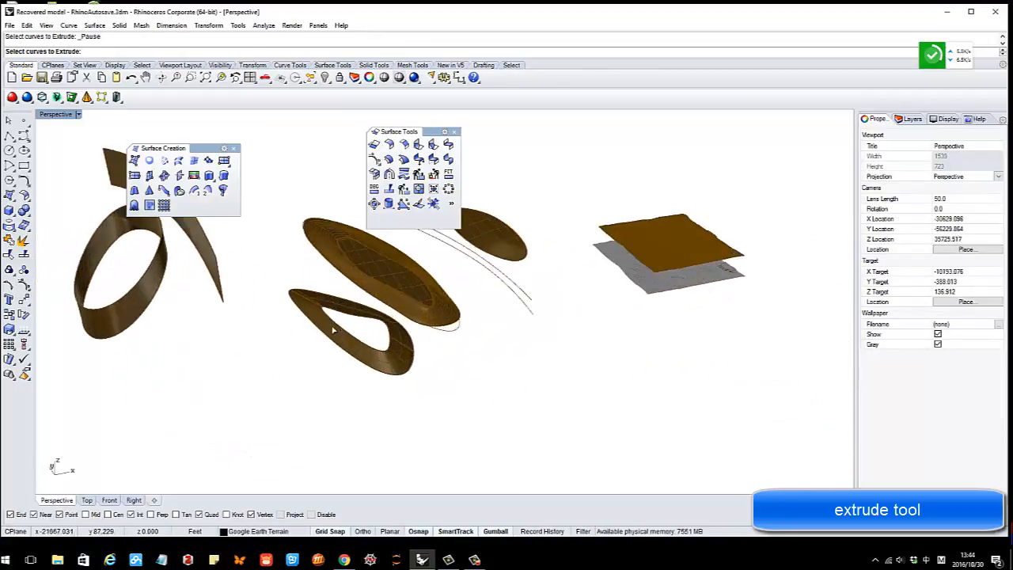
pyautogui.scroll(-5, 330, 324)
pyautogui.moveTo(262, 324)
pyautogui.mouseDown(button='right')
pyautogui.moveTo(269, 273)
pyautogui.moveTo(287, 294)
pyautogui.moveTo(316, 298)
pyautogui.moveTo(328, 320)
pyautogui.moveTo(252, 302)
pyautogui.moveTo(245, 321)
pyautogui.moveTo(262, 340)
pyautogui.mouseUp(button='right')
pyautogui.scroll(4, 252, 302)
pyautogui.scroll(4, 265, 323)
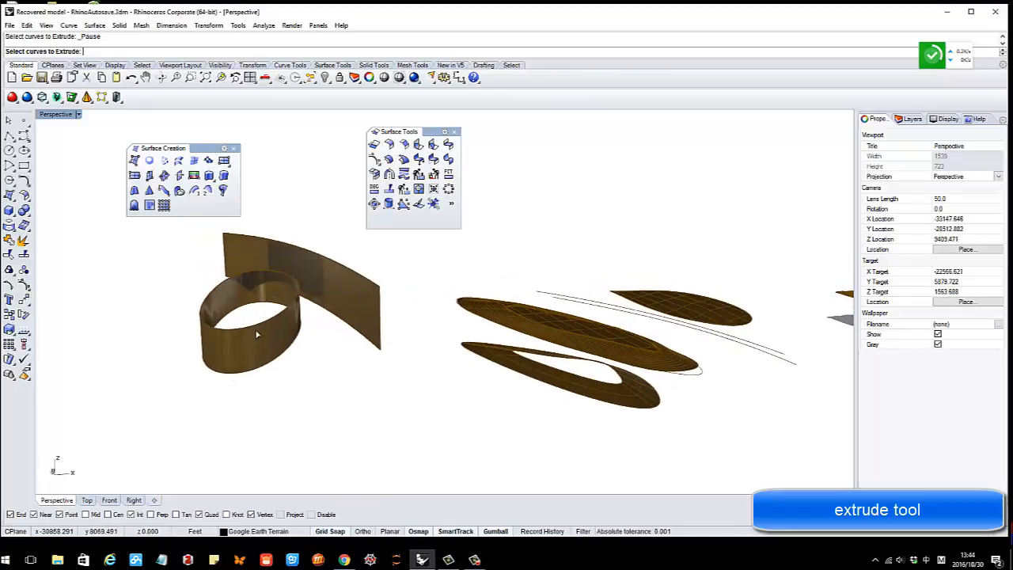
# Select and then deselect the oval cylinder wall while inspecting the objects
pyautogui.click(250, 339)
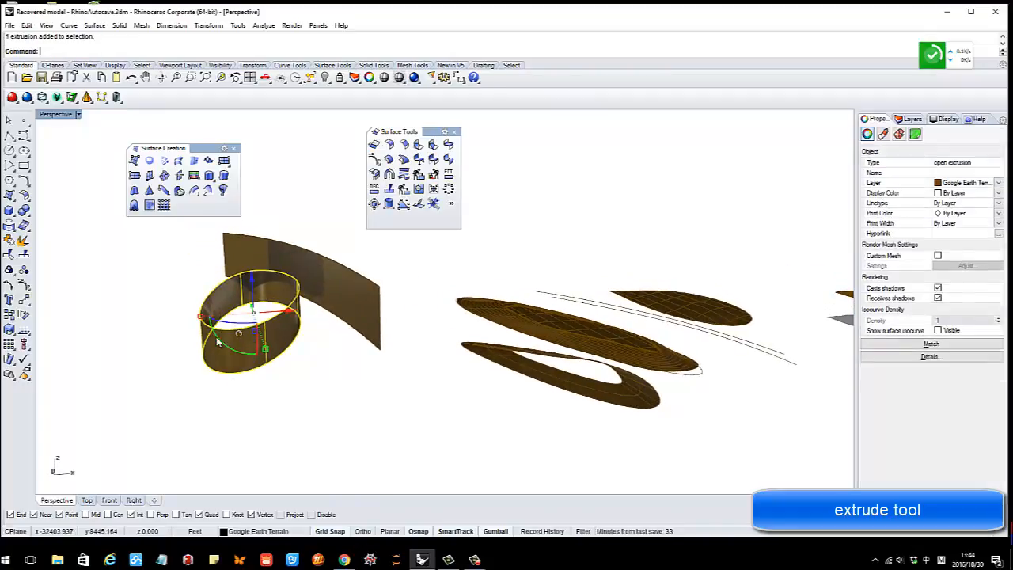
pyautogui.moveTo(249, 339); pyautogui.dragTo(265, 348, button='right')
pyautogui.scroll(3, 269, 364)
pyautogui.click(281, 435)
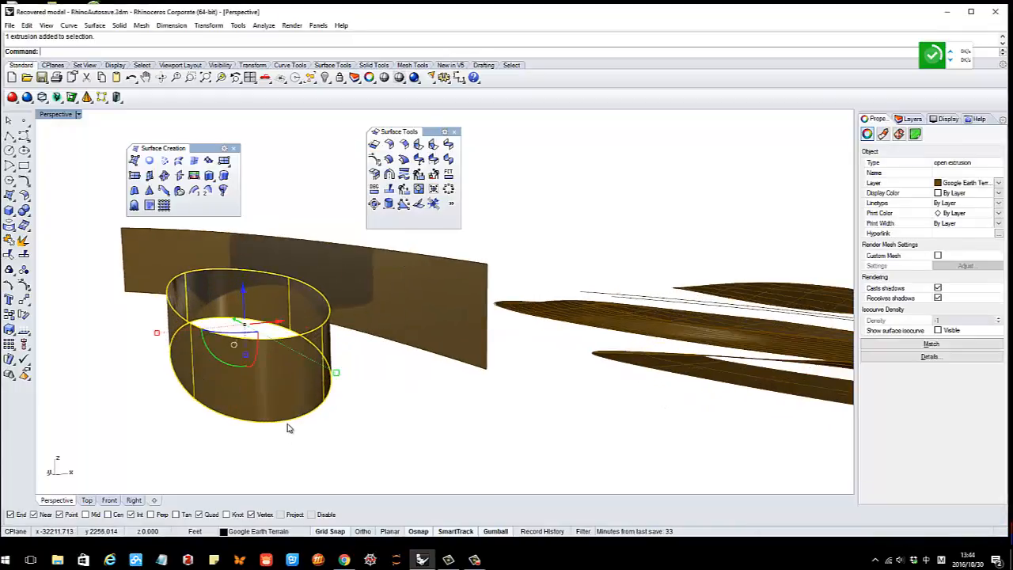
pyautogui.click(286, 422)
pyautogui.click(352, 401)
pyautogui.moveTo(353, 405); pyautogui.dragTo(335, 401, button='right')
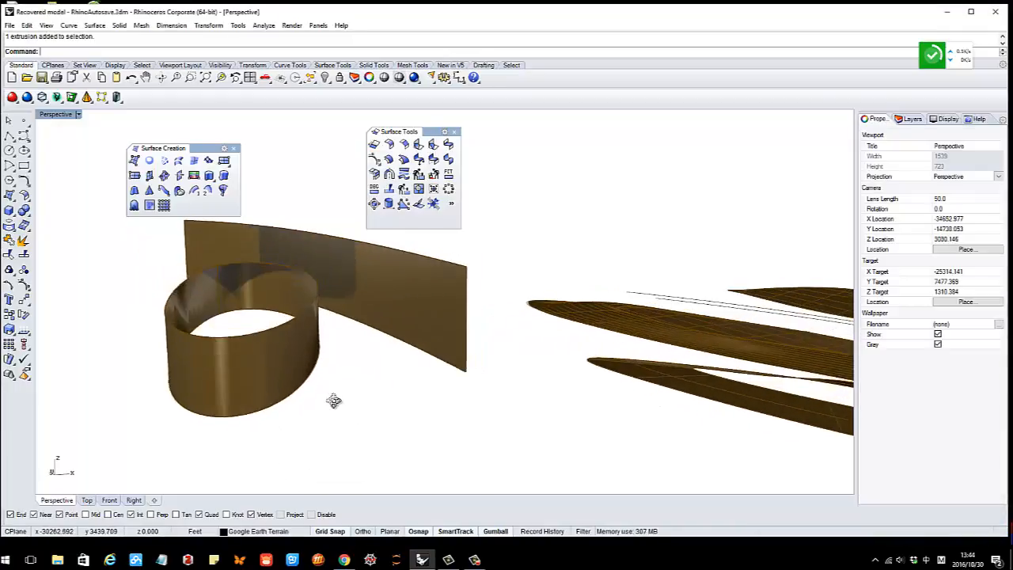
# Deselect the cylinder band and select the tall curved wall surface
pyautogui.click(266, 345)
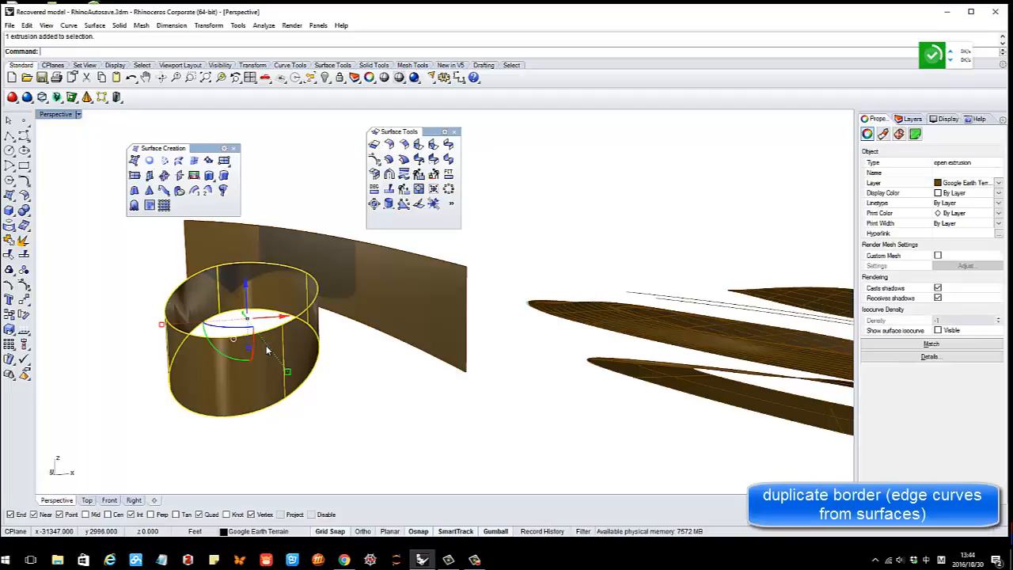
pyautogui.press('Escape')
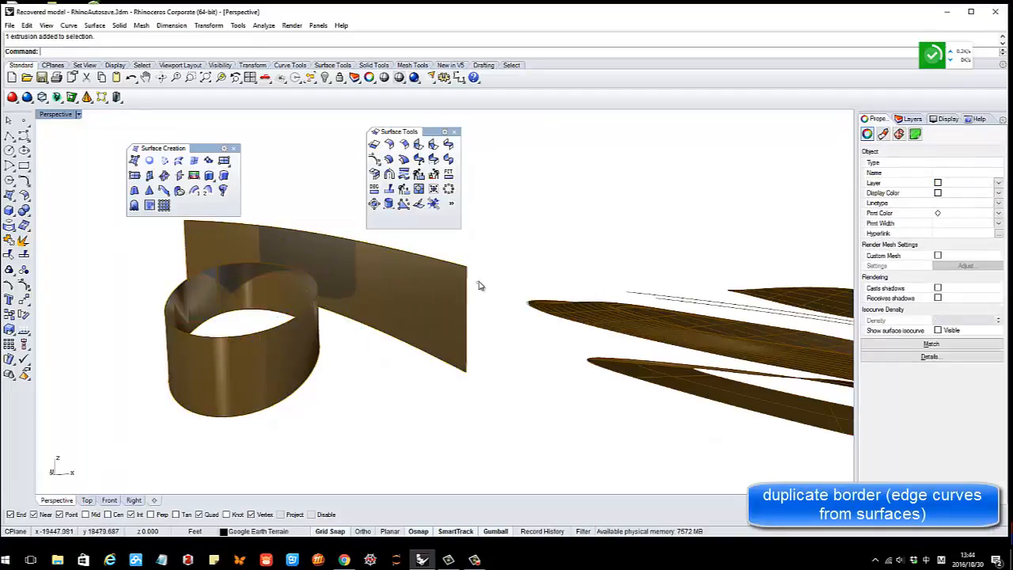
pyautogui.scroll(7, 468, 276)
pyautogui.click(467, 277)
pyautogui.scroll(-7, 467, 321)
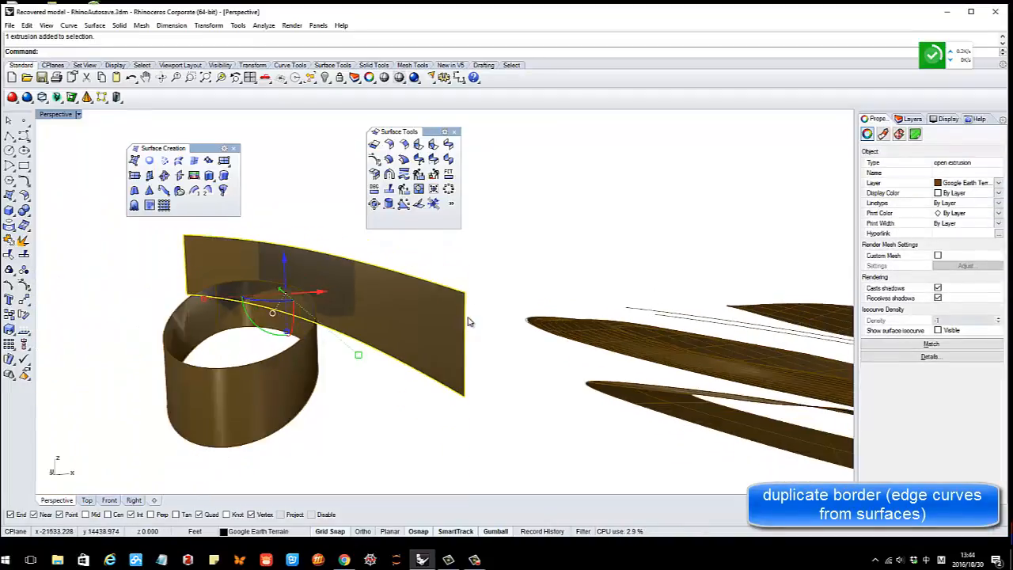
pyautogui.scroll(2, 464, 354)
pyautogui.press('Escape')
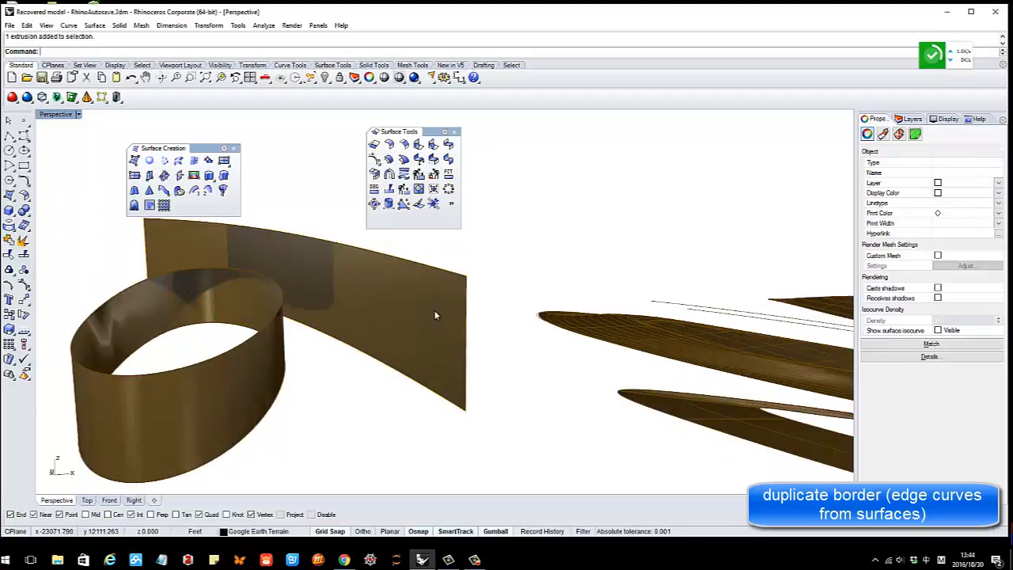
pyautogui.click(426, 298)
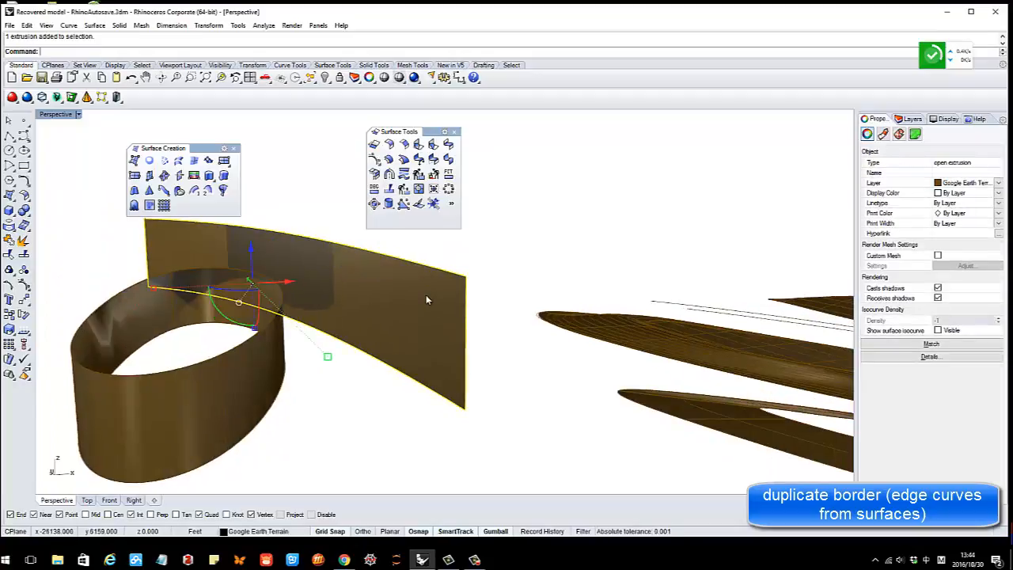
# Duplicate the tall wall's border as a closed curve and try moving it, then undo
pyautogui.click(14, 229)
pyautogui.moveTo(40, 224); pyautogui.dragTo(569, 156)
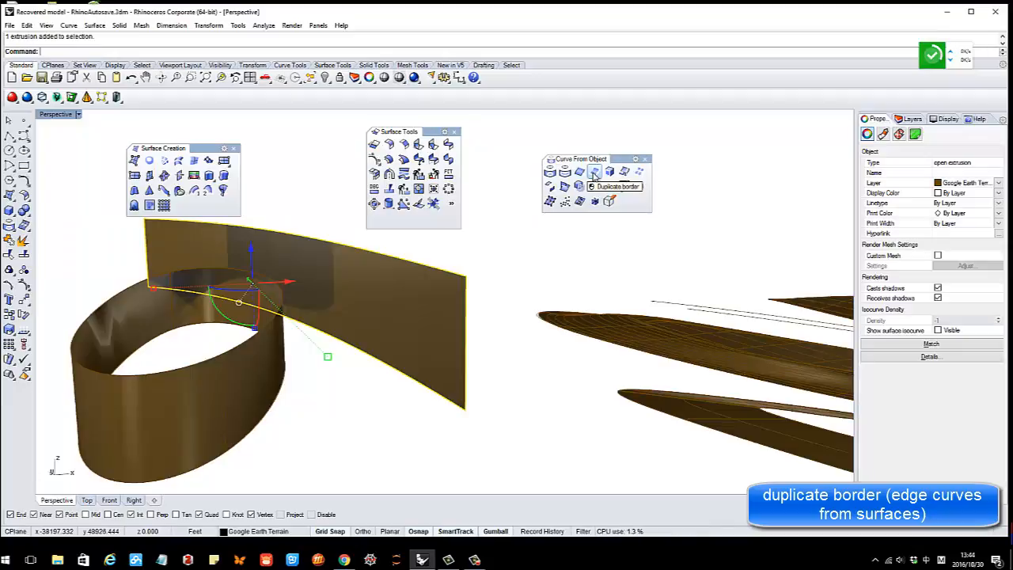
pyautogui.click(594, 173)
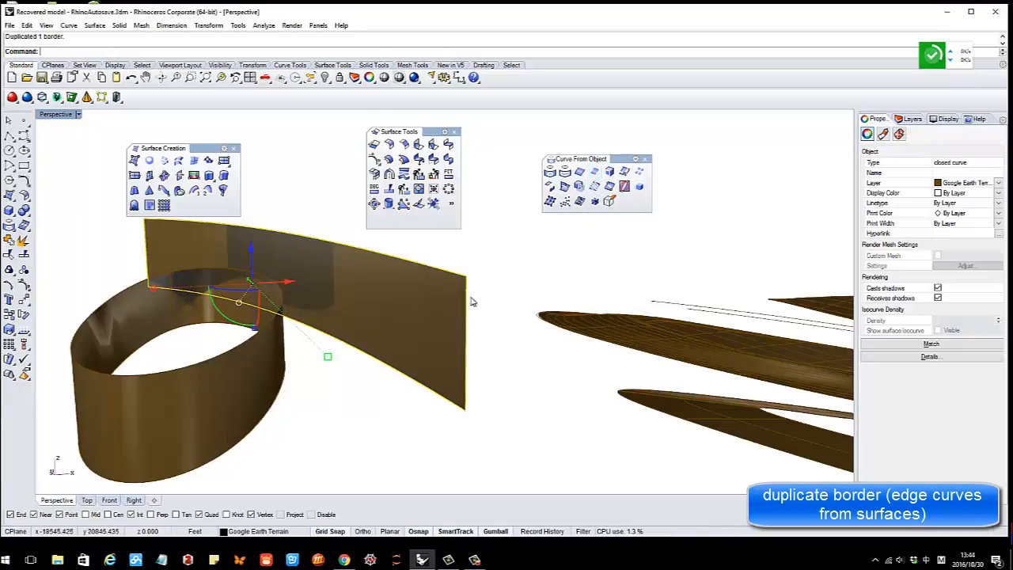
pyautogui.click(506, 301)
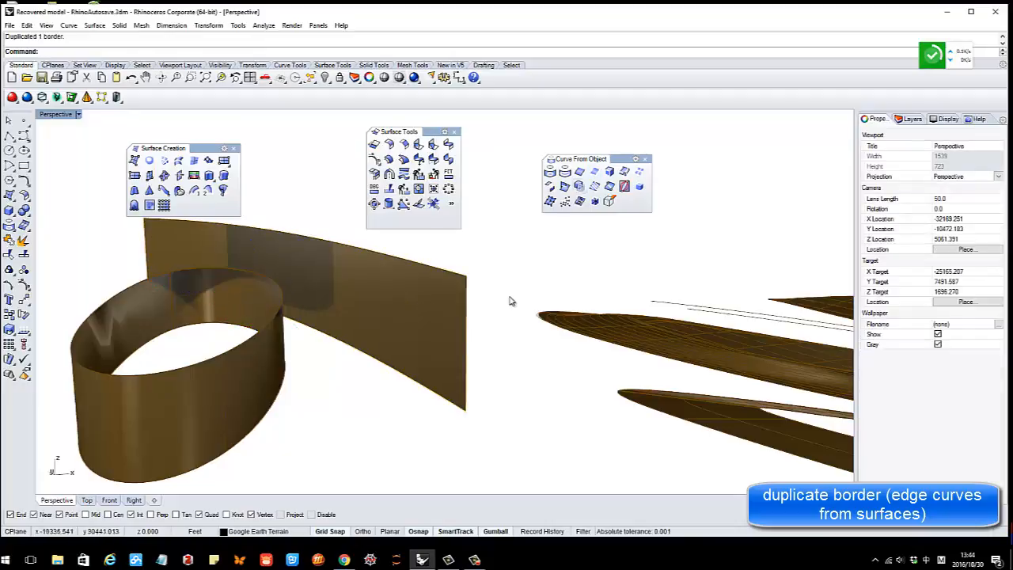
pyautogui.click(468, 309)
pyautogui.press('Return')
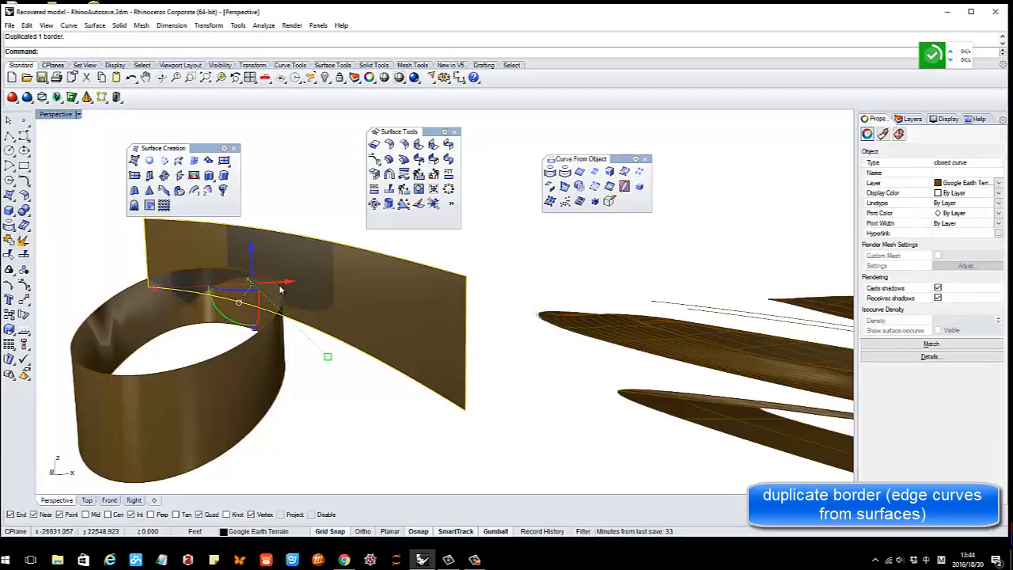
pyautogui.moveTo(285, 283); pyautogui.dragTo(577, 334)
pyautogui.hotkey('ctrl', 'c')
pyautogui.click(479, 376)
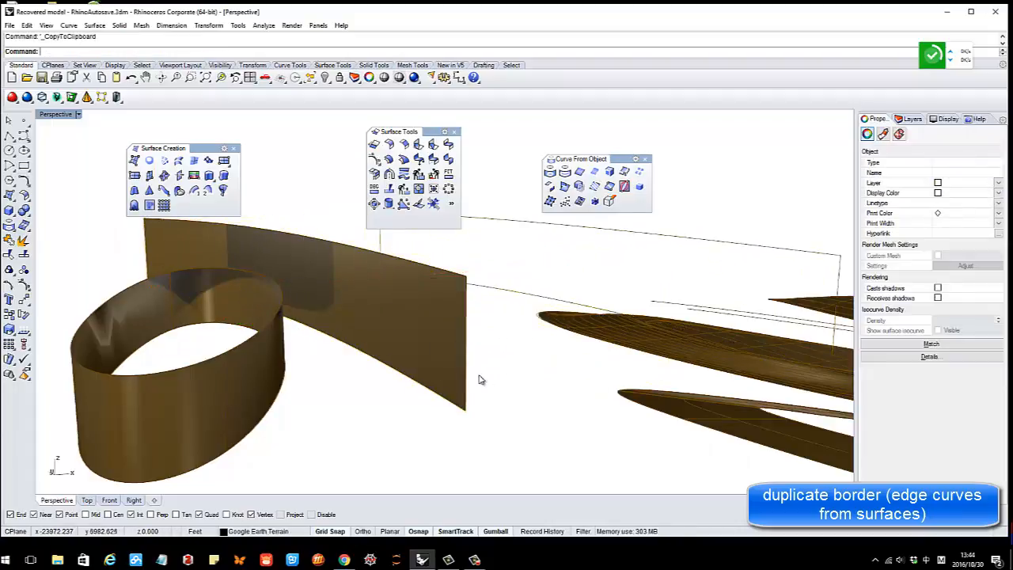
pyautogui.scroll(-6, 481, 376)
pyautogui.moveTo(507, 362); pyautogui.dragTo(563, 327, button='right')
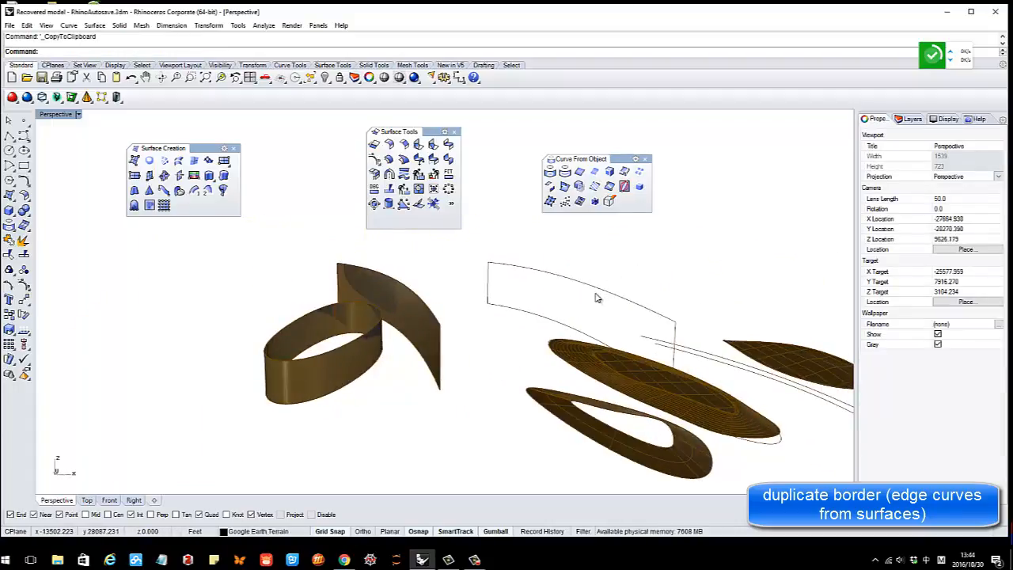
pyautogui.hotkey('ctrl', 'z')
# Reselect the closed border curve and move it off to the right beside the wall
pyautogui.scroll(2, 456, 338)
pyautogui.moveTo(456, 338); pyautogui.dragTo(385, 332, button='right')
pyautogui.click(471, 327)
pyautogui.click(479, 309)
pyautogui.moveTo(392, 293); pyautogui.dragTo(484, 293)
pyautogui.hotkey('ctrl', 'c')
pyautogui.moveTo(595, 293); pyautogui.dragTo(544, 325, button='right')
pyautogui.click(575, 298)
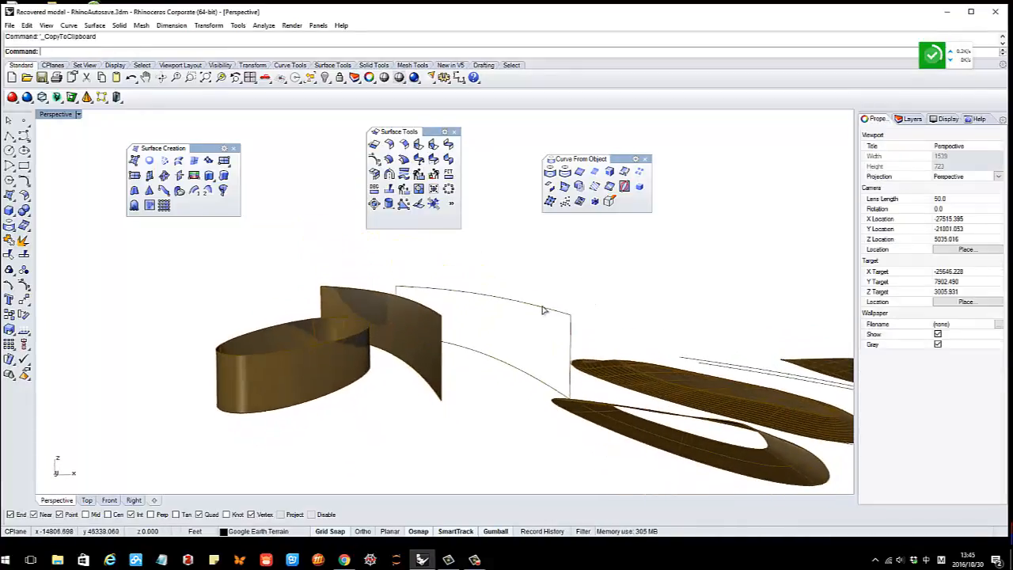
pyautogui.click(543, 310)
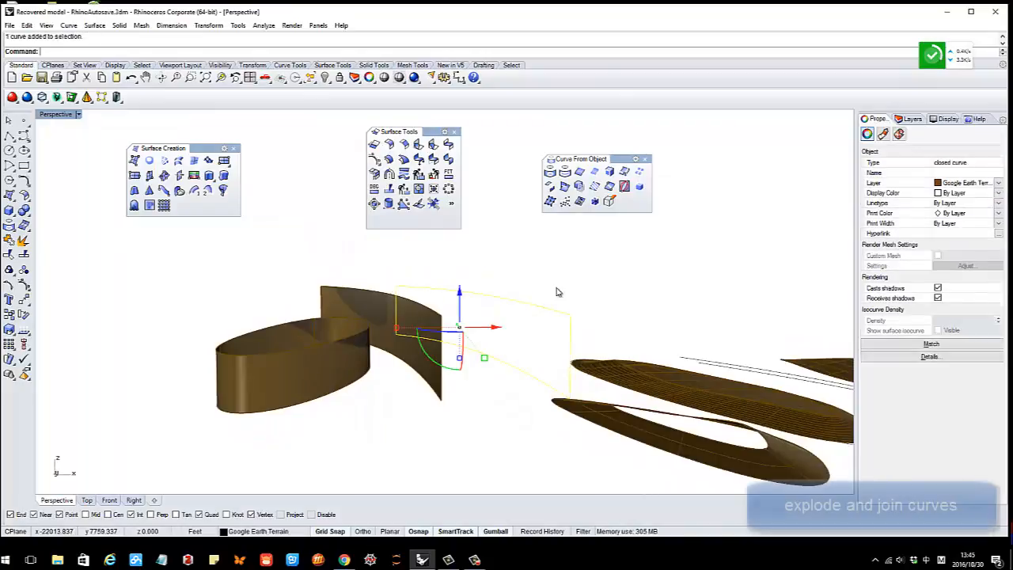
# Explode the border curve and inspect its separate vertical and arc segments
pyautogui.click(23, 244)
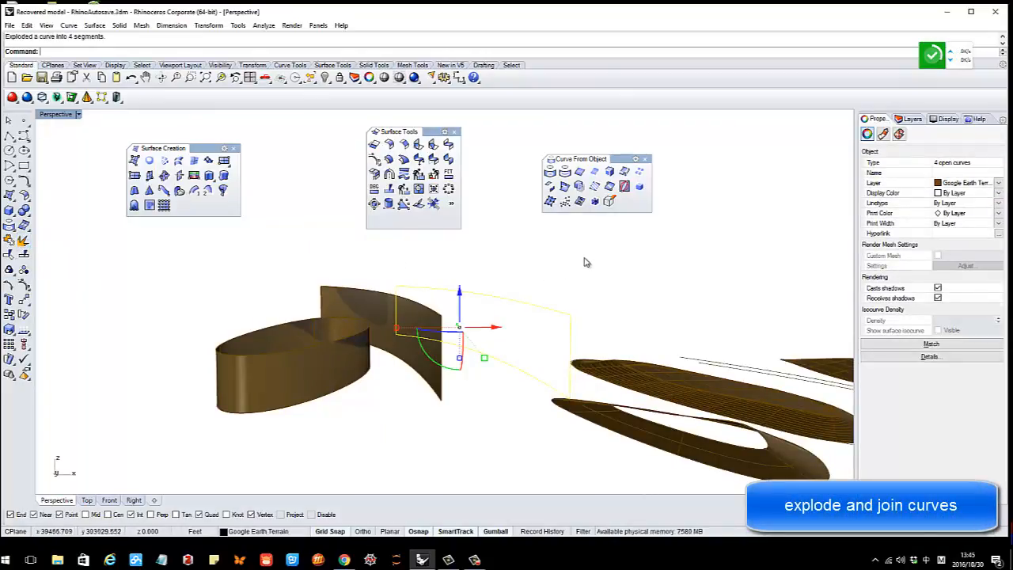
pyautogui.click(585, 263)
pyautogui.click(570, 342)
pyautogui.click(538, 314)
pyautogui.click(537, 313)
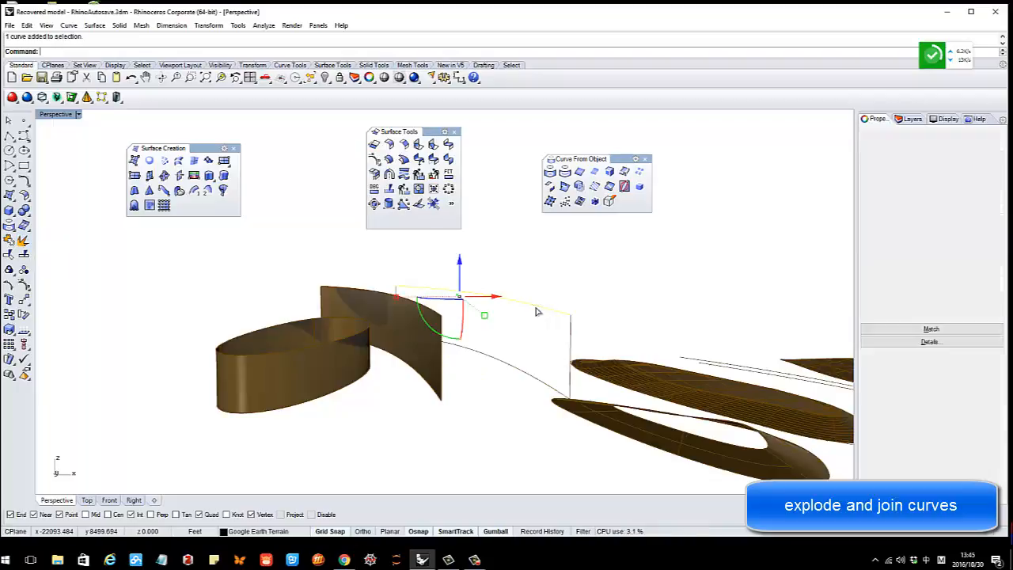
pyautogui.moveTo(520, 362); pyautogui.dragTo(567, 390, button='right')
pyautogui.click(540, 323)
pyautogui.click(548, 342)
# Window-select the four border segments and join them into one closed curve
pyautogui.scroll(-2, 500, 340)
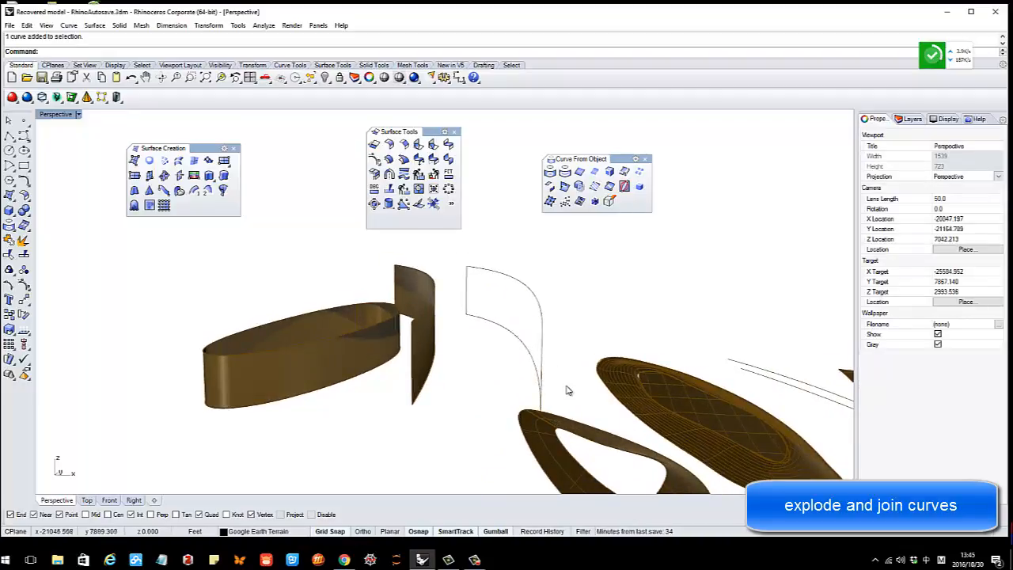
pyautogui.moveTo(461, 262); pyautogui.dragTo(461, 263)
pyautogui.hotkey('ctrl', 'c')
pyautogui.moveTo(508, 295); pyautogui.dragTo(543, 277, button='right')
pyautogui.click(542, 262)
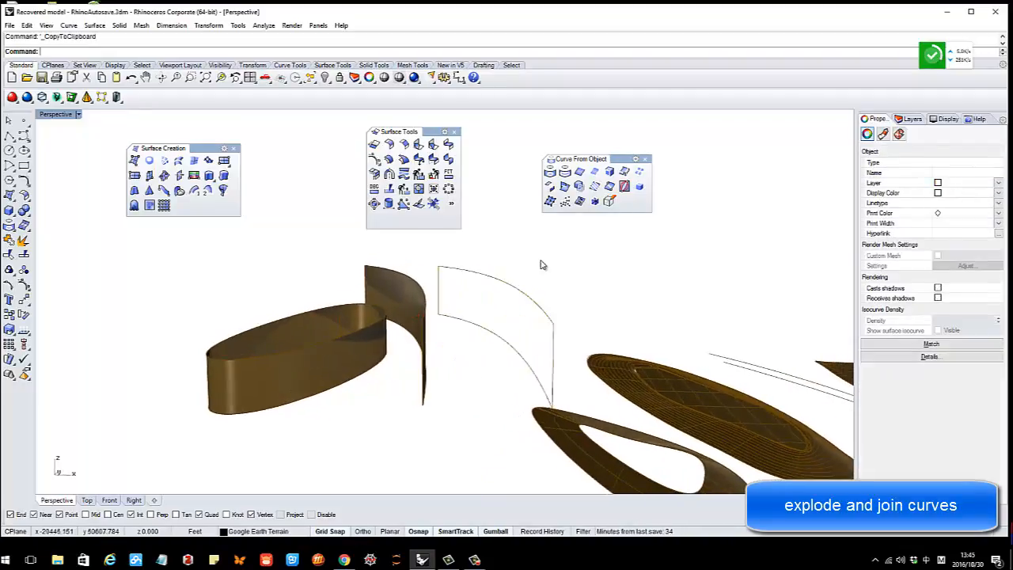
pyautogui.moveTo(507, 324); pyautogui.dragTo(525, 339, button='right')
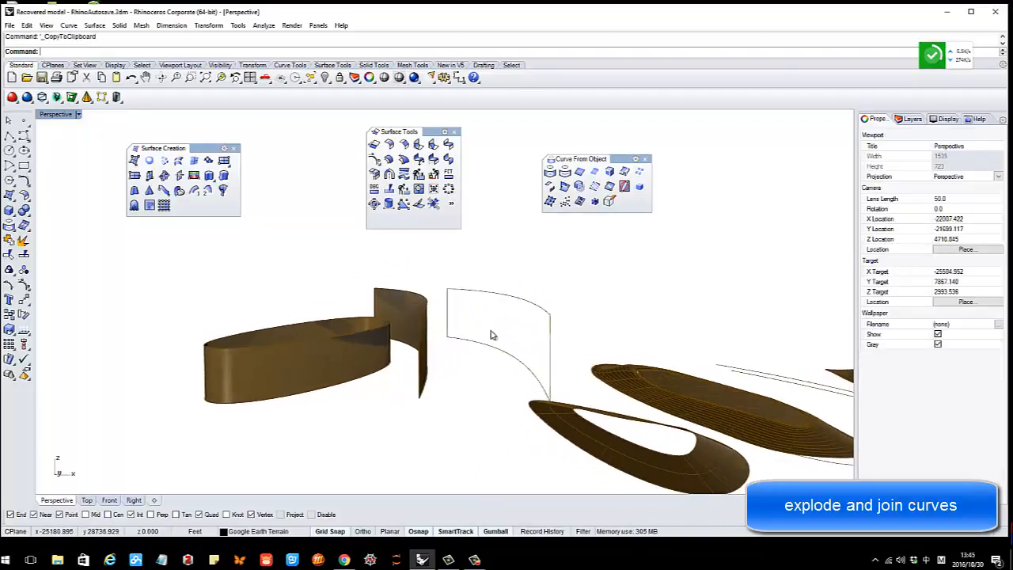
pyautogui.moveTo(444, 279); pyautogui.dragTo(446, 279)
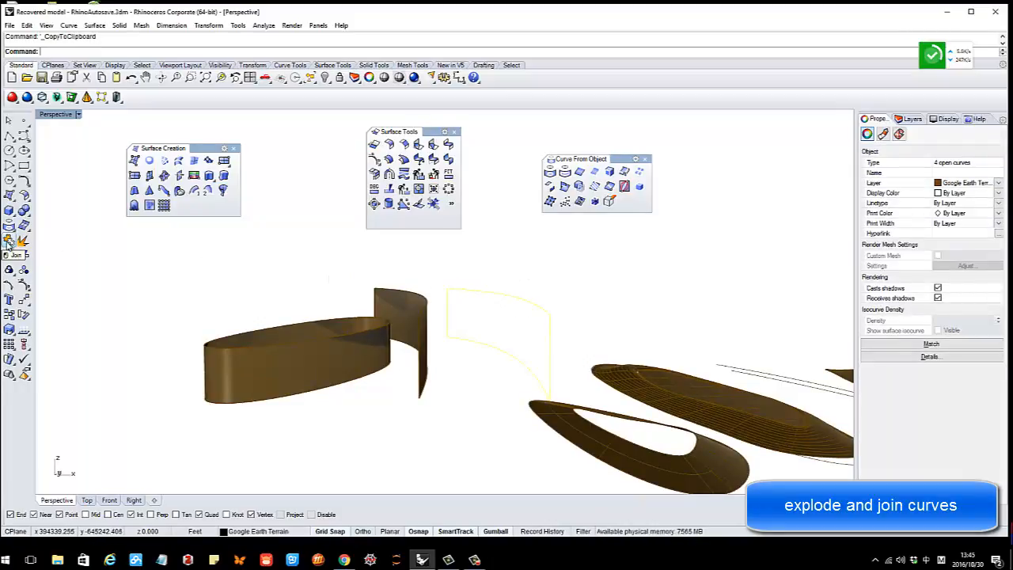
pyautogui.click(8, 244)
pyautogui.click(522, 262)
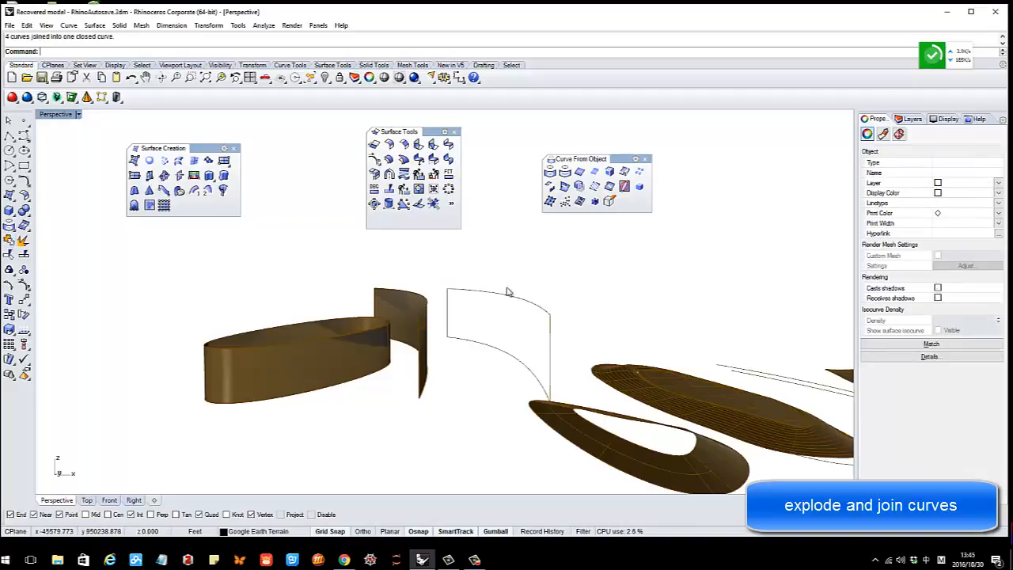
pyautogui.click(508, 295)
pyautogui.scroll(-4, 489, 313)
pyautogui.scroll(-4, 489, 313)
pyautogui.moveTo(489, 313); pyautogui.dragTo(488, 319, button='right')
pyautogui.click(461, 290)
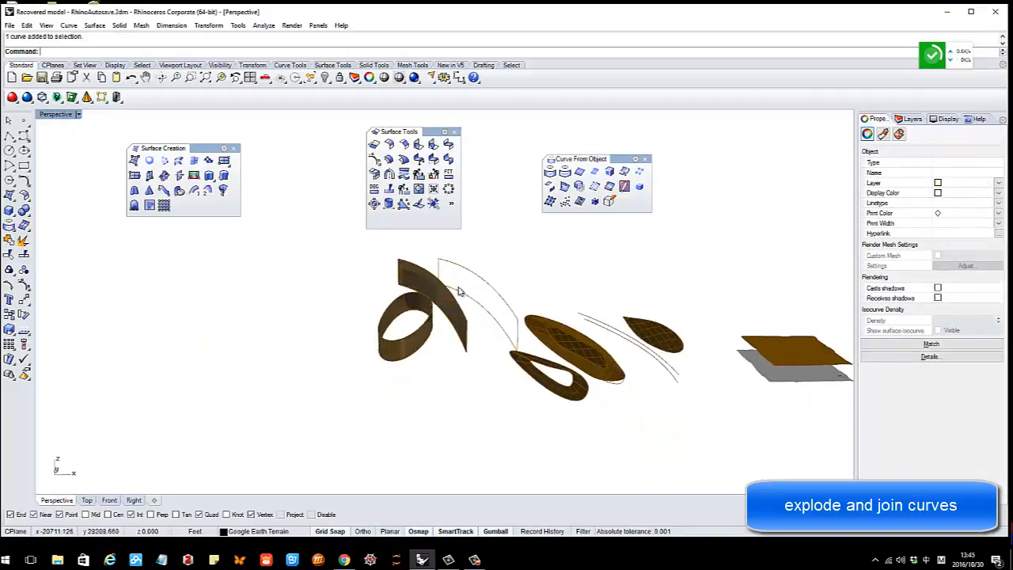
# Draw two control-point curves, the second starting at the first curve's end
pyautogui.scroll(4, 428, 303)
pyautogui.click(24, 149)
pyautogui.click(186, 271)
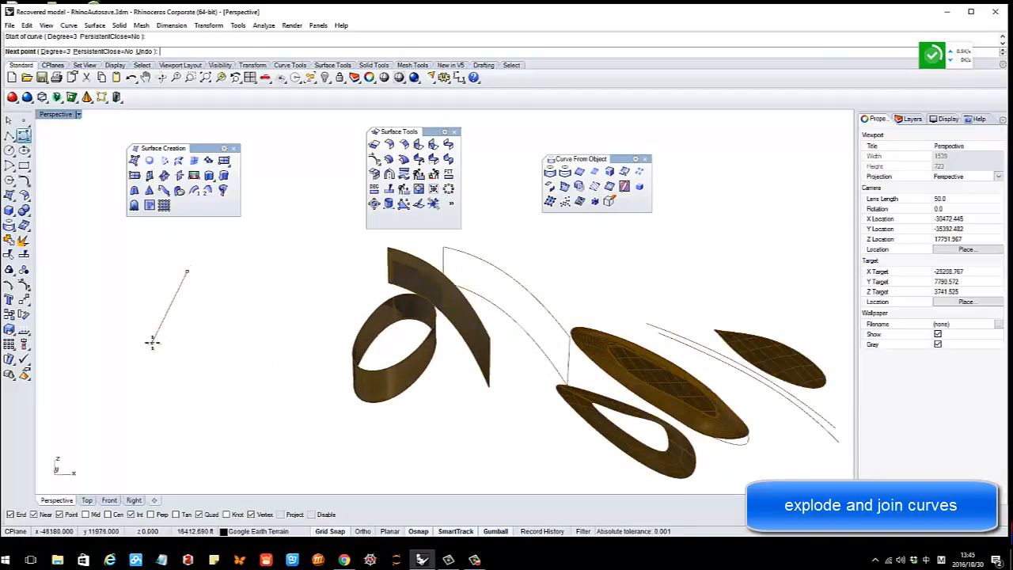
pyautogui.click(152, 343)
pyautogui.press('Return')
pyautogui.press('Return')
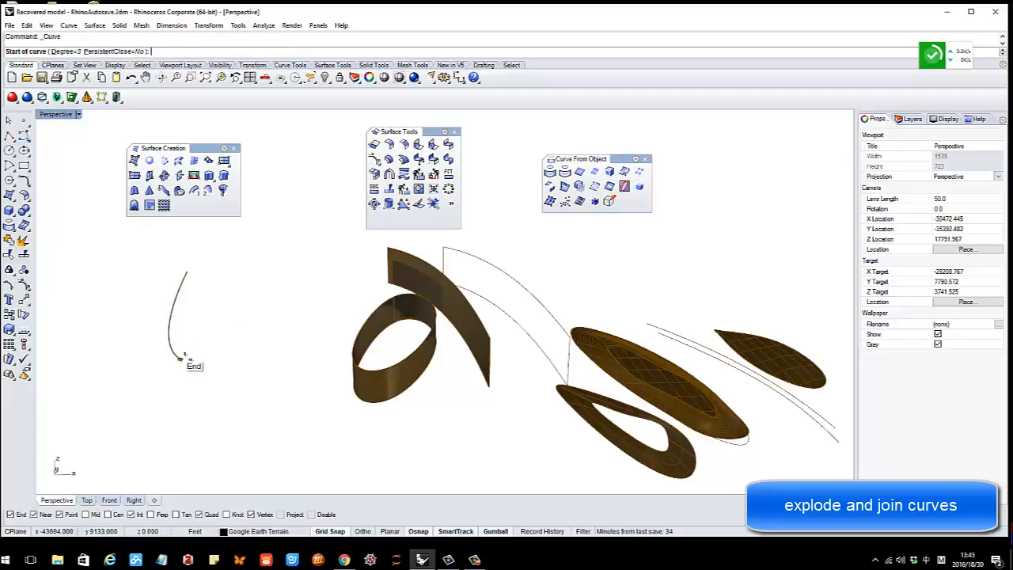
pyautogui.click(181, 358)
pyautogui.click(198, 441)
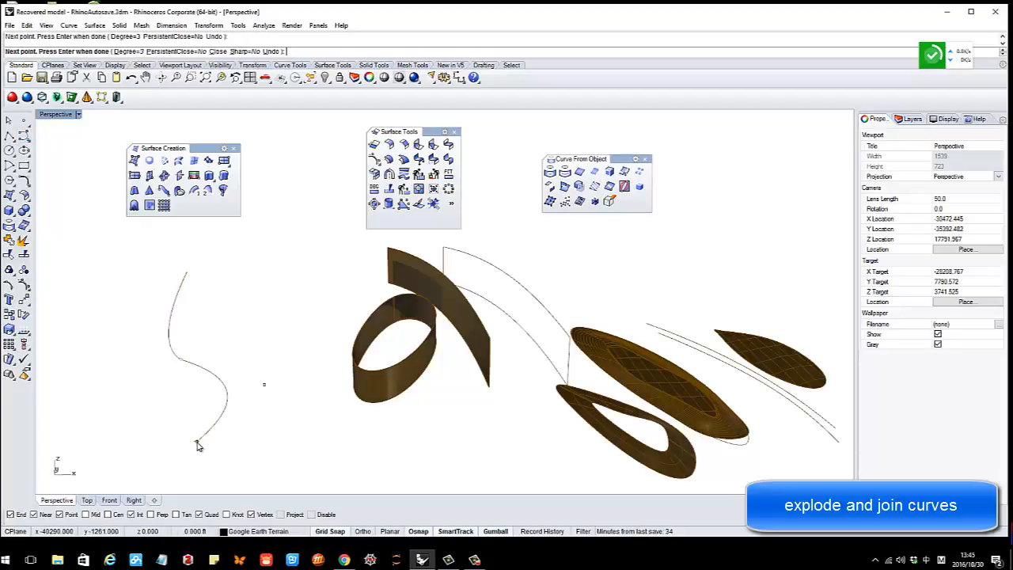
# Select both new curves and join them into a single open curve
pyautogui.click(208, 372)
pyautogui.click(208, 334)
pyautogui.click(168, 330)
pyautogui.click(231, 355)
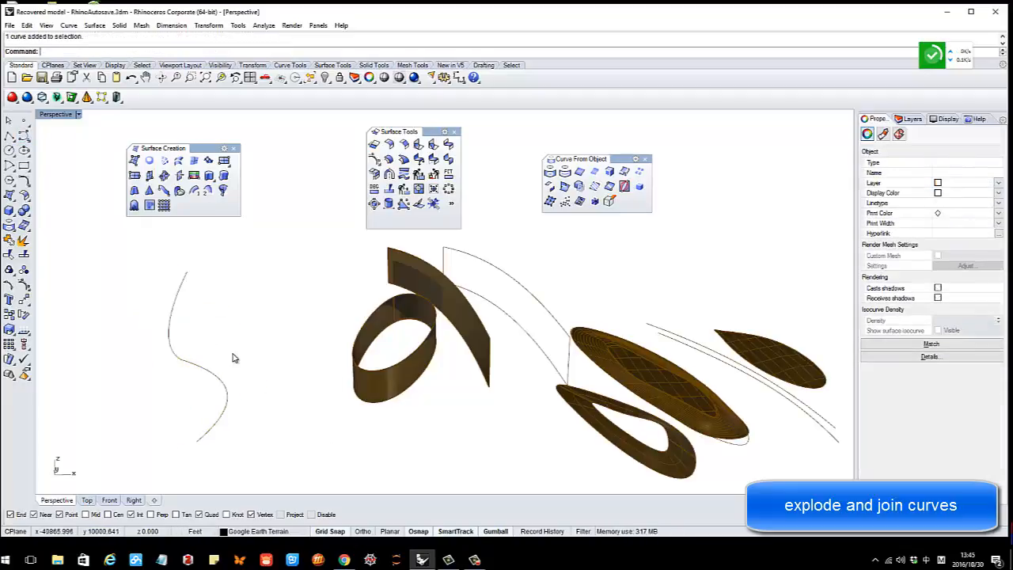
pyautogui.moveTo(263, 393); pyautogui.dragTo(136, 326)
pyautogui.hotkey('ctrl', 'c')
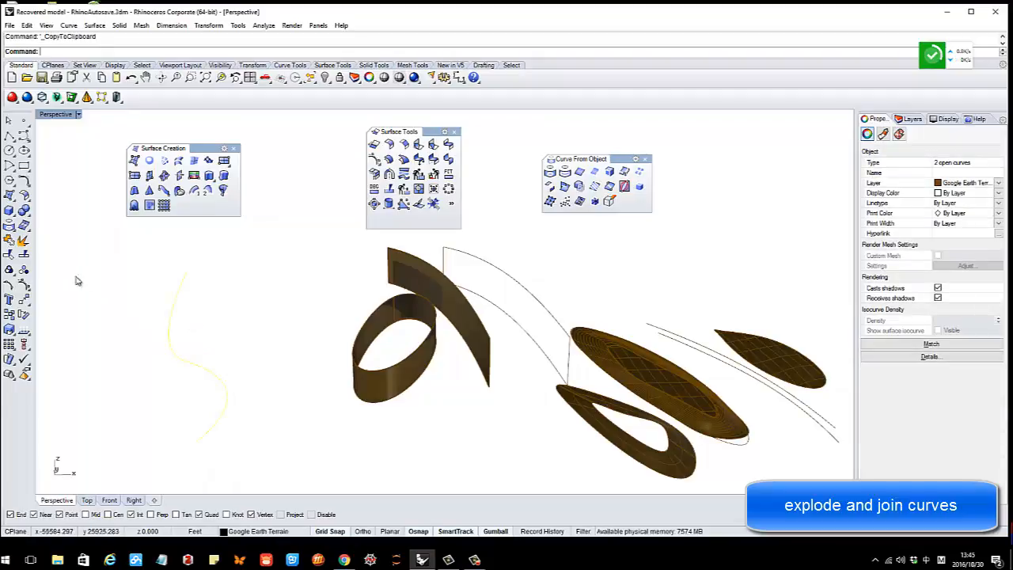
pyautogui.click(11, 239)
pyautogui.click(232, 294)
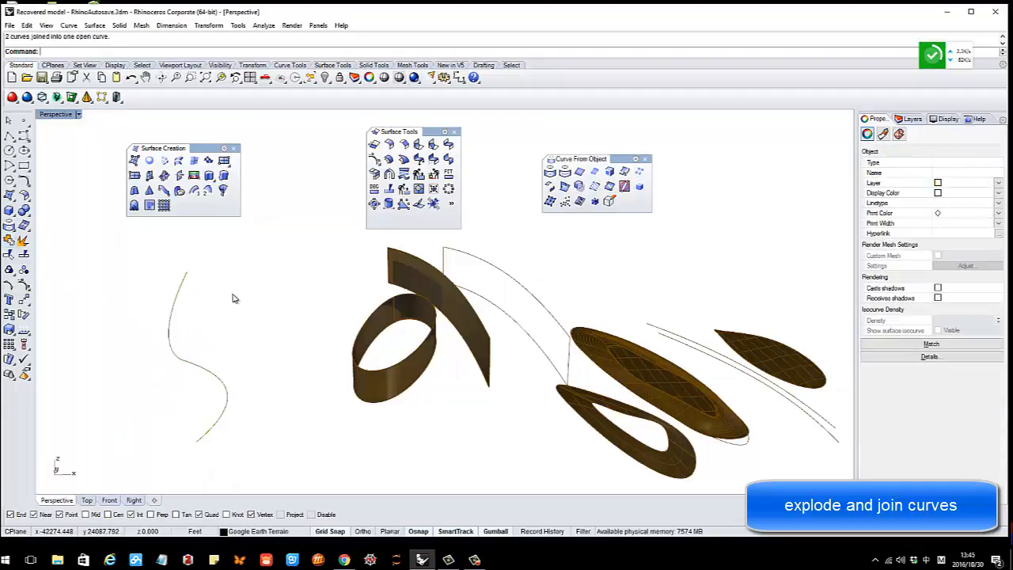
pyautogui.click(174, 296)
# Explode the joined curve back into two separate segments
pyautogui.moveTo(232, 309); pyautogui.dragTo(232, 365, button='right')
pyautogui.click(301, 314)
pyautogui.moveTo(214, 304); pyautogui.dragTo(197, 326, button='right')
pyautogui.click(196, 327)
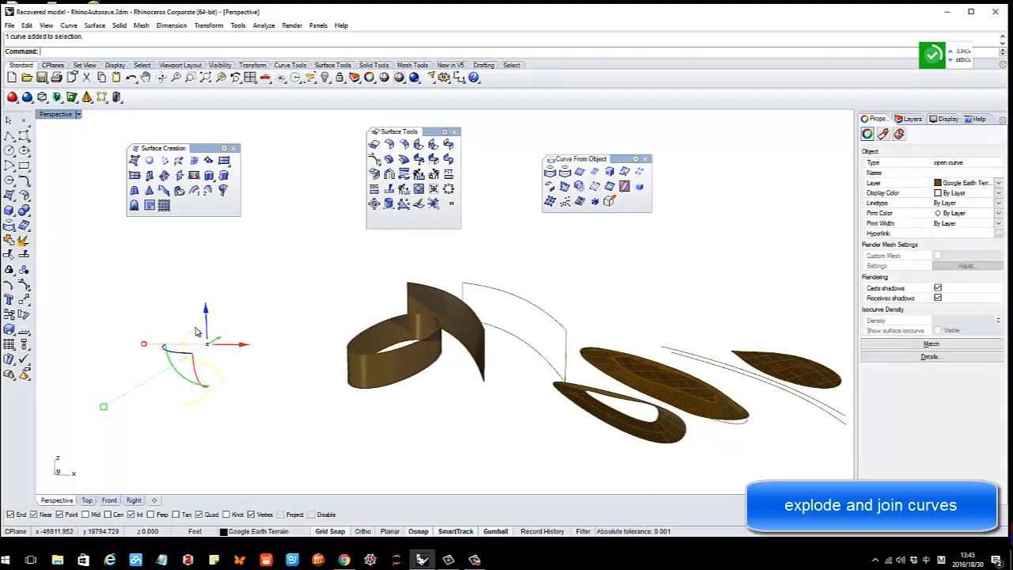
pyautogui.click(21, 243)
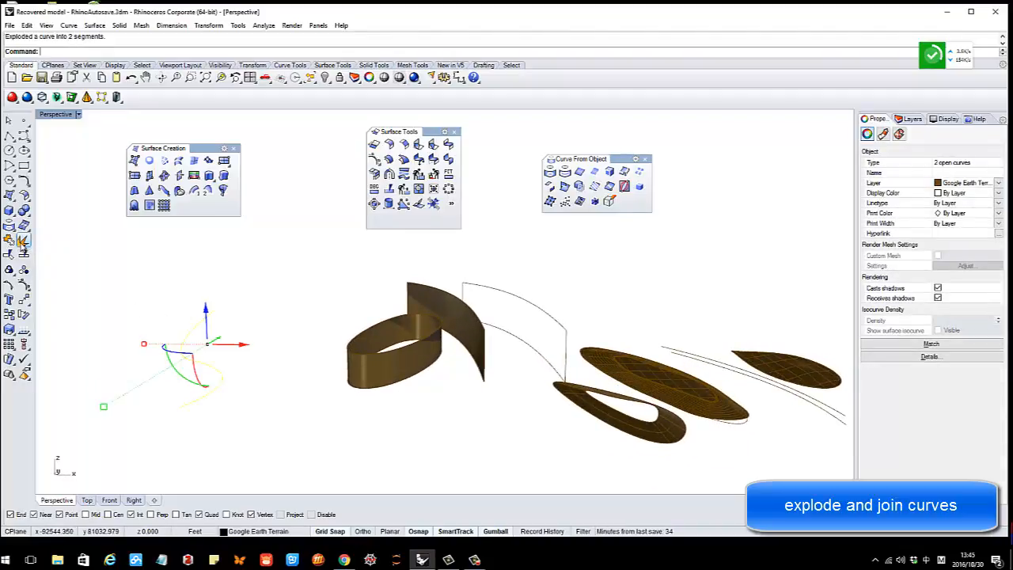
pyautogui.click(254, 279)
# Move the lower segment left, away from the upper segment
pyautogui.click(199, 327)
pyautogui.click(212, 366)
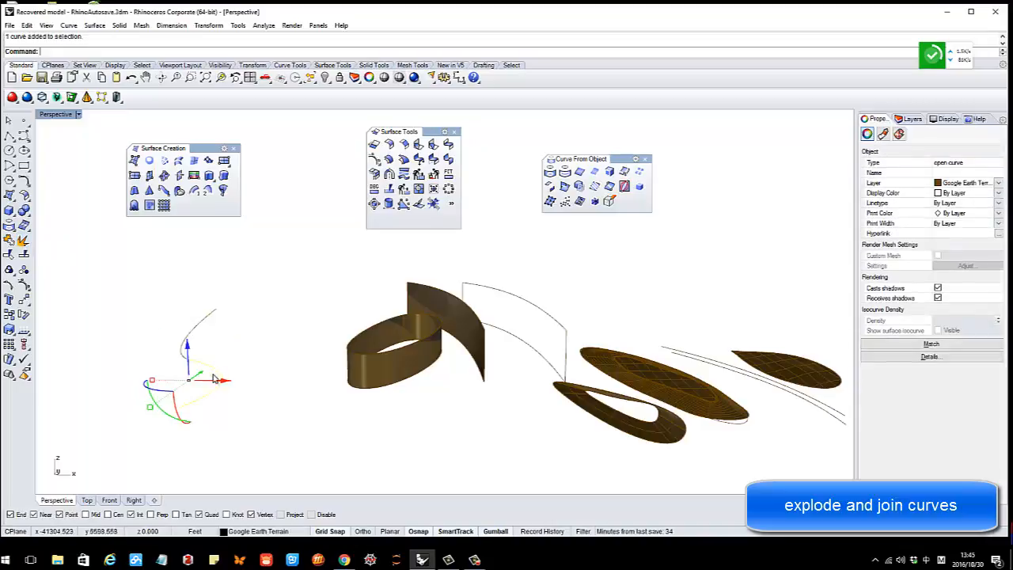
pyautogui.moveTo(220, 380); pyautogui.dragTo(160, 379)
pyautogui.click(260, 395)
pyautogui.moveTo(331, 372); pyautogui.dragTo(290, 373, button='right')
pyautogui.moveTo(204, 296); pyautogui.dragTo(294, 427)
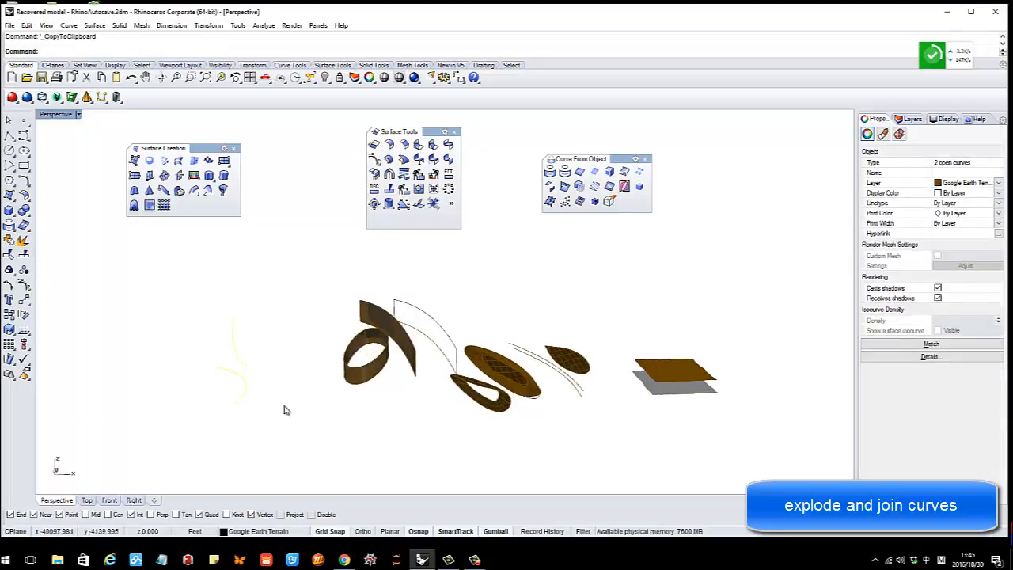
pyautogui.moveTo(308, 394); pyautogui.dragTo(355, 387, button='right')
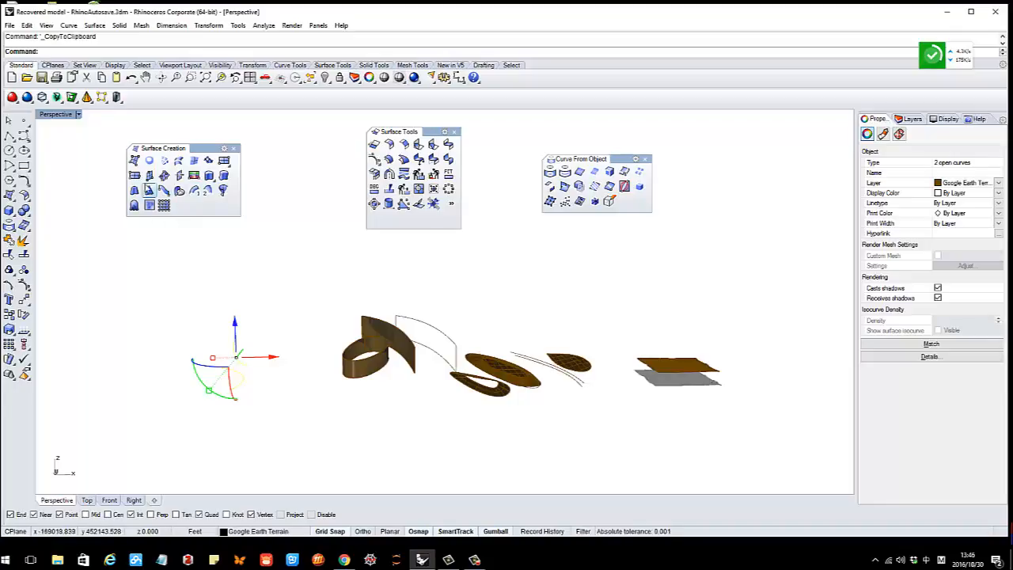
# Review the render settings without changes and switch the viewport to Rendered display
pyautogui.scroll(-2, 392, 346)
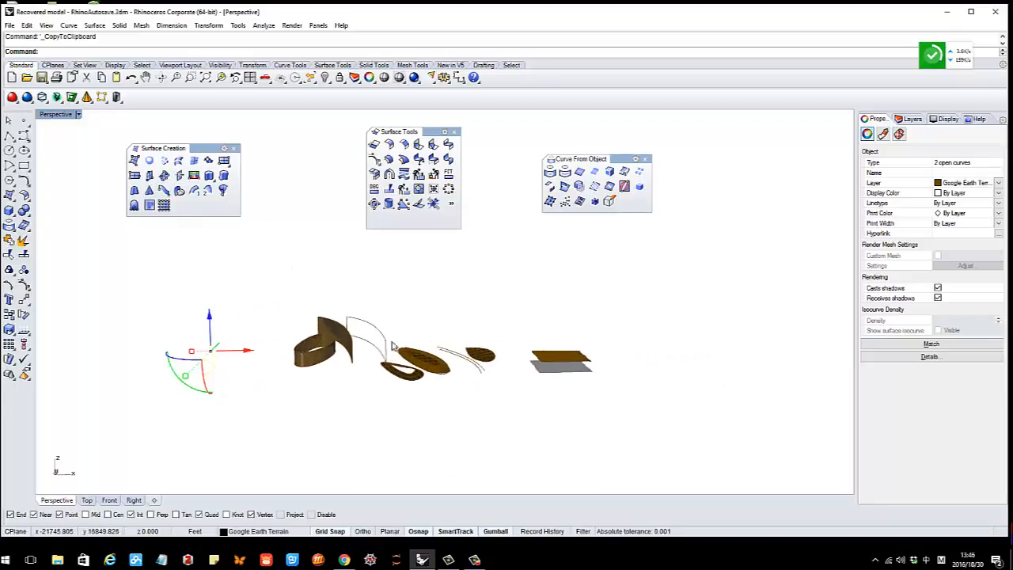
pyautogui.scroll(-2, 420, 361)
pyautogui.scroll(1, 511, 364)
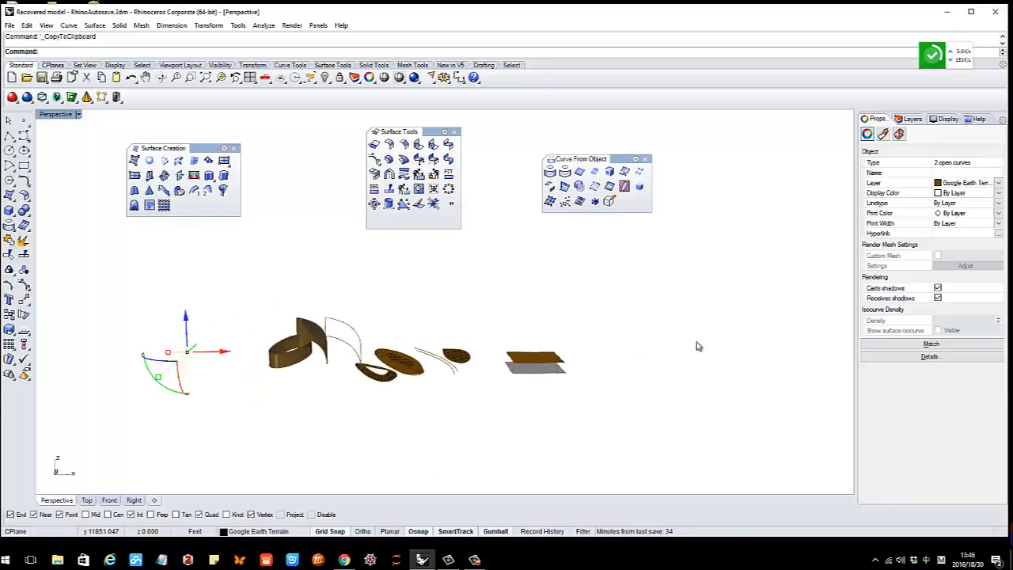
pyautogui.scroll(-3, 472, 327)
pyautogui.click(469, 333)
pyautogui.moveTo(469, 333); pyautogui.dragTo(523, 357, button='right')
pyautogui.scroll(3, 486, 346)
pyautogui.scroll(3, 506, 368)
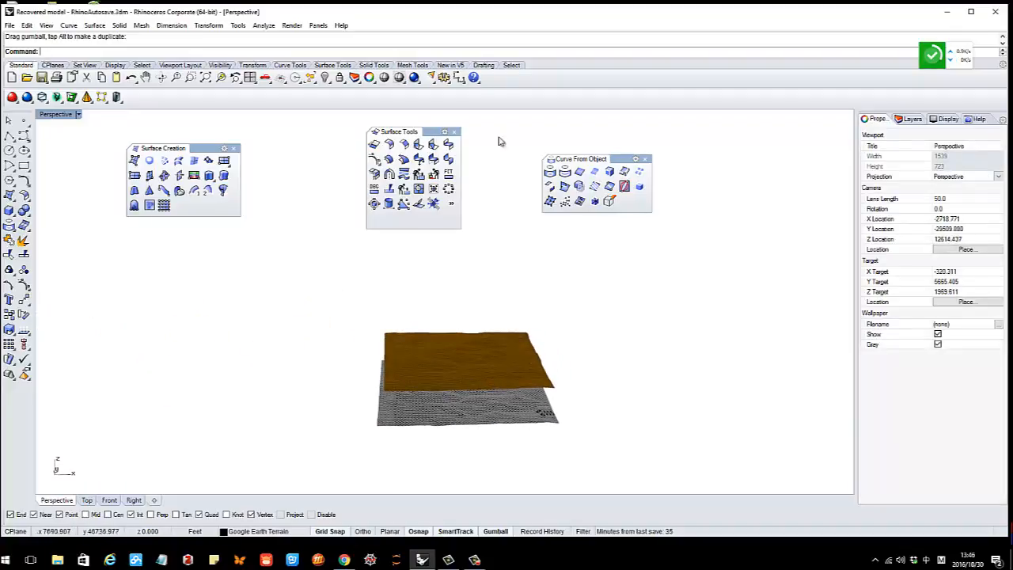
pyautogui.click(416, 79)
pyautogui.click(430, 97)
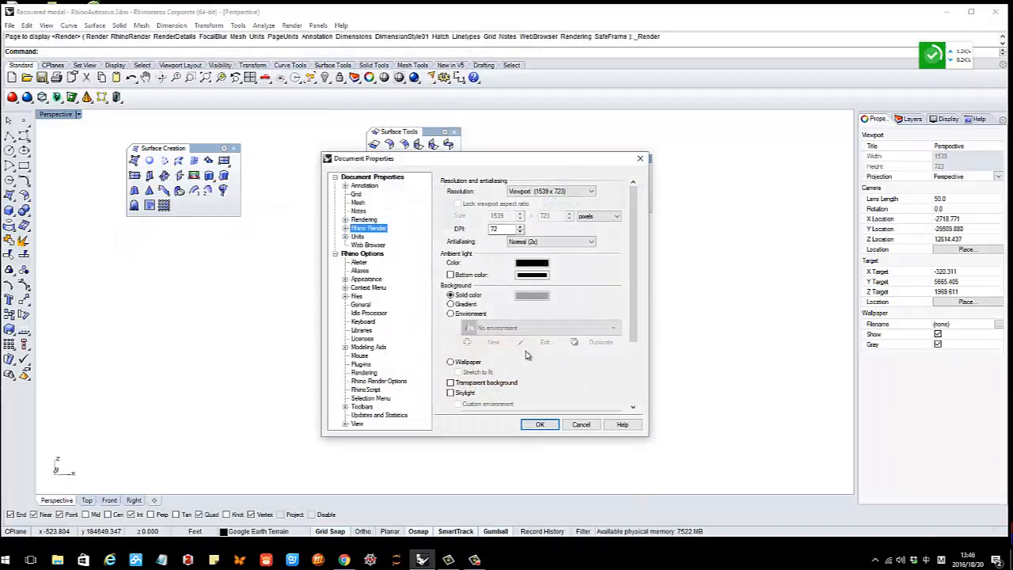
pyautogui.click(578, 422)
pyautogui.click(399, 79)
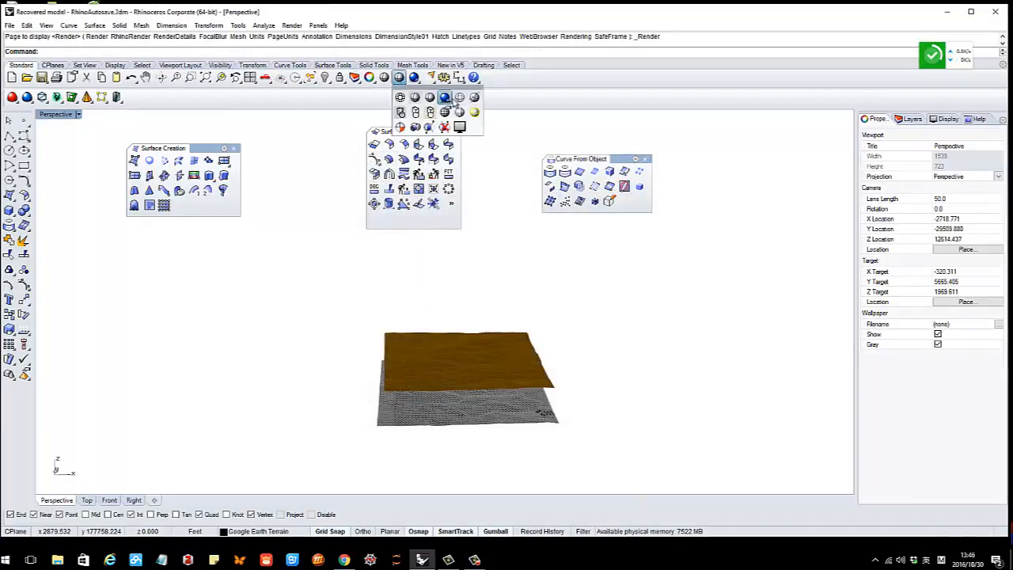
pyautogui.click(445, 101)
# Hide the brown terrain surface to reveal the satellite-textured terrain
pyautogui.scroll(2, 486, 386)
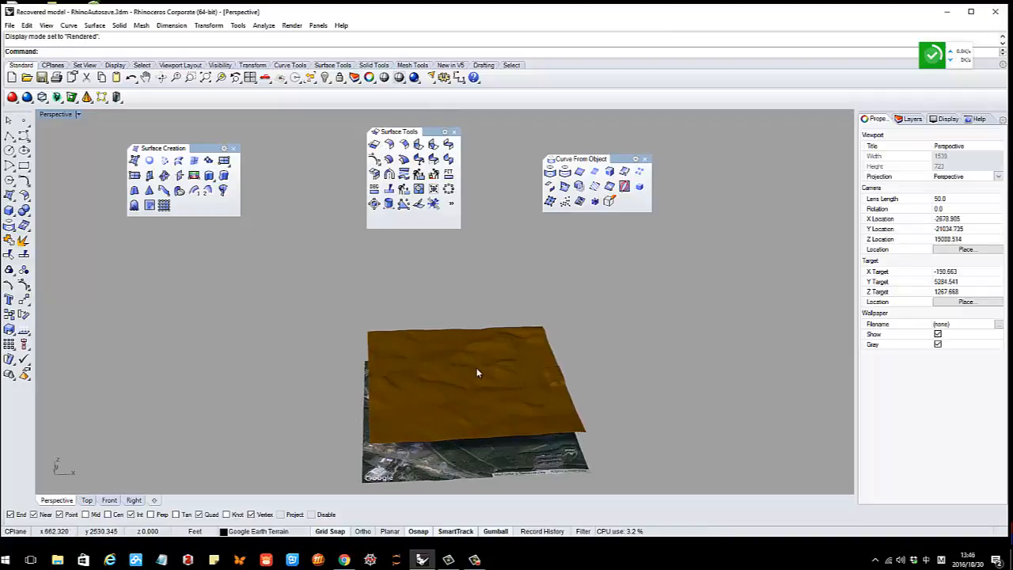
pyautogui.click(472, 374)
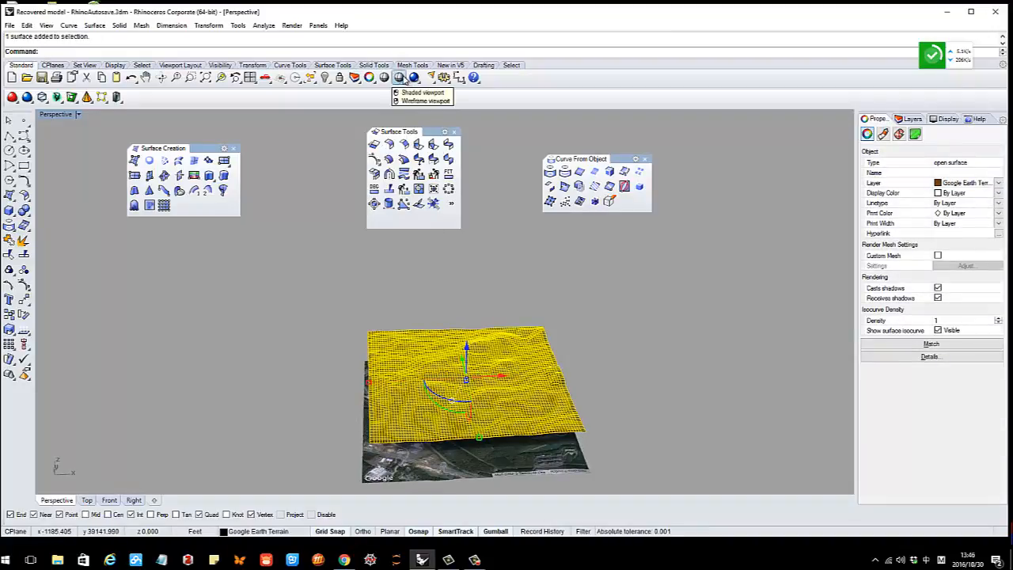
pyautogui.click(325, 78)
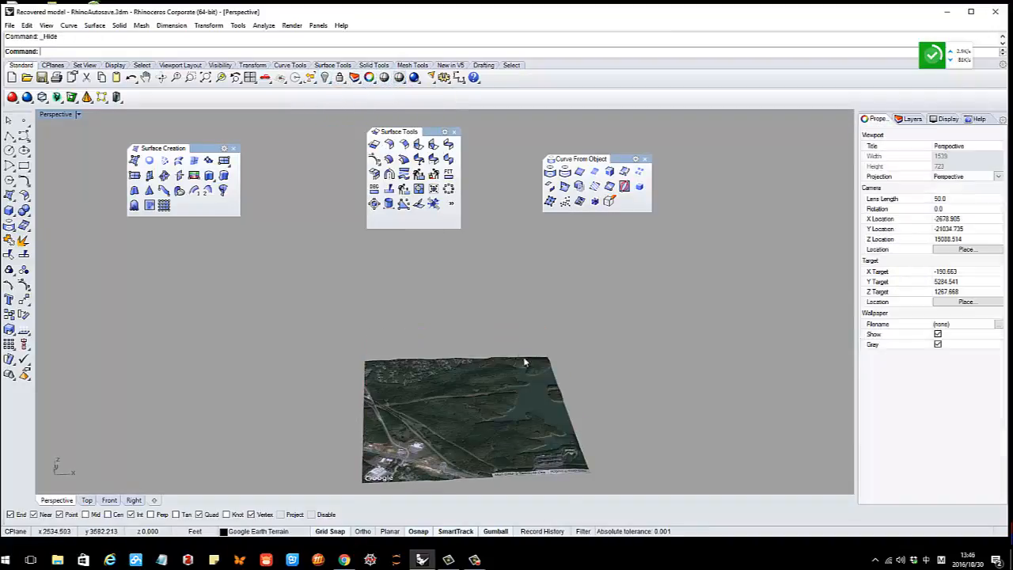
pyautogui.moveTo(508, 396); pyautogui.dragTo(473, 326, button='right')
pyautogui.scroll(2, 472, 356)
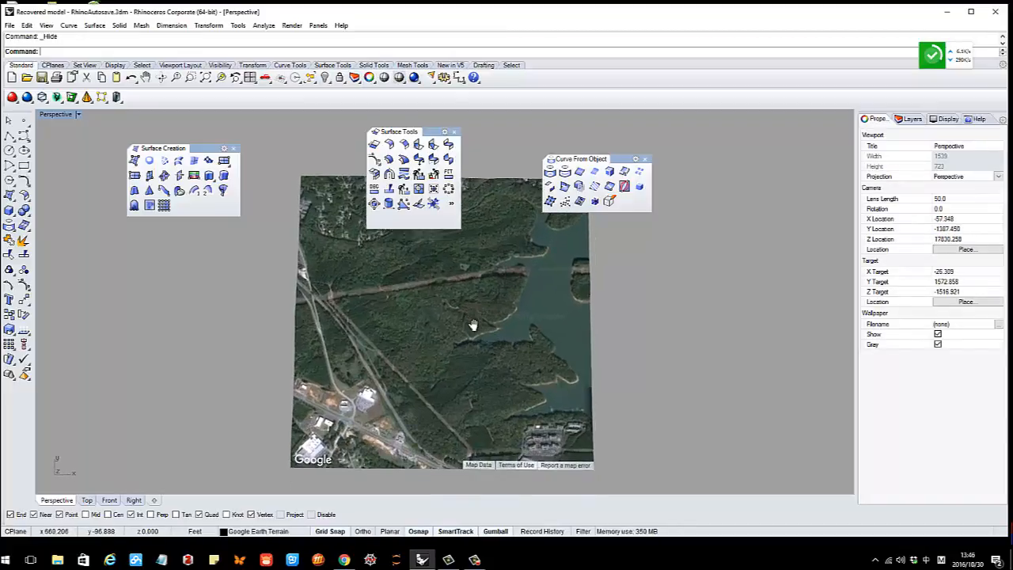
pyautogui.scroll(3, 389, 369)
pyautogui.scroll(-5, 423, 385)
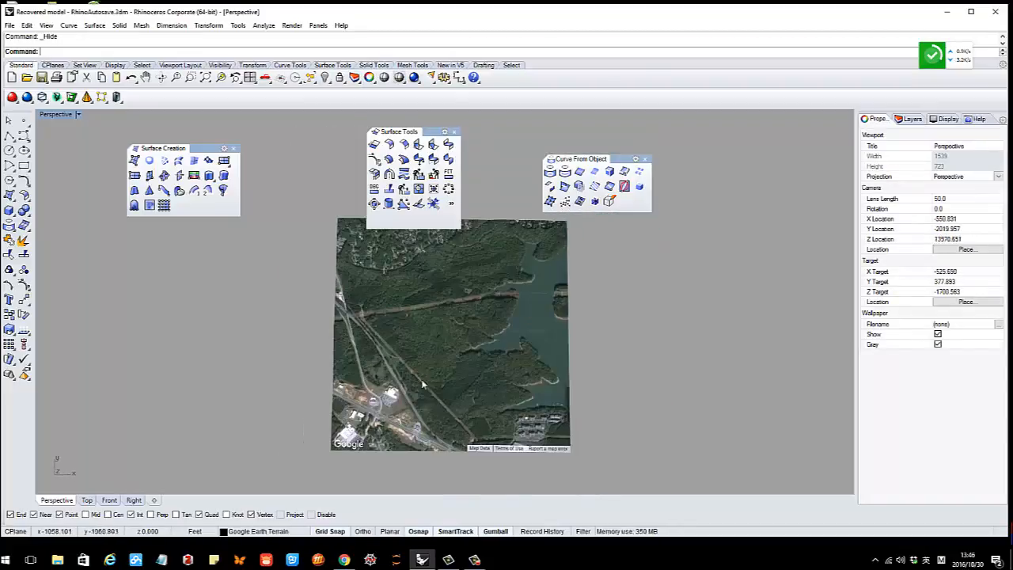
# Close the floating toolbars, maximize the Top view and set it to Rendered
pyautogui.doubleClick(57, 114)
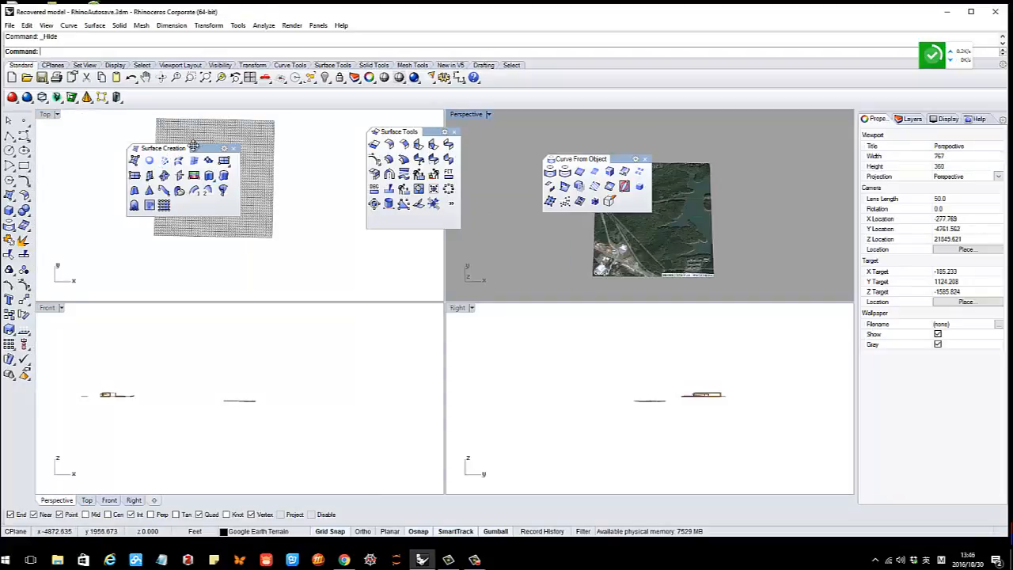
pyautogui.click(233, 149)
pyautogui.click(455, 132)
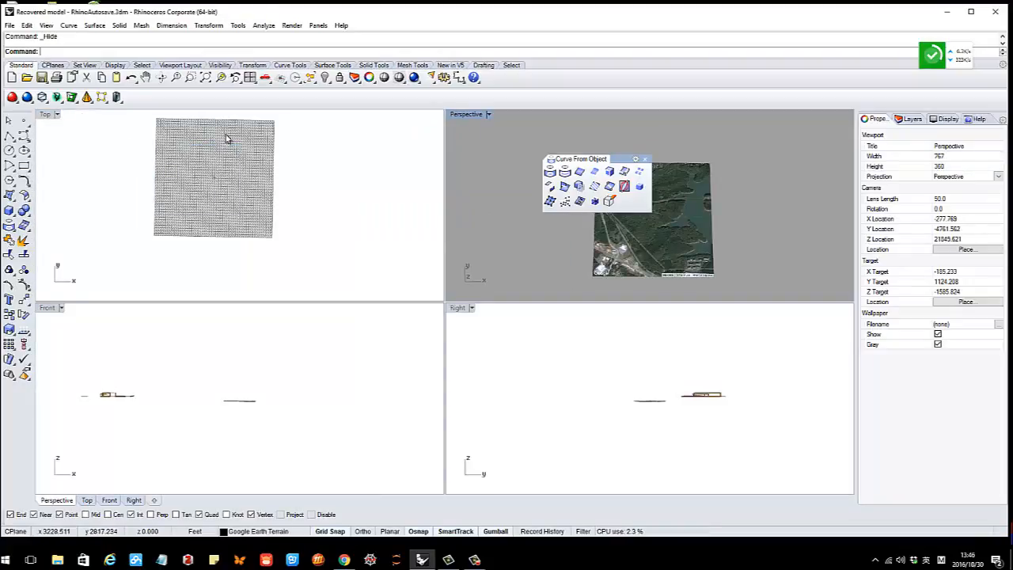
pyautogui.doubleClick(45, 115)
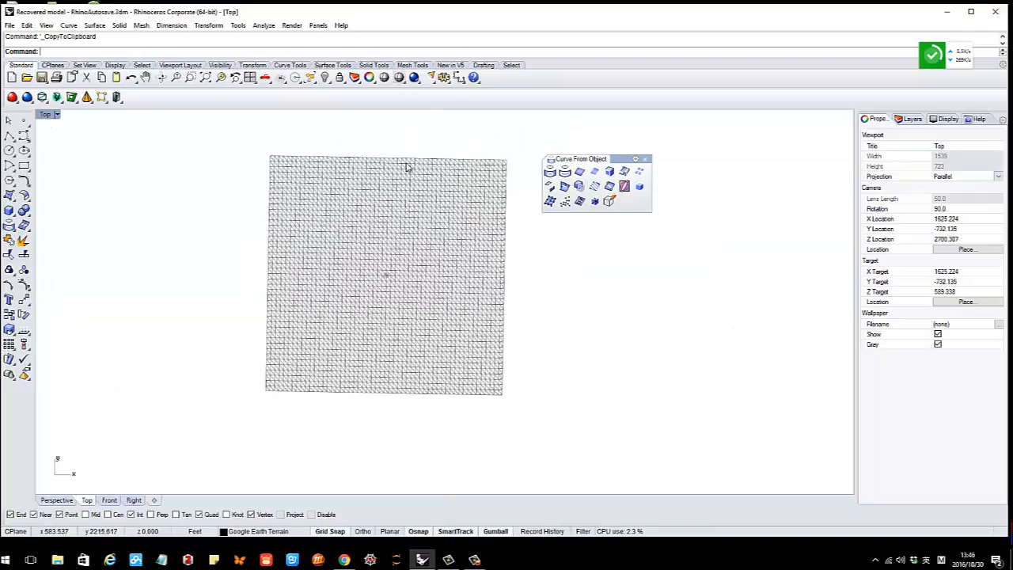
pyautogui.click(399, 78)
pyautogui.click(446, 98)
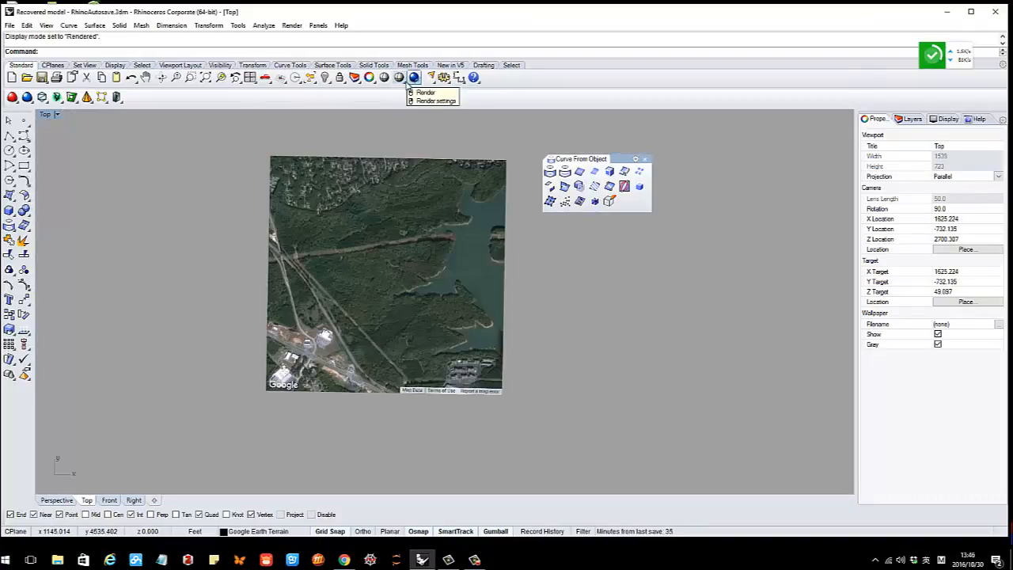
pyautogui.click(405, 82)
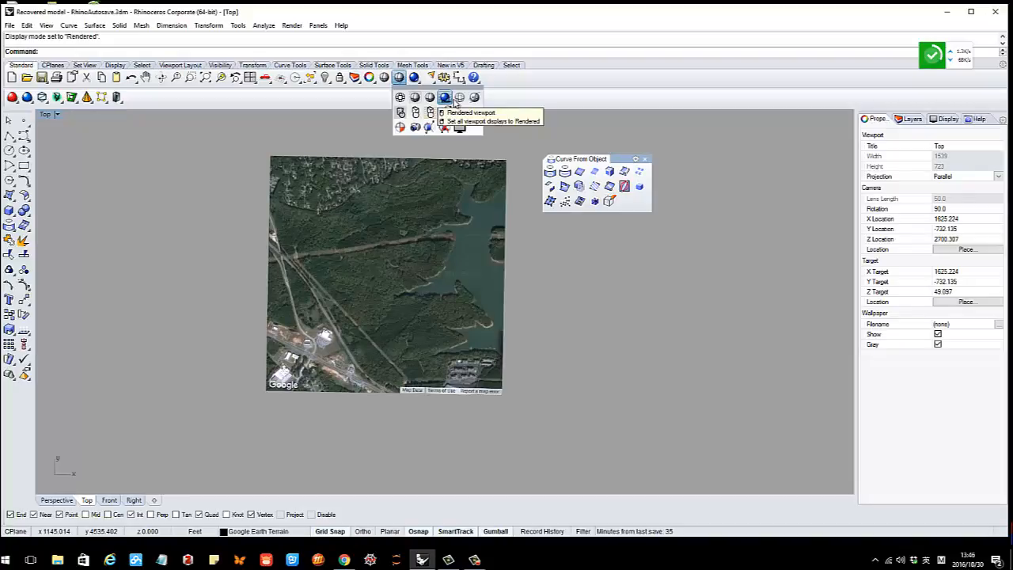
pyautogui.click(525, 146)
# Pan and zoom the Top view to frame the aerial map
pyautogui.moveTo(394, 225); pyautogui.dragTo(423, 244, button='right')
pyautogui.scroll(2, 388, 270)
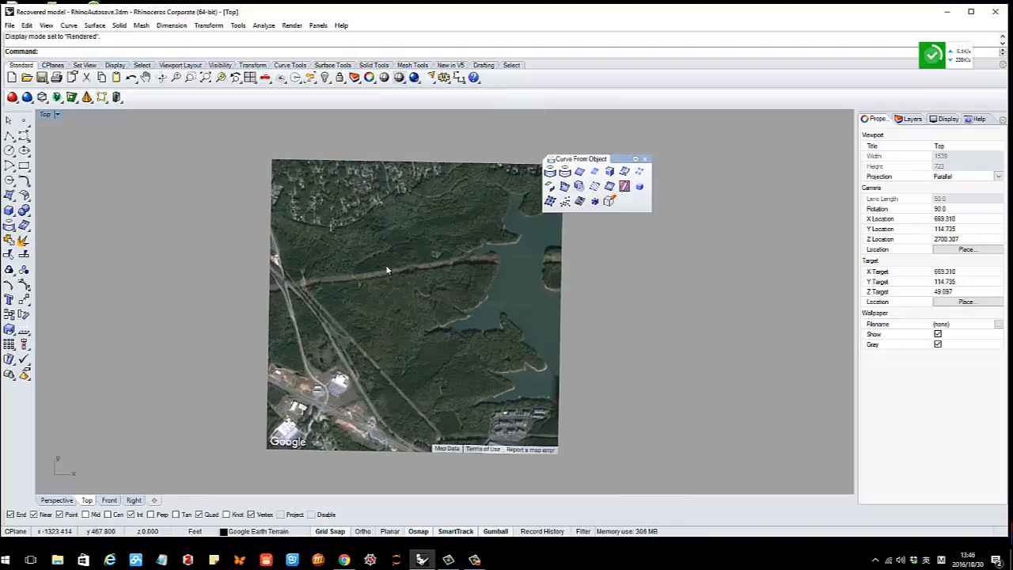
pyautogui.moveTo(430, 285); pyautogui.dragTo(368, 272, button='right')
pyautogui.scroll(2, 402, 273)
pyautogui.scroll(-2, 382, 284)
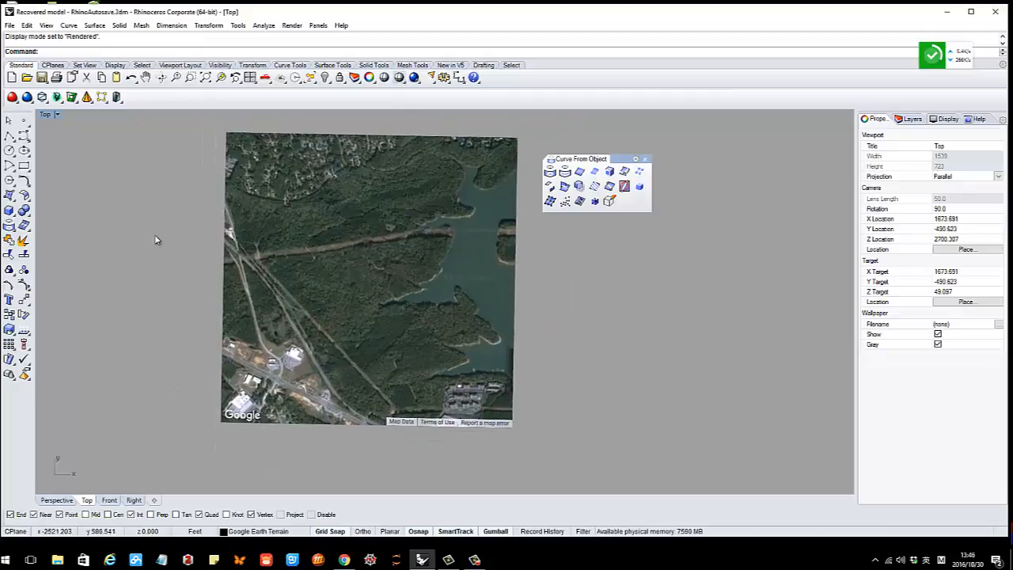
pyautogui.click(23, 137)
pyautogui.scroll(4, 234, 261)
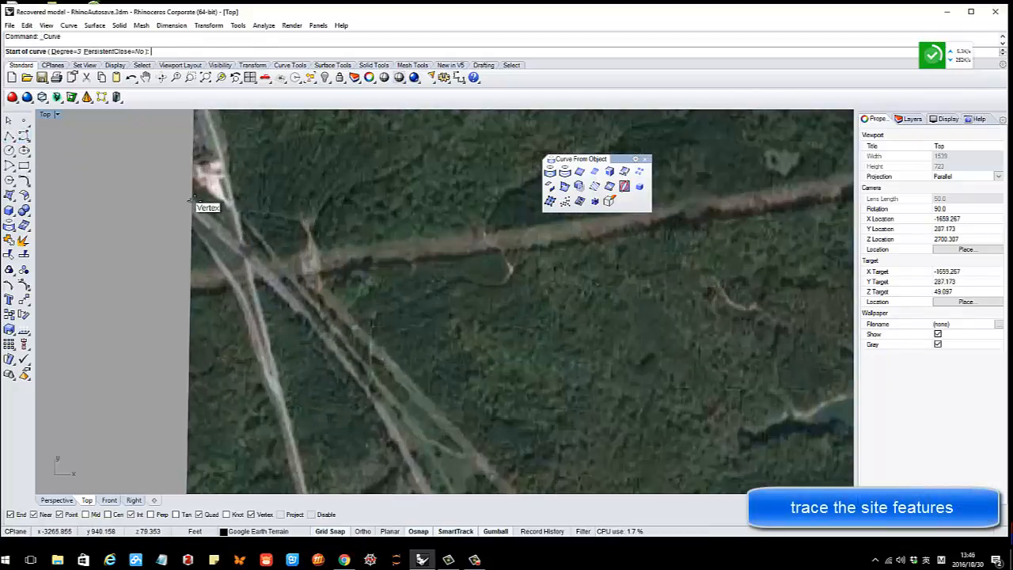
# Disable object snapping and cancel the pending curve
pyautogui.click(419, 534)
pyautogui.scroll(-4, 287, 373)
pyautogui.scroll(4, 288, 289)
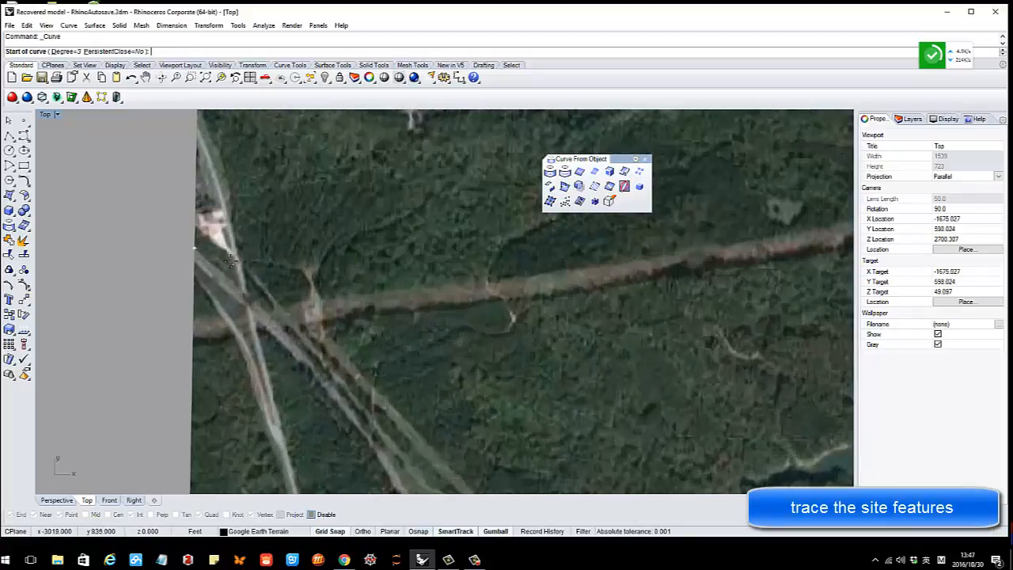
pyautogui.press('Escape')
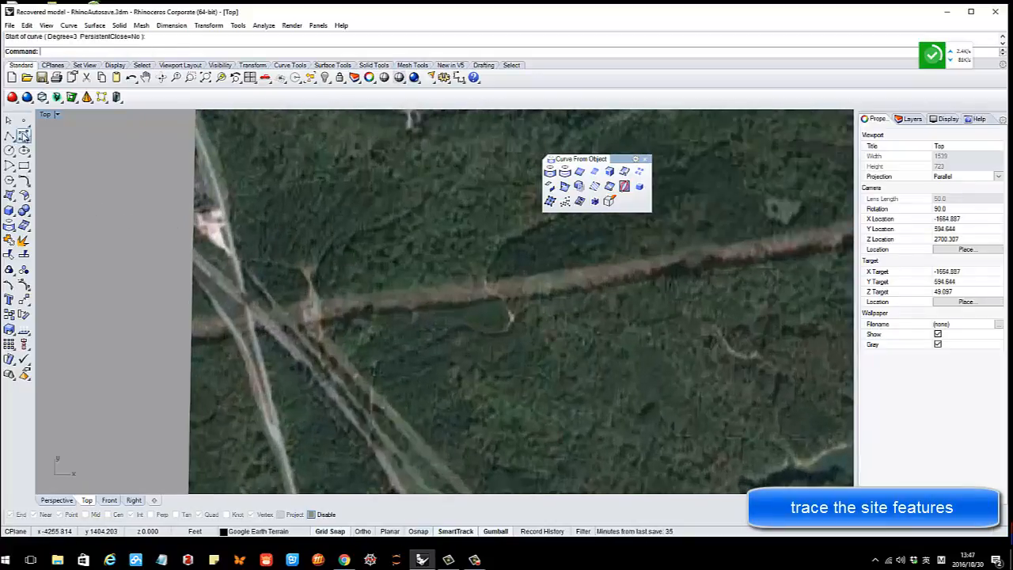
# Trace the diagonal road with an interpolated curve through points along it
pyautogui.click(24, 136)
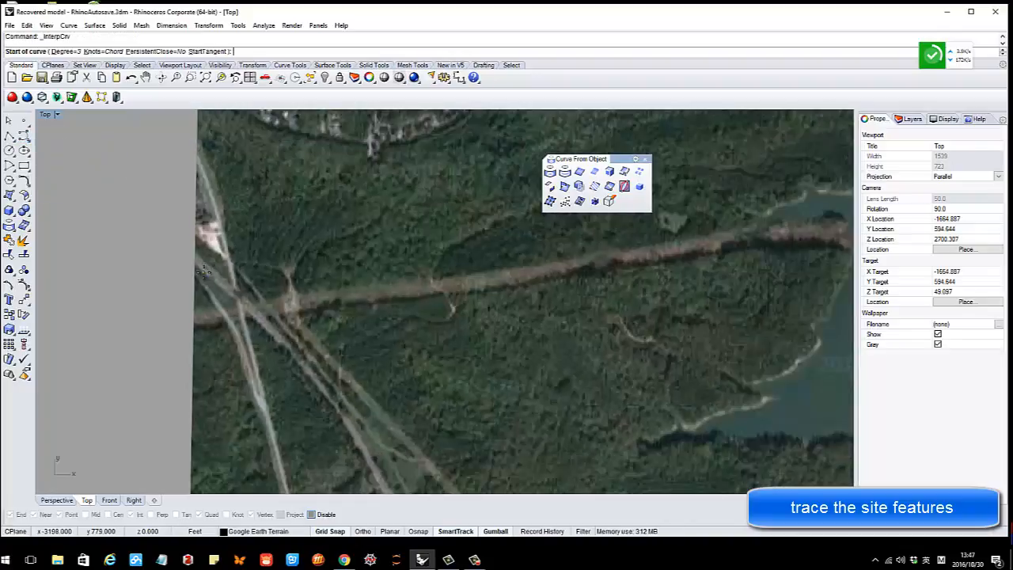
pyautogui.click(198, 253)
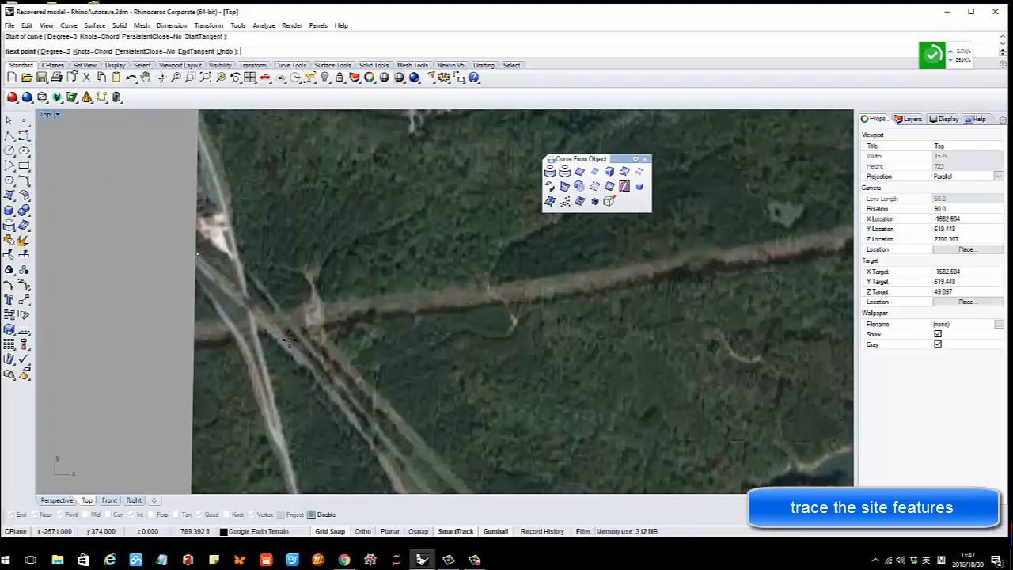
pyautogui.click(289, 341)
pyautogui.click(342, 287)
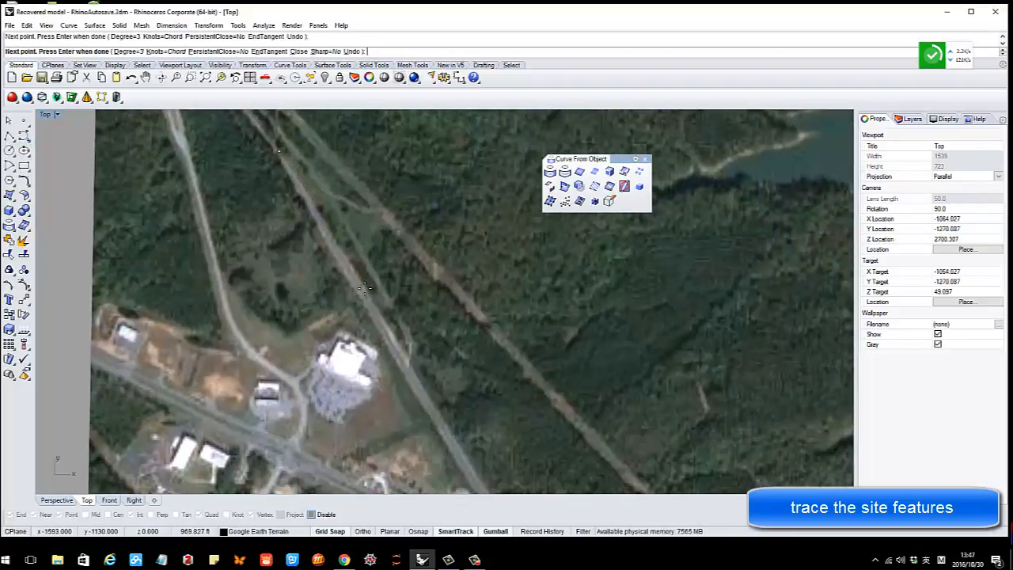
pyautogui.scroll(-4, 395, 345)
pyautogui.moveTo(402, 382); pyautogui.dragTo(342, 277, button='right')
pyautogui.scroll(2, 376, 313)
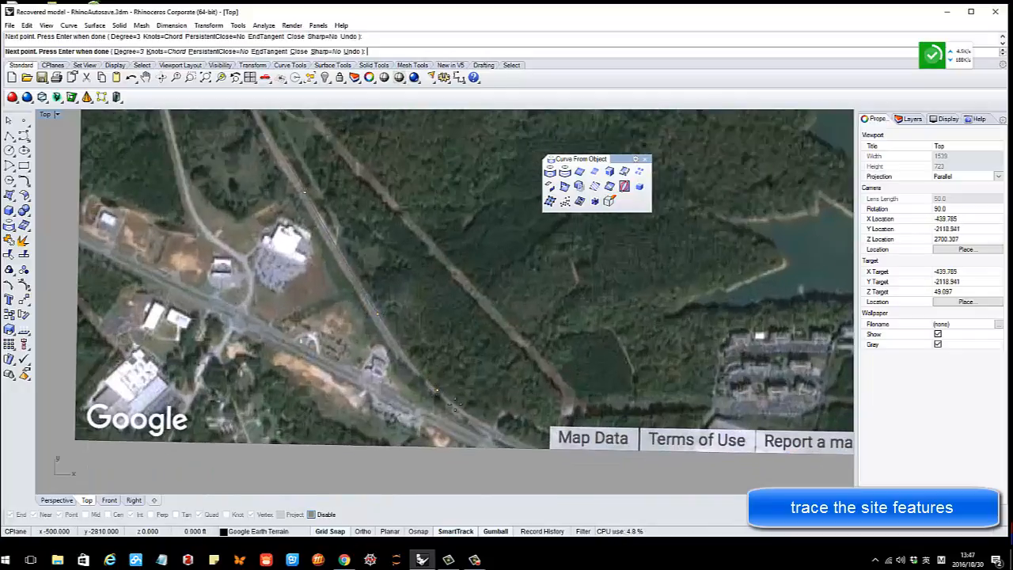
pyautogui.rightClick(538, 449)
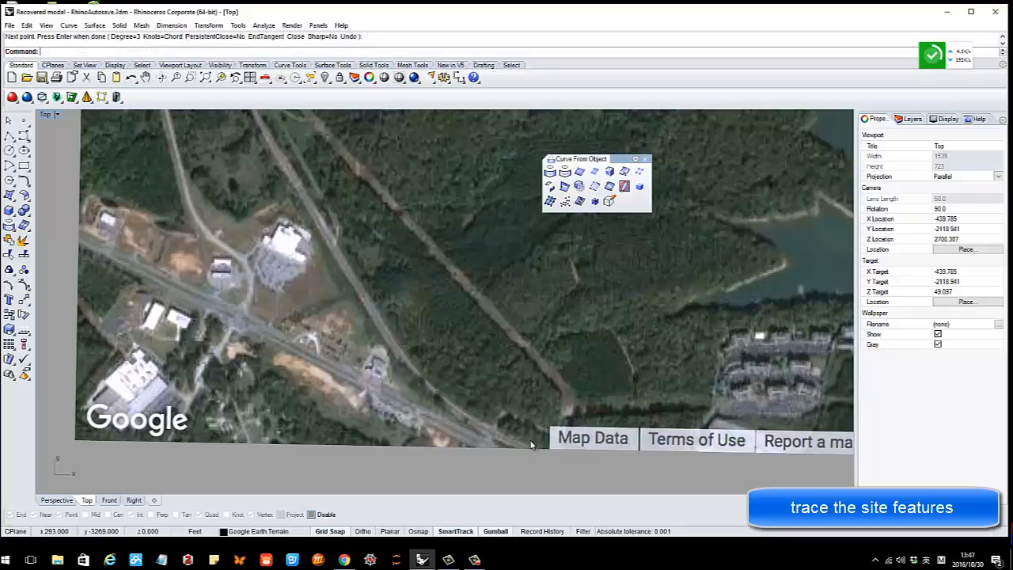
# Return to the four-viewport layout
pyautogui.scroll(-4, 467, 300)
pyautogui.moveTo(466, 267); pyautogui.dragTo(455, 341, button='right')
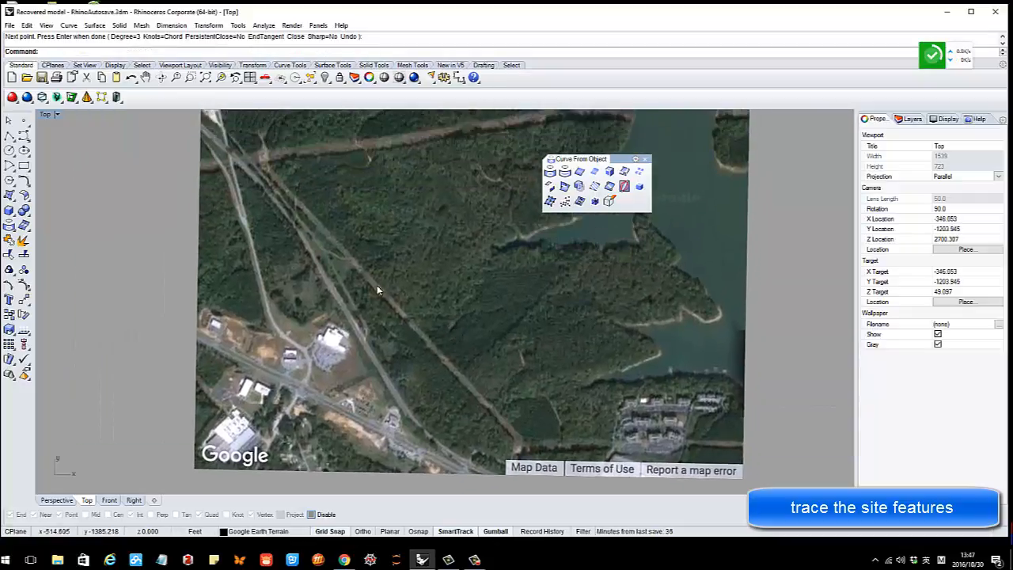
pyautogui.doubleClick(45, 114)
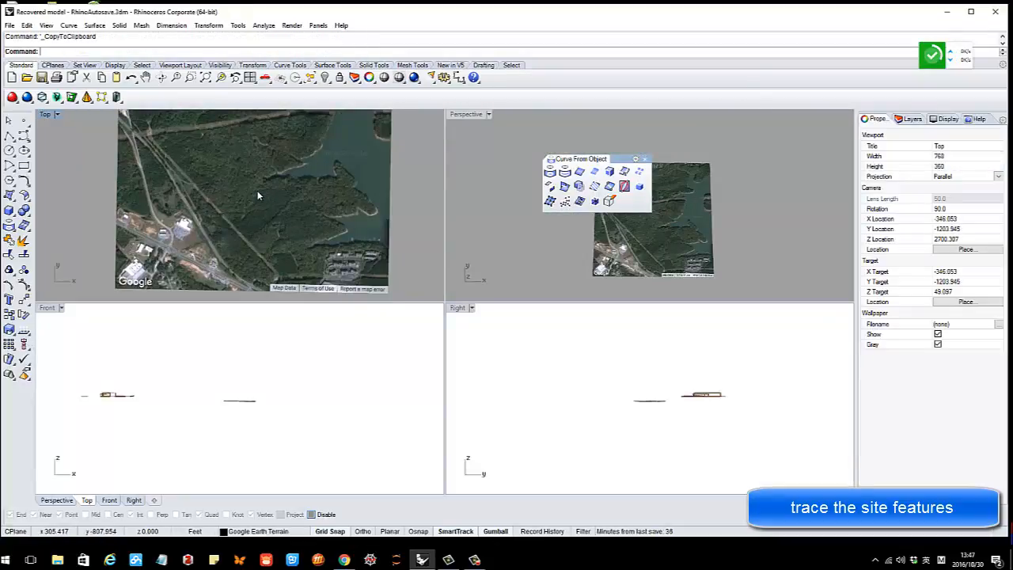
# Move the terrain mesh vertically with the gumball Z arrow in the Front view
pyautogui.moveTo(212, 184); pyautogui.dragTo(240, 222, button='right')
pyautogui.click(293, 194)
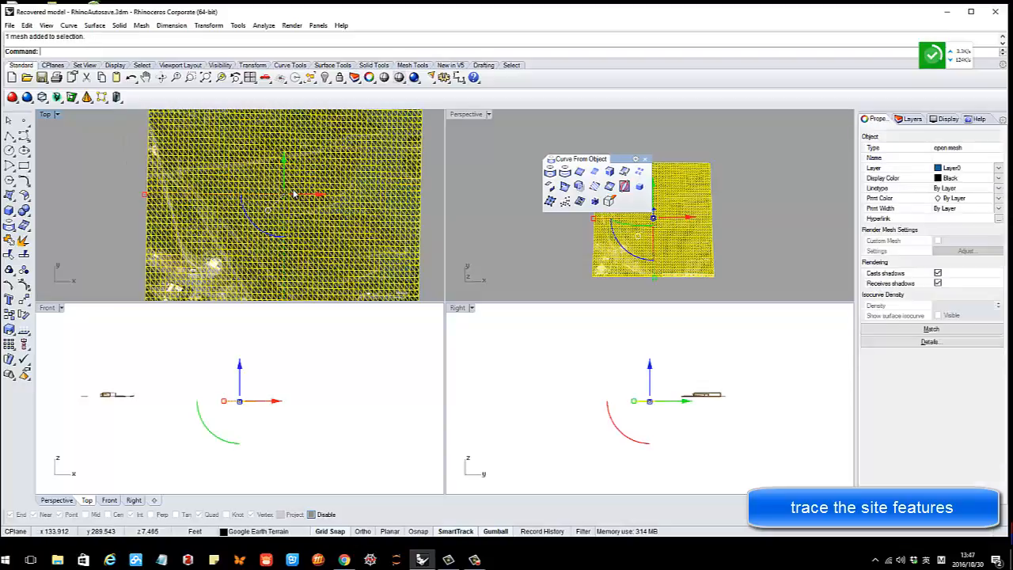
pyautogui.scroll(4, 244, 404)
pyautogui.scroll(5, 233, 410)
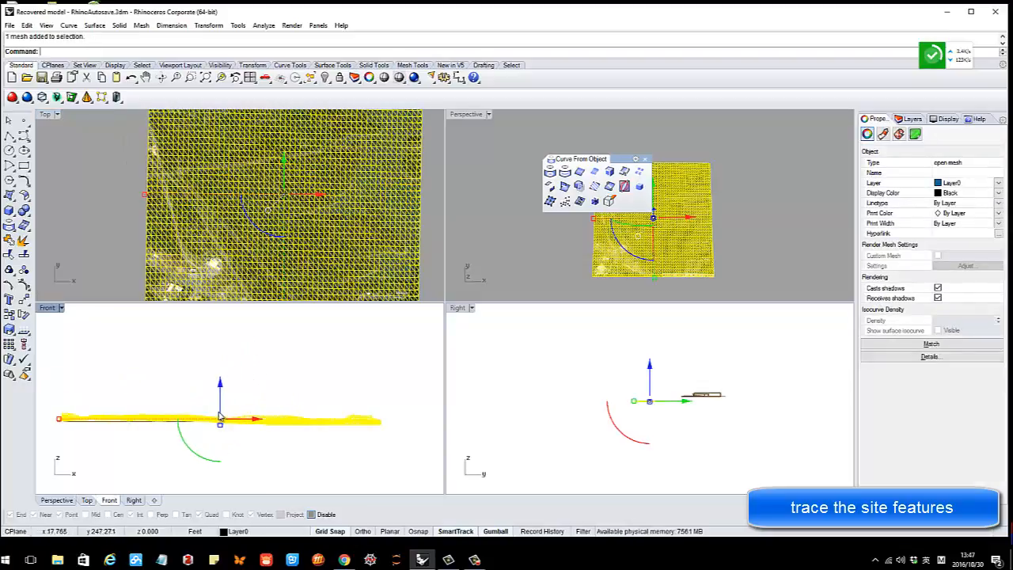
pyautogui.moveTo(222, 412); pyautogui.dragTo(260, 368, button='right')
pyautogui.scroll(2, 260, 367)
pyautogui.moveTo(257, 339)
pyautogui.mouseDown()
pyautogui.moveTo(257, 358)
pyautogui.moveTo(258, 349)
pyautogui.mouseUp()
pyautogui.hotkey('ctrl', 'c')
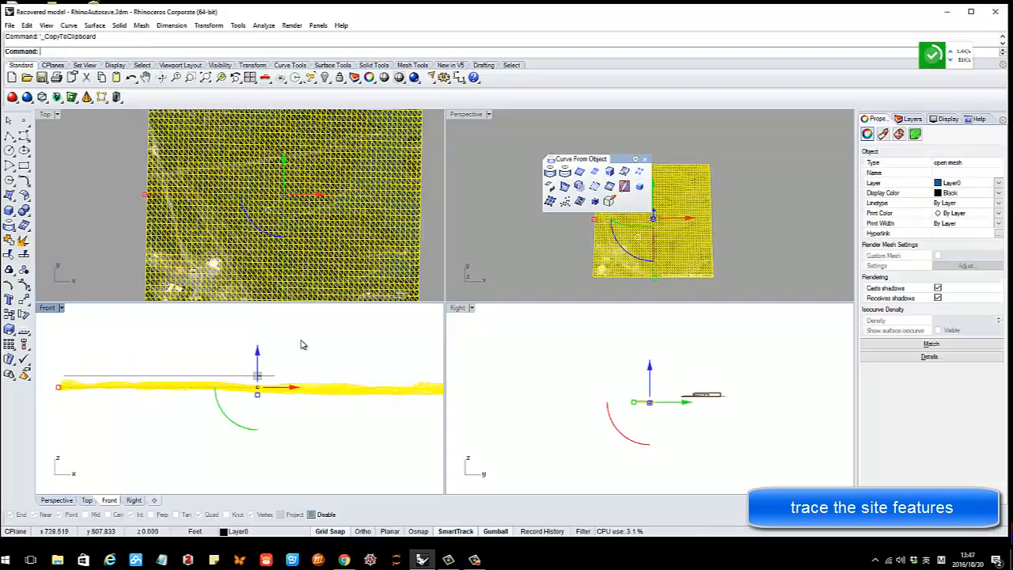
pyautogui.click(301, 341)
# Maximize the Top view to show the whole aerial image
pyautogui.scroll(3, 175, 212)
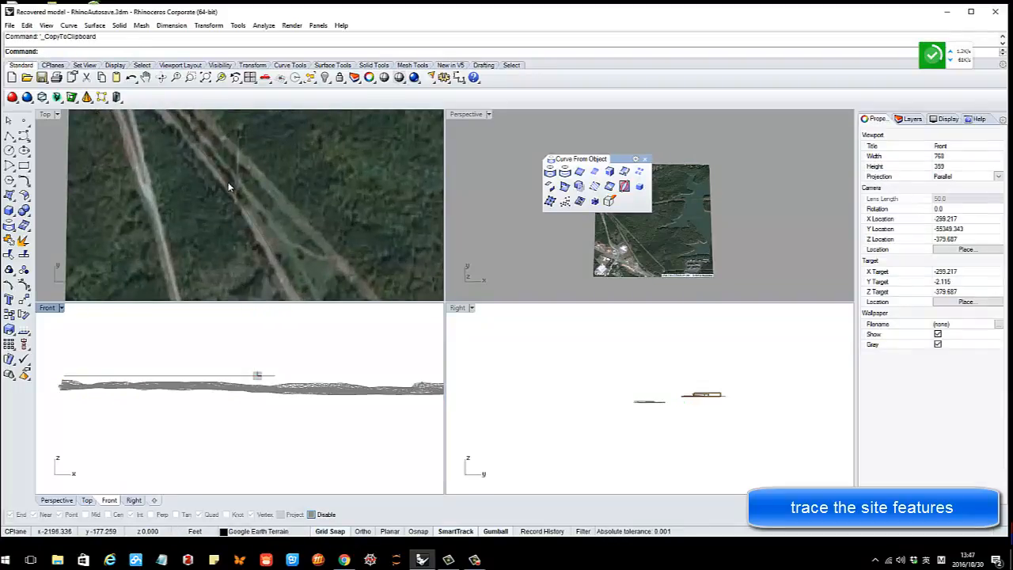
pyautogui.doubleClick(45, 114)
pyautogui.scroll(-6, 386, 245)
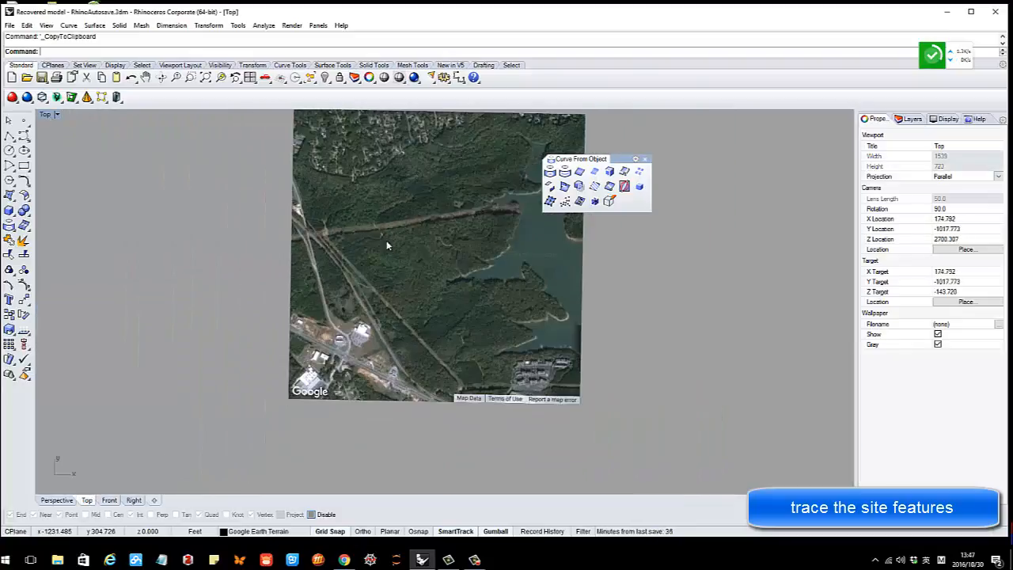
# Check the traced road curve by selecting it, then pan the aerial map
pyautogui.scroll(5, 336, 279)
pyautogui.click(353, 247)
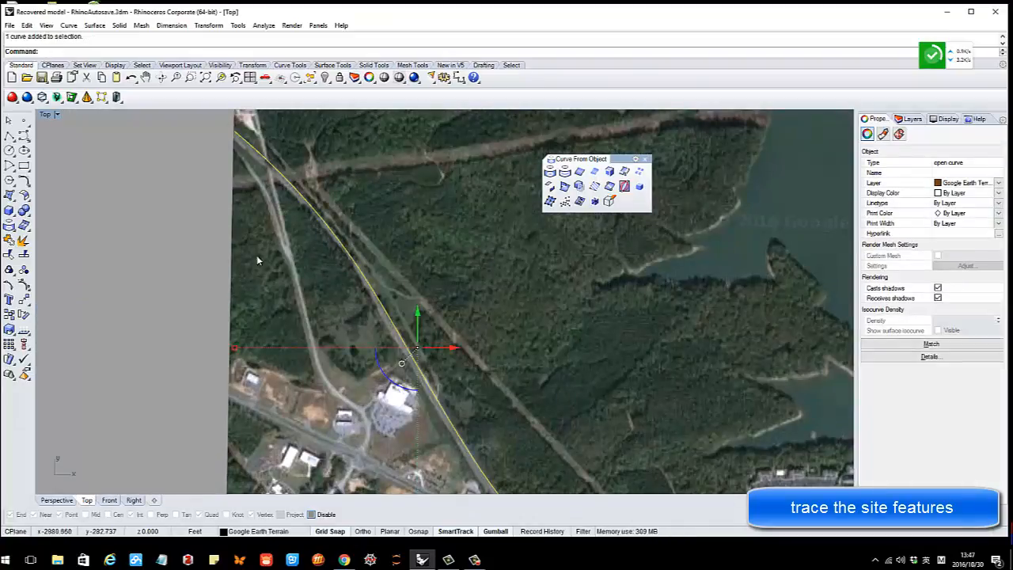
pyautogui.click(192, 260)
pyautogui.scroll(-2, 304, 273)
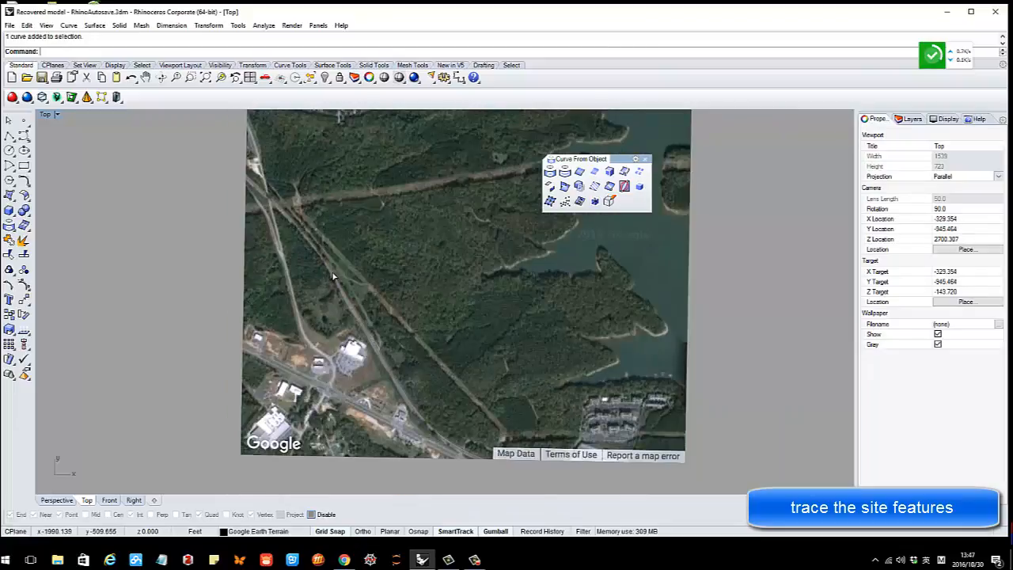
pyautogui.click(337, 277)
pyautogui.click(191, 284)
pyautogui.moveTo(370, 289); pyautogui.dragTo(348, 282, button='right')
pyautogui.hotkey('ctrl', 'c')
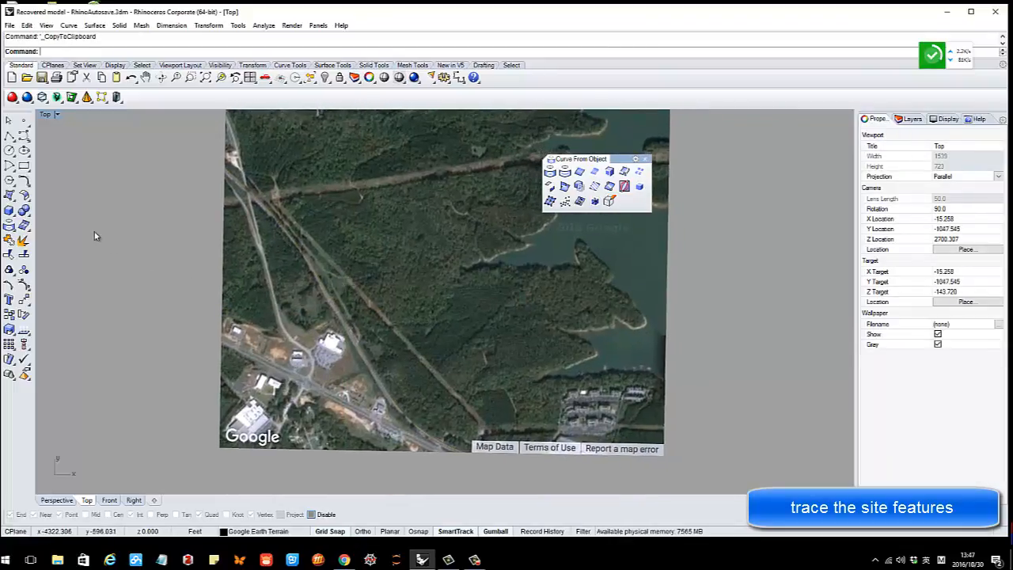
# Zoom onto the white building, pick two interpolated-curve points on its edge, then cancel
pyautogui.click(24, 137)
pyautogui.click(42, 137)
pyautogui.scroll(3, 275, 369)
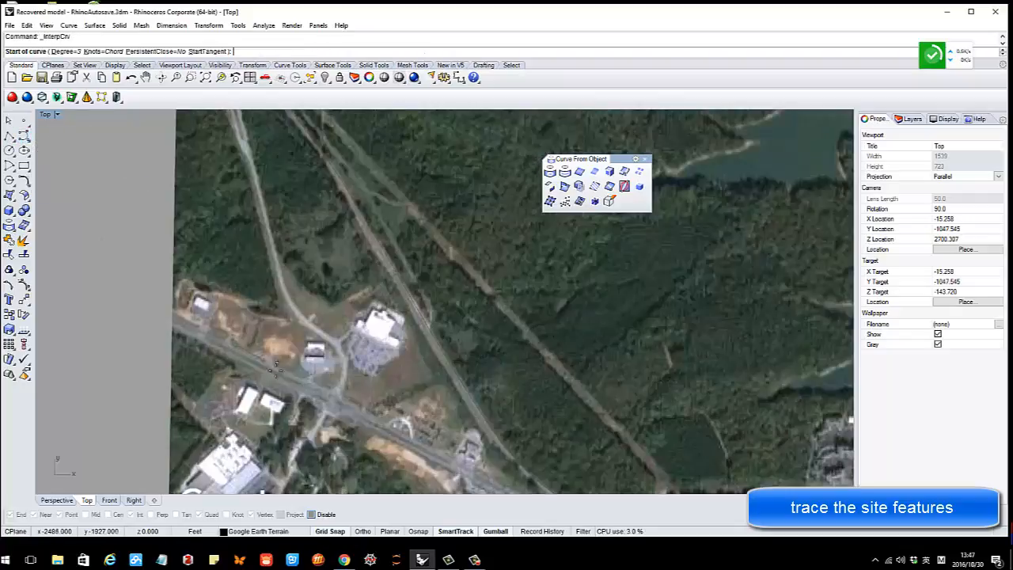
pyautogui.moveTo(276, 369); pyautogui.dragTo(282, 320, button='right')
pyautogui.scroll(7, 388, 274)
pyautogui.click(348, 269)
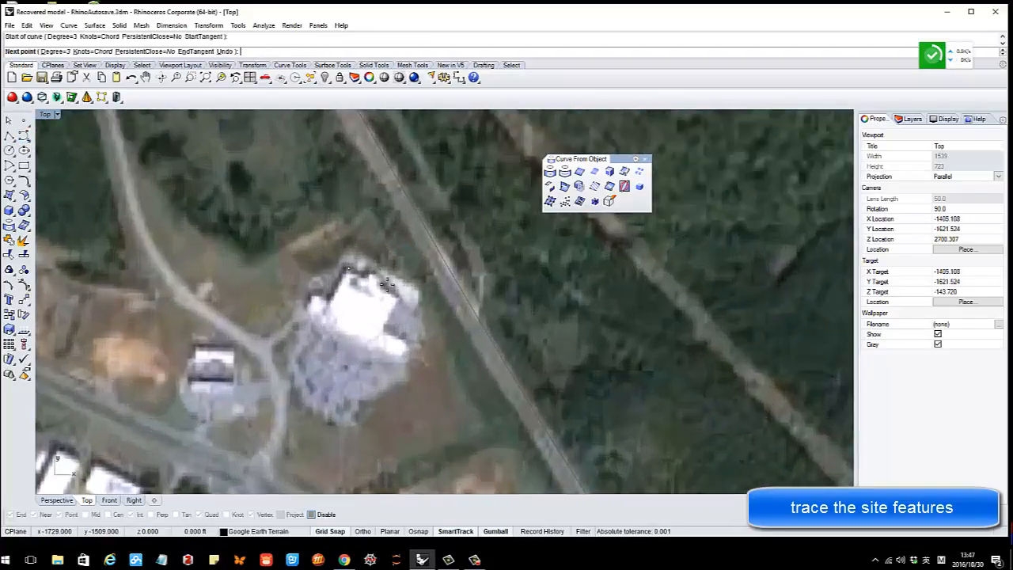
pyautogui.click(392, 295)
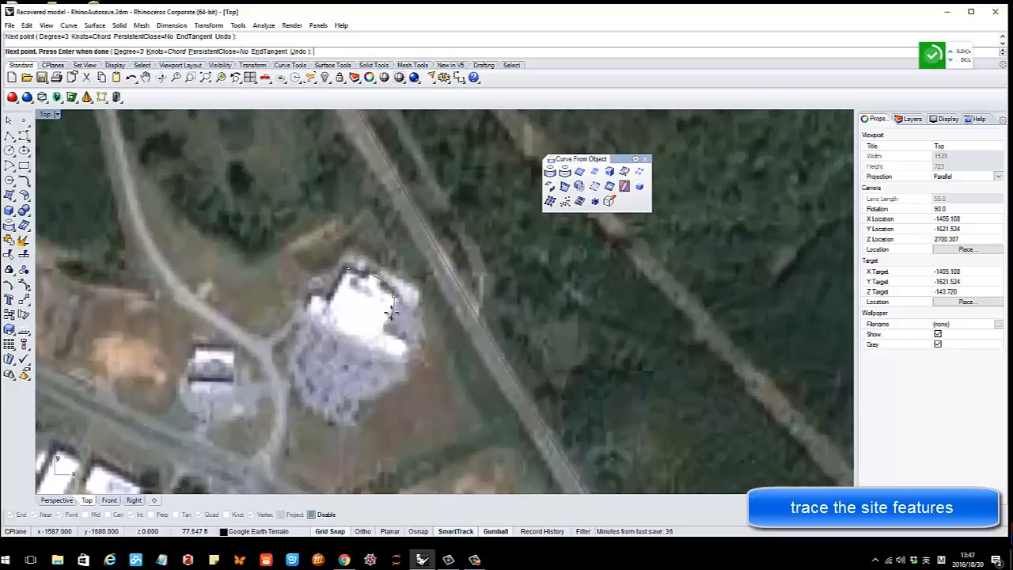
pyautogui.press('Escape')
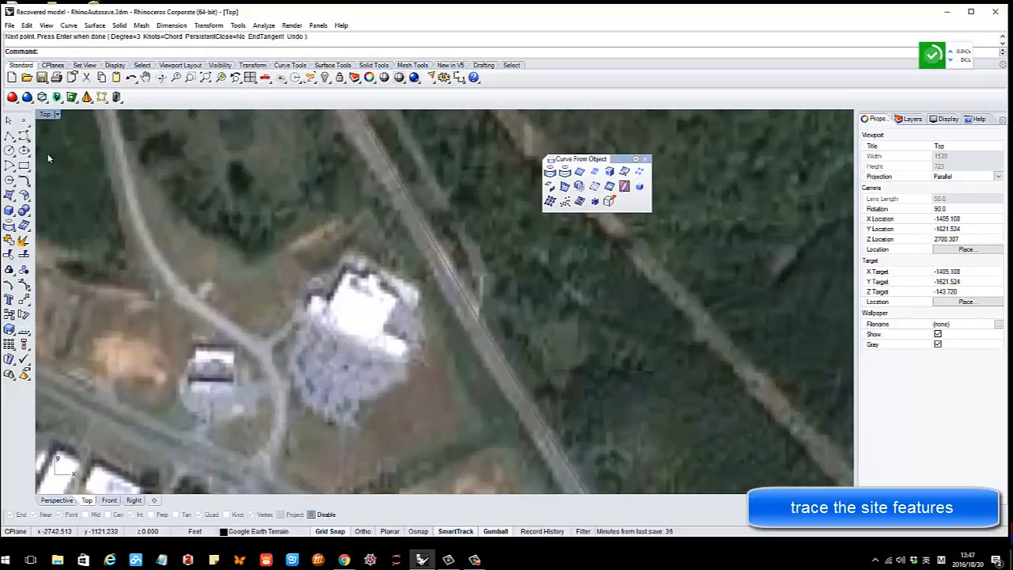
# Trace the large white building's corners with a closed polyline
pyautogui.click(10, 136)
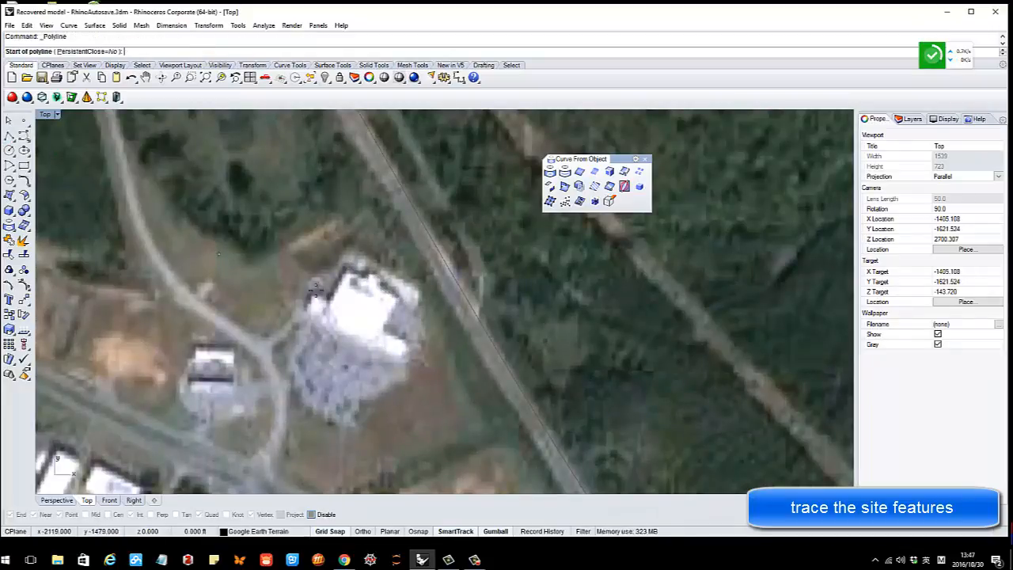
pyautogui.click(346, 271)
pyautogui.click(397, 297)
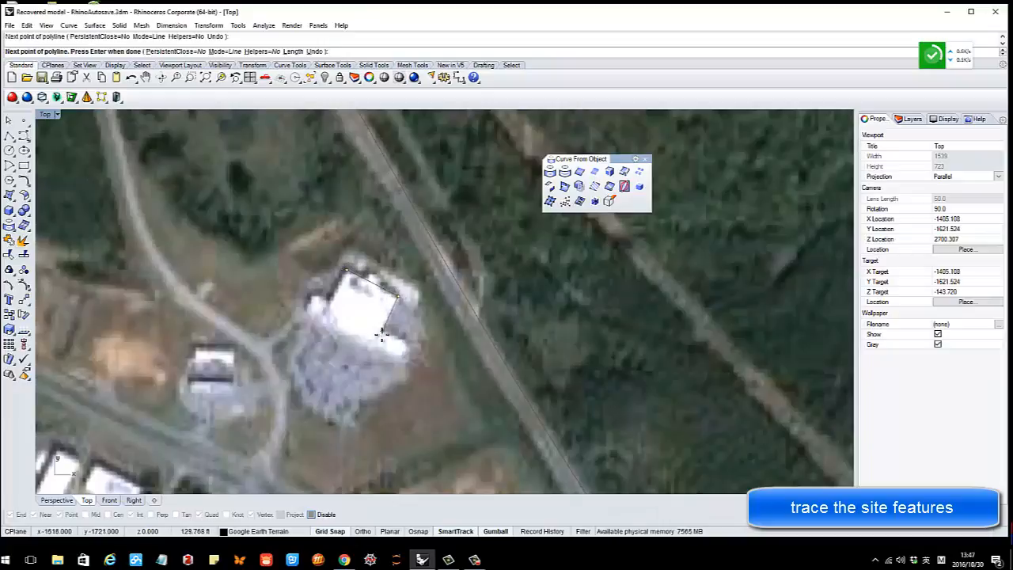
pyautogui.click(403, 352)
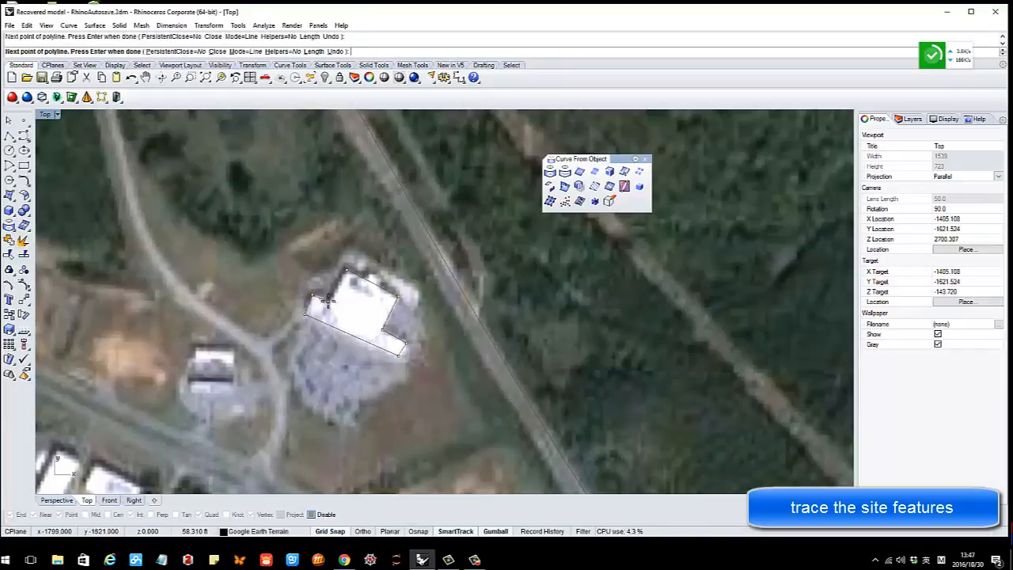
pyautogui.click(329, 301)
pyautogui.click(346, 270)
# Draw a 3-point rectangle over the smaller building to its left
pyautogui.rightClick(351, 275)
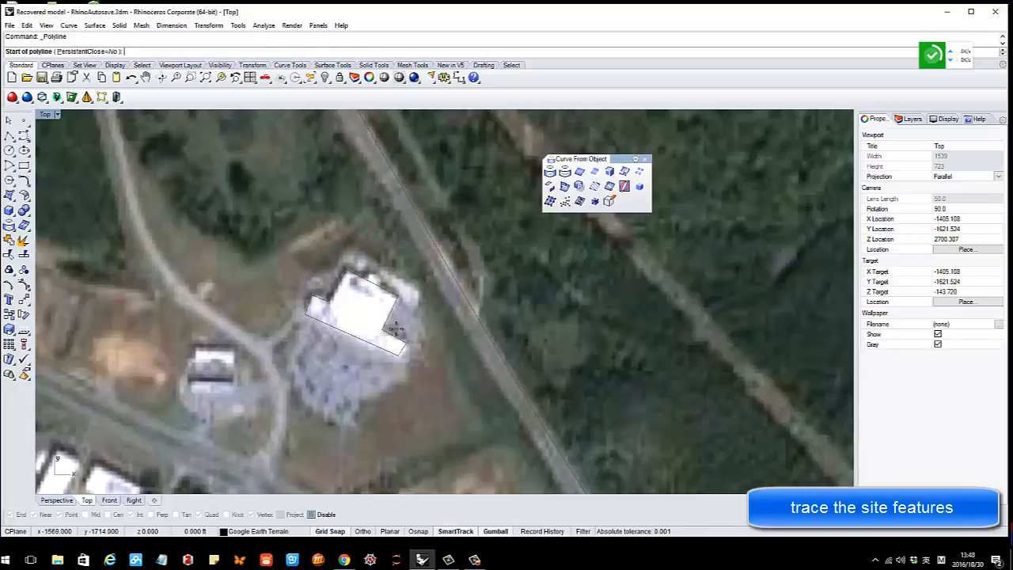
pyautogui.scroll(-3, 396, 327)
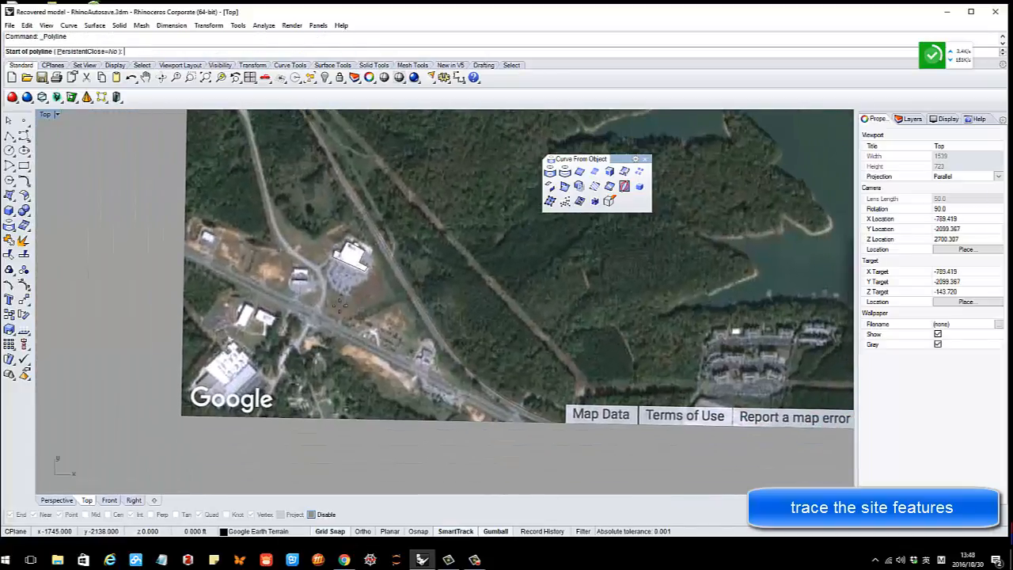
pyautogui.scroll(3, 339, 305)
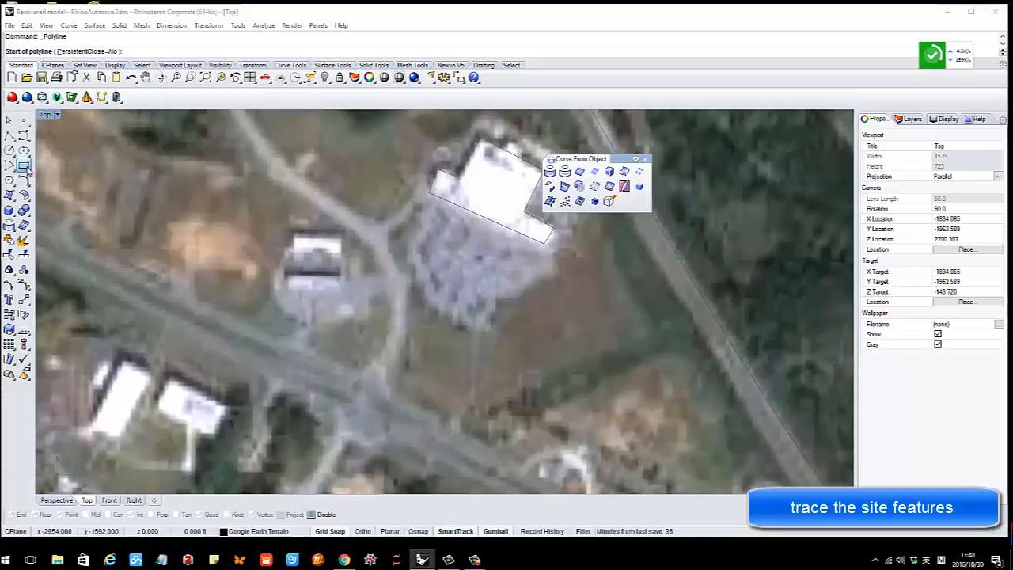
pyautogui.click(27, 169)
pyautogui.click(59, 170)
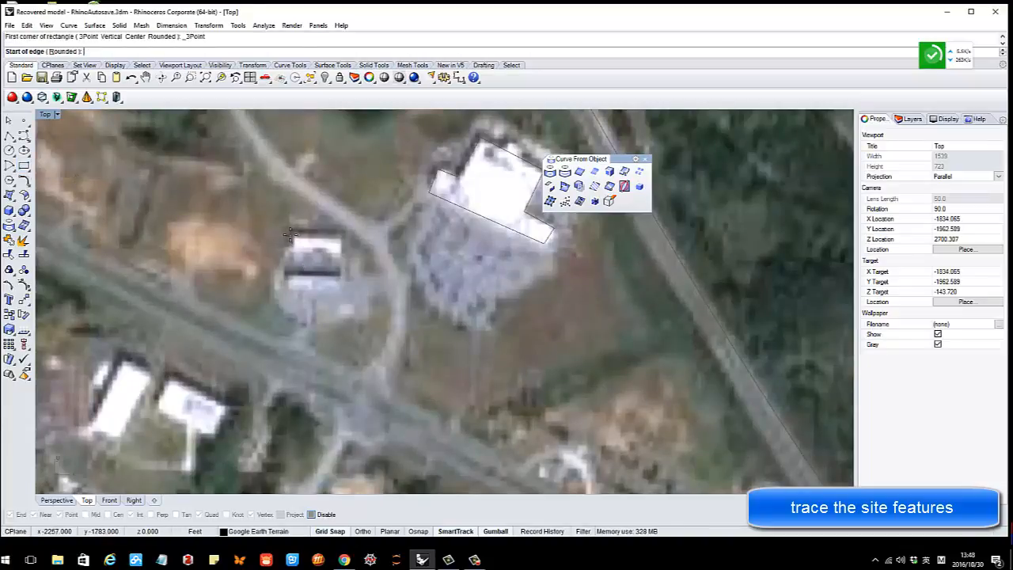
pyautogui.click(288, 235)
pyautogui.click(342, 232)
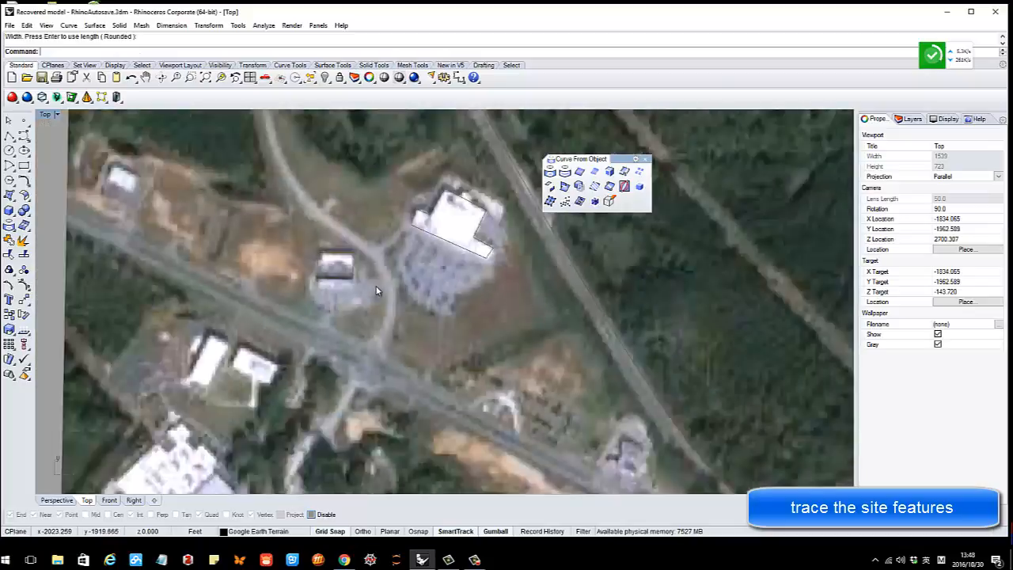
pyautogui.click(342, 279)
pyautogui.scroll(-5, 364, 296)
pyautogui.moveTo(412, 303); pyautogui.dragTo(346, 299, button='right')
pyautogui.scroll(-2, 302, 253)
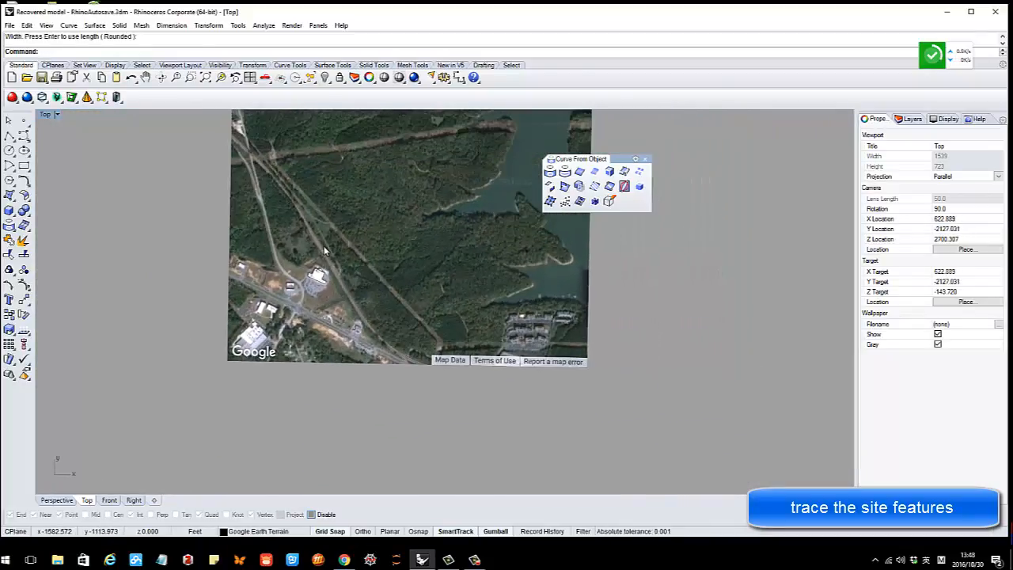
# Start Offset Curve on the selected yellow road curve at a 377.294 distance
pyautogui.scroll(3, 323, 252)
pyautogui.click(325, 261)
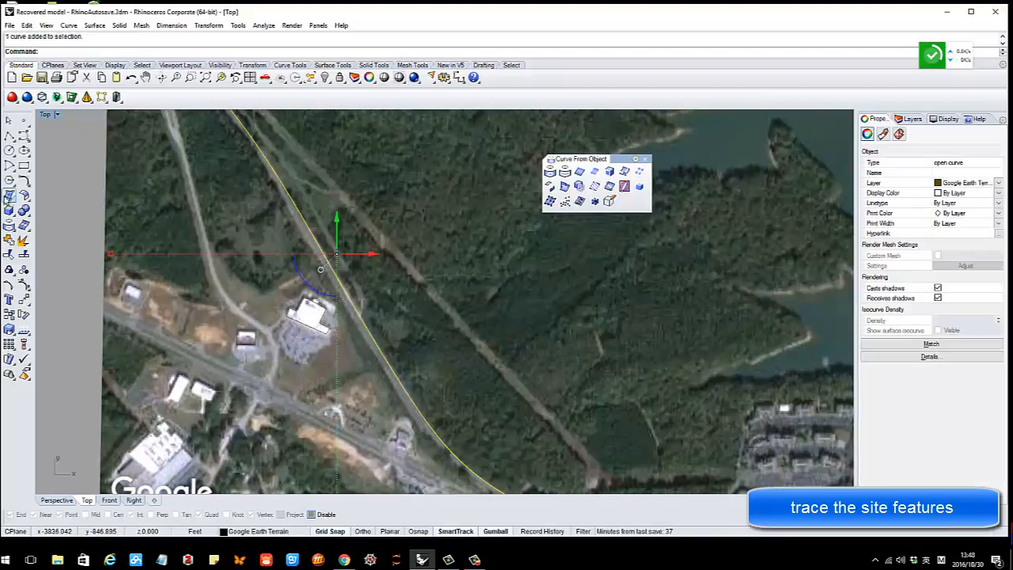
pyautogui.click(25, 181)
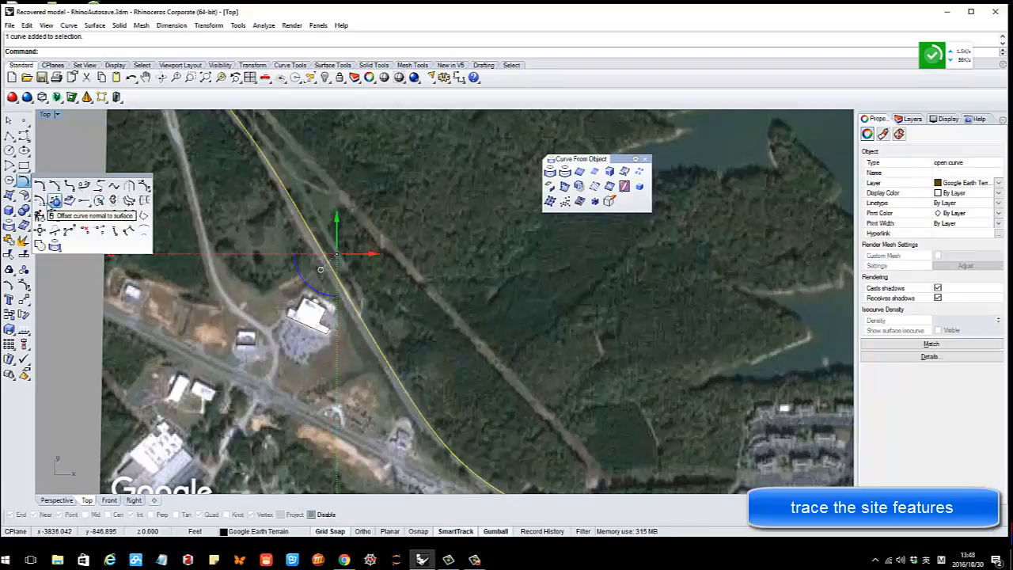
pyautogui.click(99, 201)
pyautogui.scroll(5, 344, 271)
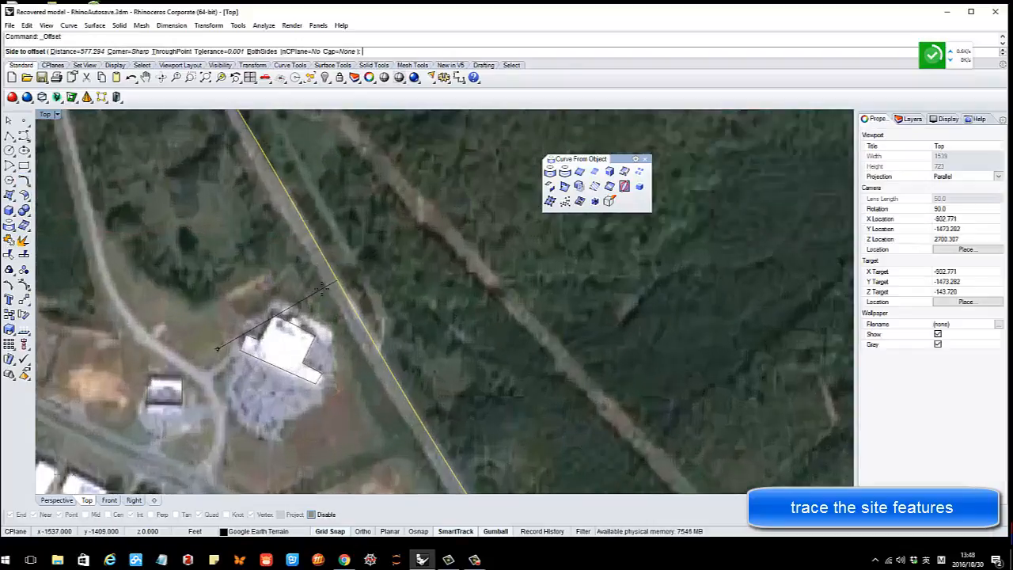
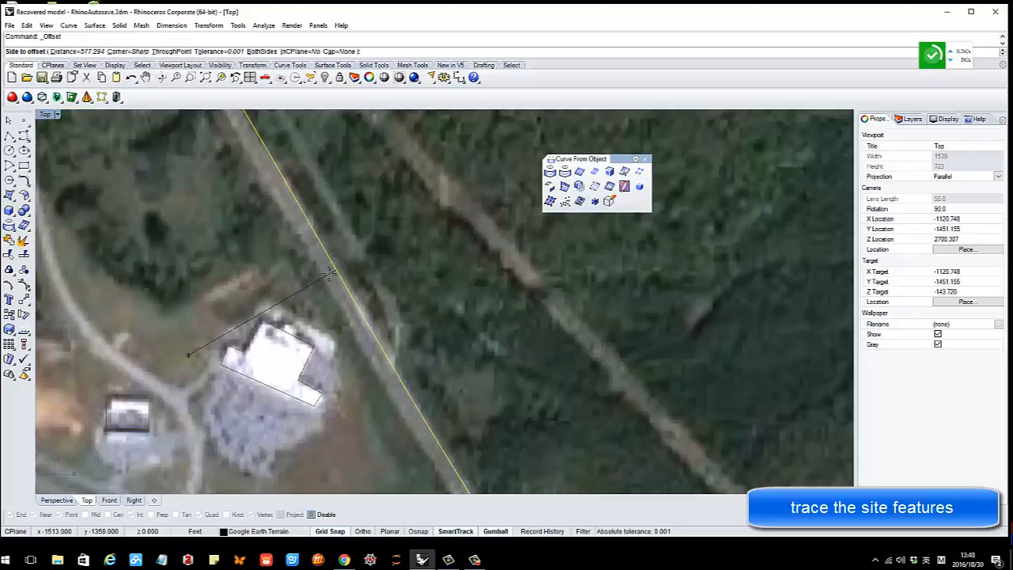
# Place the offset copy alongside the traced road curve, then check it by selecting and deselecting
pyautogui.click(331, 273)
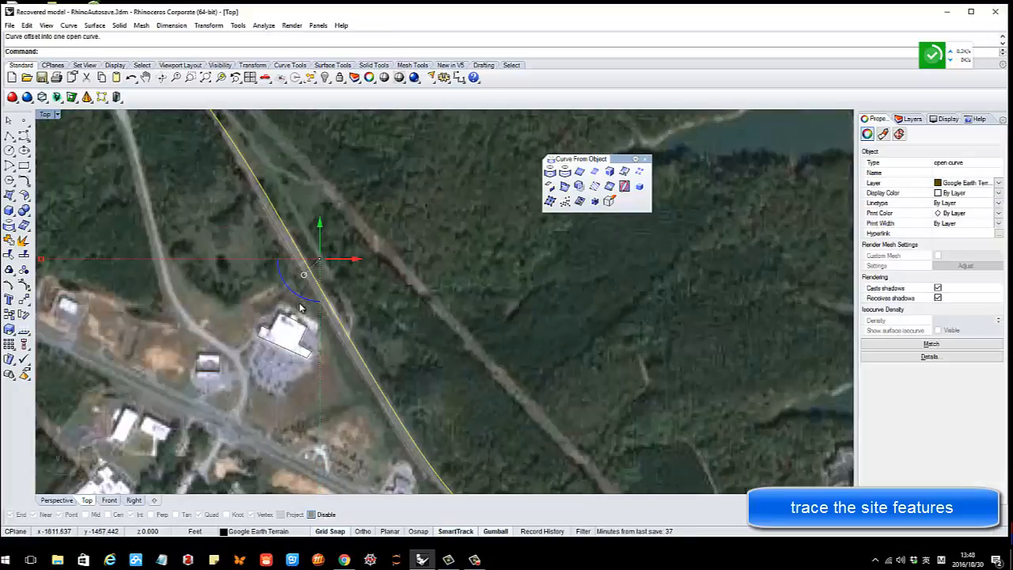
pyautogui.scroll(-3, 340, 309)
pyautogui.click(341, 310)
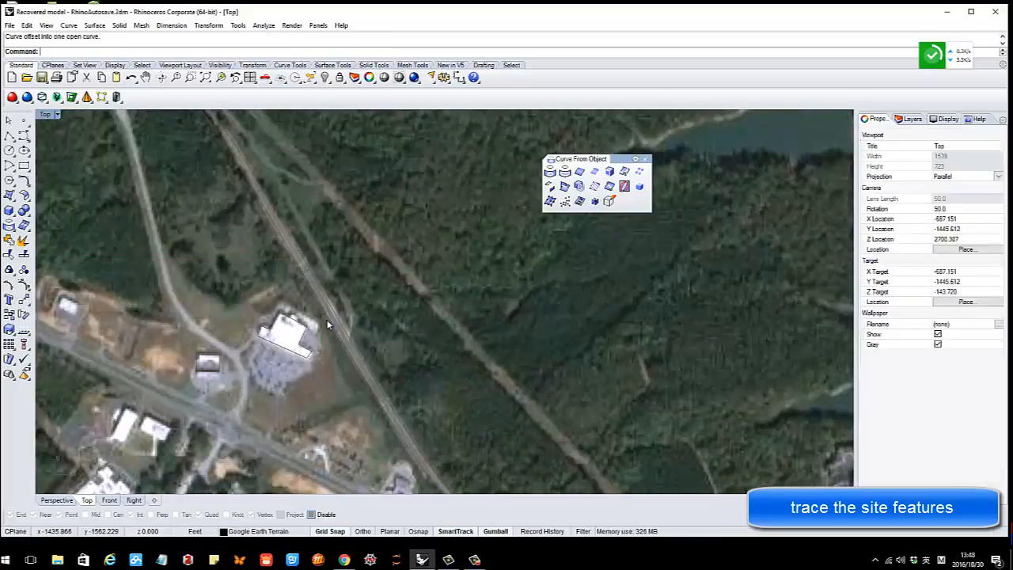
pyautogui.click(329, 318)
pyautogui.scroll(-2, 389, 303)
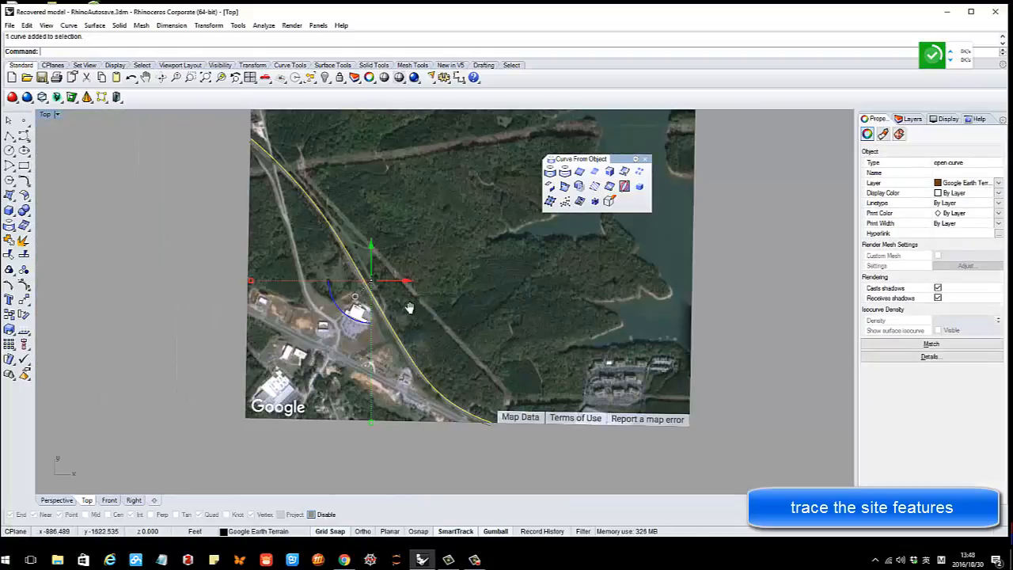
pyautogui.click(383, 302)
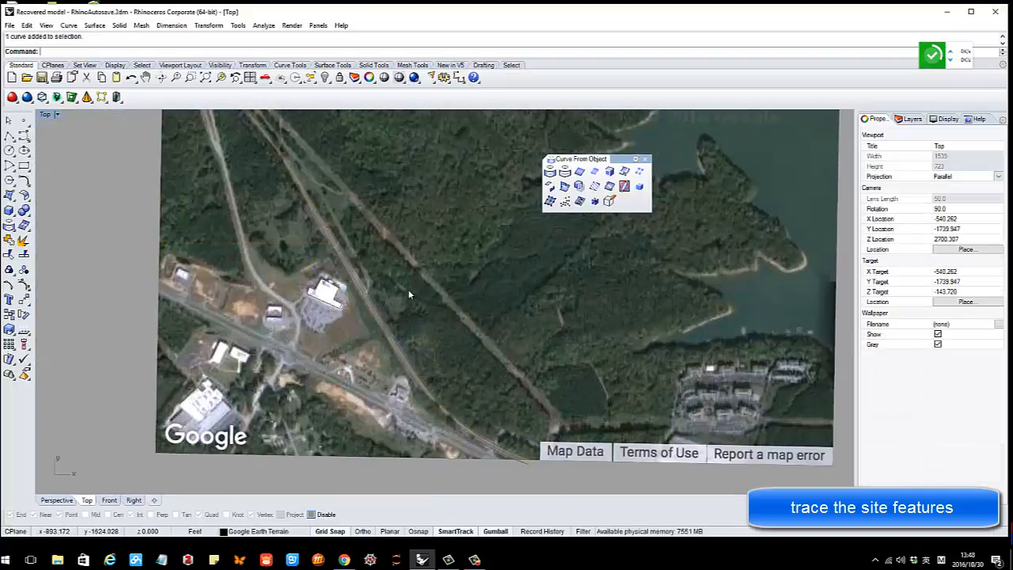
pyautogui.moveTo(400, 291); pyautogui.dragTo(381, 306, button='right')
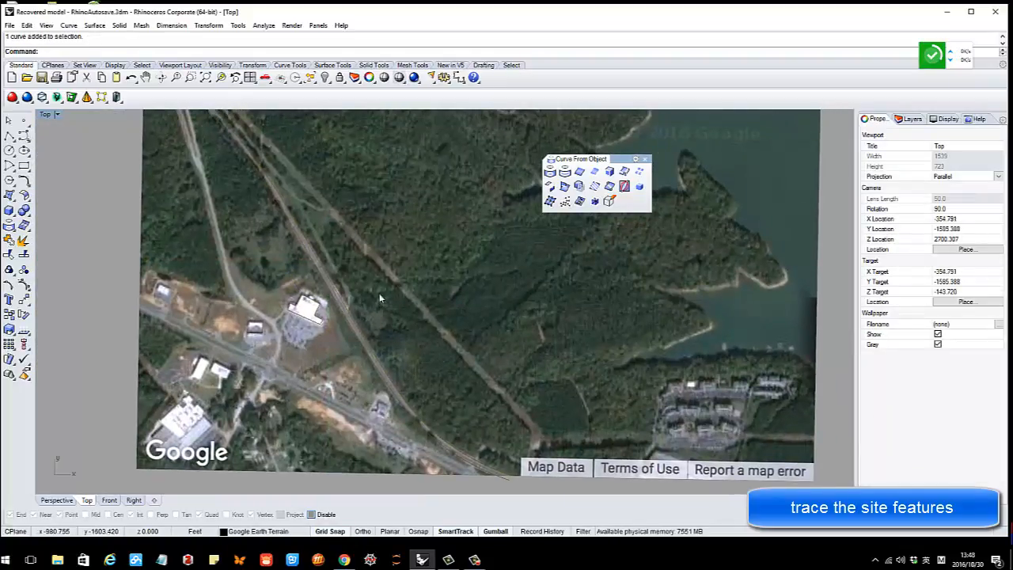
pyautogui.click(26, 144)
# Trace a closed interpolated outline around the mound beside the diagonal clearing
pyautogui.click(55, 144)
pyautogui.scroll(2, 399, 283)
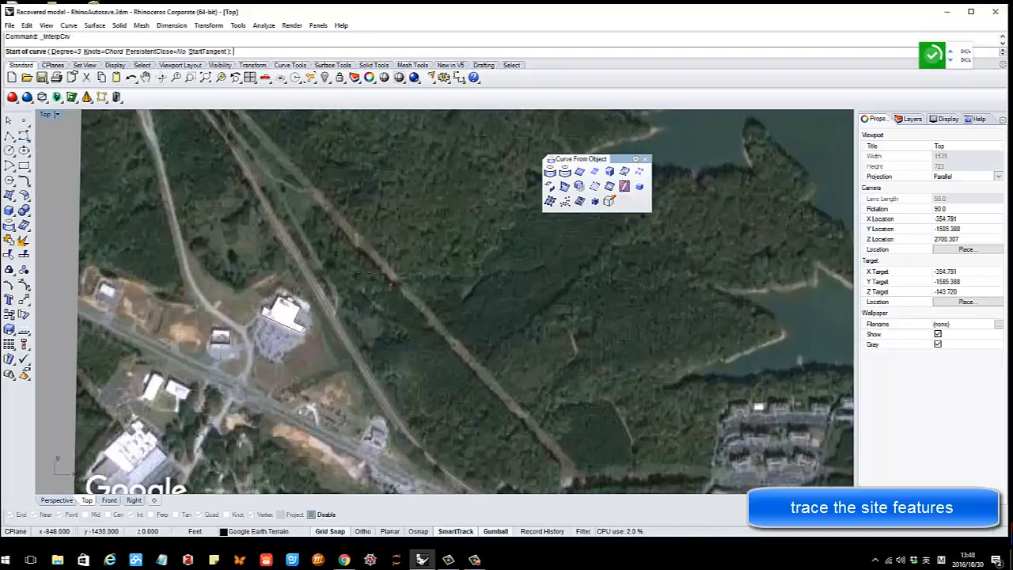
pyautogui.click(326, 253)
pyautogui.click(339, 295)
pyautogui.click(368, 328)
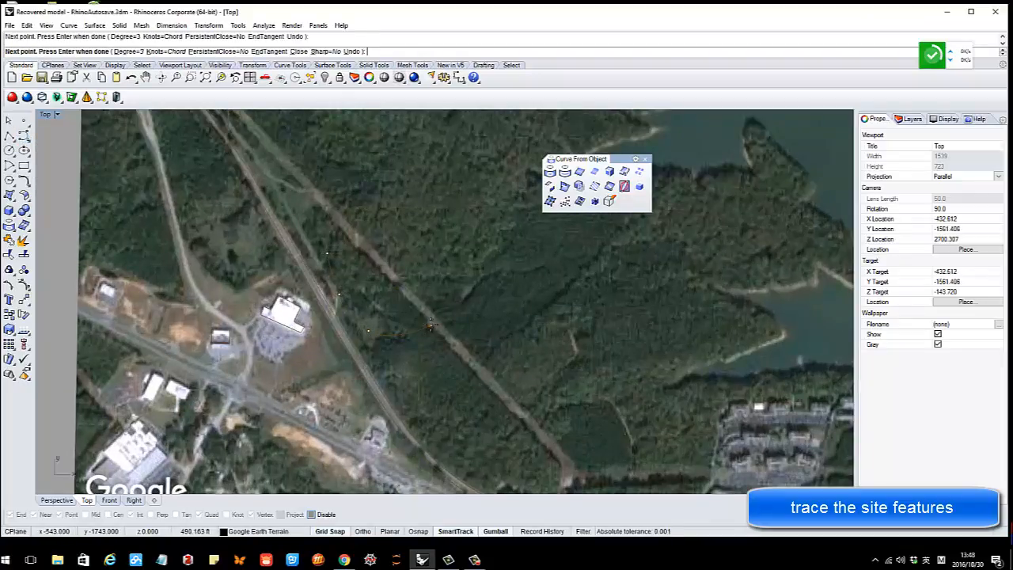
pyautogui.click(431, 325)
pyautogui.click(386, 221)
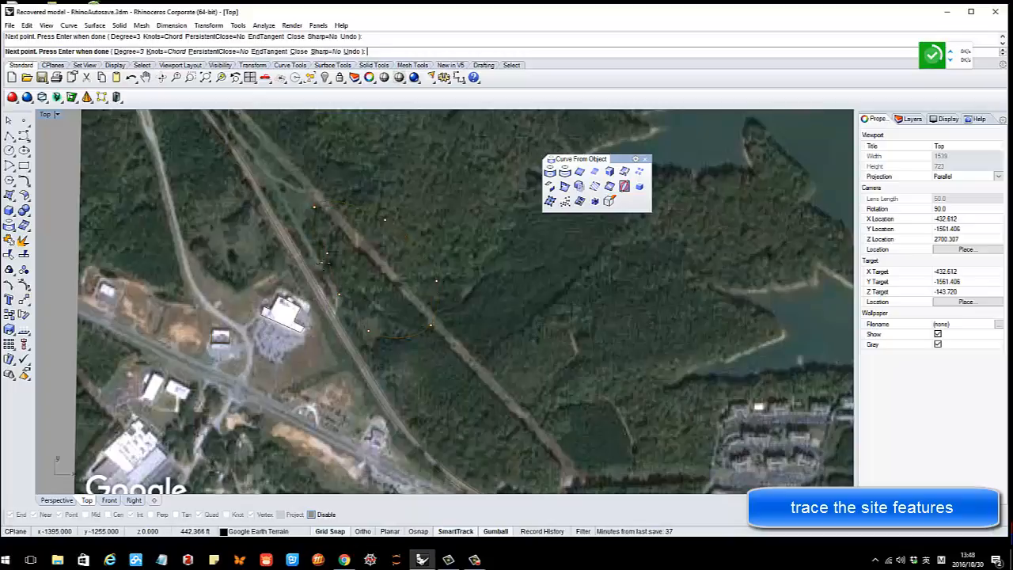
pyautogui.click(327, 253)
pyautogui.scroll(-5, 393, 279)
pyautogui.scroll(5, 398, 251)
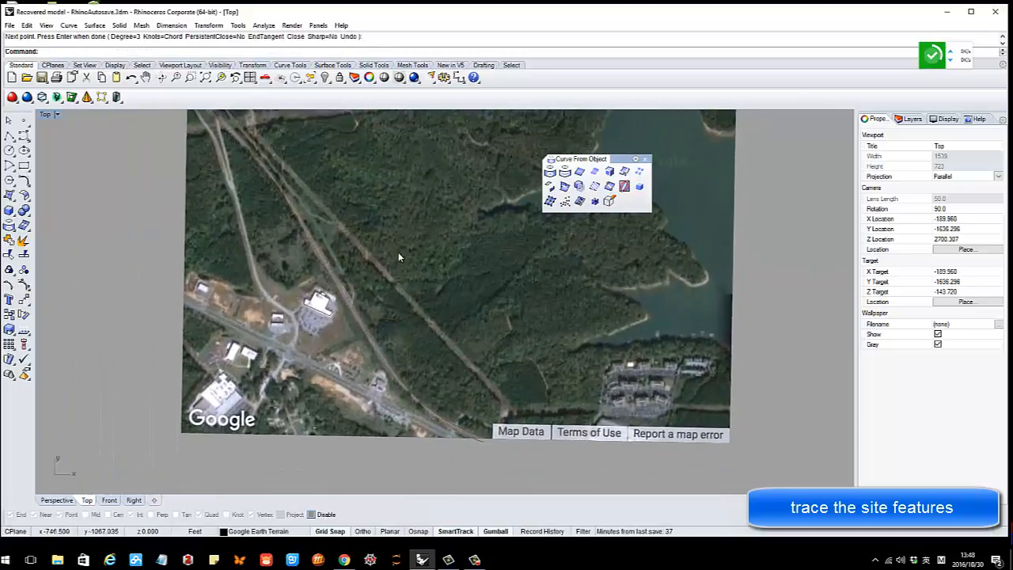
pyautogui.click(390, 246)
pyautogui.click(377, 272)
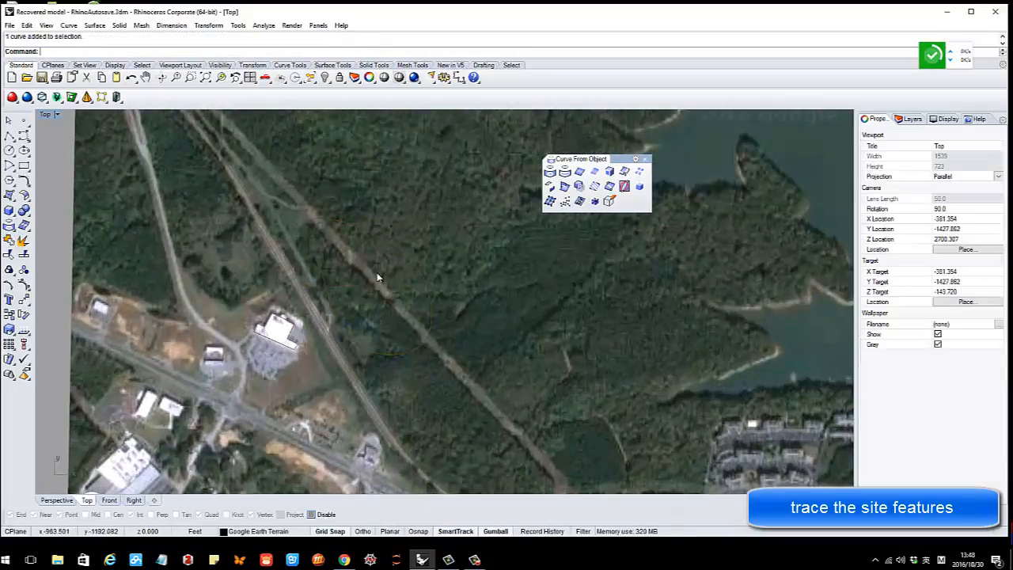
pyautogui.scroll(2, 344, 273)
pyautogui.scroll(1, 377, 271)
# Draw a second, inner interpolated curve inside the mound outline
pyautogui.press('Return')
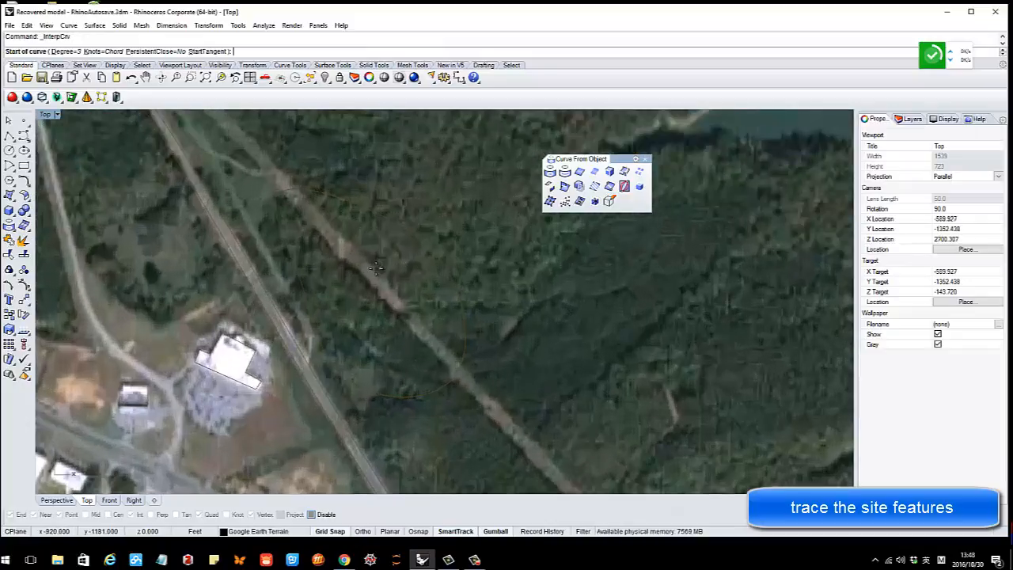
pyautogui.scroll(1, 380, 273)
pyautogui.click(350, 244)
pyautogui.click(408, 252)
pyautogui.click(445, 292)
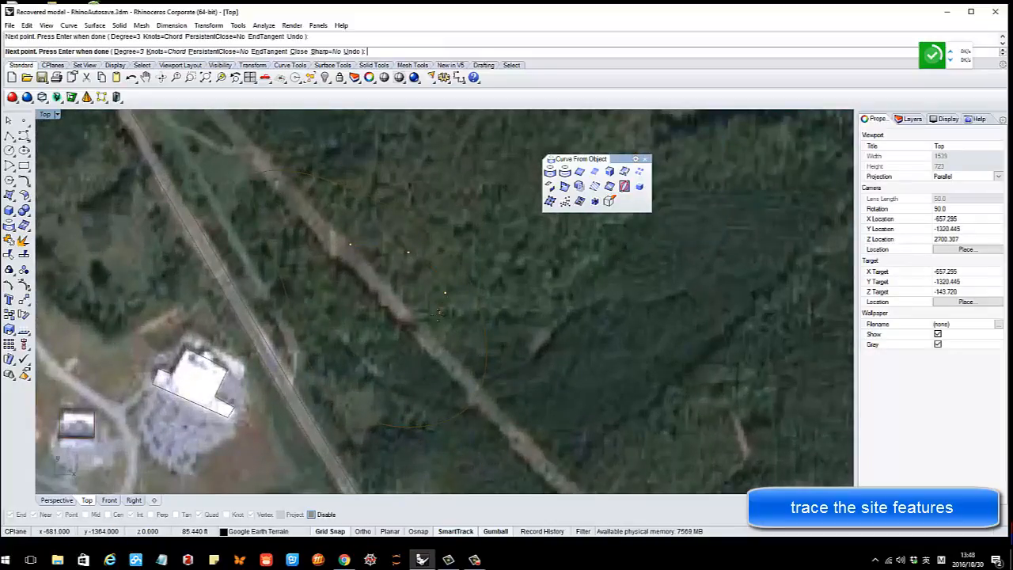
pyautogui.click(435, 320)
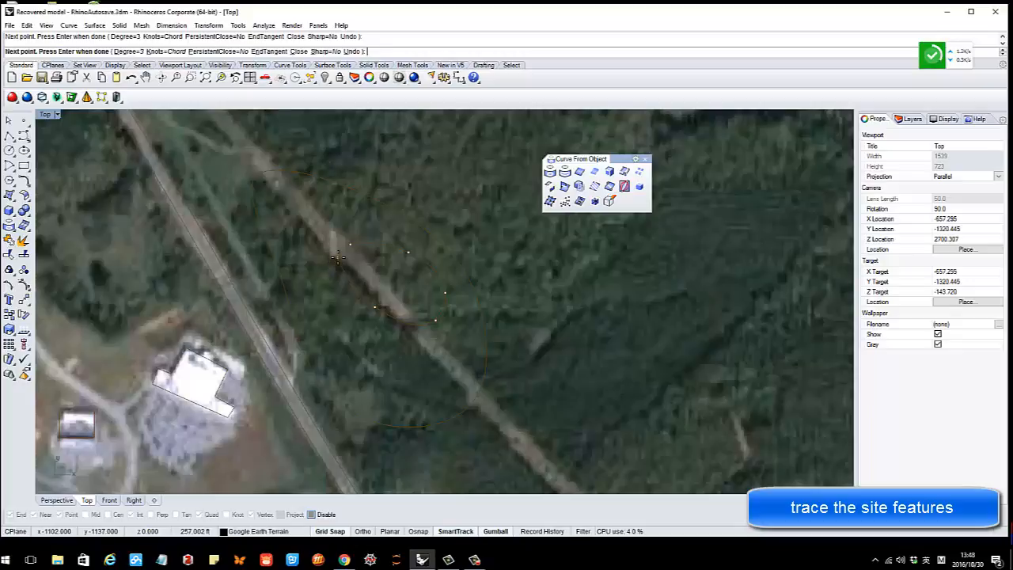
pyautogui.press('Return')
pyautogui.scroll(-4, 366, 257)
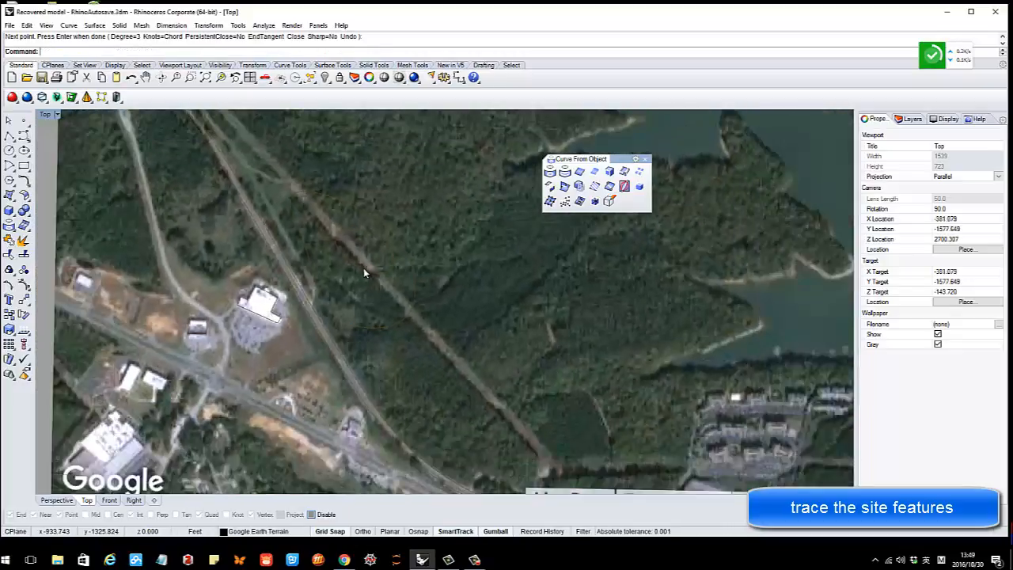
pyautogui.scroll(-2, 366, 257)
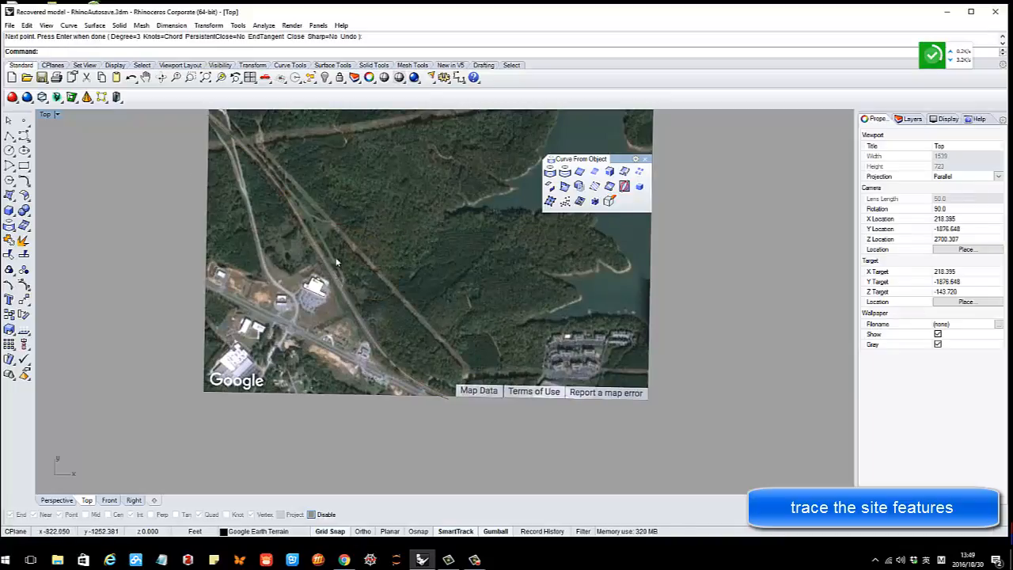
pyautogui.scroll(6, 334, 254)
pyautogui.scroll(-6, 360, 277)
pyautogui.scroll(-2, 333, 250)
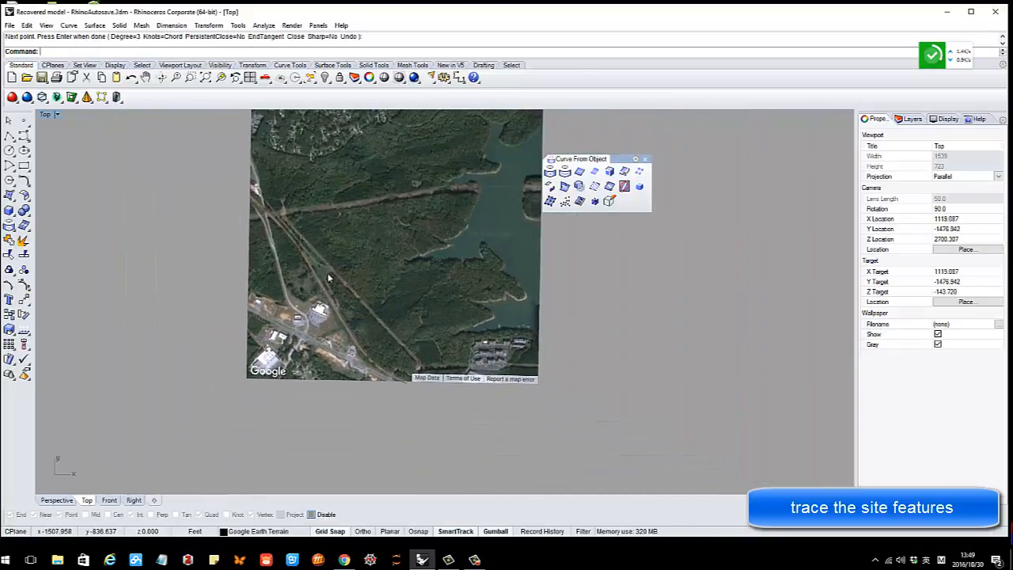
# Maximize the Perspective view, shade it and orbit to an oblique view of the terrain
pyautogui.doubleClick(52, 117)
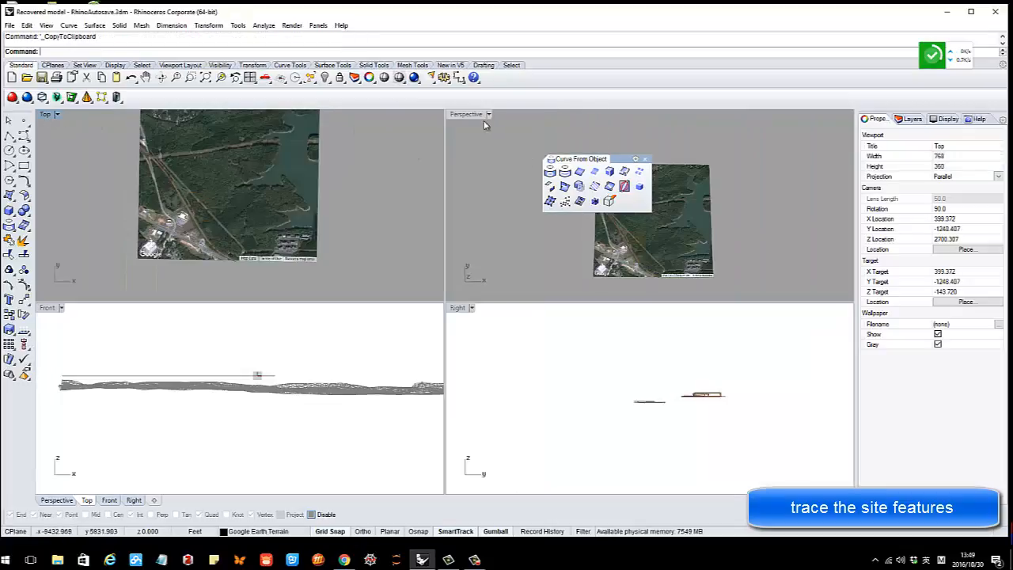
pyautogui.doubleClick(463, 115)
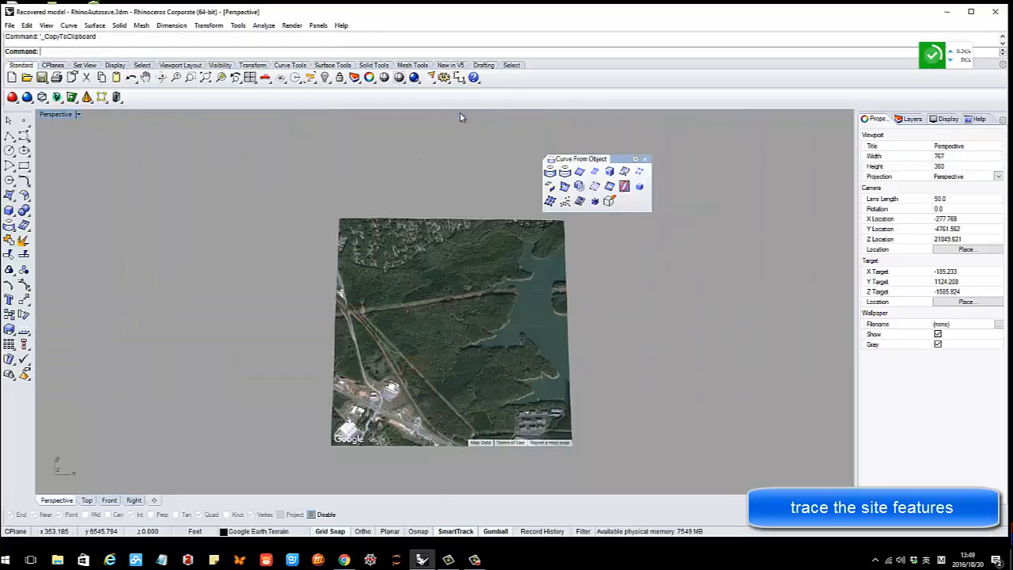
pyautogui.click(385, 77)
pyautogui.moveTo(447, 317)
pyautogui.mouseDown(button='right')
pyautogui.moveTo(448, 238)
pyautogui.moveTo(443, 261)
pyautogui.mouseUp(button='right')
pyautogui.scroll(10, 416, 297)
pyautogui.moveTo(416, 297)
pyautogui.mouseDown(button='right')
pyautogui.moveTo(417, 269)
pyautogui.moveTo(376, 242)
pyautogui.moveTo(423, 266)
pyautogui.moveTo(430, 299)
pyautogui.moveTo(468, 346)
pyautogui.moveTo(464, 256)
pyautogui.moveTo(453, 265)
pyautogui.mouseUp(button='right')
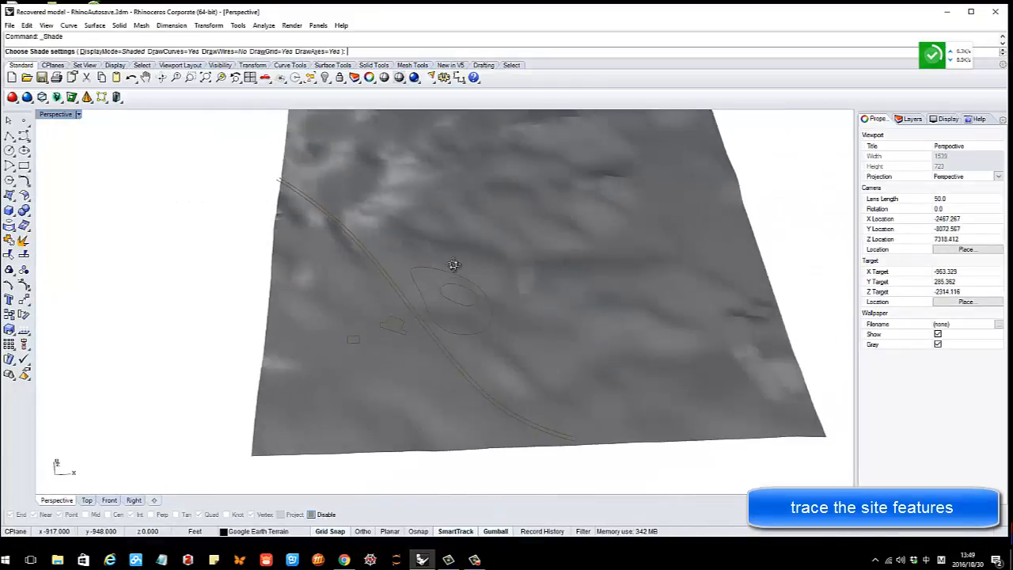
# Switch the display to Wireframe and back to Shaded, showing the grey terrain mesh
pyautogui.click(399, 77)
pyautogui.click(400, 100)
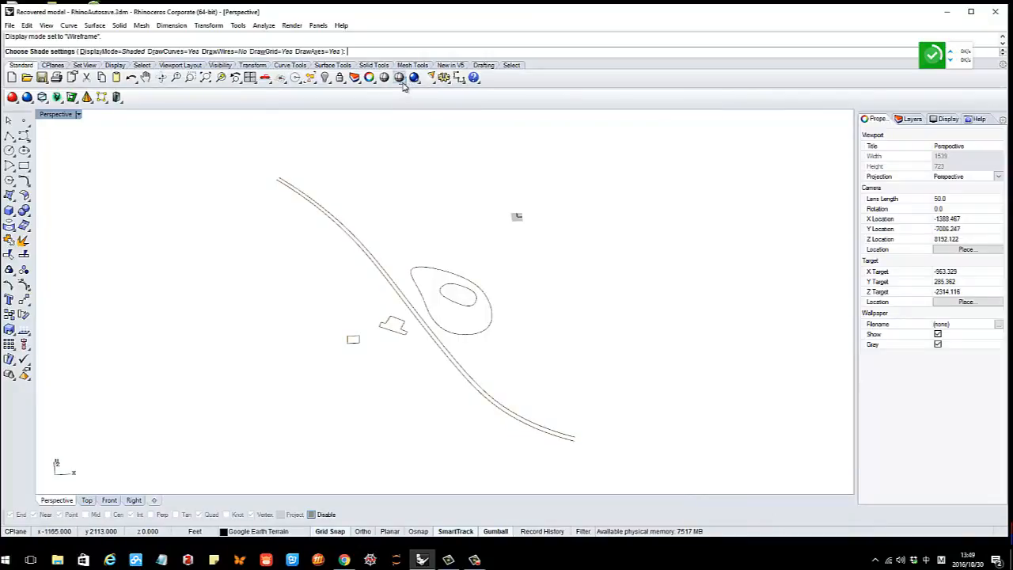
pyautogui.click(401, 78)
pyautogui.click(430, 98)
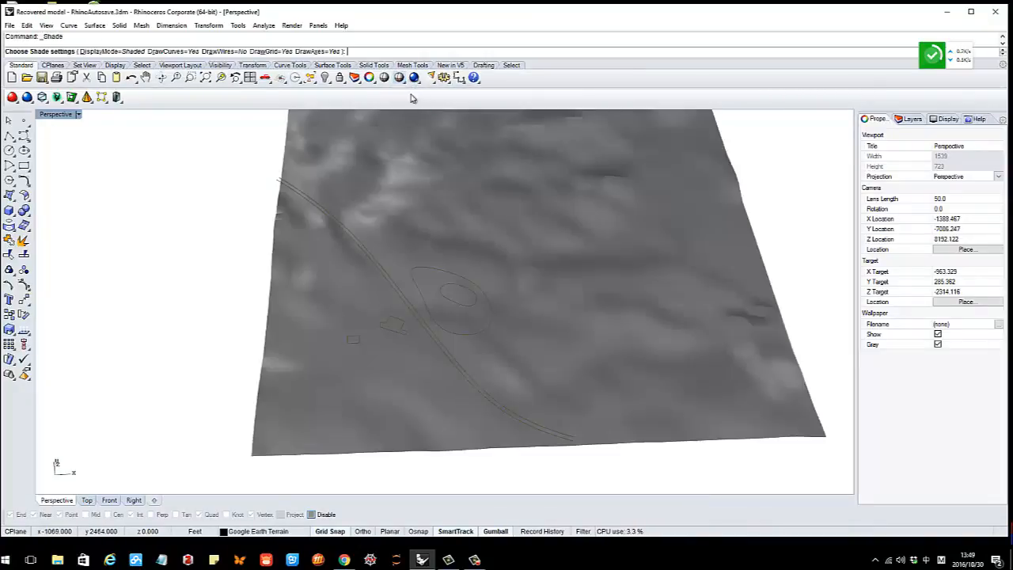
pyautogui.click(406, 81)
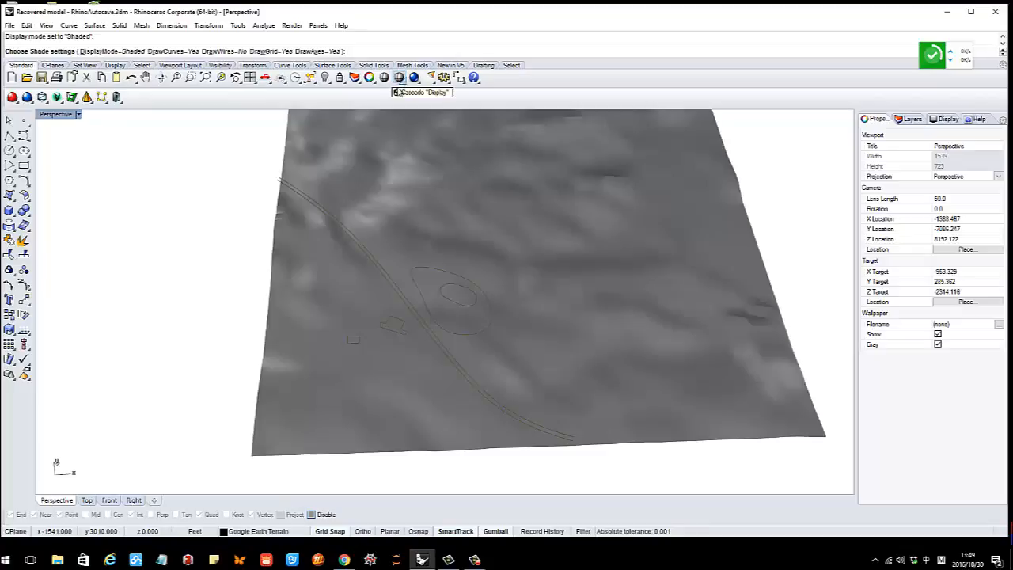
pyautogui.press('Return')
pyautogui.click(403, 81)
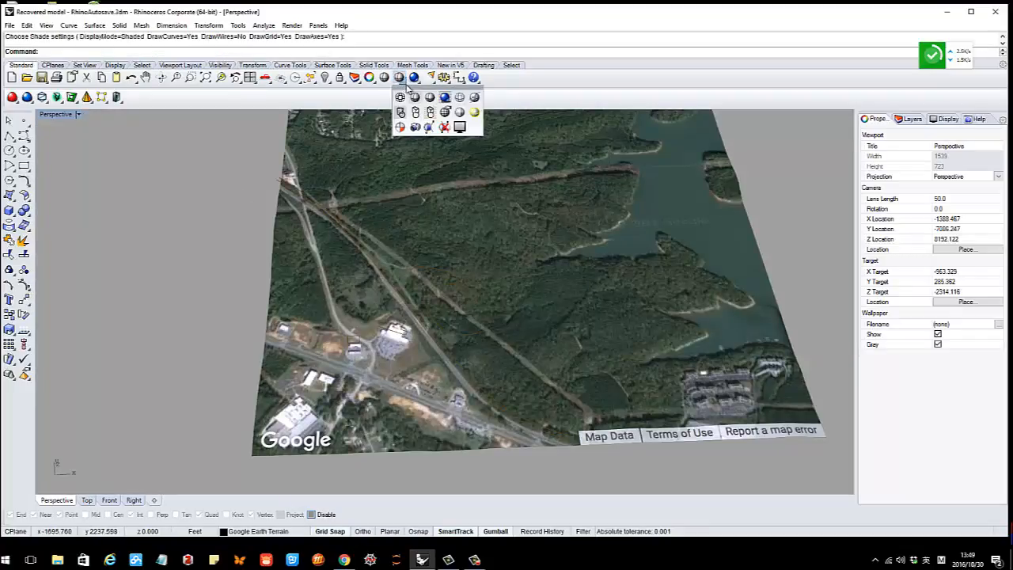
pyautogui.click(414, 98)
# Orbit the shaded terrain to a low side view of the traced curves
pyautogui.moveTo(291, 310)
pyautogui.mouseDown(button='right')
pyautogui.moveTo(287, 289)
pyautogui.moveTo(311, 282)
pyautogui.mouseUp(button='right')
pyautogui.scroll(2, 488, 310)
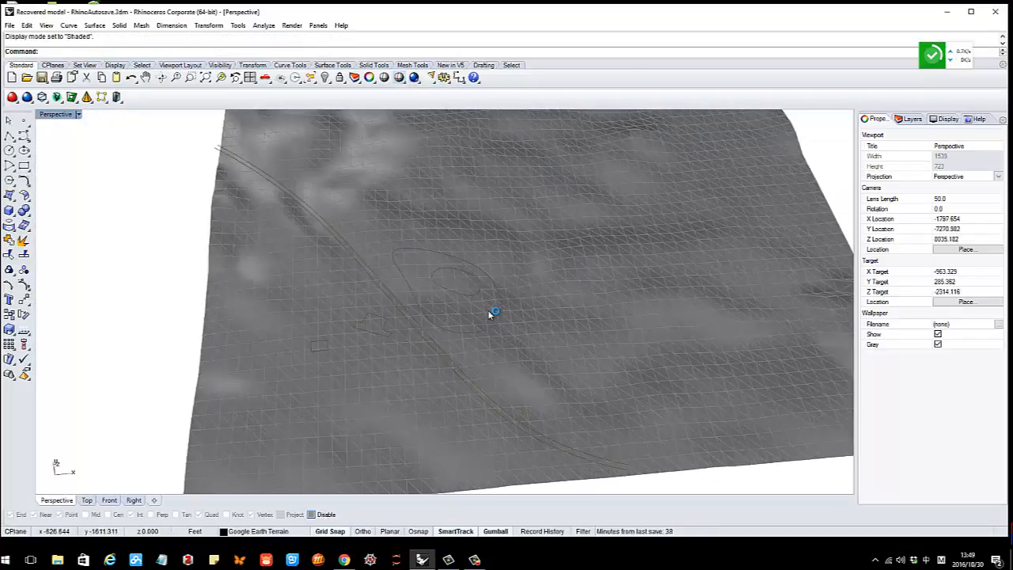
pyautogui.scroll(-4, 500, 287)
pyautogui.moveTo(499, 287); pyautogui.dragTo(468, 293, button='right')
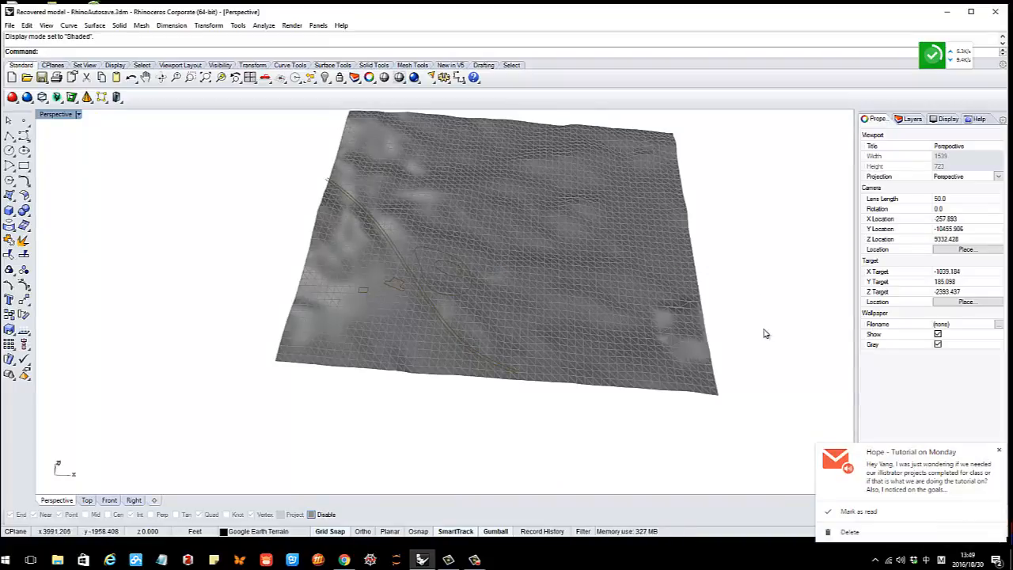
pyautogui.click(866, 515)
pyautogui.scroll(4, 407, 239)
pyautogui.moveTo(448, 238); pyautogui.dragTo(498, 282, button='right')
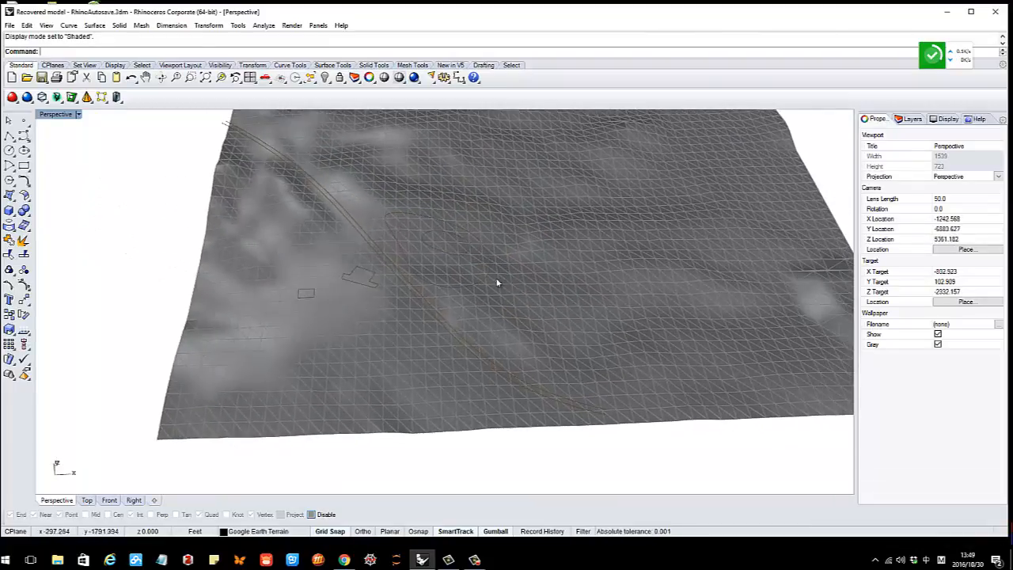
pyautogui.moveTo(415, 281); pyautogui.dragTo(413, 283, button='right')
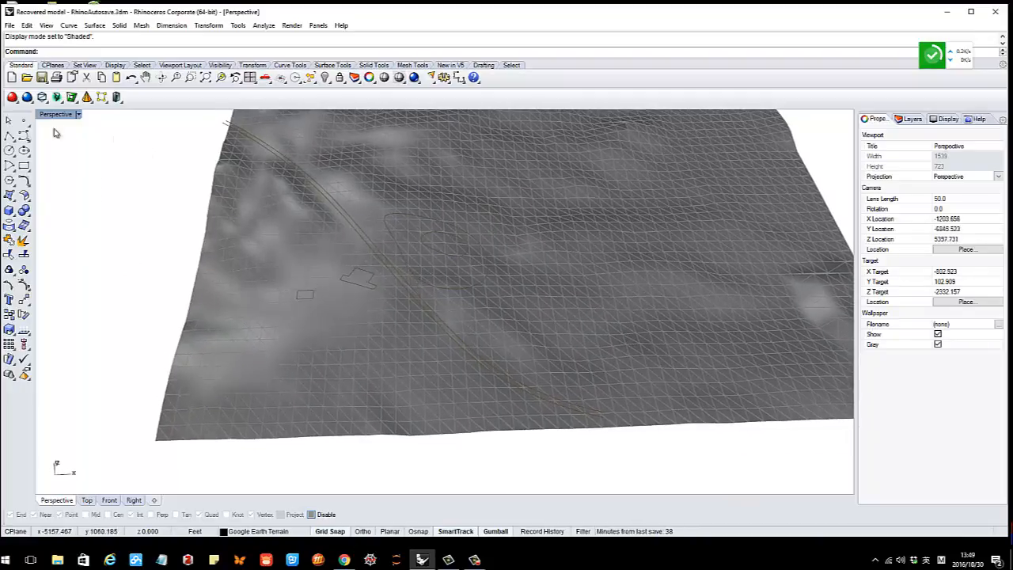
# Cancel a first Project attempt, window-select the traced curves, then clear the selection
pyautogui.click(9, 226)
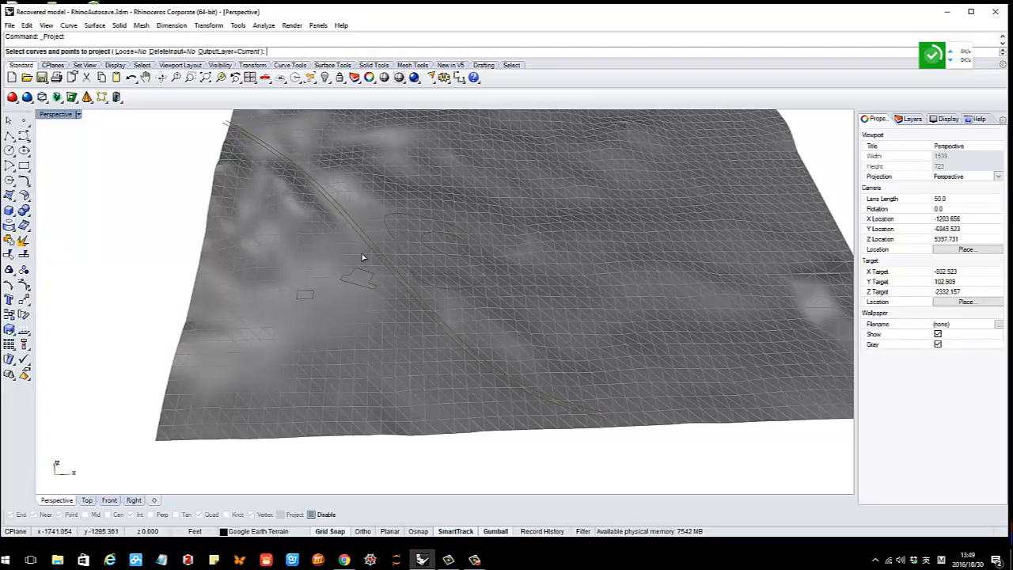
pyautogui.press('Escape')
pyautogui.moveTo(364, 245); pyautogui.dragTo(370, 262, button='right')
pyautogui.scroll(-4, 369, 261)
pyautogui.moveTo(243, 160); pyautogui.dragTo(547, 389)
pyautogui.hotkey('ctrl', 'c')
pyautogui.moveTo(547, 388); pyautogui.dragTo(477, 237, button='right')
pyautogui.scroll(2, 477, 237)
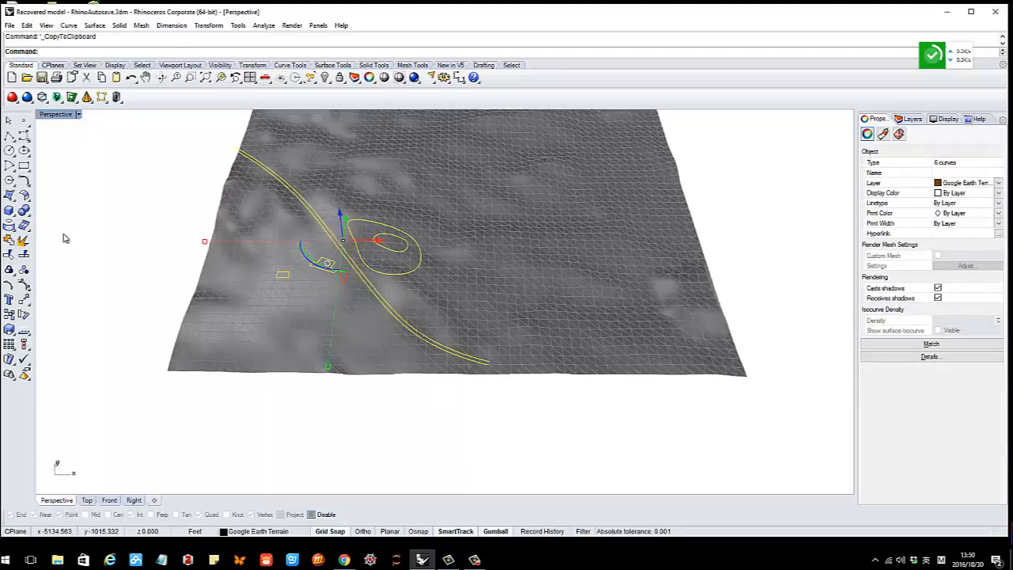
pyautogui.press('Escape')
# Restart Project and confirm the six window-selected road and mound curves
pyautogui.click(24, 227)
pyautogui.scroll(-3, 238, 242)
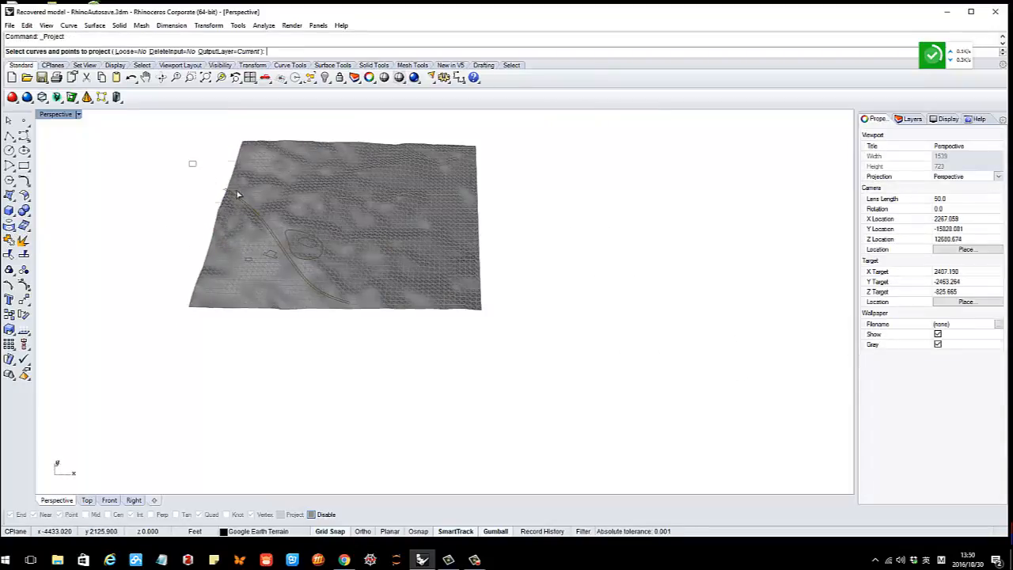
pyautogui.moveTo(190, 161); pyautogui.dragTo(396, 312)
pyautogui.hotkey('ctrl', 'c')
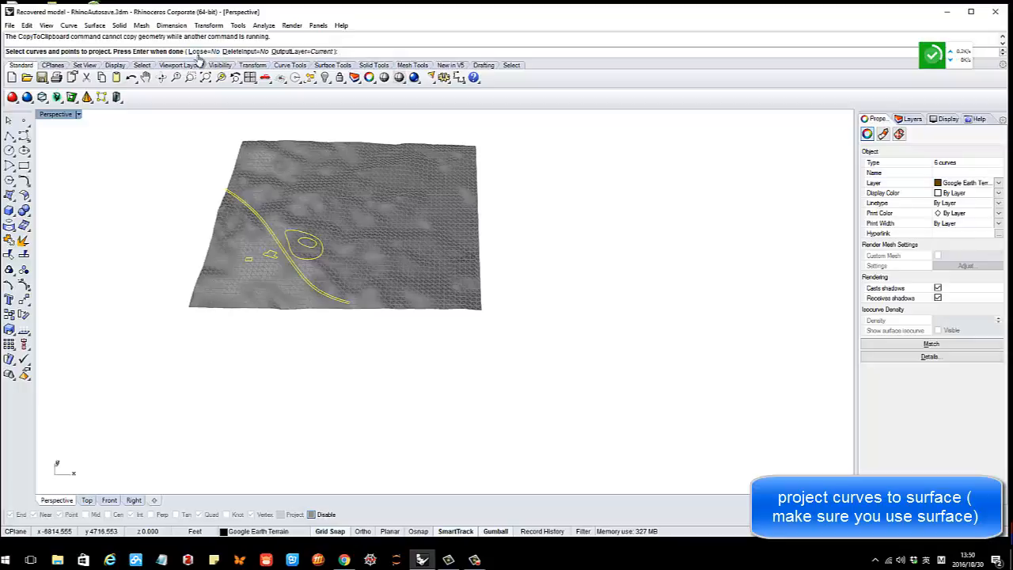
pyautogui.moveTo(265, 248); pyautogui.dragTo(108, 129, button='right')
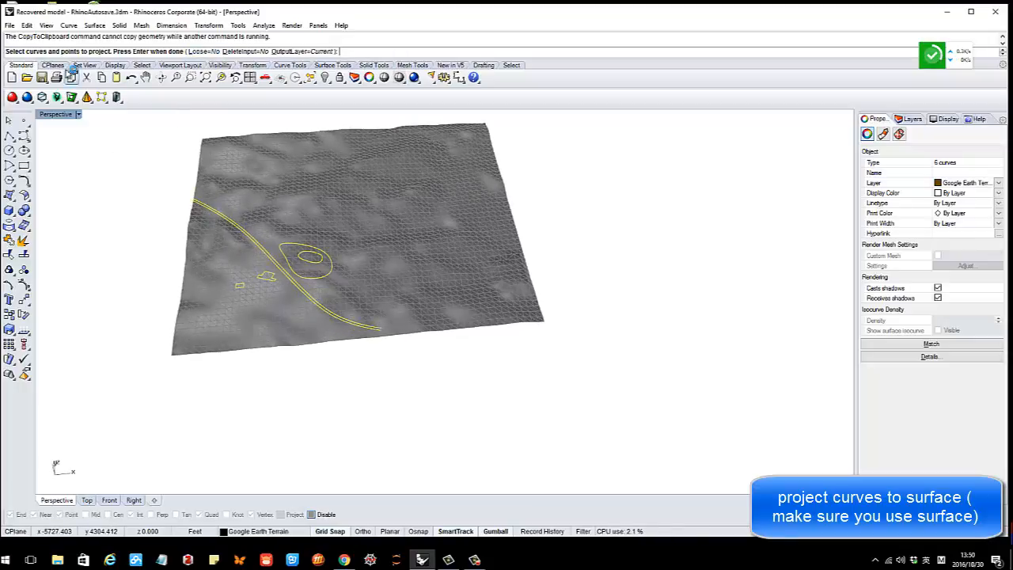
pyautogui.moveTo(186, 143); pyautogui.dragTo(346, 255, button='right')
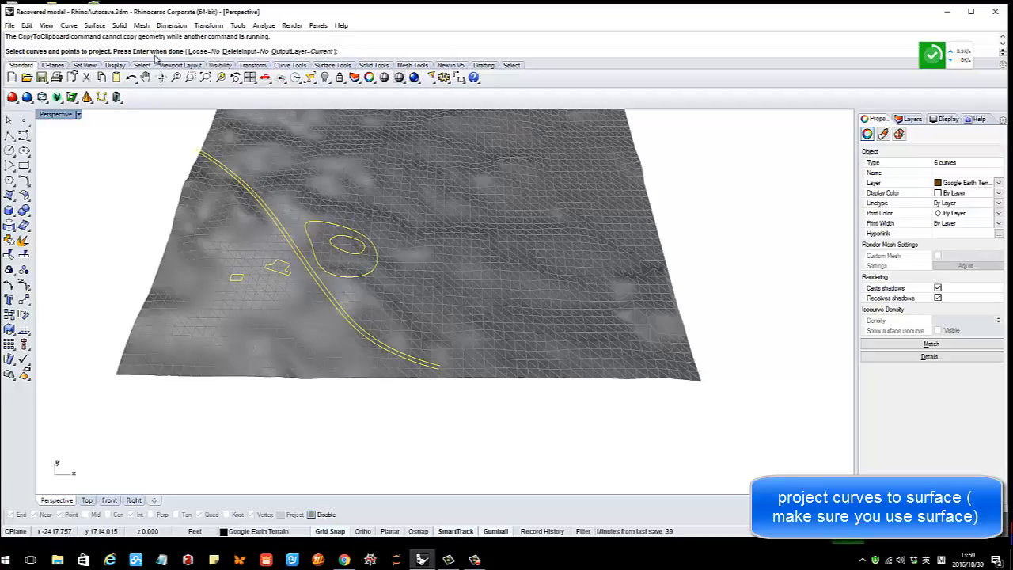
pyautogui.rightClick(347, 227)
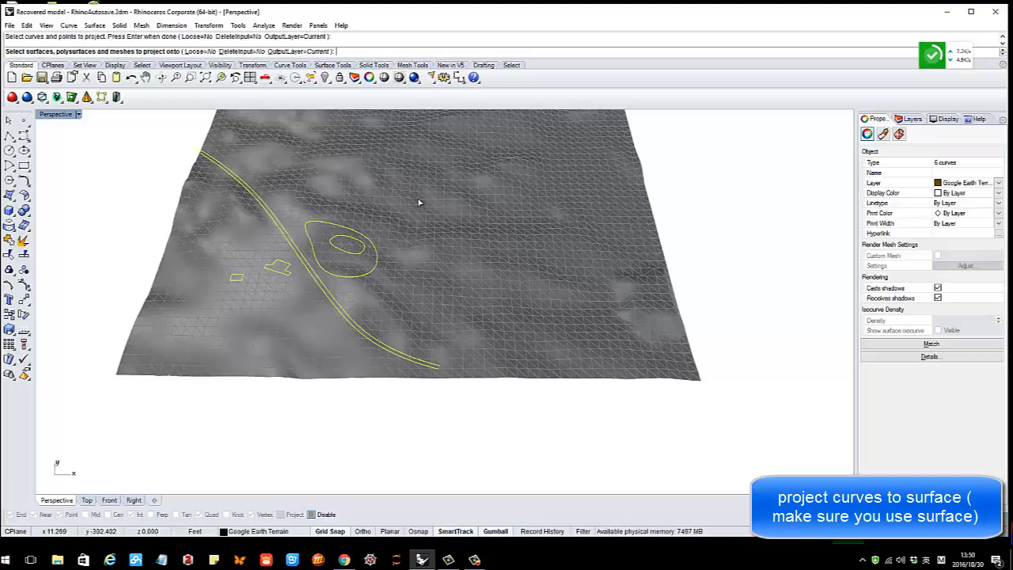
pyautogui.moveTo(381, 231); pyautogui.dragTo(292, 248, button='right')
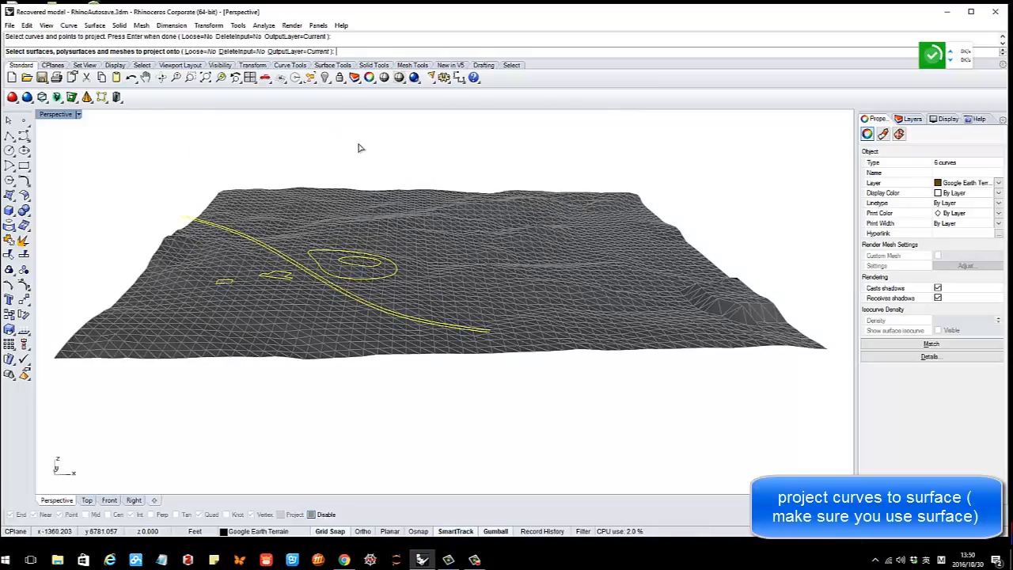
# Show the hidden brown terrain surface again with Show Objects
pyautogui.click(331, 84)
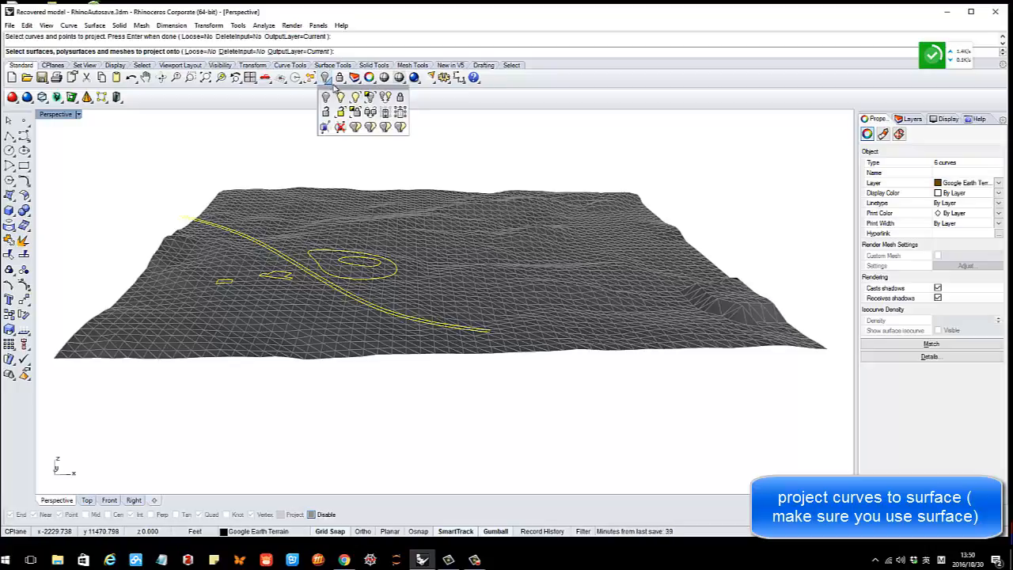
pyautogui.click(342, 99)
pyautogui.scroll(-2, 343, 173)
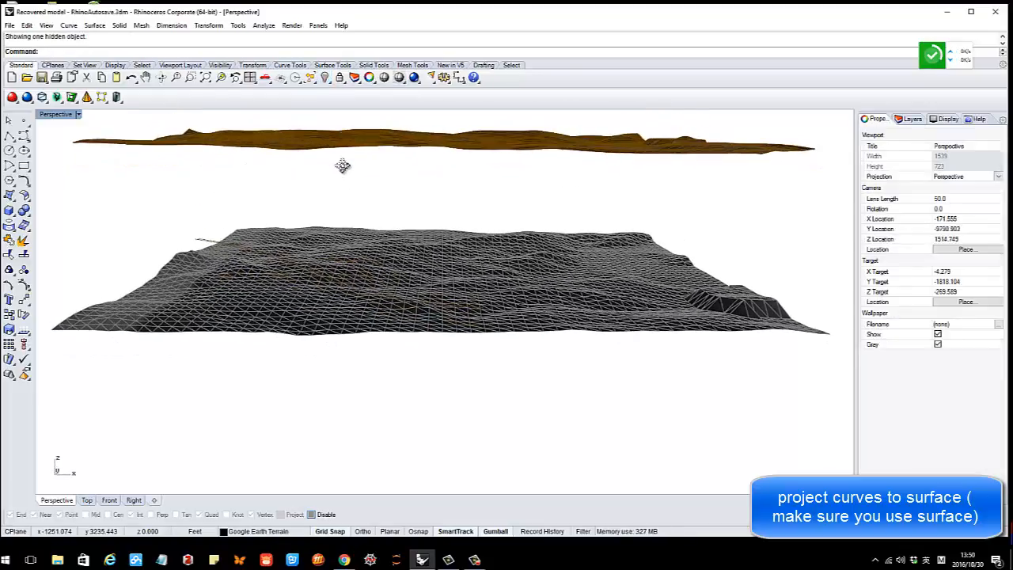
pyautogui.scroll(-3, 351, 188)
pyautogui.moveTo(354, 208); pyautogui.dragTo(348, 203, button='right')
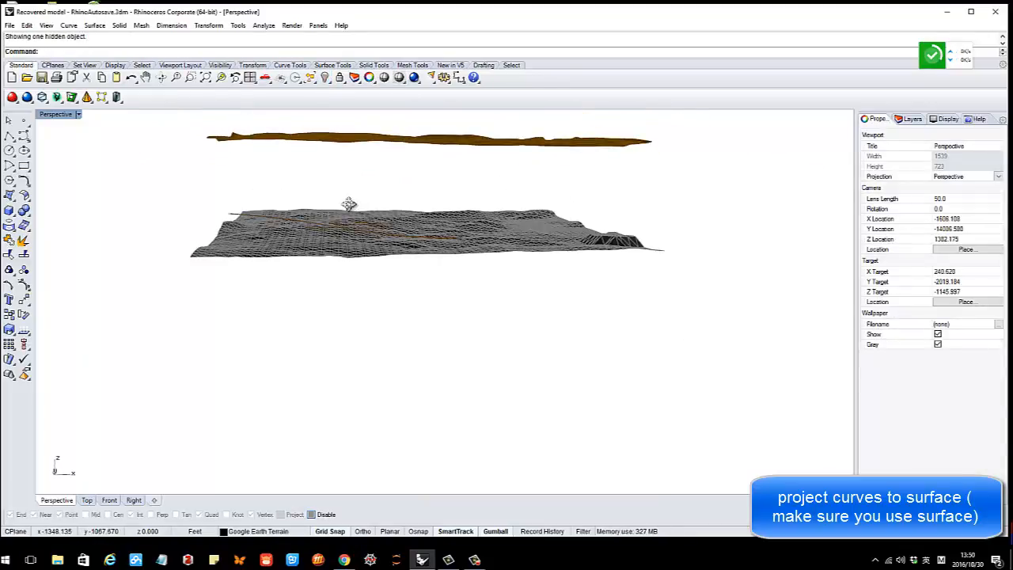
# Select the six curves and drag them upward with the gumball Z arrow
pyautogui.moveTo(212, 180); pyautogui.dragTo(512, 270)
pyautogui.hotkey('ctrl', 'c')
pyautogui.moveTo(422, 249); pyautogui.dragTo(331, 197, button='right')
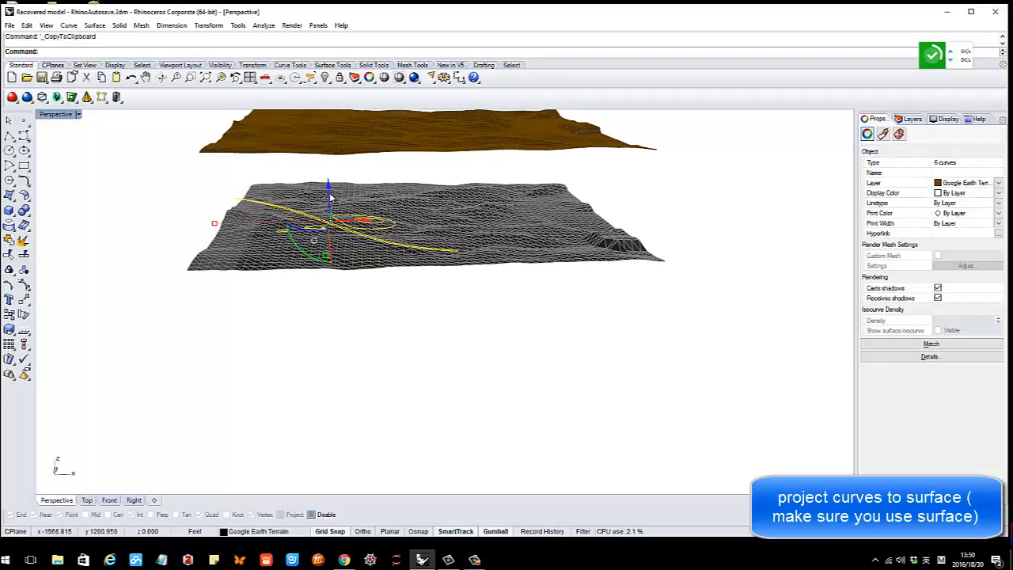
pyautogui.scroll(-2, 342, 195)
pyautogui.moveTo(335, 184); pyautogui.dragTo(372, 137)
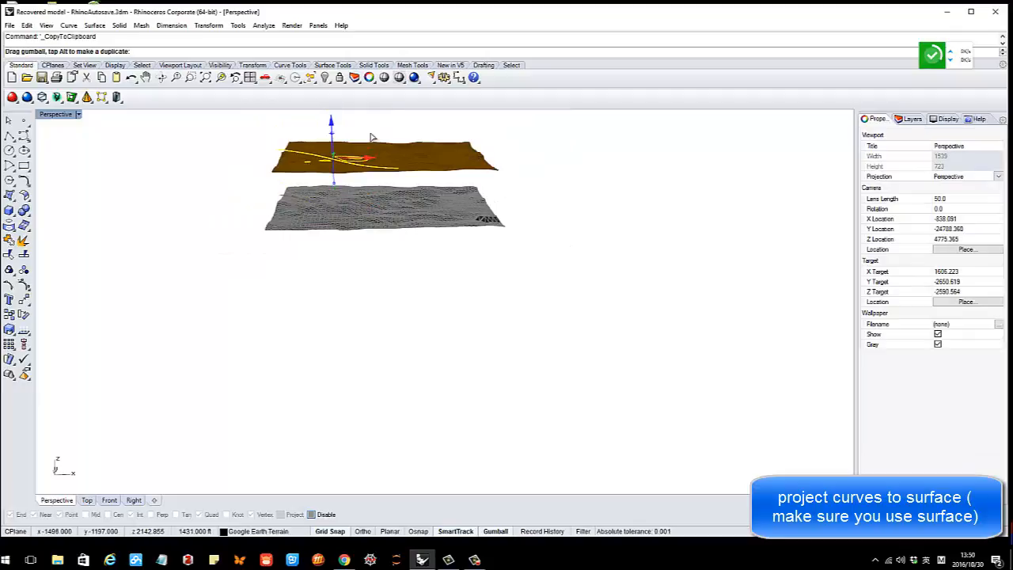
# Adjust the curves' height so they float just above the brown terrain
pyautogui.keyDown('shift'); pyautogui.moveTo(372, 137); pyautogui.dragTo(376, 191, button='right'); pyautogui.keyUp('shift')
pyautogui.moveTo(366, 171); pyautogui.dragTo(364, 139)
pyautogui.click(457, 187)
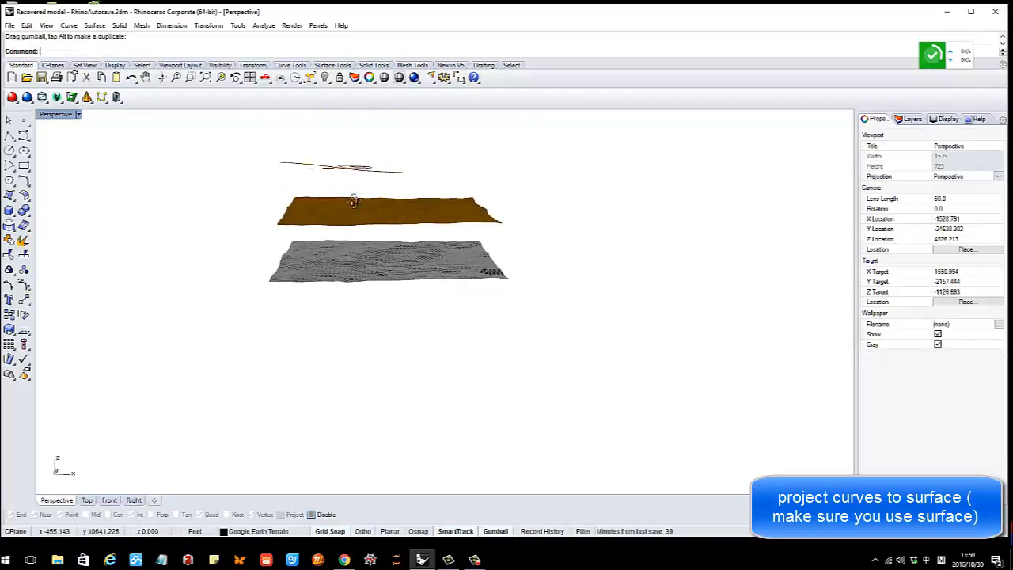
pyautogui.moveTo(350, 195); pyautogui.dragTo(362, 151, button='right')
# Open the Layers panel, select the brown terrain surface and pick Layer0
pyautogui.moveTo(269, 148); pyautogui.dragTo(443, 191)
pyautogui.hotkey('ctrl', 'c')
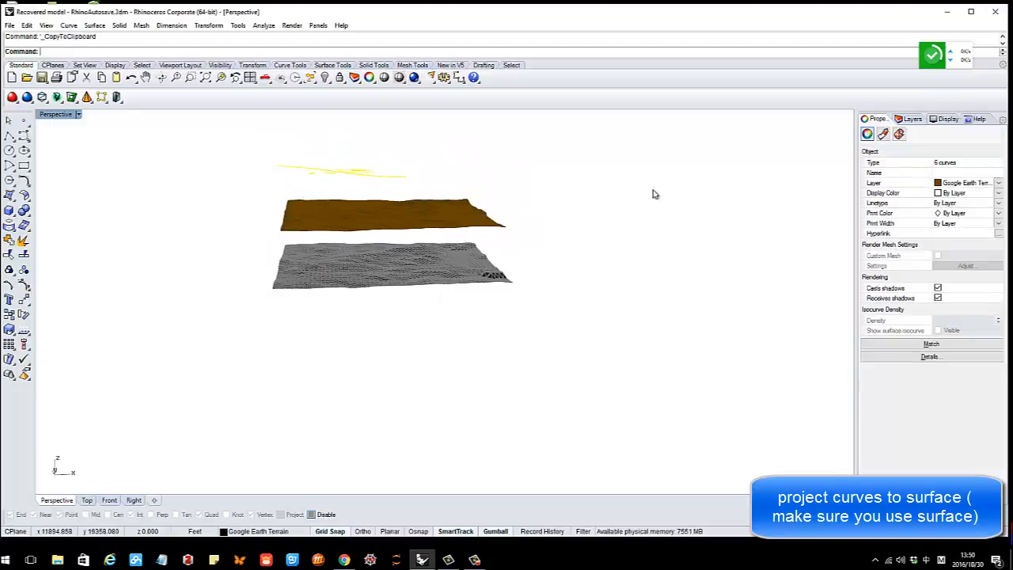
pyautogui.click(910, 119)
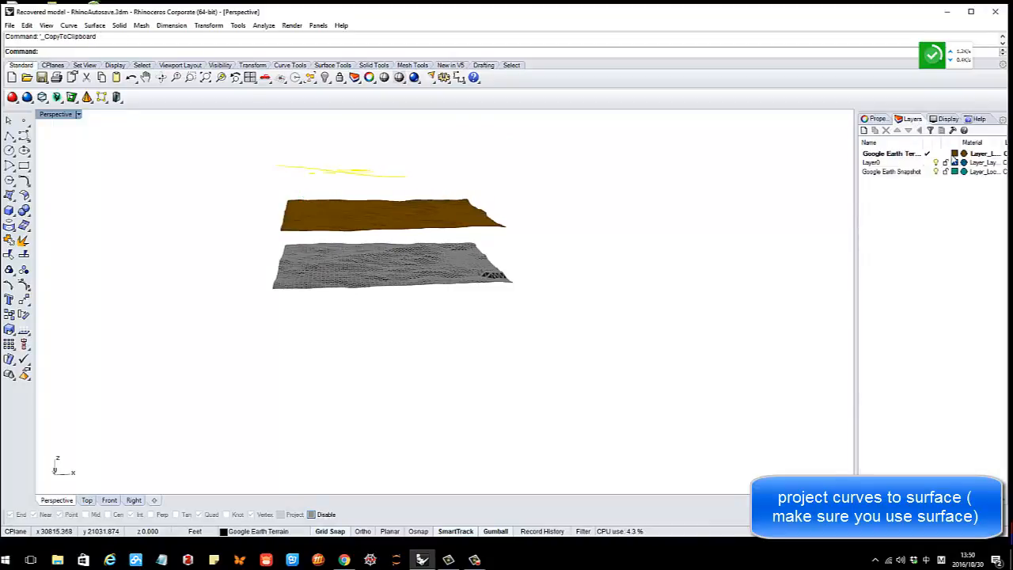
pyautogui.click(471, 215)
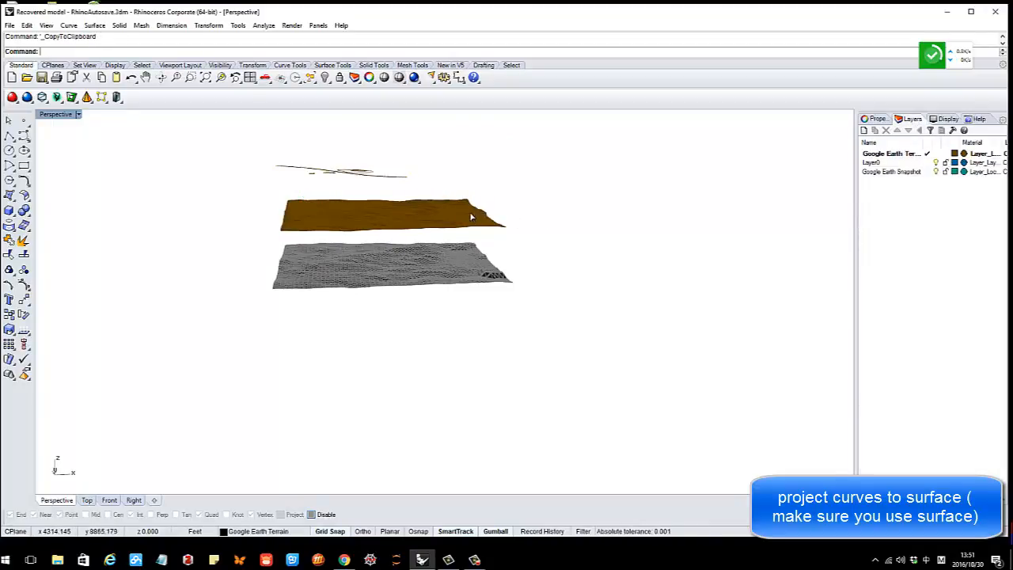
pyautogui.click(902, 164)
# Move the brown terrain surface to Layer0 with Change Object Layer, turning it blue
pyautogui.rightClick(902, 167)
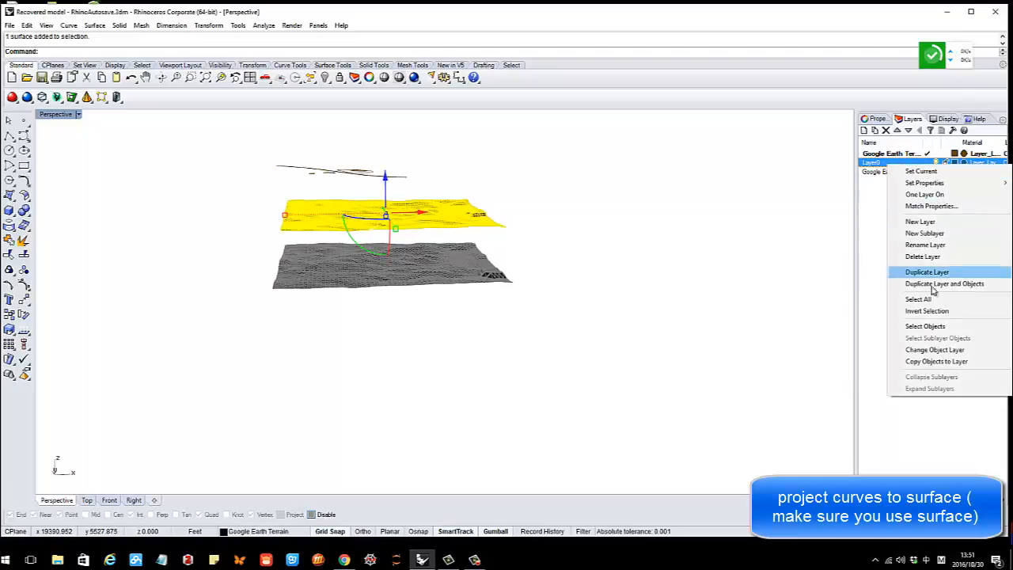
pyautogui.click(935, 353)
pyautogui.moveTo(649, 255); pyautogui.dragTo(431, 205, button='right')
pyautogui.moveTo(272, 132); pyautogui.dragTo(427, 188)
pyautogui.hotkey('ctrl', 'c')
pyautogui.scroll(4, 337, 176)
pyautogui.scroll(2, 336, 175)
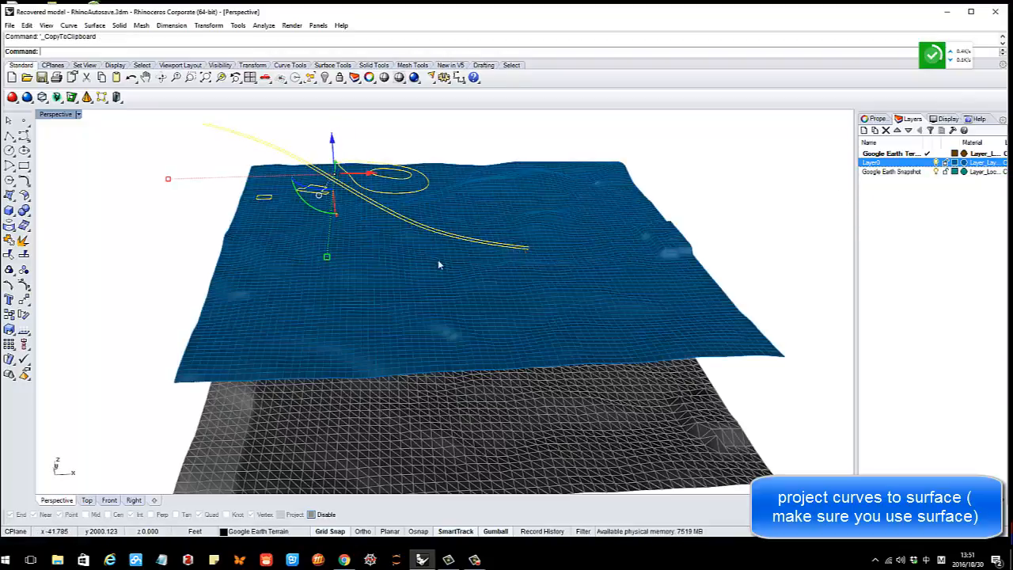
pyautogui.scroll(-6, 439, 265)
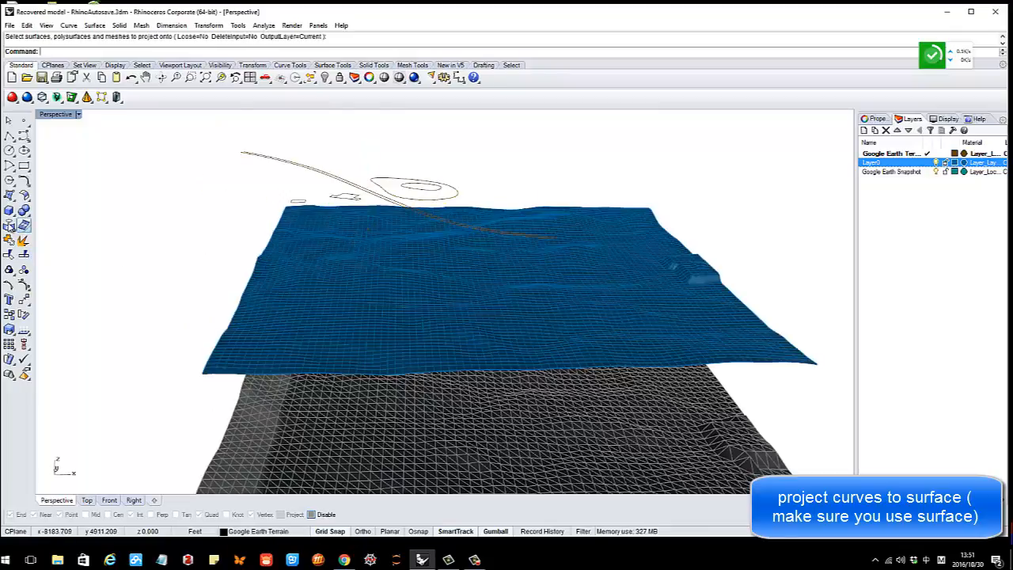
pyautogui.click(10, 226)
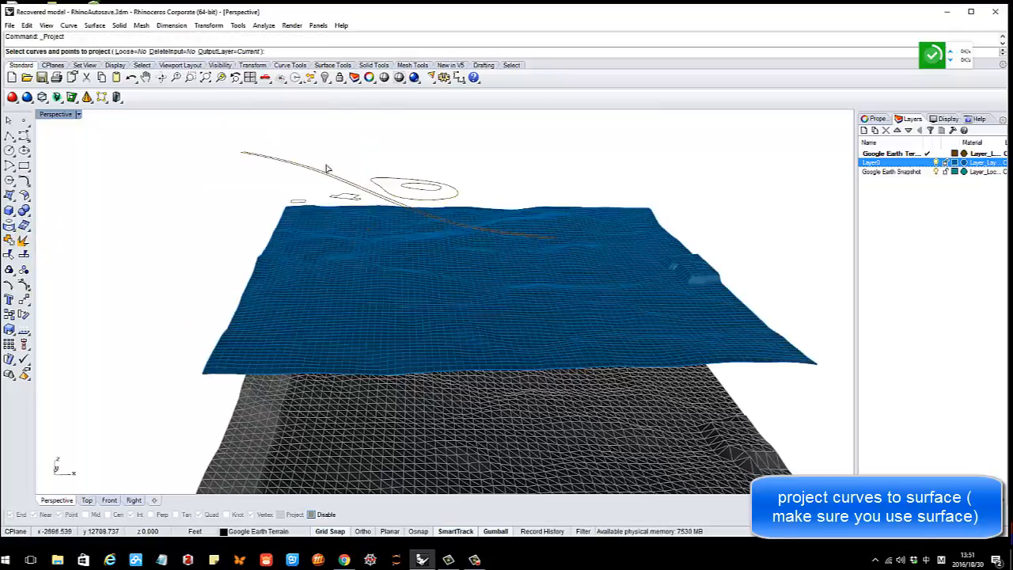
# Project the six window-selected curves onto the blue terrain surface
pyautogui.moveTo(215, 129); pyautogui.dragTo(610, 273)
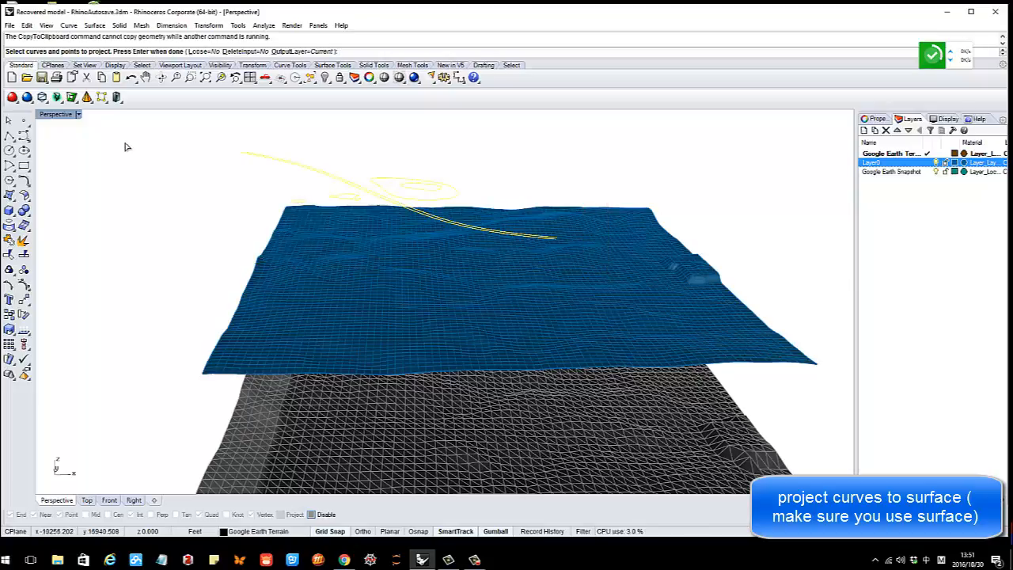
pyautogui.press('Return')
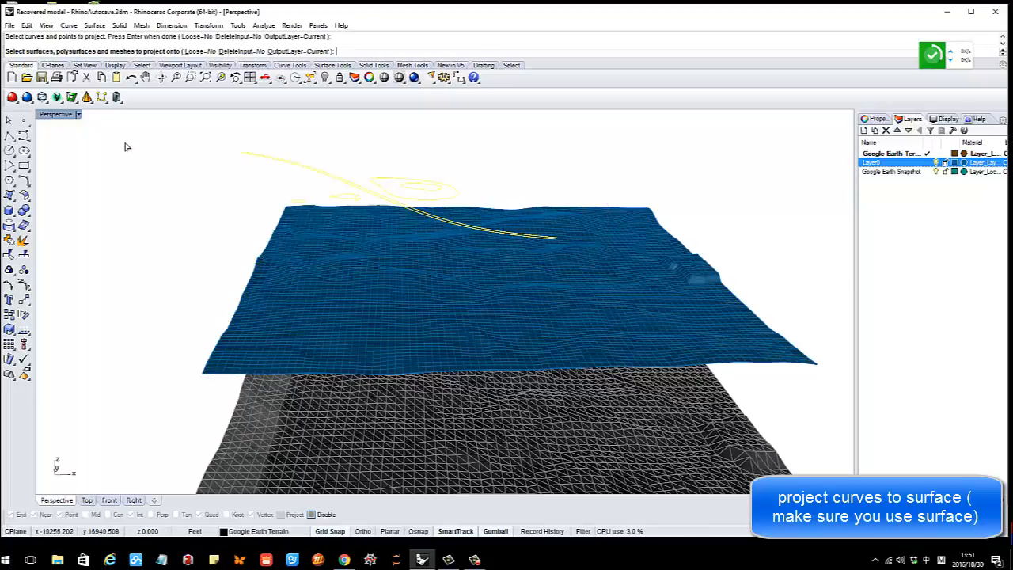
pyautogui.click(354, 255)
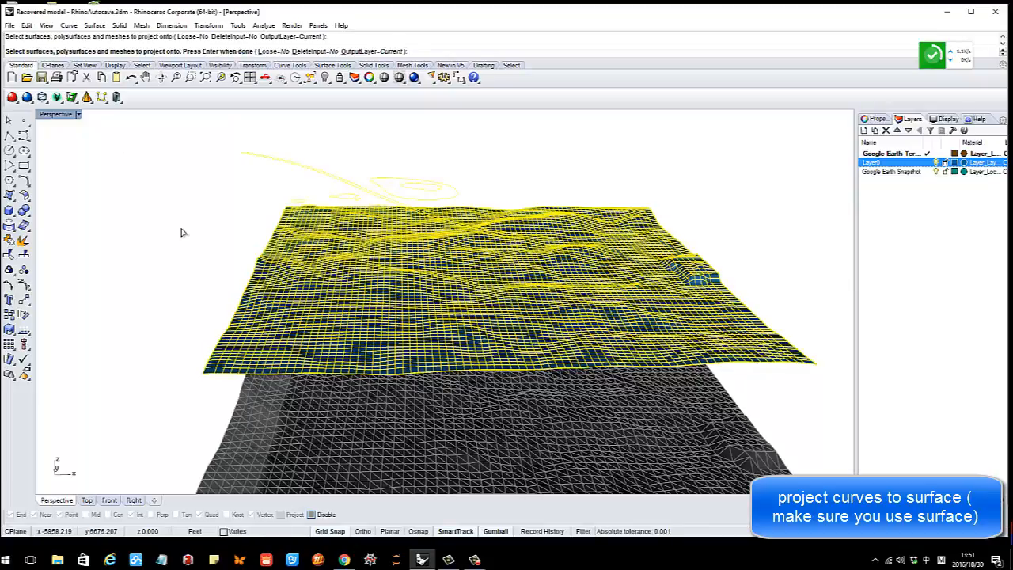
pyautogui.press('Return')
# Select the original floating curves and delete them, keeping the projected ones
pyautogui.moveTo(401, 331); pyautogui.dragTo(397, 360, button='right')
pyautogui.click(174, 309)
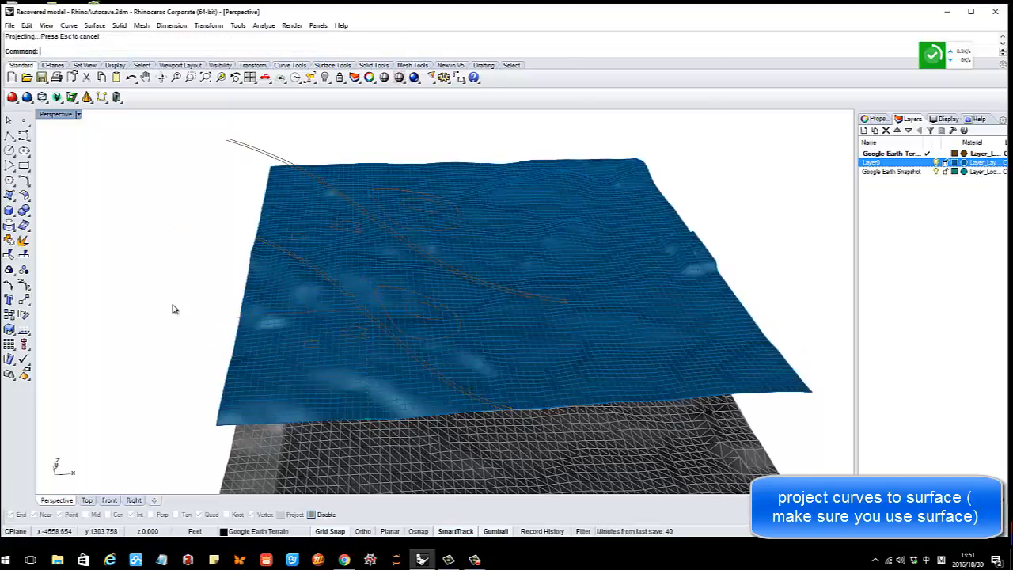
pyautogui.scroll(4, 414, 307)
pyautogui.moveTo(403, 317); pyautogui.dragTo(394, 283, button='right')
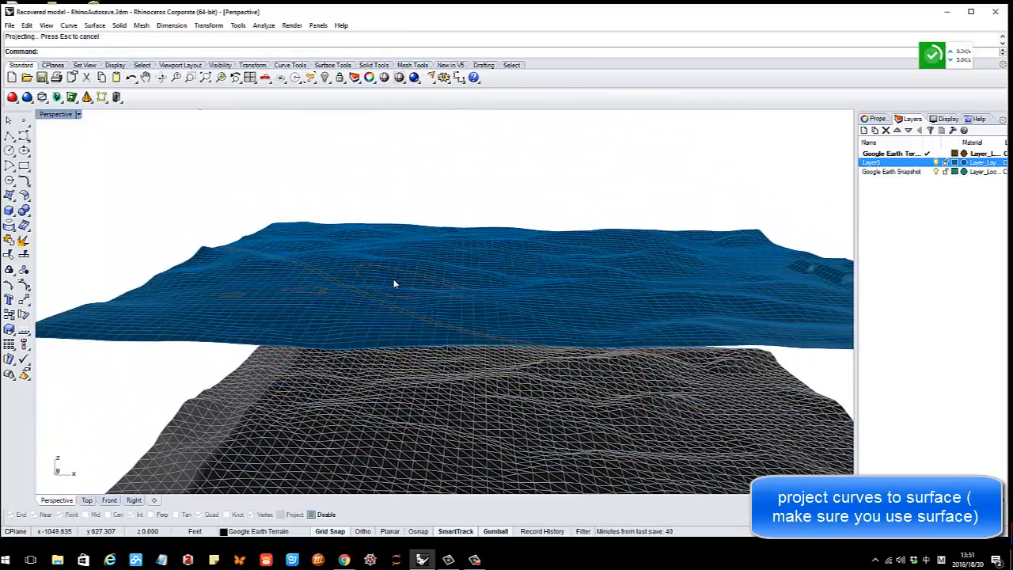
pyautogui.scroll(5, 430, 287)
pyautogui.moveTo(466, 296); pyautogui.dragTo(348, 289, button='right')
pyautogui.scroll(-5, 430, 285)
pyautogui.moveTo(430, 285); pyautogui.dragTo(349, 262, button='right')
pyautogui.moveTo(222, 120); pyautogui.dragTo(244, 144)
pyautogui.hotkey('ctrl', 'c')
pyautogui.press('Delete')
pyautogui.scroll(8, 423, 250)
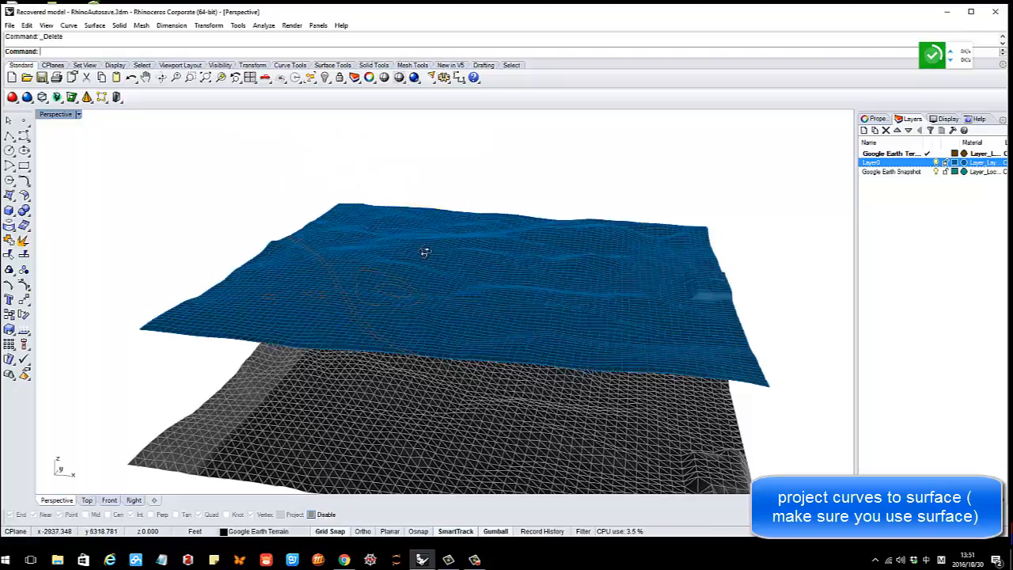
# Extrude the small building outline straight up into a box using the floating Surface Creation toolbar
pyautogui.scroll(-5, 356, 322)
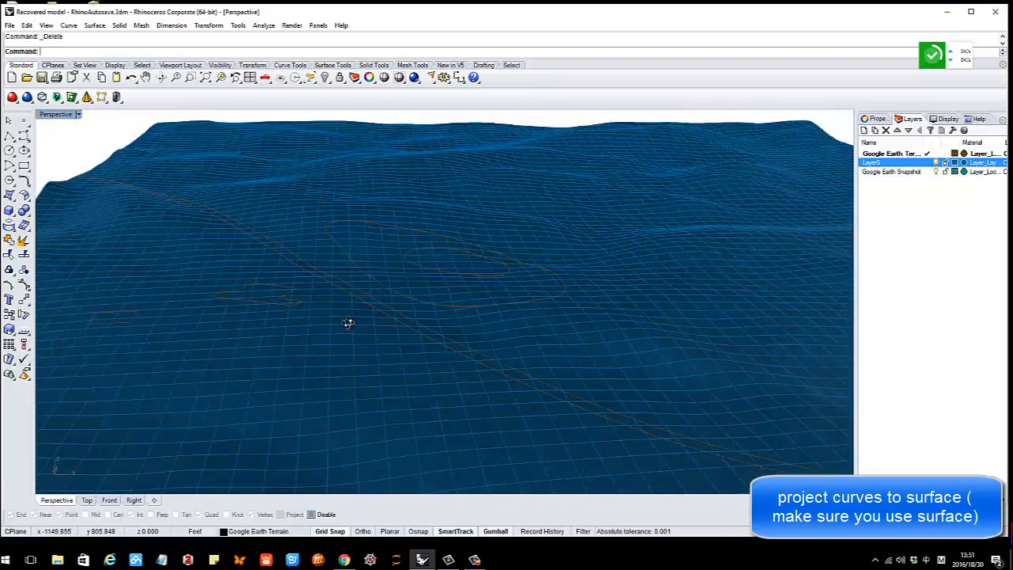
pyautogui.scroll(4, 305, 318)
pyautogui.scroll(3, 251, 292)
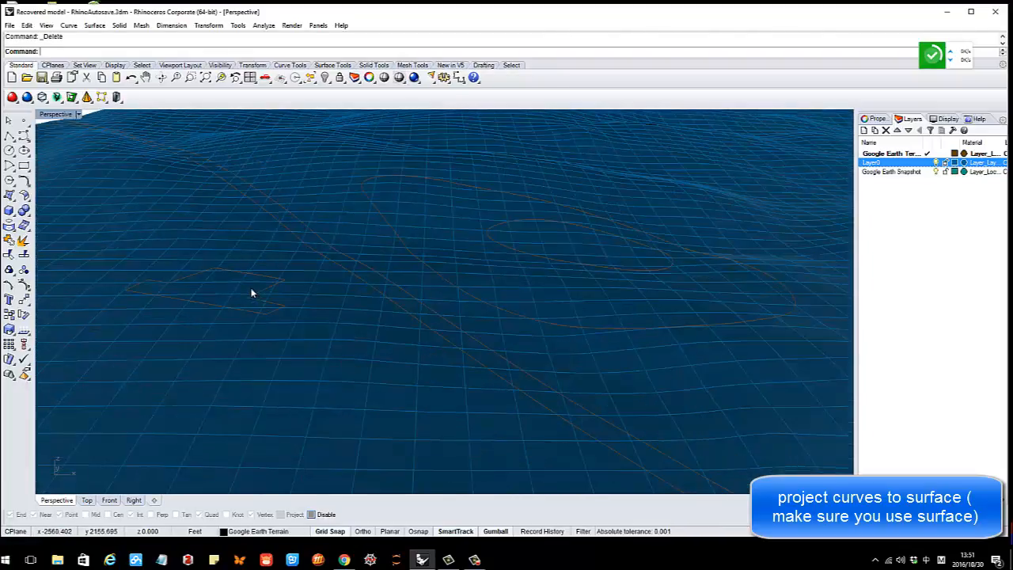
pyautogui.click(260, 293)
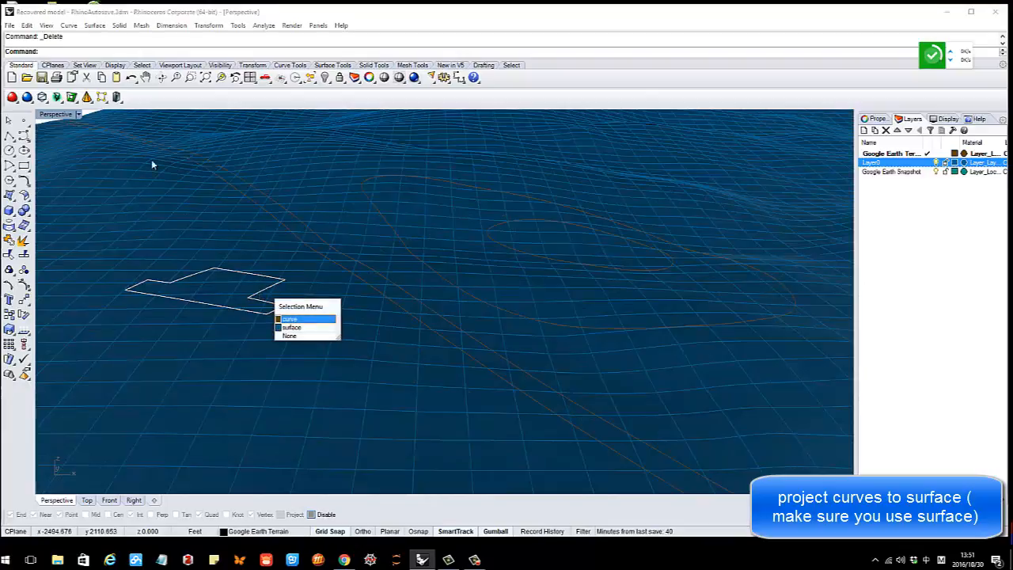
pyautogui.rightClick(215, 219)
pyautogui.scroll(-5, 258, 188)
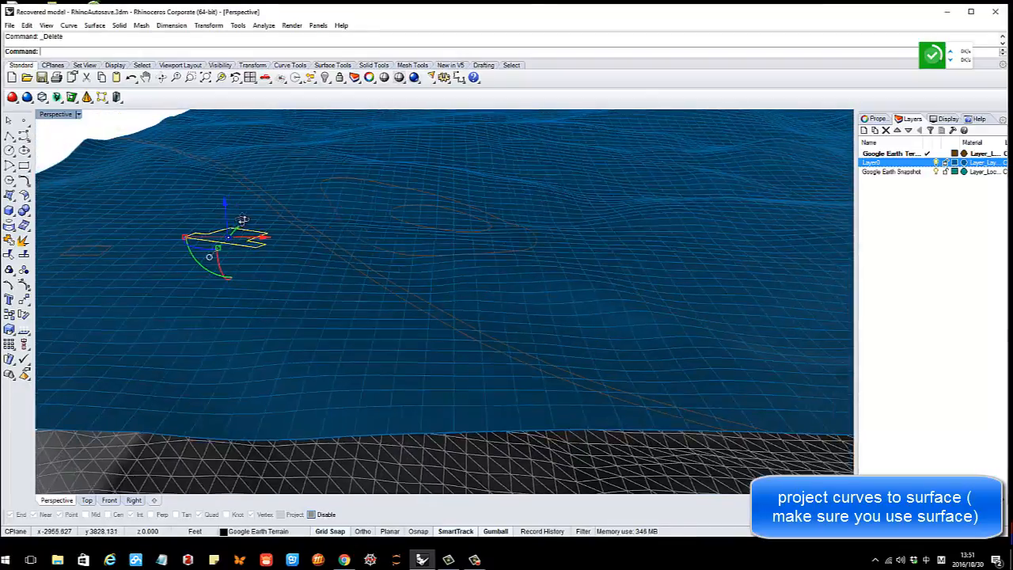
pyautogui.moveTo(244, 225); pyautogui.dragTo(246, 220, button='right')
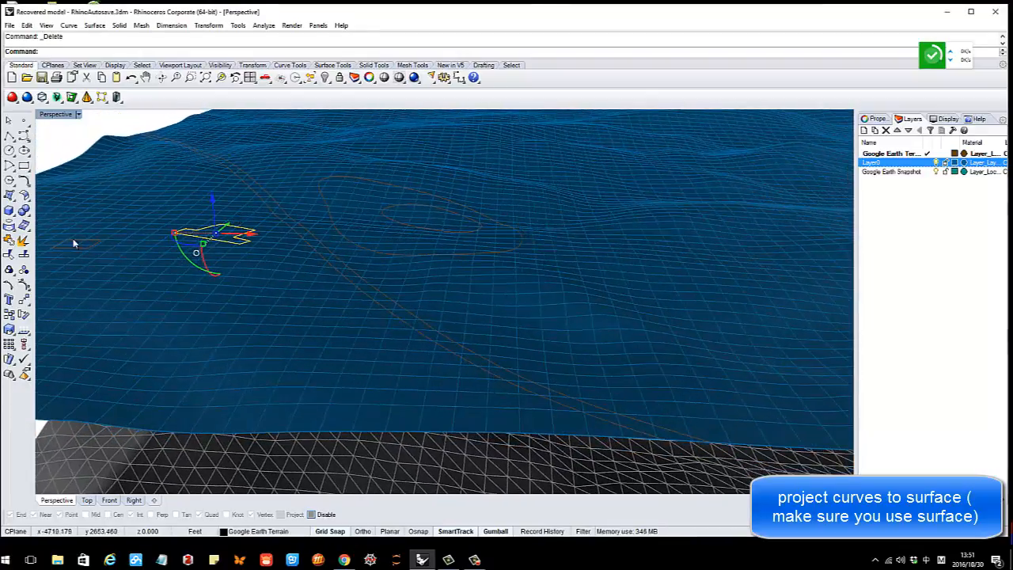
pyautogui.click(14, 200)
pyautogui.moveTo(49, 195); pyautogui.dragTo(369, 166)
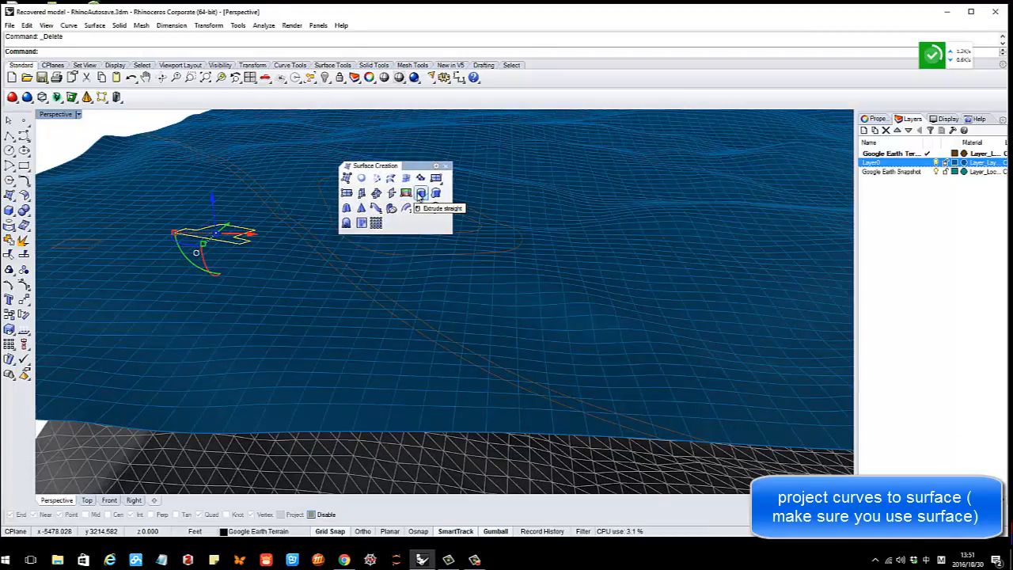
pyautogui.click(421, 194)
pyautogui.click(205, 230)
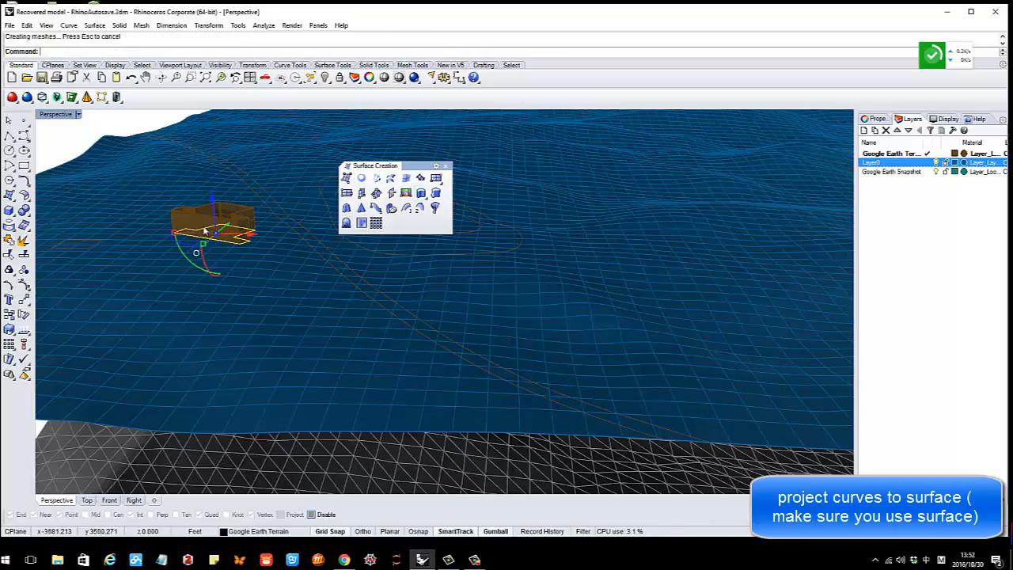
pyautogui.moveTo(205, 231); pyautogui.dragTo(180, 243, button='right')
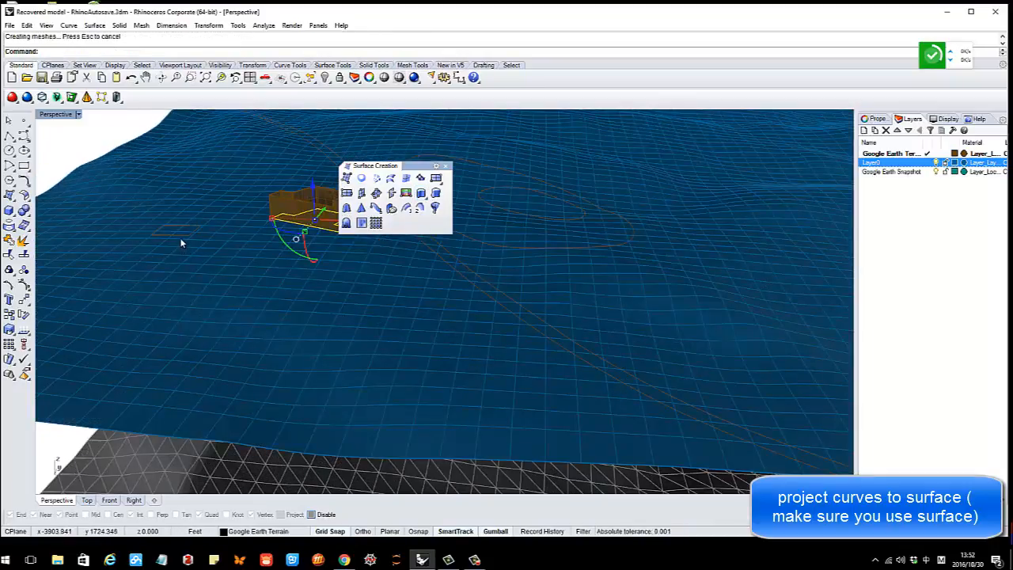
# Extrude the small rectangle footprint into a second box
pyautogui.click(181, 237)
pyautogui.rightClick(181, 236)
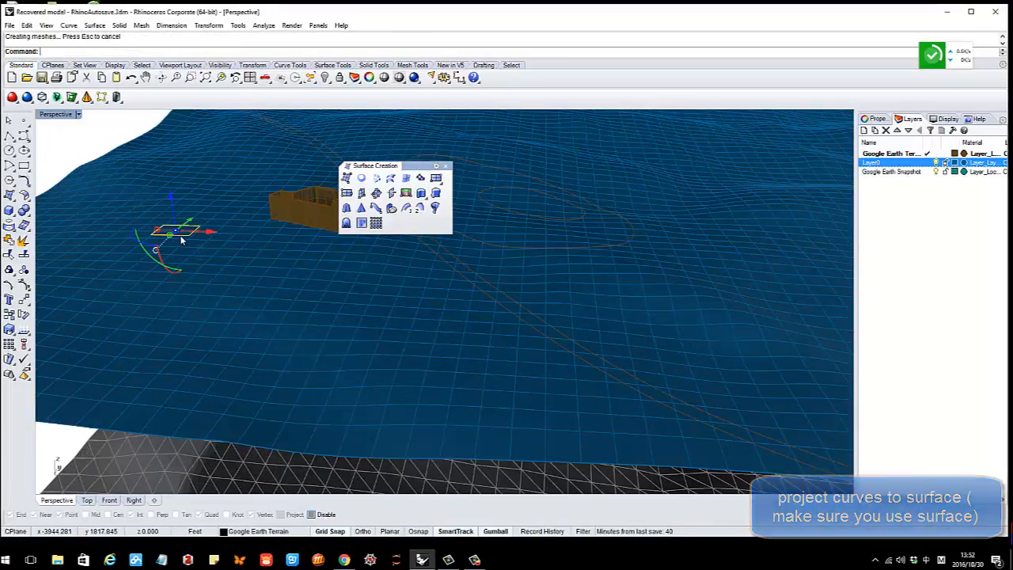
pyautogui.rightClick(220, 220)
pyautogui.click(195, 211)
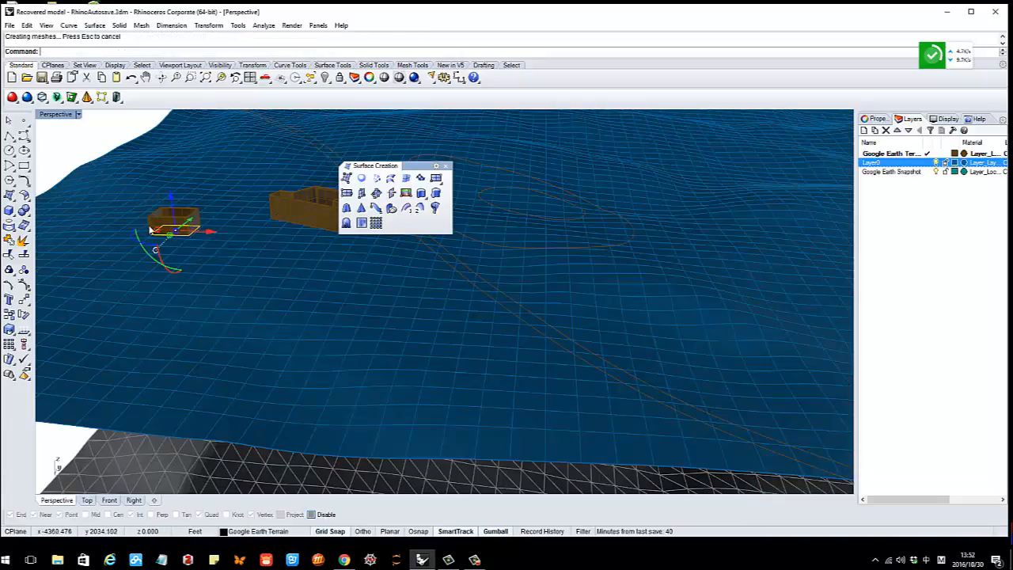
pyautogui.moveTo(149, 229); pyautogui.dragTo(181, 213, button='right')
pyautogui.moveTo(255, 222); pyautogui.dragTo(397, 206, button='right')
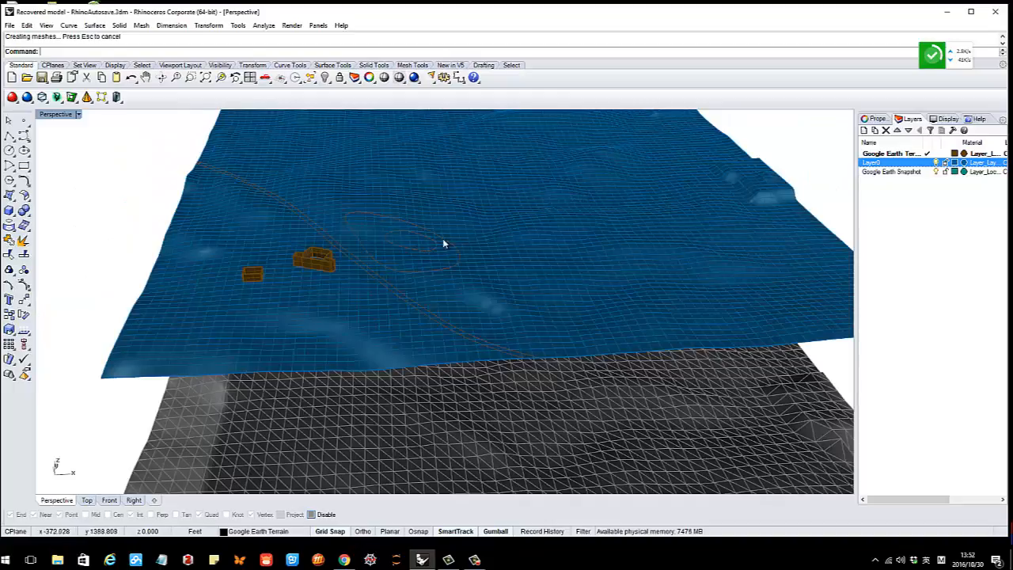
pyautogui.moveTo(443, 245)
pyautogui.mouseDown(button='right')
pyautogui.moveTo(401, 222)
pyautogui.moveTo(436, 243)
pyautogui.mouseUp(button='right')
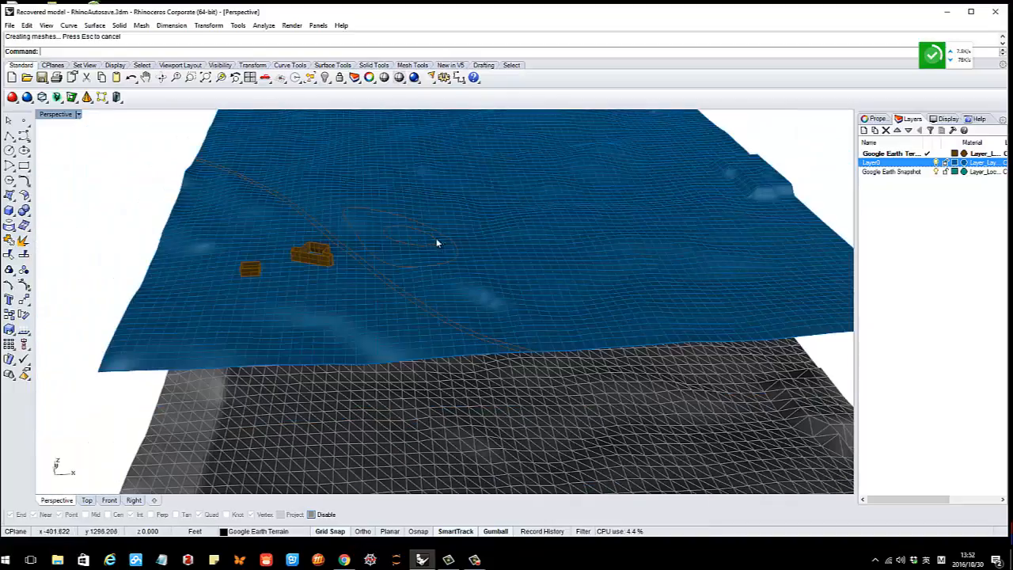
# Maximize the Top viewport, set it to Shaded display, and zoom in on the terrain curves
pyautogui.doubleClick(56, 115)
pyautogui.doubleClick(49, 116)
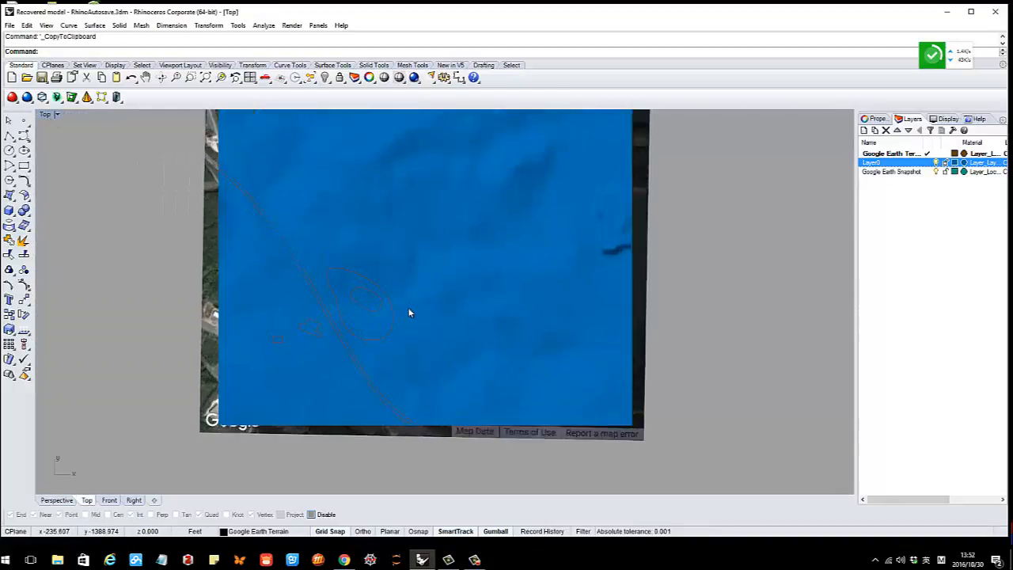
pyautogui.scroll(3, 409, 312)
pyautogui.moveTo(409, 311); pyautogui.dragTo(391, 288, button='right')
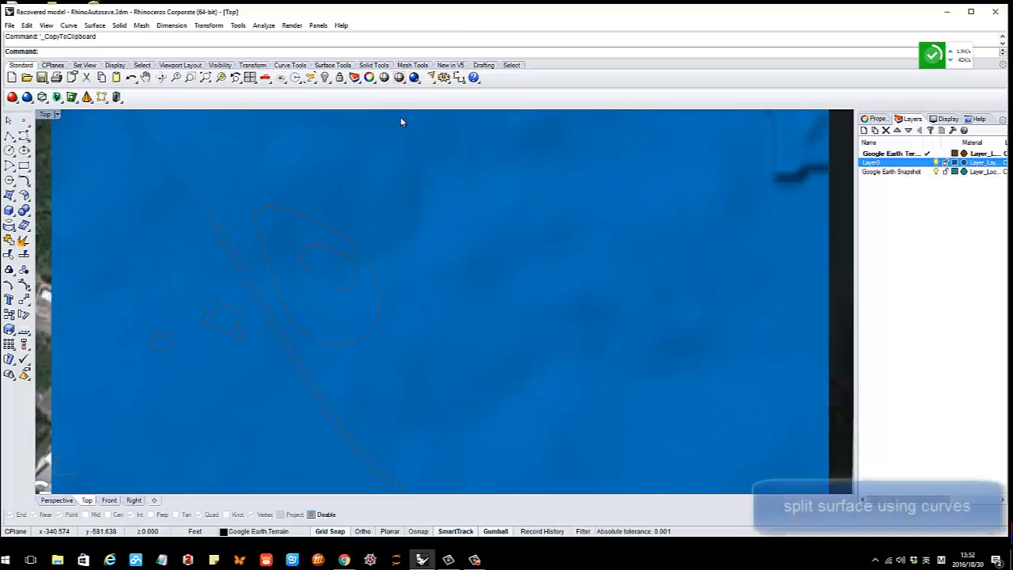
pyautogui.click(404, 82)
pyautogui.click(416, 99)
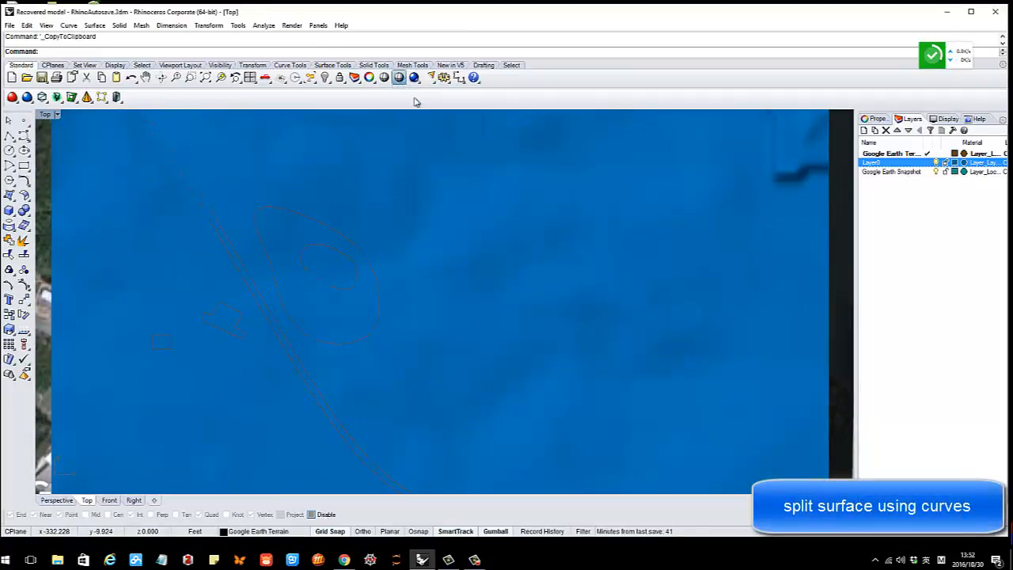
pyautogui.scroll(-4, 355, 271)
pyautogui.moveTo(355, 273); pyautogui.dragTo(354, 250, button='right')
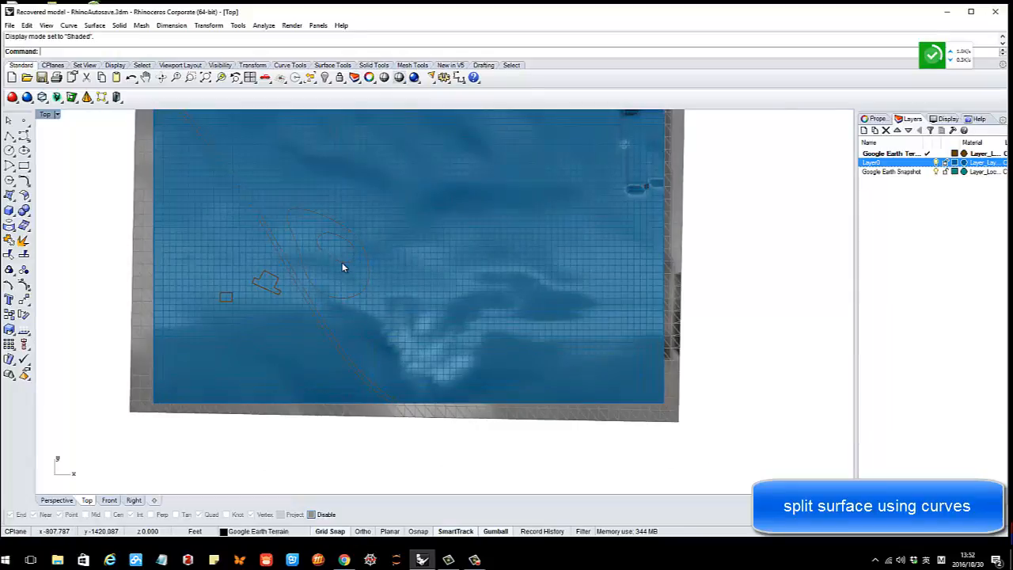
pyautogui.scroll(2, 342, 262)
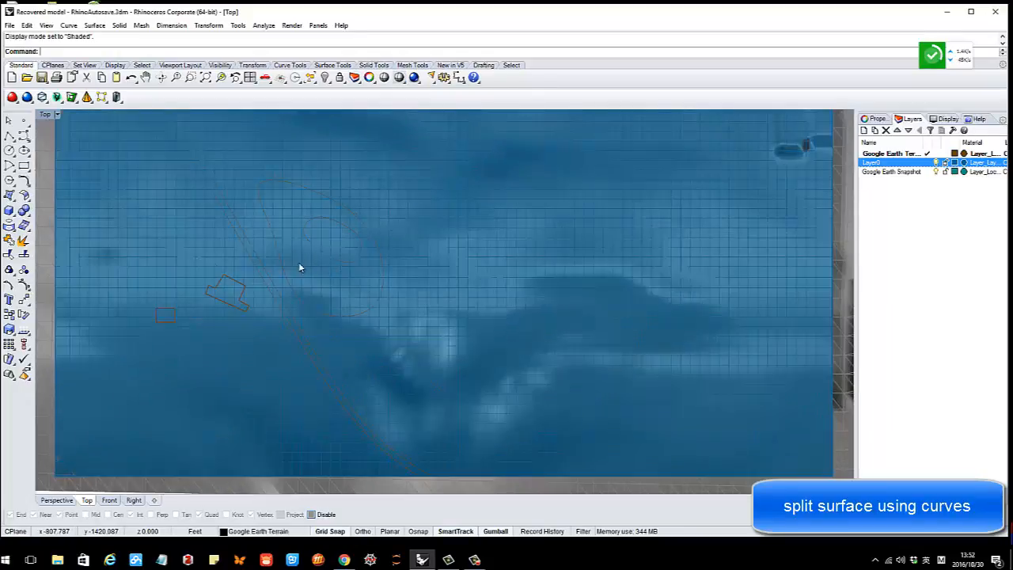
# Split the terrain surface with the ellipse as the cutting curve
pyautogui.click(24, 255)
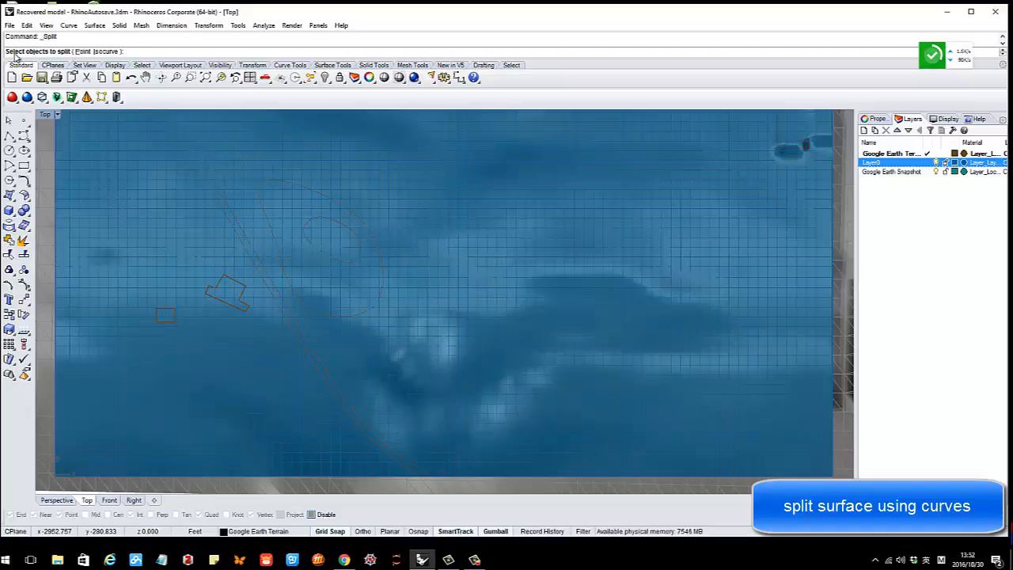
pyautogui.click(406, 171)
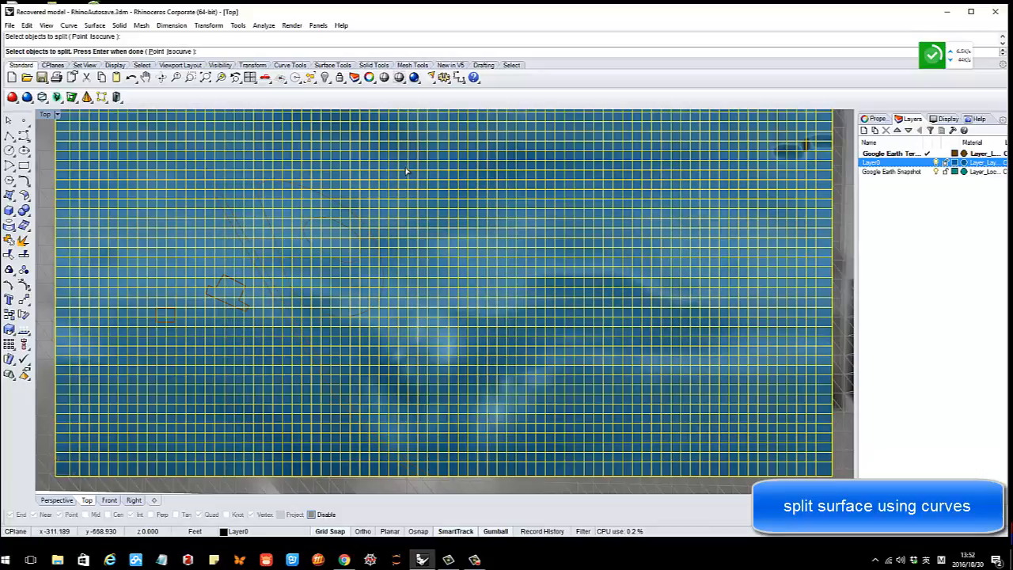
pyautogui.press('Return')
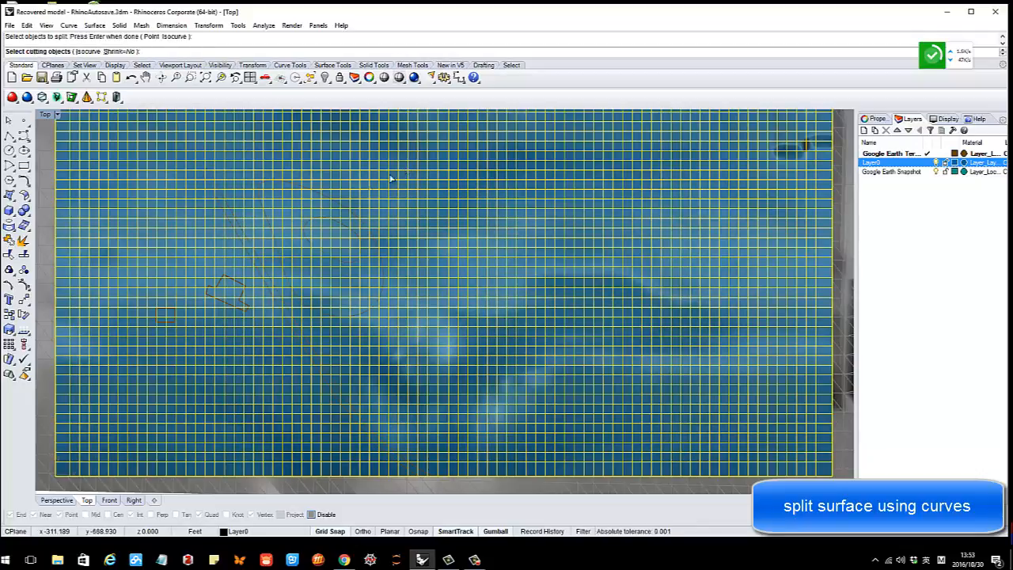
pyautogui.scroll(2, 328, 214)
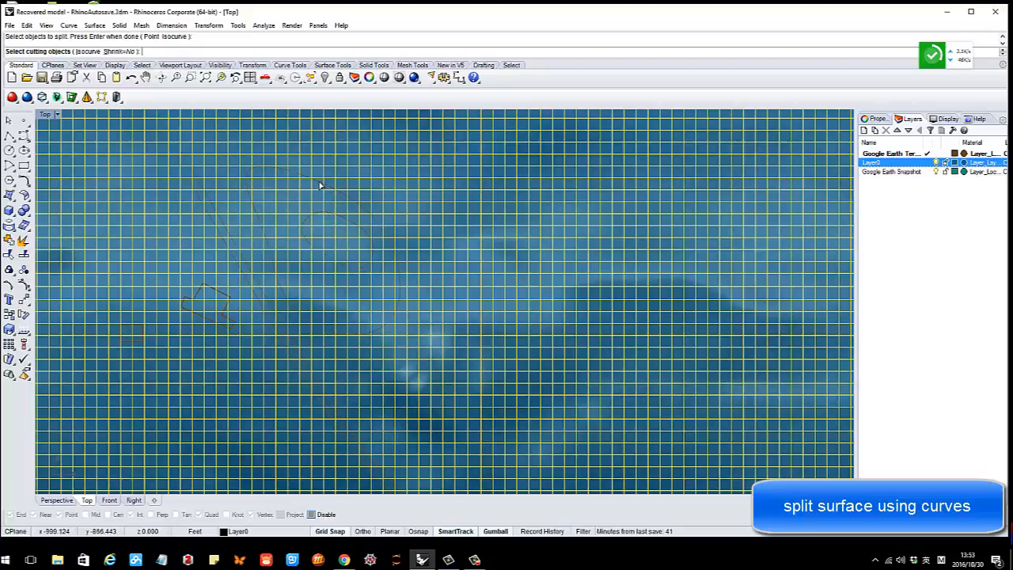
pyautogui.click(321, 185)
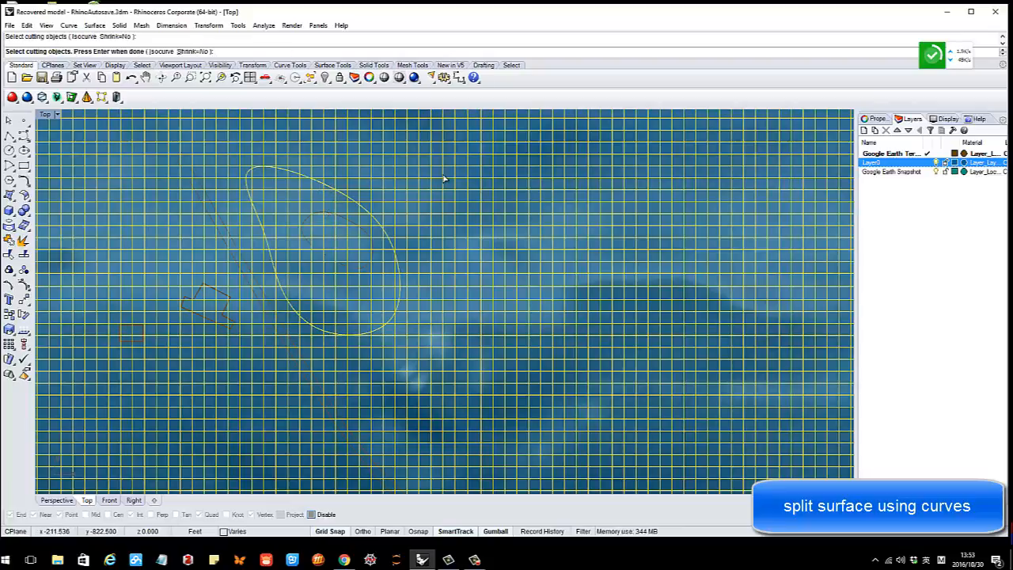
pyautogui.press('Return')
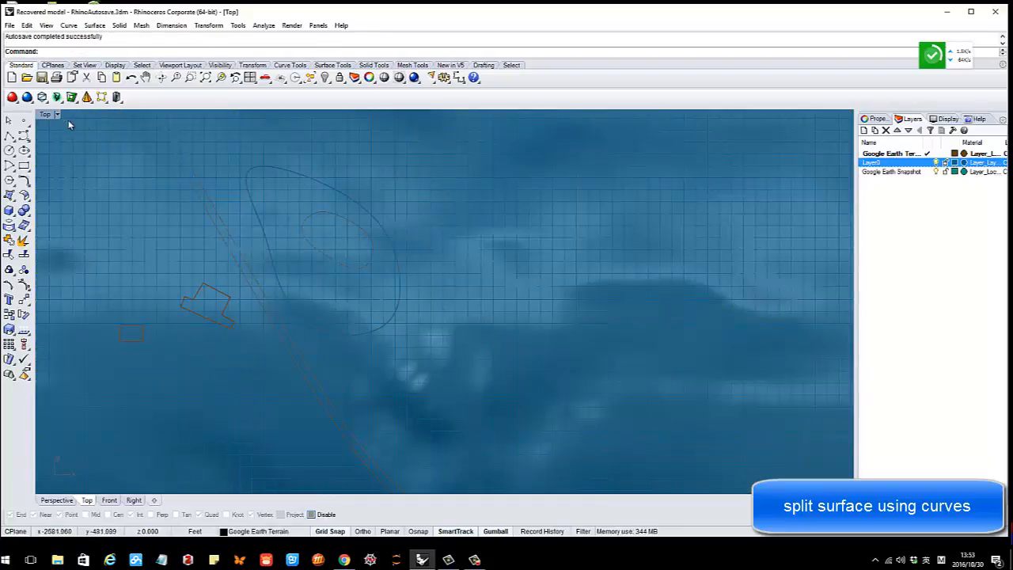
# Maximize the Perspective view and select the elliptical split piece of the terrain
pyautogui.doubleClick(45, 115)
pyautogui.doubleClick(466, 115)
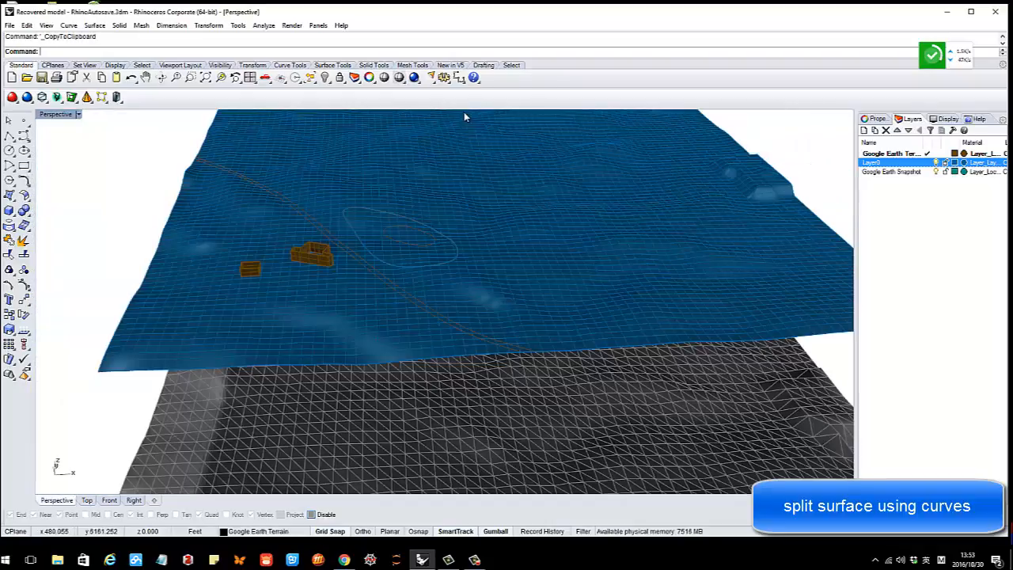
pyautogui.scroll(3, 431, 243)
pyautogui.click(533, 228)
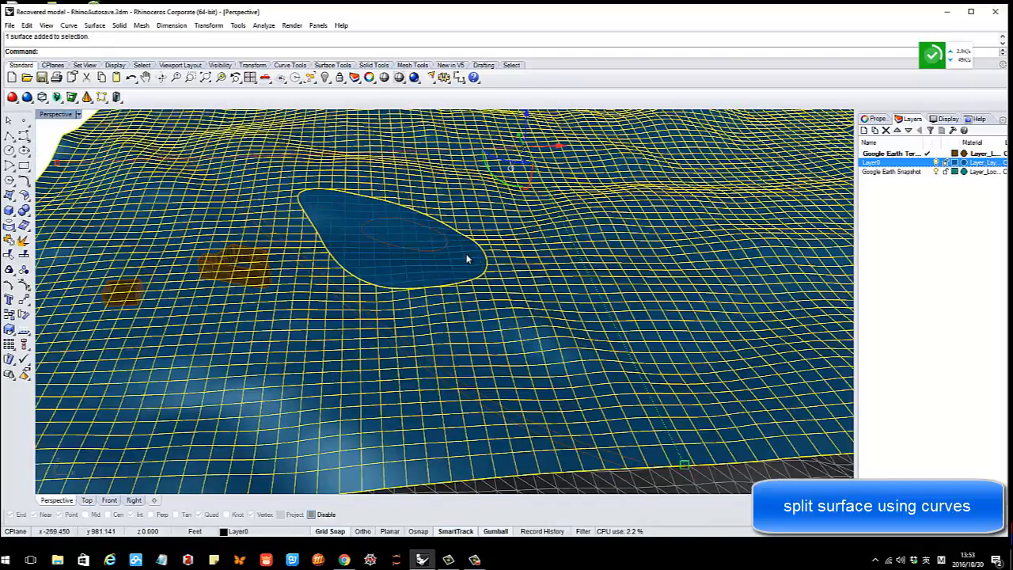
pyautogui.click(468, 258)
pyautogui.click(541, 237)
pyautogui.click(441, 253)
# Lift and copy the elliptical piece, then undo the lift and clear the selection
pyautogui.moveTo(415, 252); pyautogui.dragTo(394, 216, button='right')
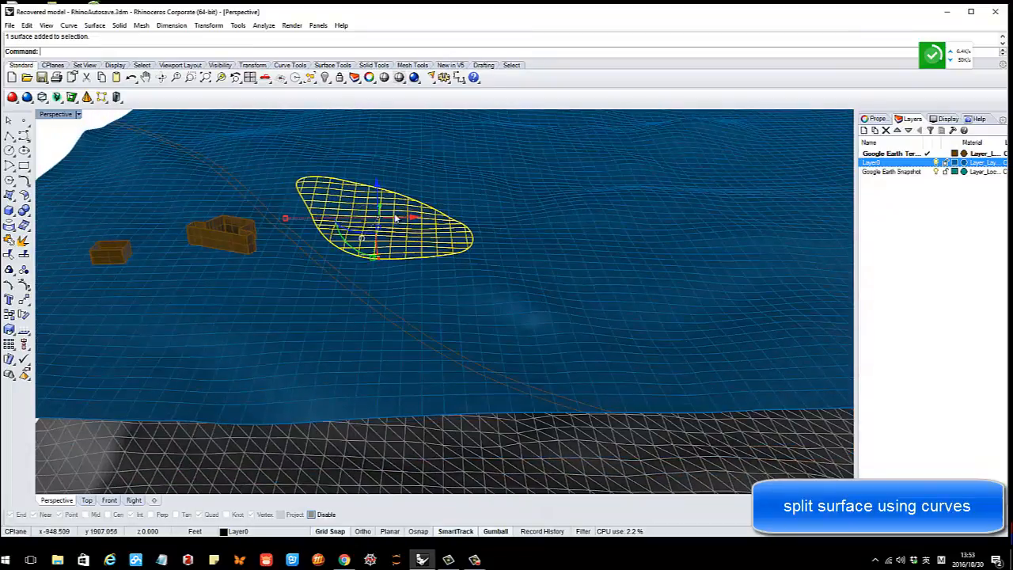
pyautogui.moveTo(379, 200); pyautogui.dragTo(395, 187)
pyautogui.hotkey('ctrl', 'c')
pyautogui.moveTo(386, 219)
pyautogui.mouseDown(button='right')
pyautogui.moveTo(393, 187)
pyautogui.moveTo(399, 222)
pyautogui.mouseUp(button='right')
pyautogui.hotkey('ctrl', 'z')
pyautogui.scroll(5, 418, 227)
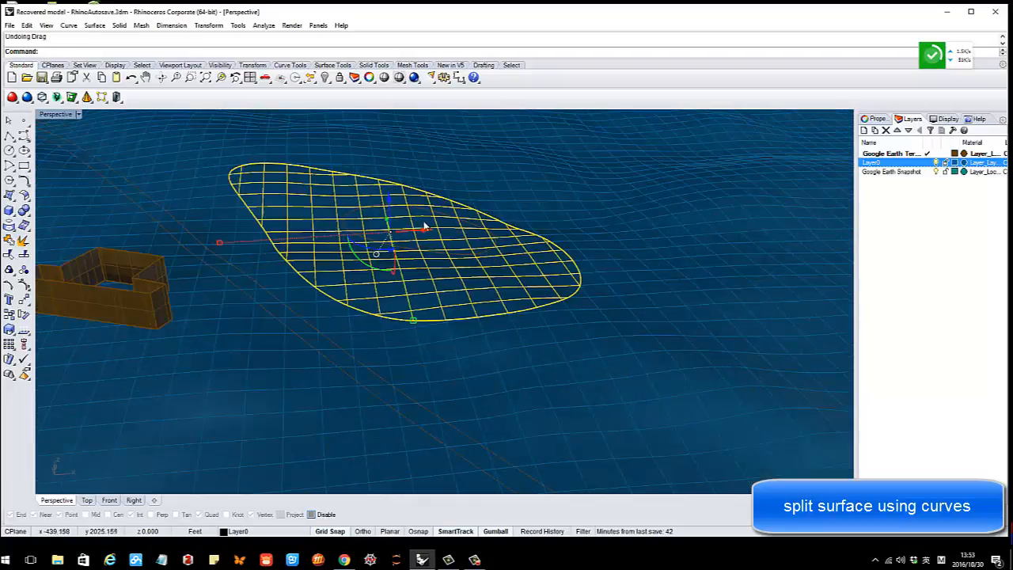
pyautogui.press('Escape')
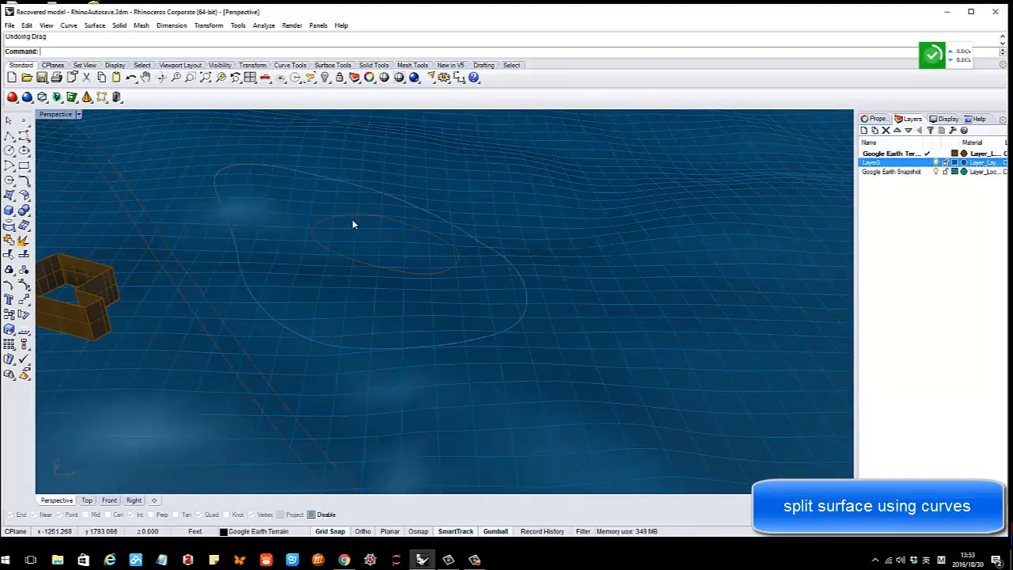
# Delete the elliptical piece to leave a hole in the terrain
pyautogui.click(375, 240)
pyautogui.press('Delete')
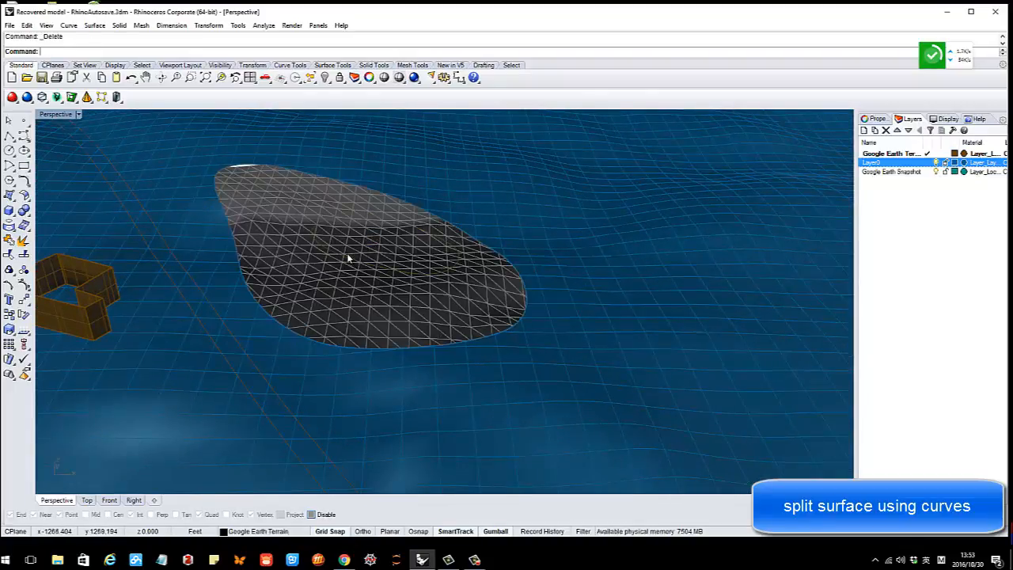
pyautogui.moveTo(349, 257); pyautogui.dragTo(358, 249, button='right')
pyautogui.scroll(-5, 360, 261)
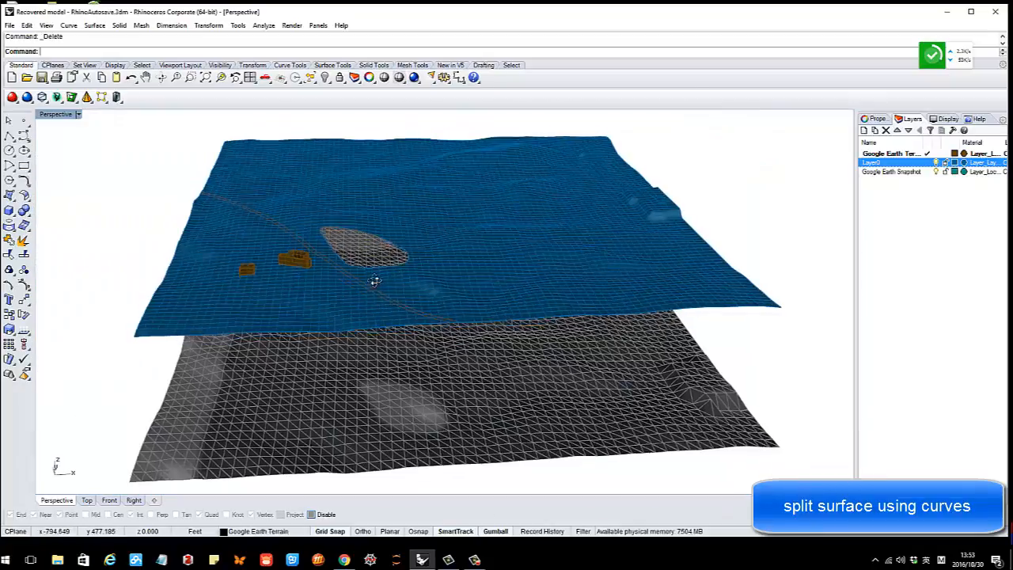
# Lock the lower terrain mesh and select the hole's oval boundary curve
pyautogui.click(367, 307)
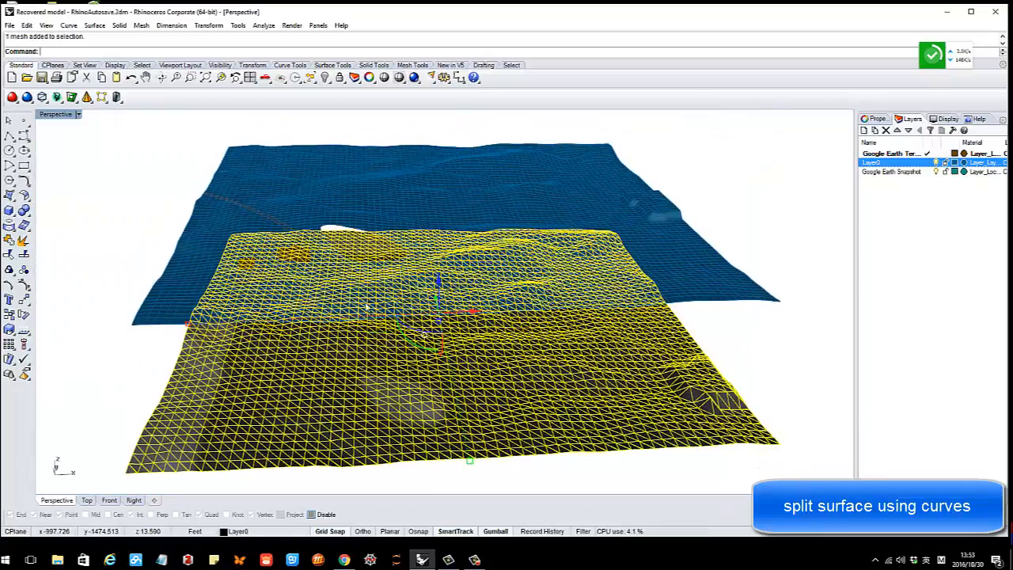
pyautogui.click(340, 80)
pyautogui.scroll(2, 415, 350)
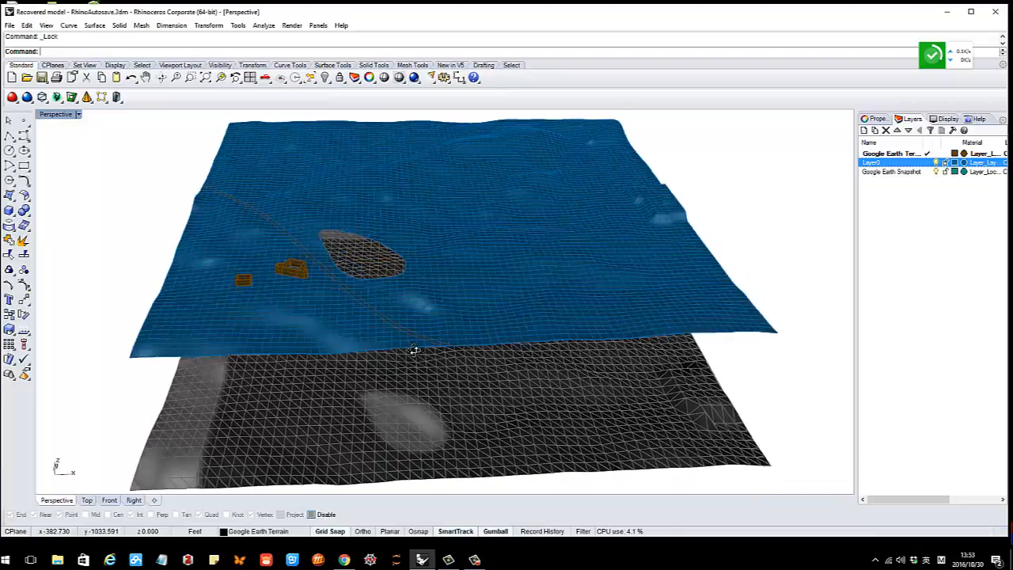
pyautogui.scroll(5, 369, 242)
pyautogui.click(344, 244)
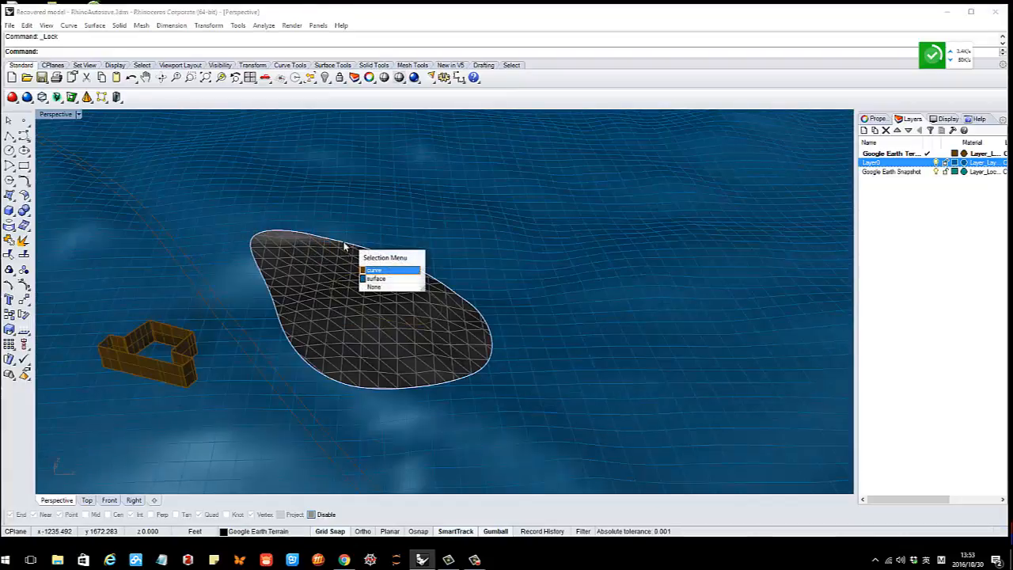
pyautogui.click(321, 282)
pyautogui.moveTo(320, 283); pyautogui.dragTo(296, 244, button='right')
# Lift the oval curve upward above the terrain hole
pyautogui.click(307, 218)
pyautogui.scroll(5, 309, 222)
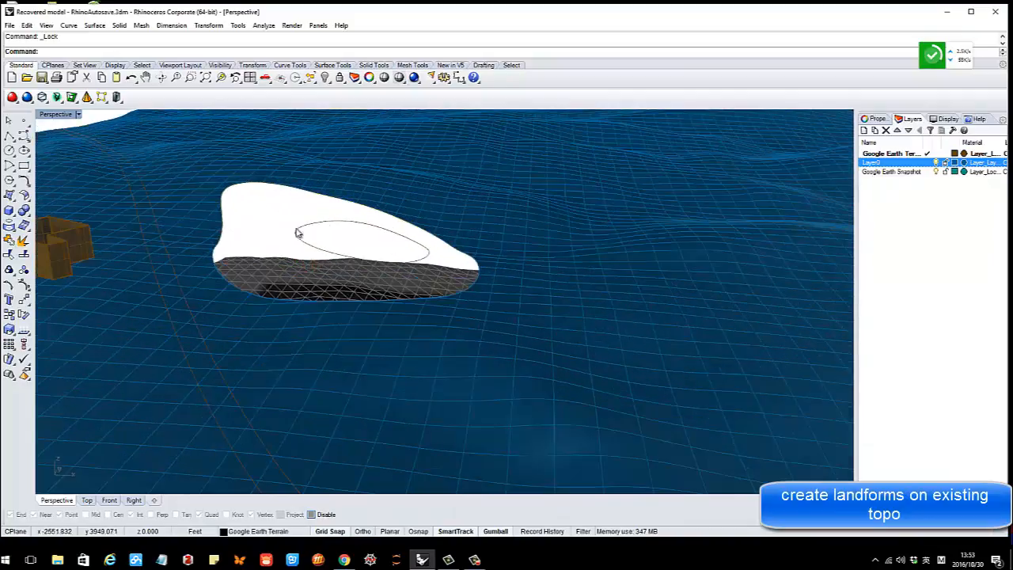
pyautogui.click(345, 231)
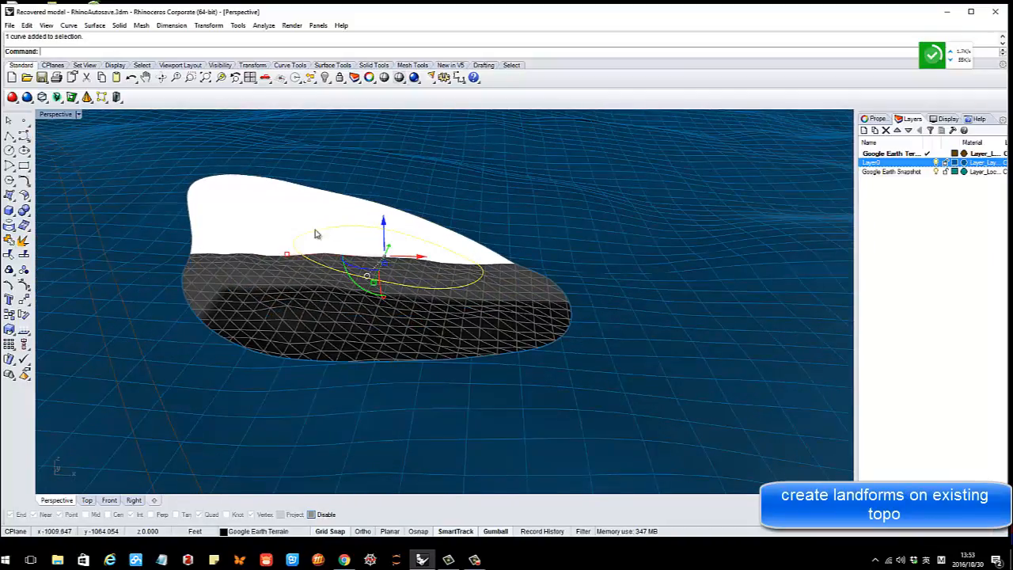
pyautogui.moveTo(317, 233)
pyautogui.mouseDown(button='right')
pyautogui.moveTo(330, 228)
pyautogui.moveTo(311, 218)
pyautogui.moveTo(333, 227)
pyautogui.mouseUp(button='right')
pyautogui.moveTo(333, 227); pyautogui.dragTo(334, 197)
pyautogui.hotkey('ctrl', 'c')
pyautogui.scroll(-6, 331, 221)
pyautogui.moveTo(330, 223); pyautogui.dragTo(253, 212, button='right')
pyautogui.click(504, 121)
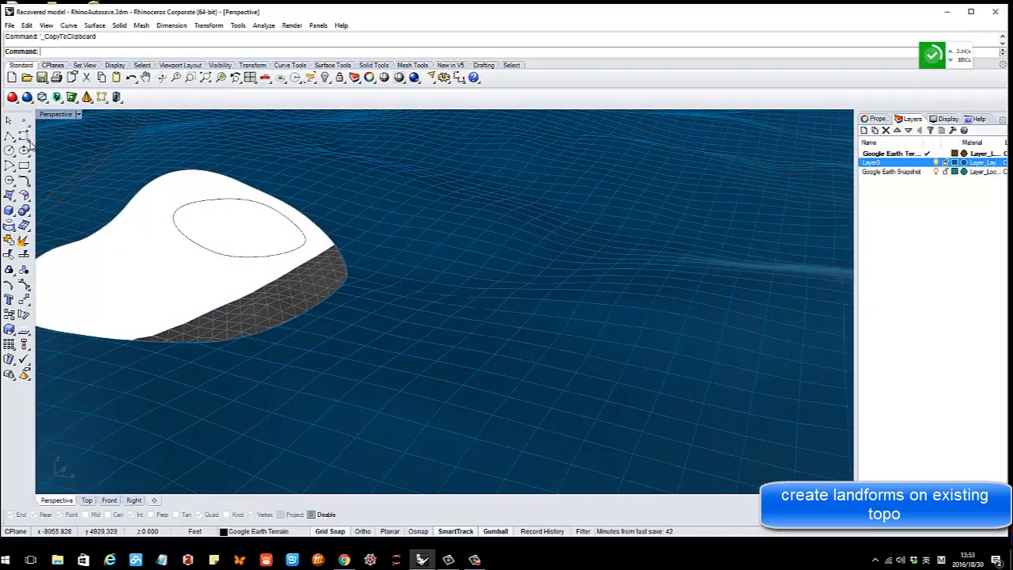
# With Osnap on, draw a curve from the raised oval down to the hole's edge
pyautogui.click(24, 135)
pyautogui.scroll(2, 305, 243)
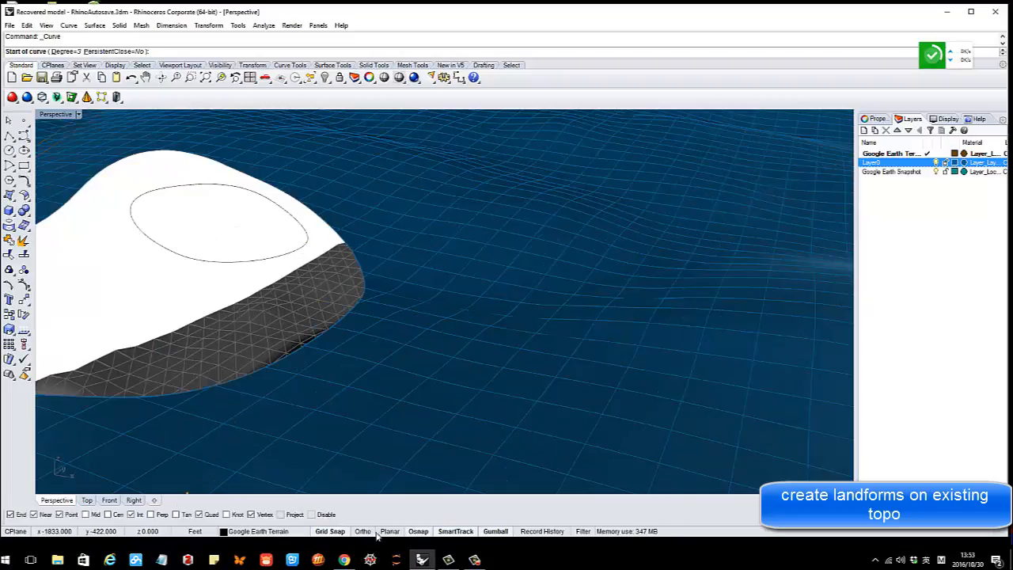
pyautogui.click(418, 531)
pyautogui.click(300, 251)
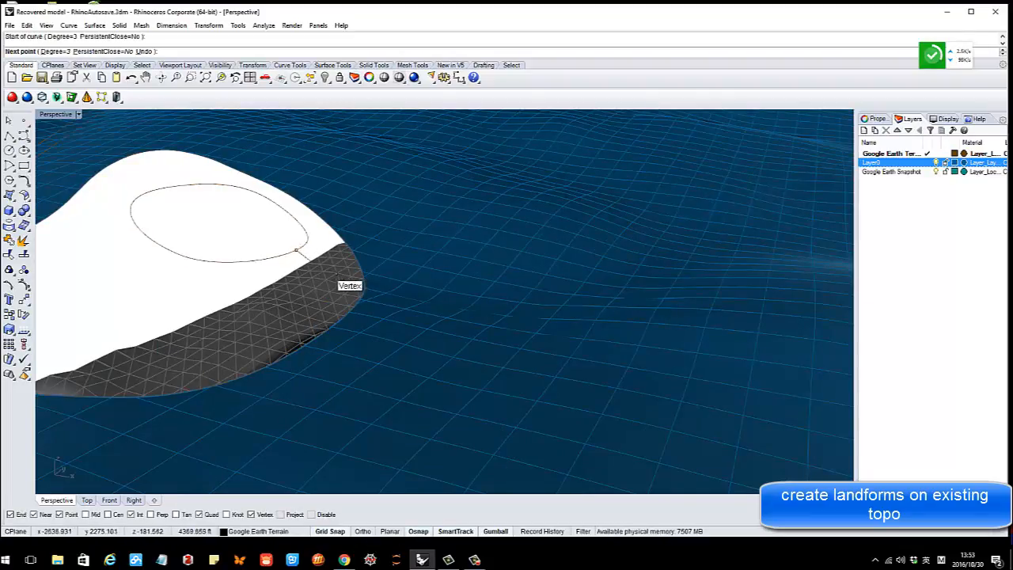
pyautogui.moveTo(346, 282); pyautogui.dragTo(352, 378, button='right')
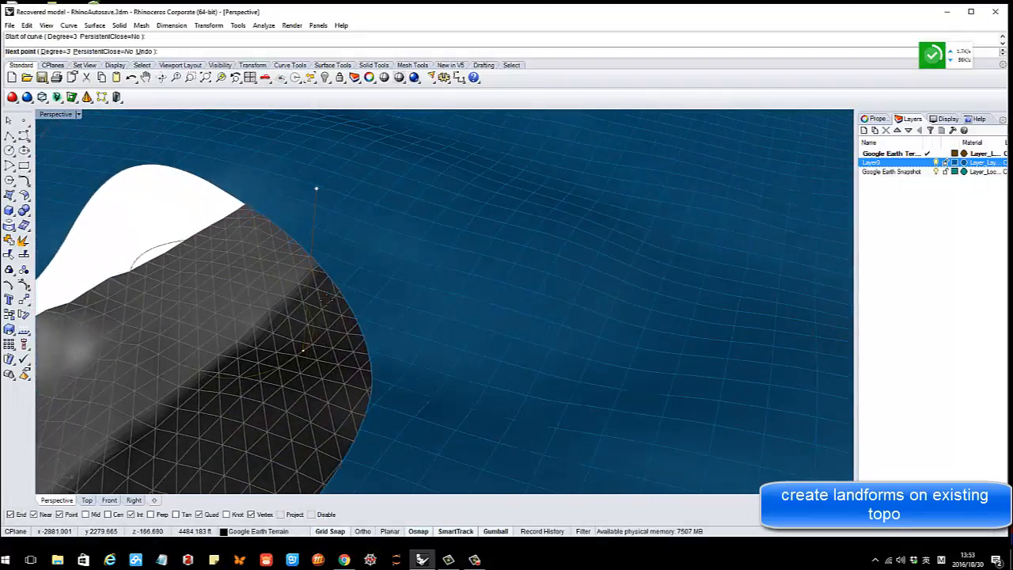
pyautogui.click(378, 375)
pyautogui.press('Return')
# Tear off the Surface tools flyout as a floating toolbar
pyautogui.moveTo(446, 340); pyautogui.dragTo(271, 289, button='right')
pyautogui.scroll(2, 267, 290)
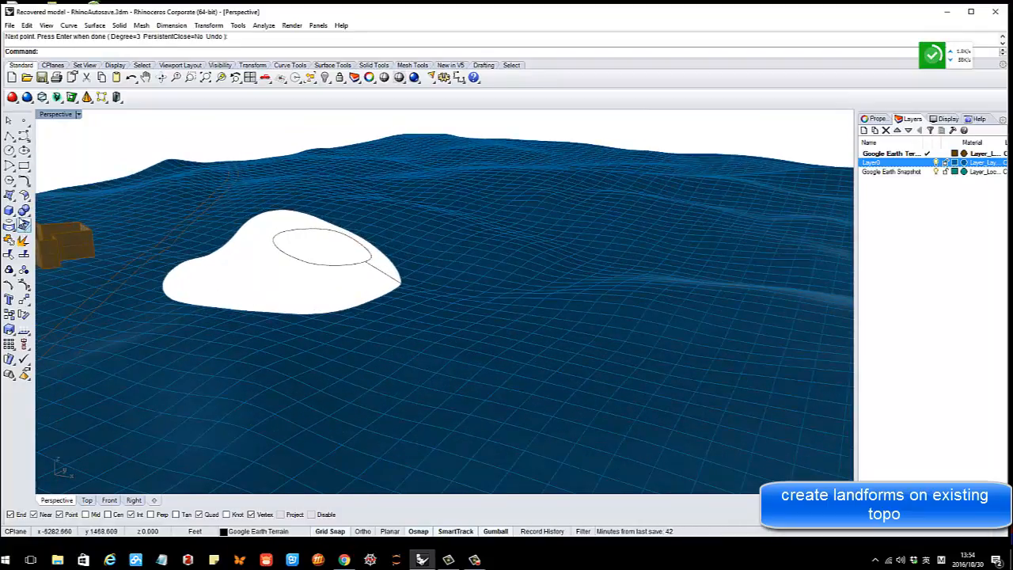
pyautogui.click(11, 197)
pyautogui.moveTo(53, 191); pyautogui.dragTo(180, 143)
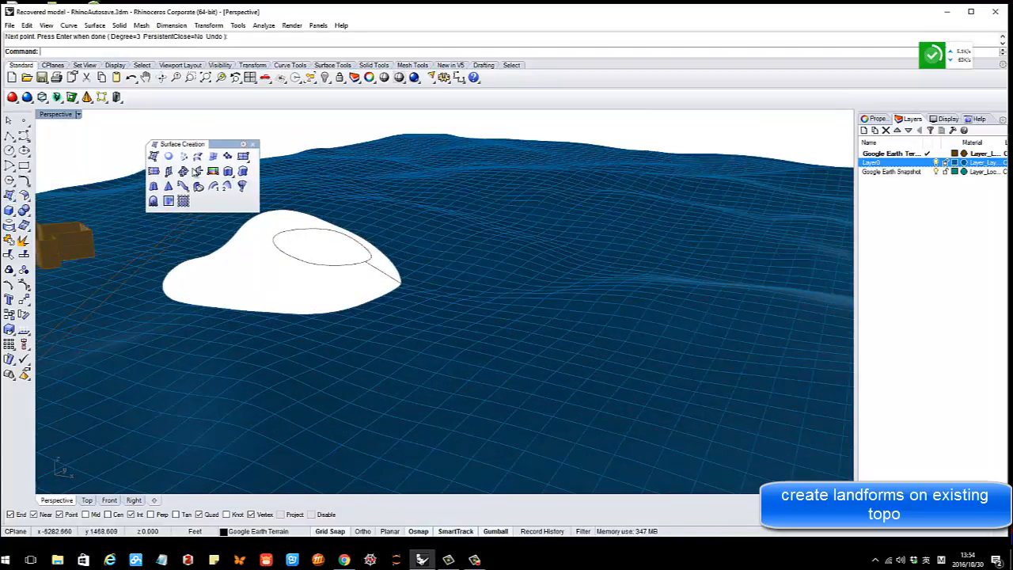
# Sweep 2 Rails using the raised oval and hole edge as rails and the connecting curve as section
pyautogui.click(234, 189)
pyautogui.click(335, 269)
pyautogui.moveTo(324, 290); pyautogui.dragTo(364, 299, button='right')
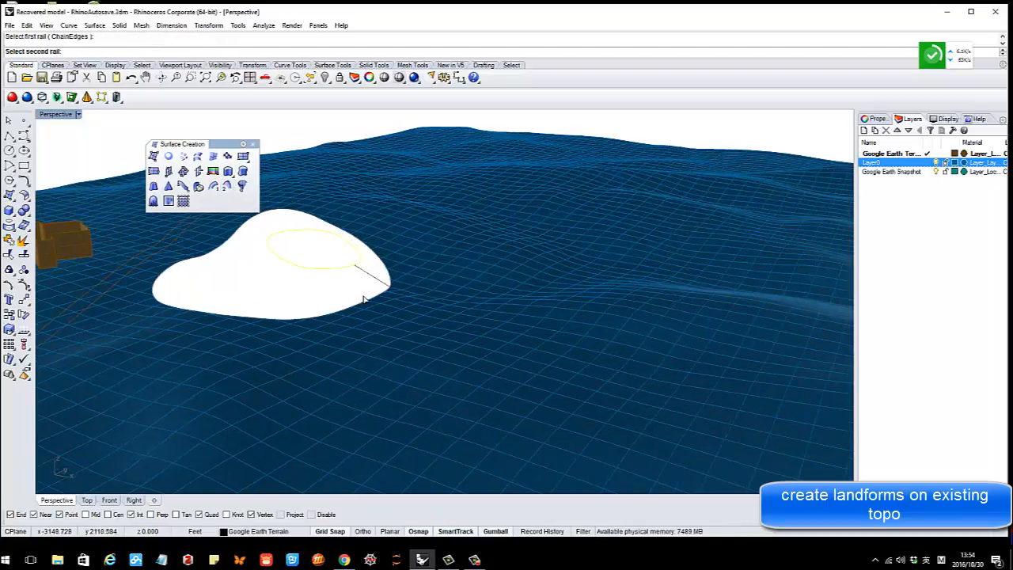
pyautogui.click(369, 305)
pyautogui.click(400, 328)
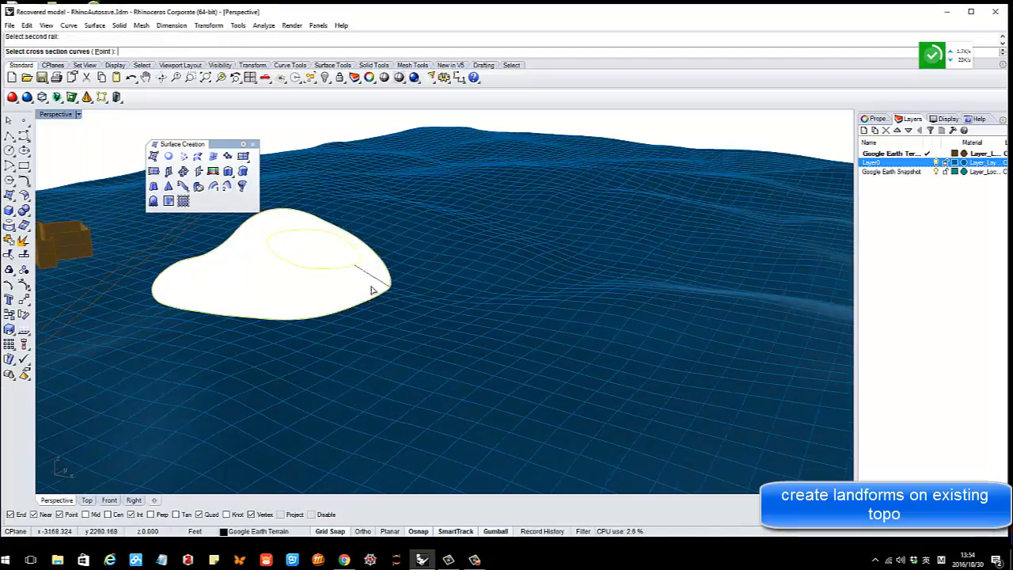
pyautogui.click(372, 279)
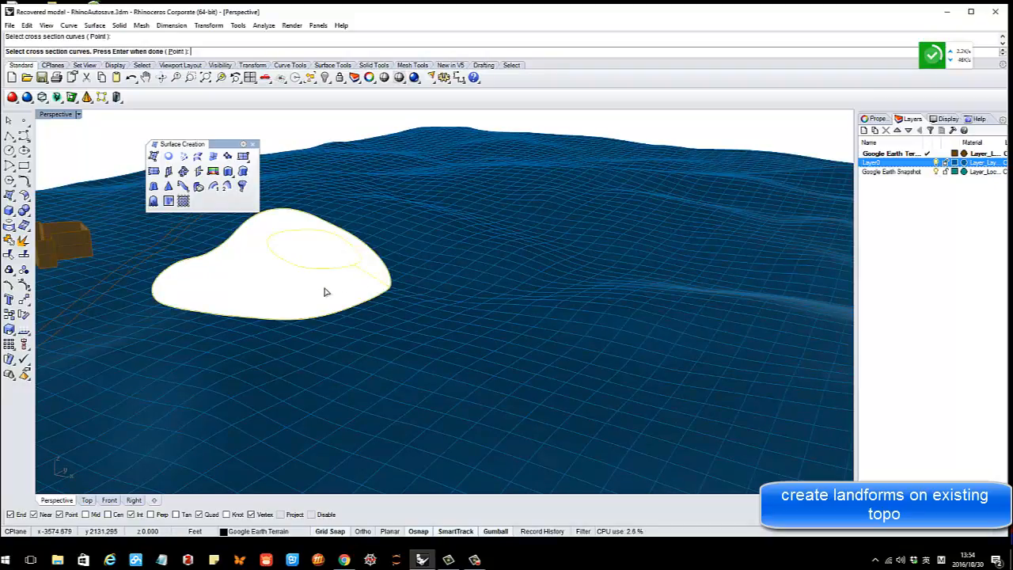
pyautogui.rightClick(324, 292)
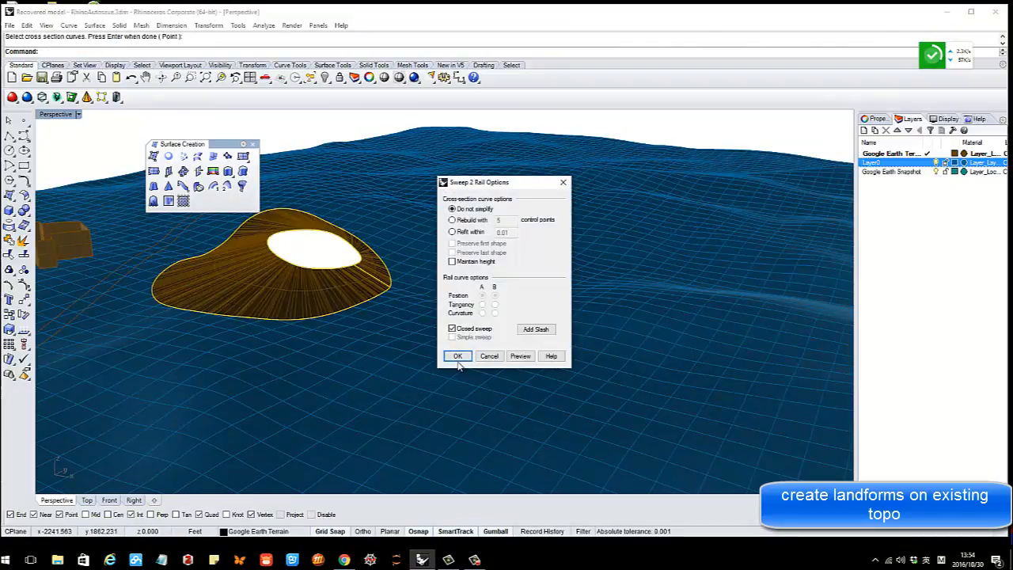
pyautogui.click(457, 356)
pyautogui.moveTo(444, 356); pyautogui.dragTo(294, 274, button='right')
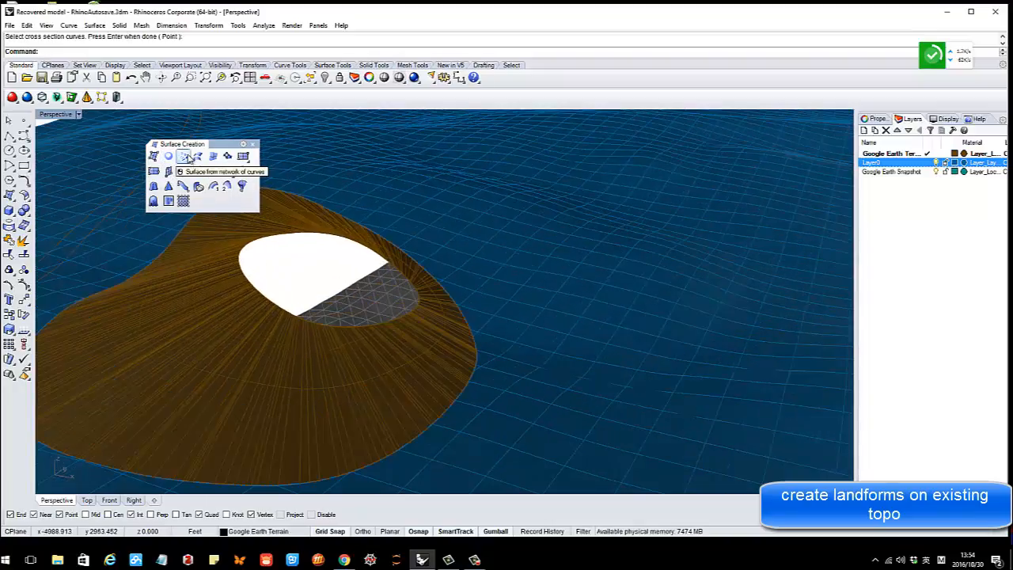
# Fill the oval opening with a Patch surface to cap the mound top
pyautogui.click(228, 156)
pyautogui.click(293, 239)
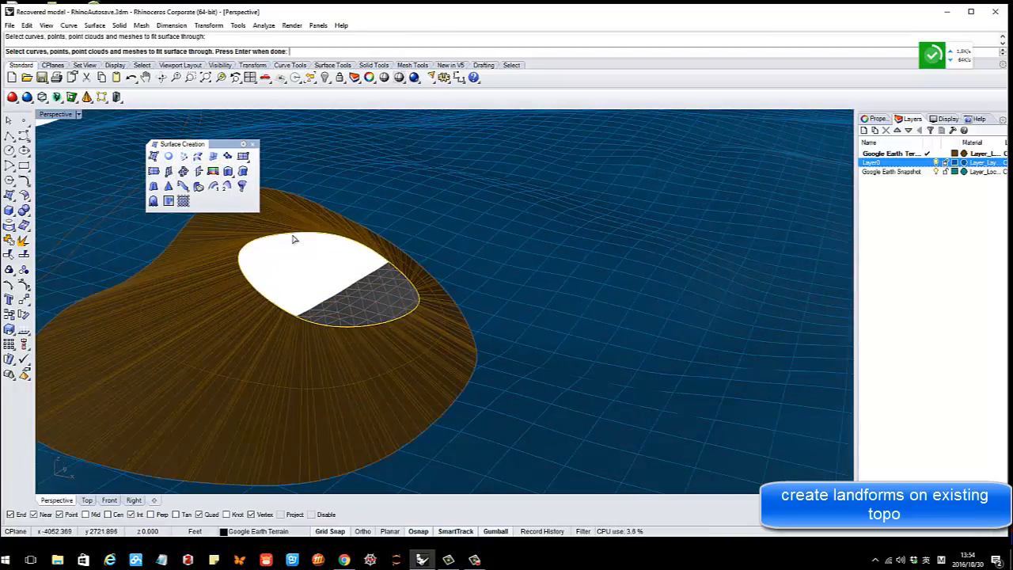
pyautogui.press('Return')
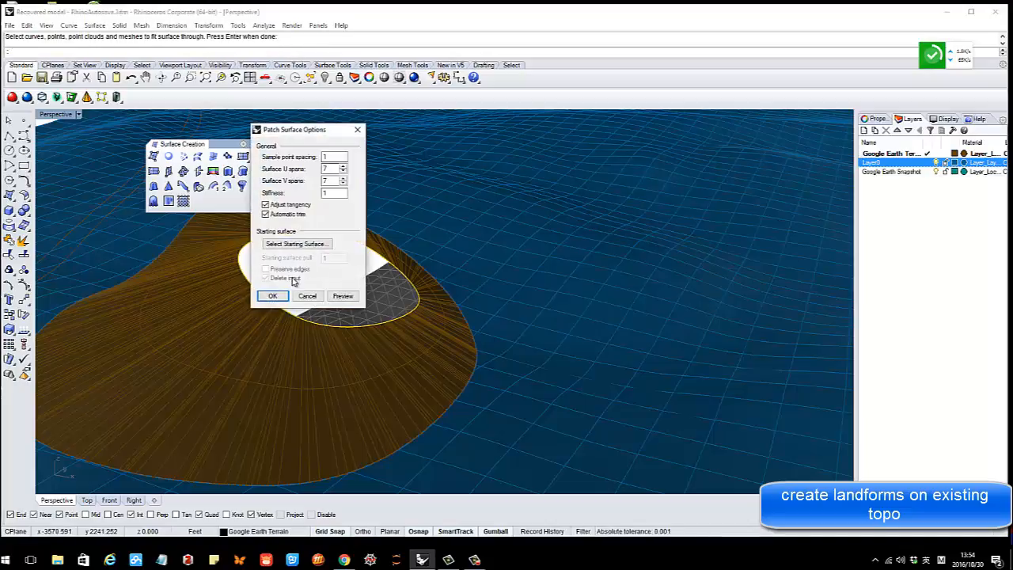
pyautogui.click(273, 297)
pyautogui.moveTo(357, 277); pyautogui.dragTo(403, 279, button='right')
pyautogui.moveTo(362, 278); pyautogui.dragTo(346, 324, button='right')
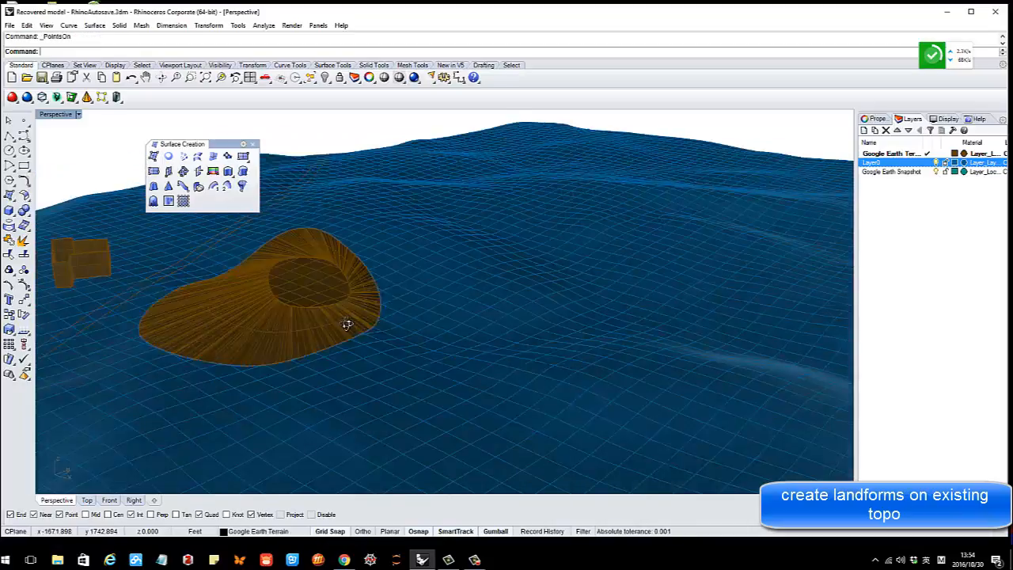
pyautogui.scroll(5, 313, 283)
# Raise the top patch's central control points to dome it, then hide the points
pyautogui.click(313, 282)
pyautogui.moveTo(240, 290); pyautogui.dragTo(241, 288, button='right')
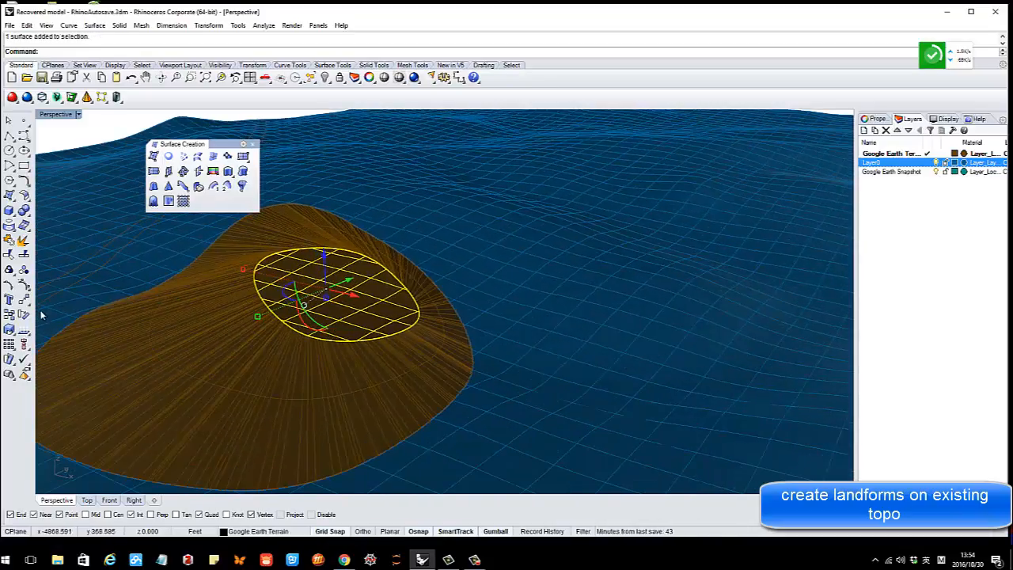
pyautogui.click(25, 285)
pyautogui.scroll(3, 358, 284)
pyautogui.moveTo(287, 268); pyautogui.dragTo(350, 314)
pyautogui.hotkey('ctrl', 'c')
pyautogui.moveTo(346, 309); pyautogui.dragTo(345, 303, button='right')
pyautogui.moveTo(302, 216); pyautogui.dragTo(326, 206)
pyautogui.press('Escape')
pyautogui.moveTo(337, 248); pyautogui.dragTo(353, 285, button='right')
pyautogui.press('Escape')
# Select the mound's swept side surface
pyautogui.scroll(-4, 394, 299)
pyautogui.scroll(3, 373, 301)
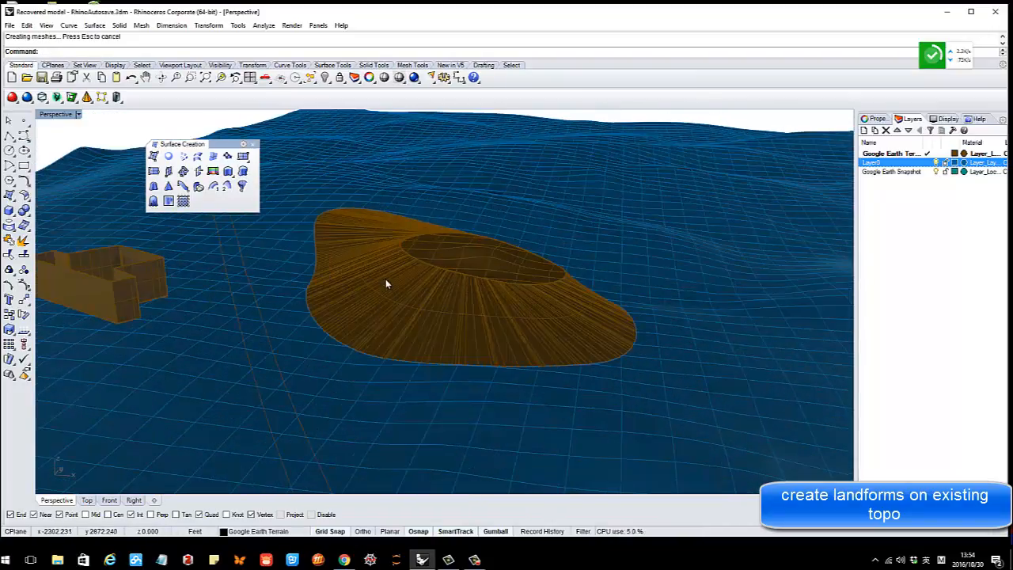
pyautogui.scroll(2, 380, 289)
pyautogui.scroll(-3, 324, 299)
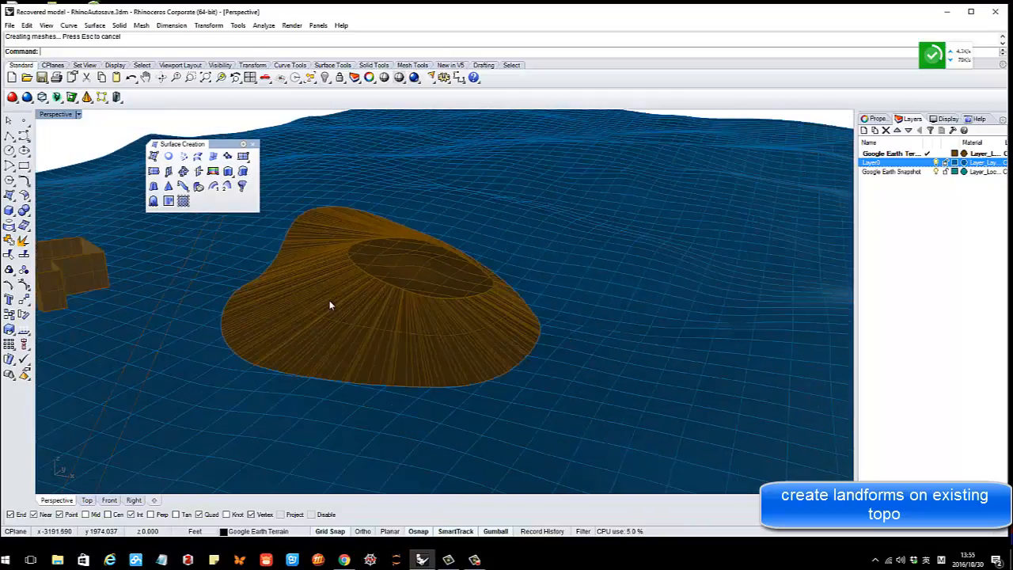
pyautogui.click(353, 299)
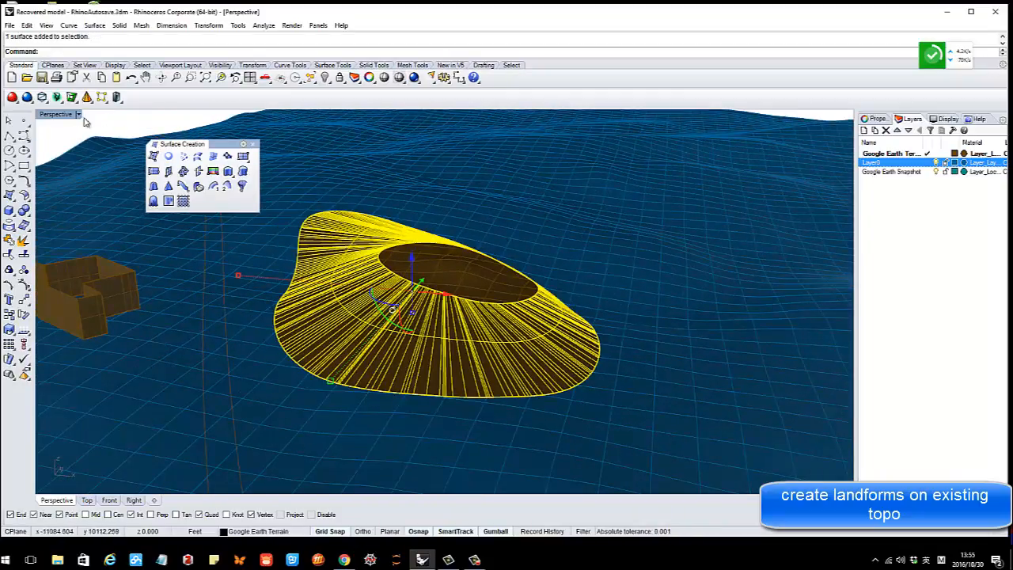
# In a maximized Top view, draw a rectangle over the mound
pyautogui.doubleClick(57, 115)
pyautogui.doubleClick(44, 115)
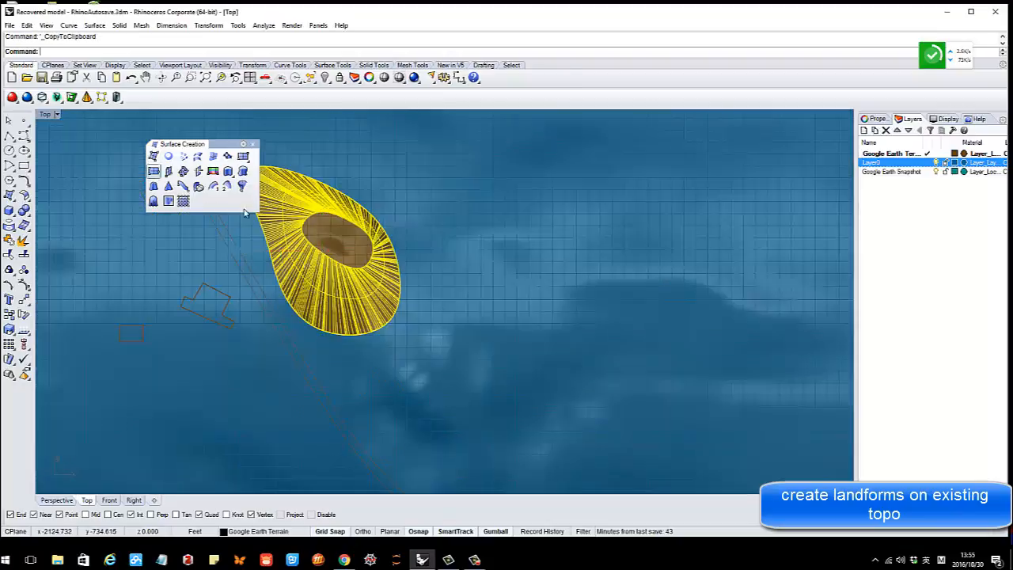
pyautogui.scroll(4, 405, 277)
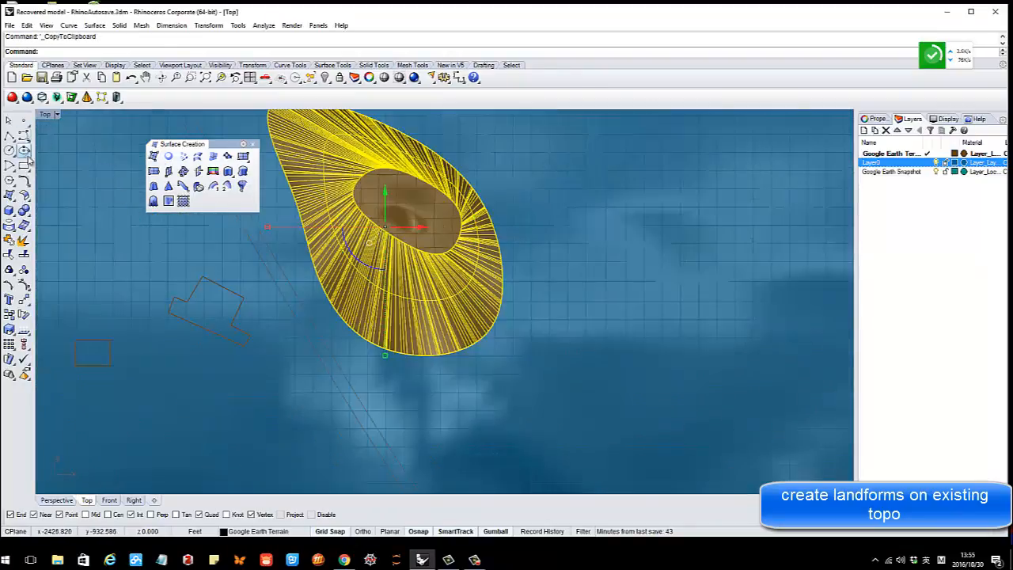
pyautogui.click(25, 165)
pyautogui.click(368, 272)
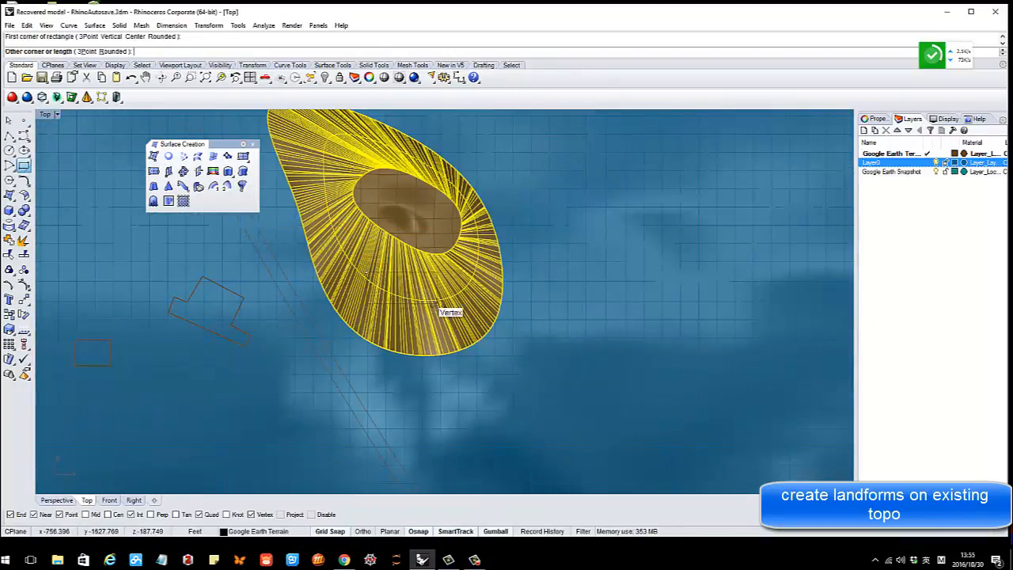
pyautogui.click(437, 308)
pyautogui.press('Escape')
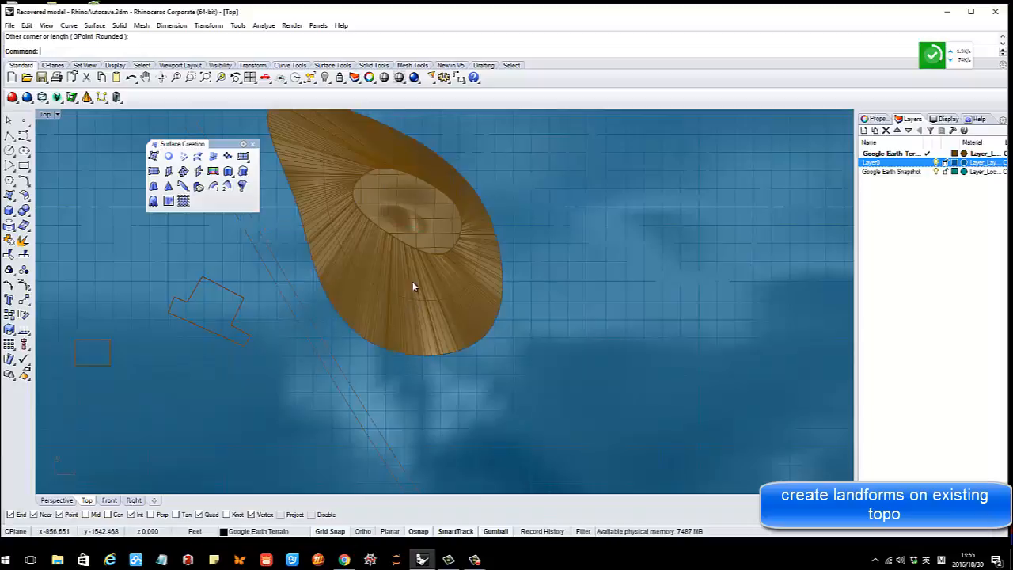
# In the maximized Perspective view, move the object up above the blue terrain
pyautogui.doubleClick(45, 115)
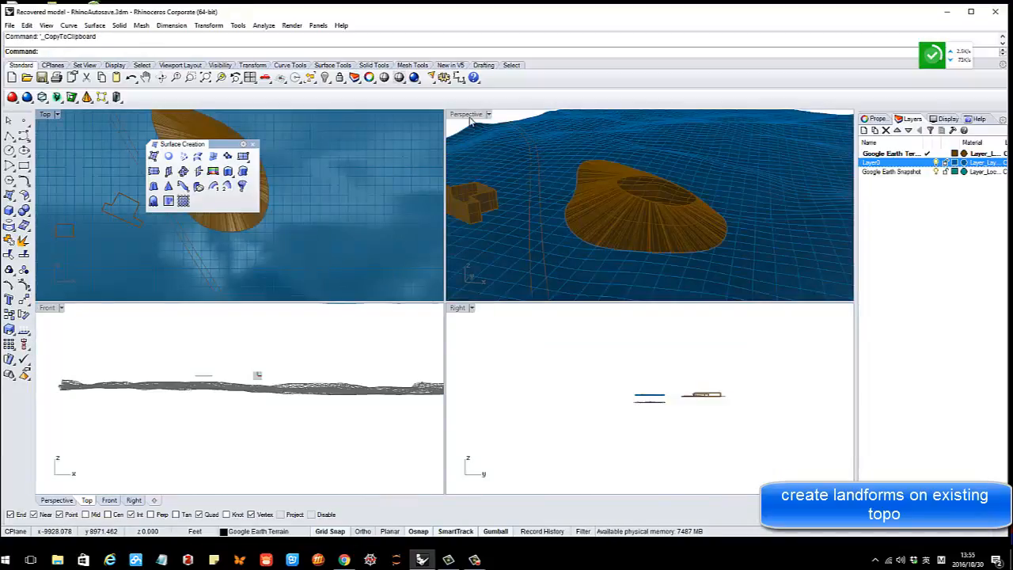
pyautogui.doubleClick(471, 117)
pyautogui.moveTo(475, 125); pyautogui.dragTo(484, 426, button='right')
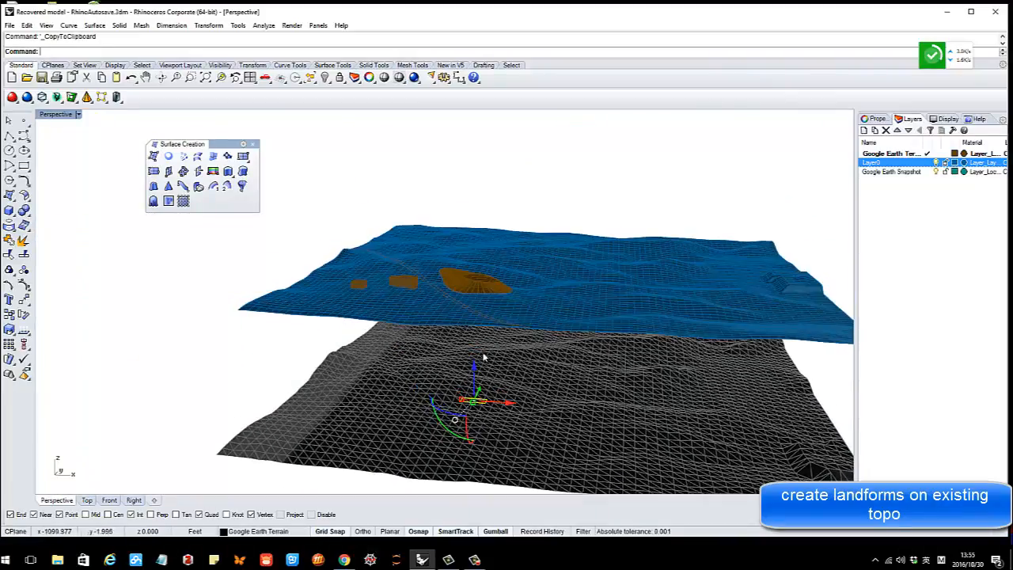
pyautogui.moveTo(483, 359); pyautogui.dragTo(479, 367, button='right')
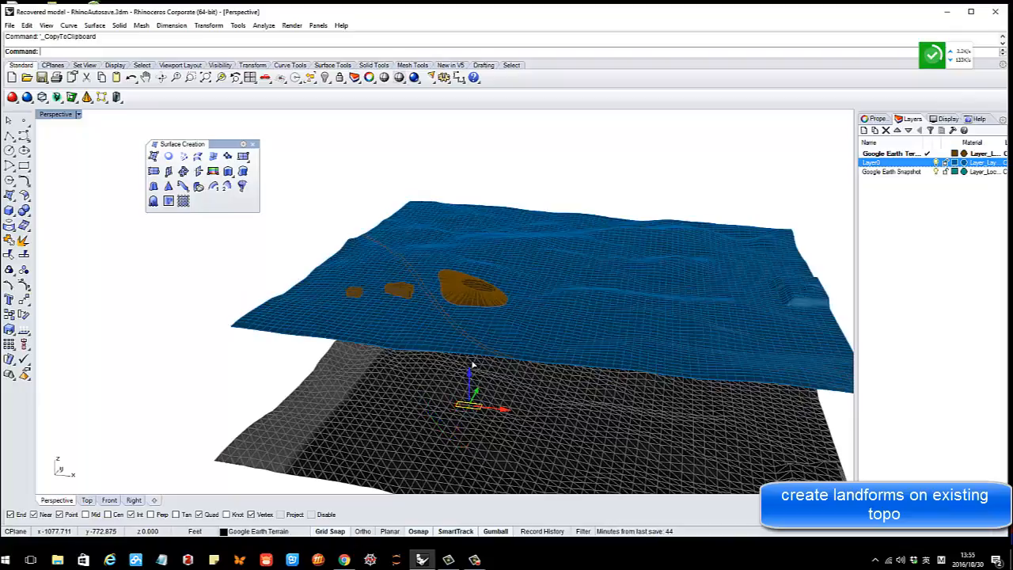
pyautogui.moveTo(472, 365); pyautogui.dragTo(476, 229)
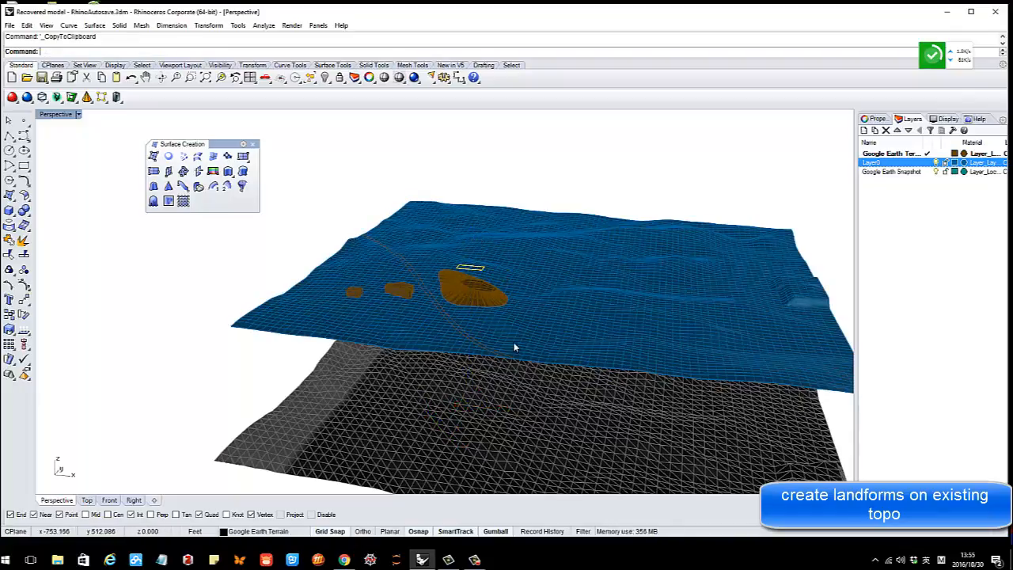
pyautogui.moveTo(514, 347); pyautogui.dragTo(514, 317, button='right')
# Split the mound surface with the rectangle outline in the Top view
pyautogui.doubleClick(57, 116)
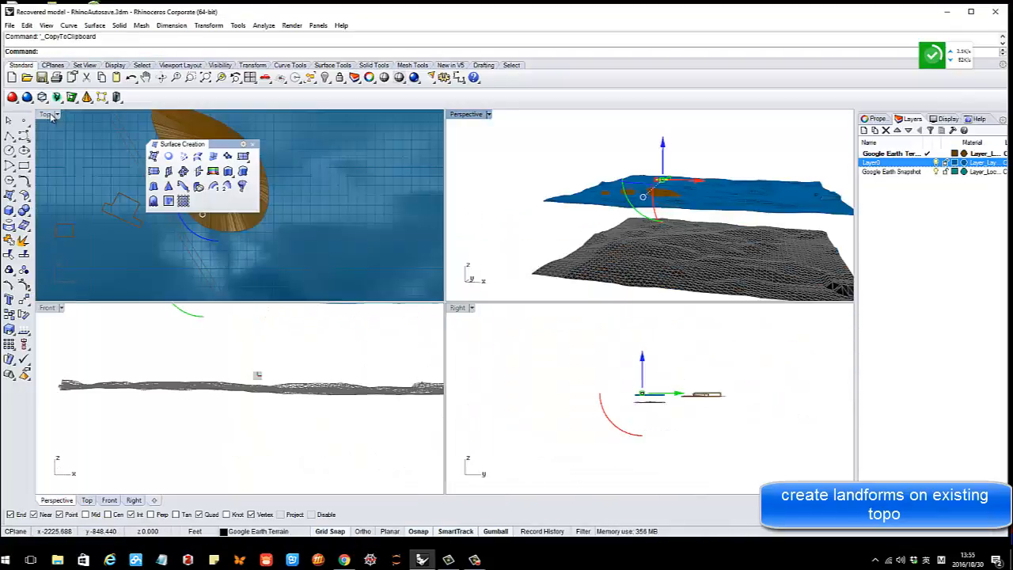
pyautogui.doubleClick(51, 117)
pyautogui.scroll(2, 431, 302)
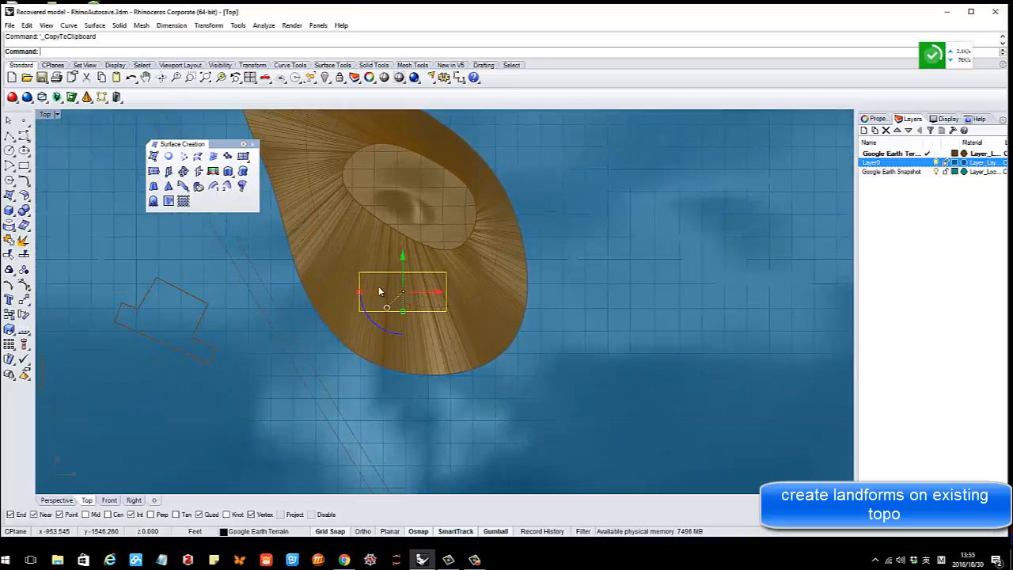
pyautogui.press('Escape')
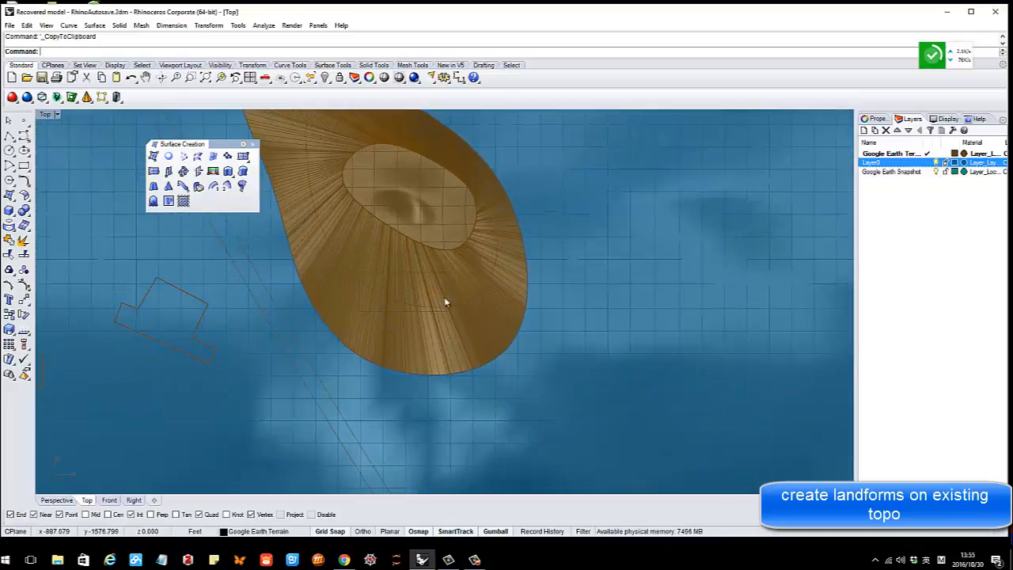
pyautogui.click(23, 254)
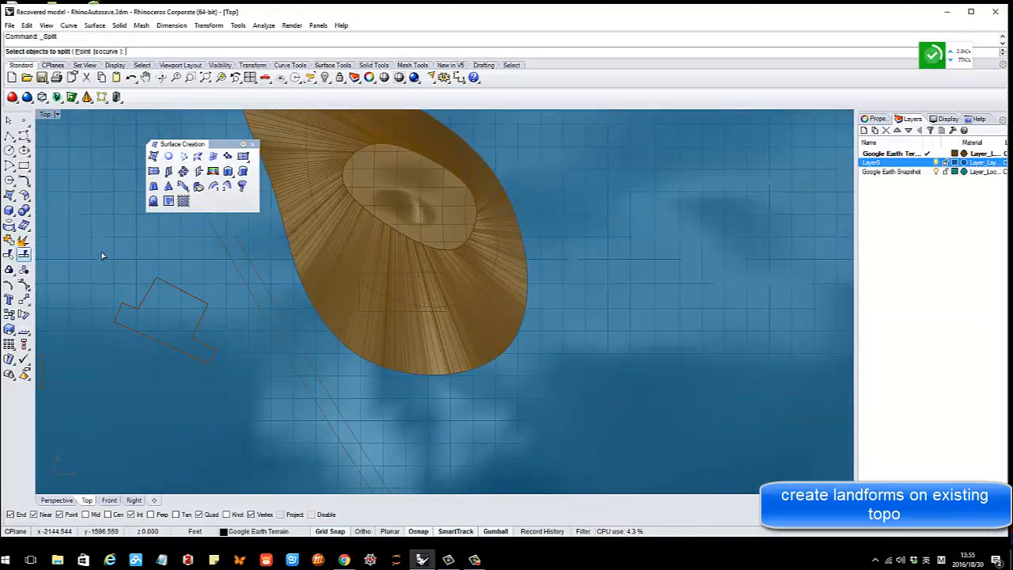
pyautogui.click(491, 286)
pyautogui.scroll(2, 398, 277)
pyautogui.press('Return')
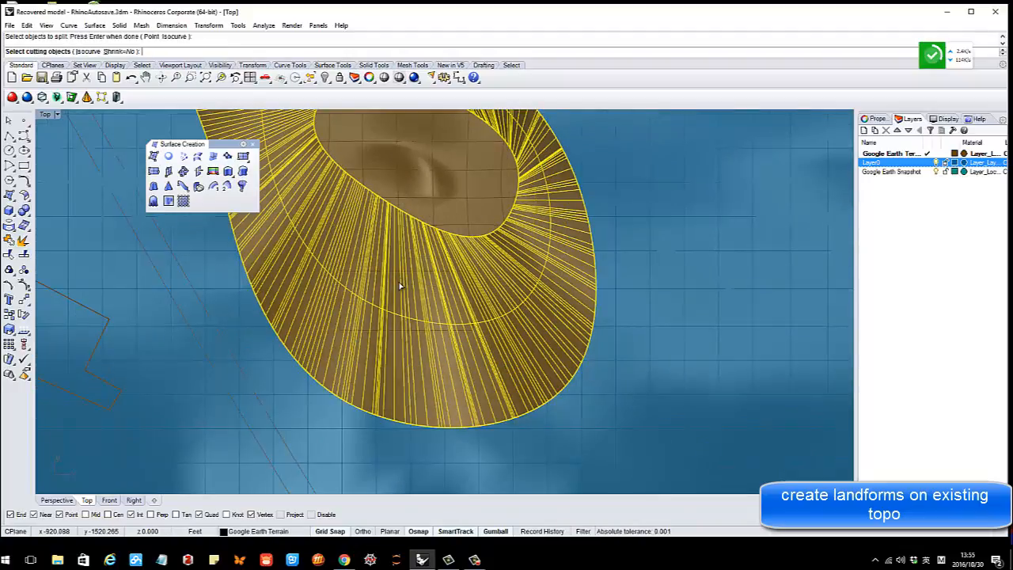
pyautogui.click(398, 273)
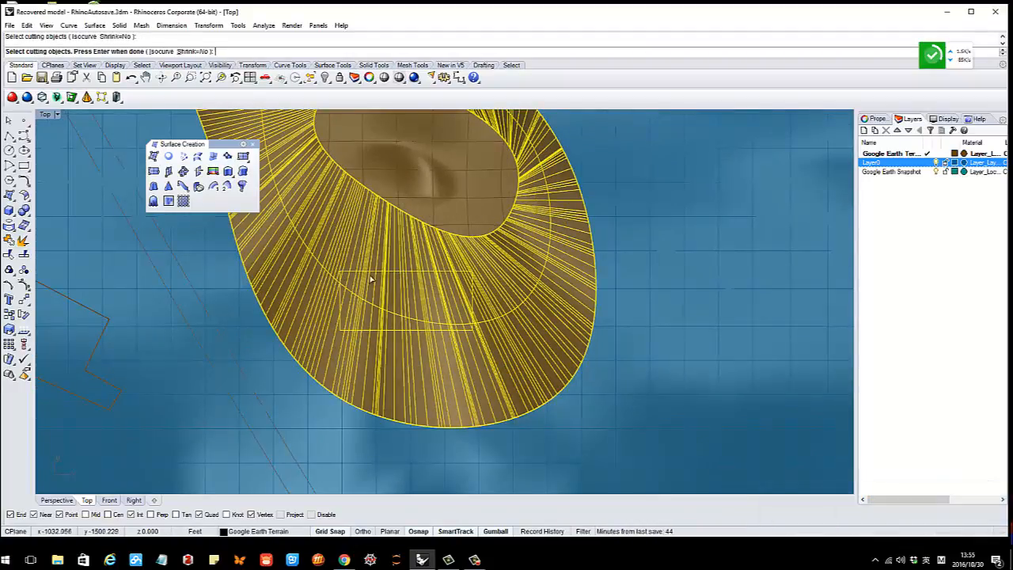
pyautogui.press('Return')
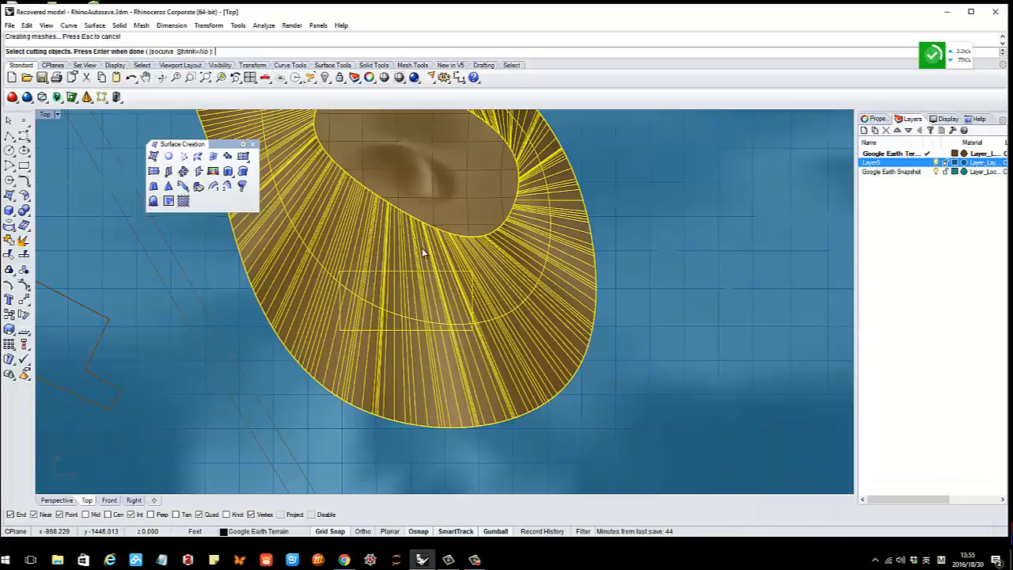
# Select and delete the split-off rectangular patch on the mound
pyautogui.doubleClick(48, 116)
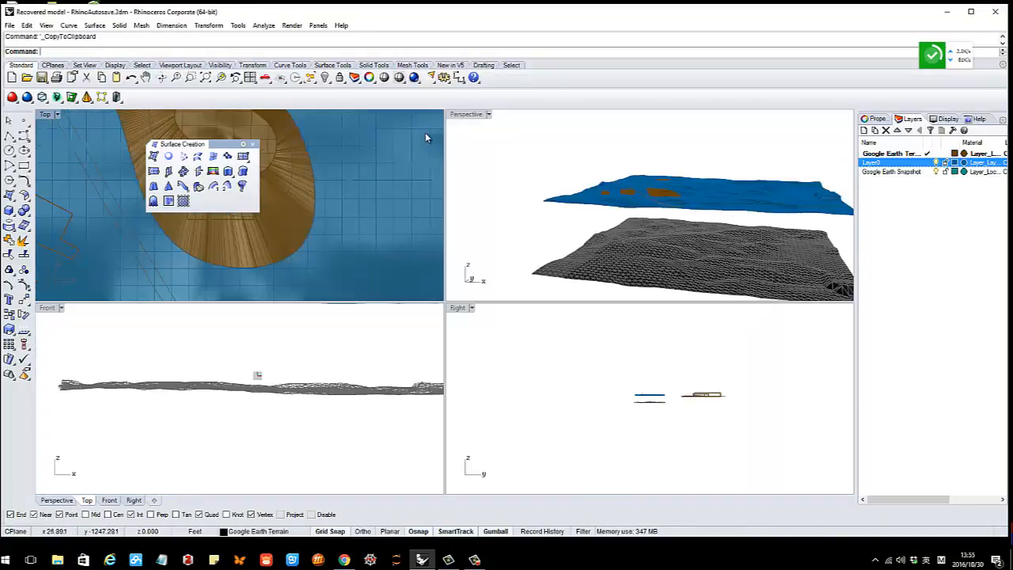
pyautogui.doubleClick(463, 118)
pyautogui.moveTo(472, 331); pyautogui.dragTo(475, 372, button='right')
pyautogui.scroll(7, 476, 342)
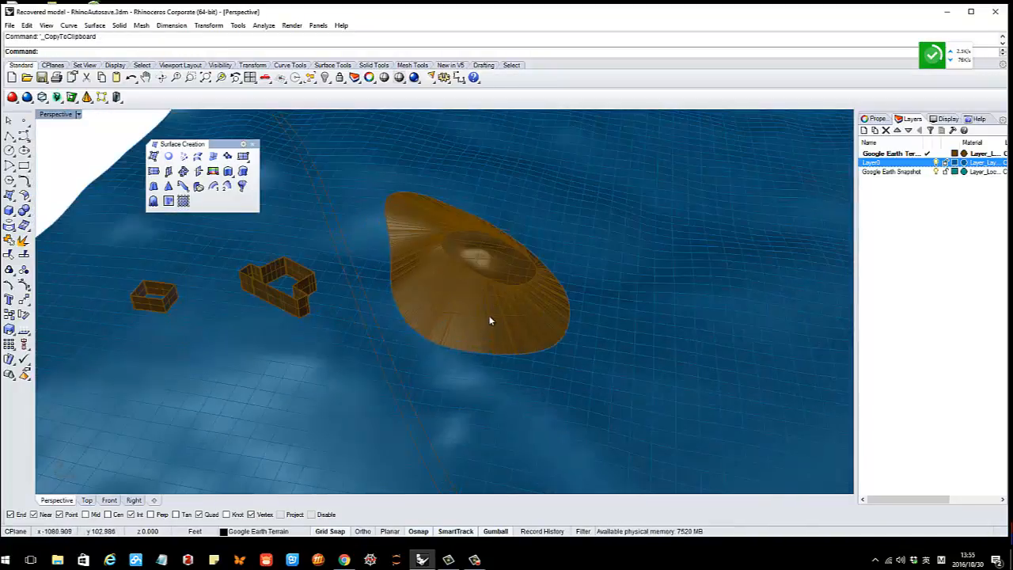
pyautogui.moveTo(490, 322); pyautogui.dragTo(413, 298, button='right')
pyautogui.scroll(4, 386, 275)
pyautogui.click(385, 276)
pyautogui.press('Delete')
# Inspect the mound's rectangular opening from several angles and clear the selection
pyautogui.click(564, 272)
pyautogui.click(437, 287)
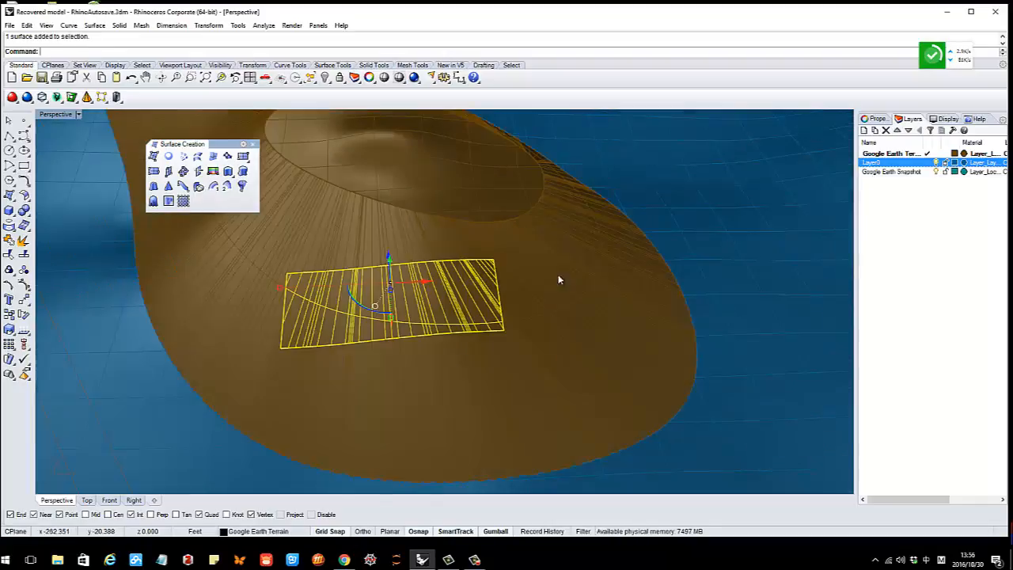
pyautogui.scroll(-6, 467, 282)
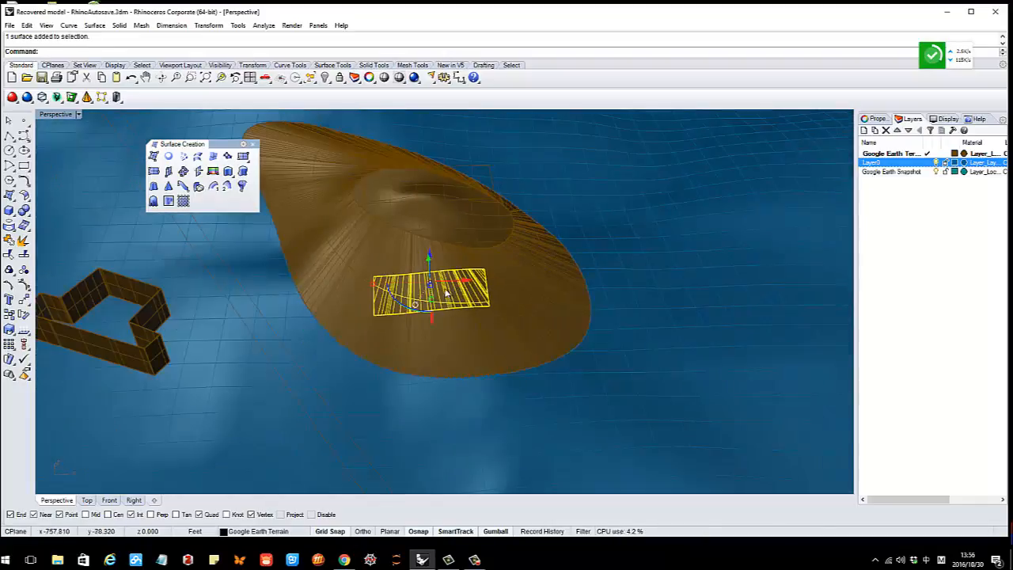
pyautogui.moveTo(465, 283); pyautogui.dragTo(420, 294, button='right')
pyautogui.scroll(3, 406, 294)
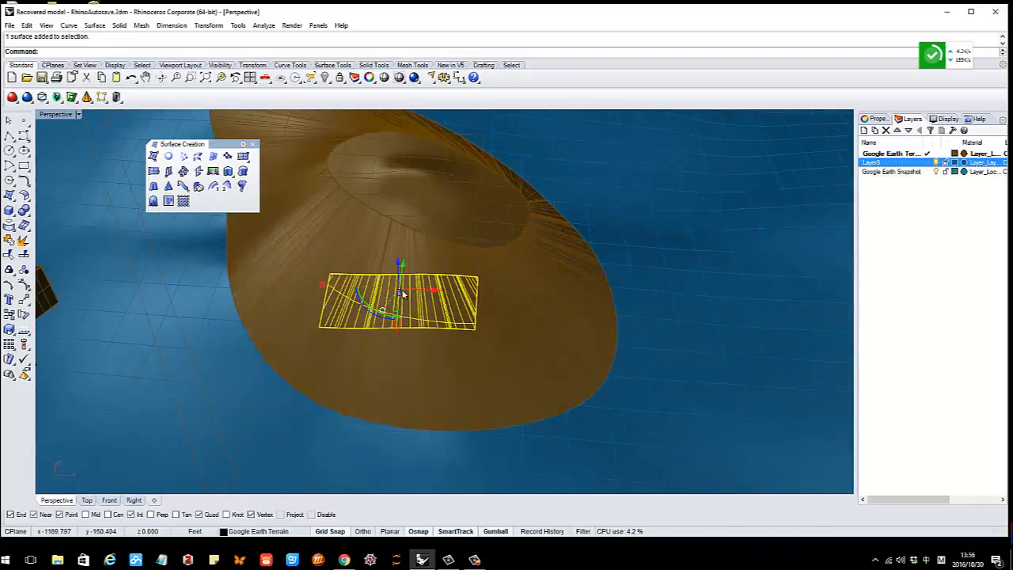
pyautogui.press('Escape')
pyautogui.scroll(-6, 459, 300)
pyautogui.moveTo(460, 302); pyautogui.dragTo(470, 274, button='right')
pyautogui.scroll(-7, 430, 271)
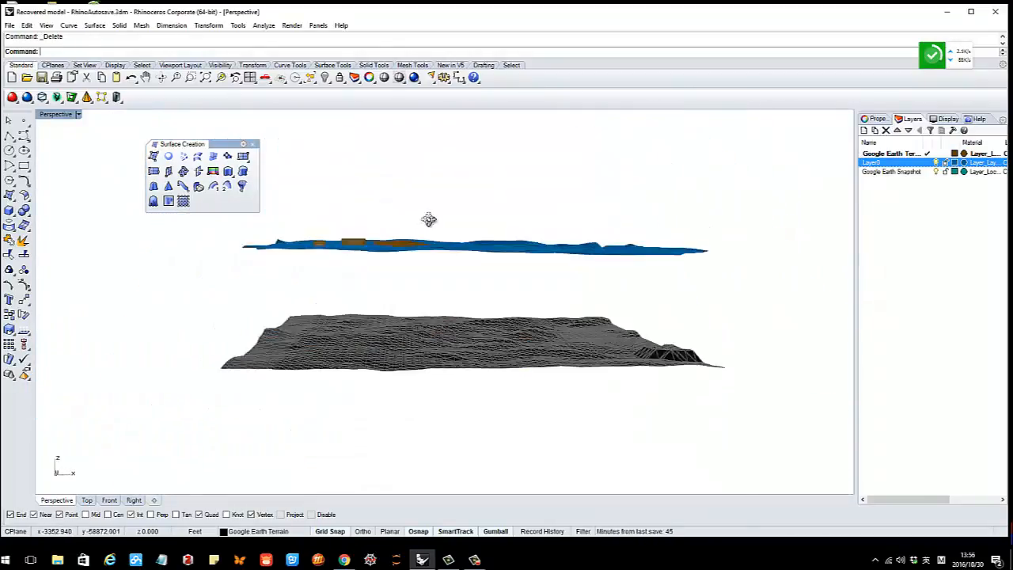
pyautogui.moveTo(429, 219); pyautogui.dragTo(426, 269, button='right')
pyautogui.scroll(5, 439, 262)
pyautogui.scroll(4, 397, 313)
pyautogui.scroll(-7, 443, 320)
pyautogui.scroll(2, 428, 268)
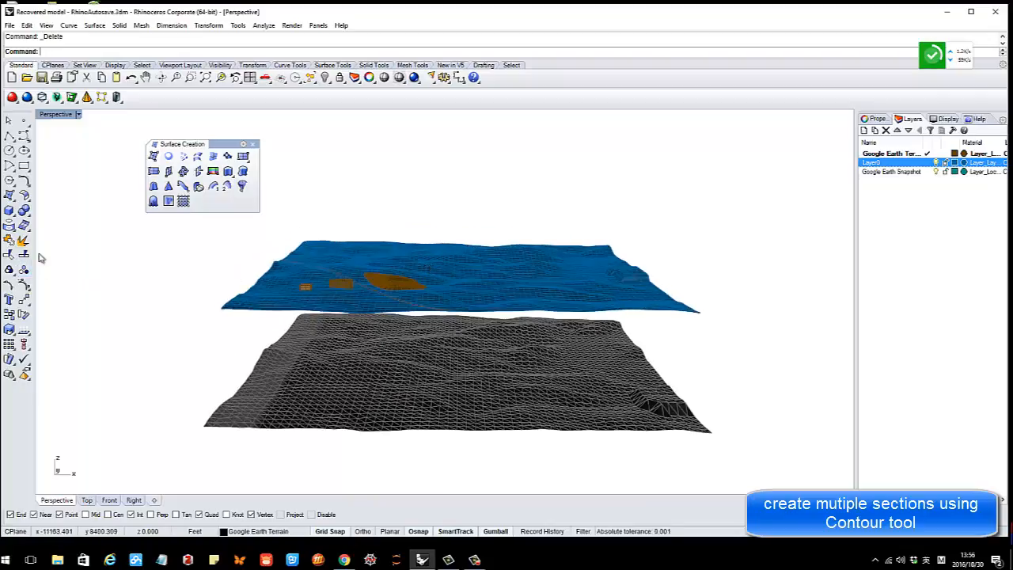
# Tear off the Curve From Object toolbar and start Contour on the blue terrain surface
pyautogui.click(17, 236)
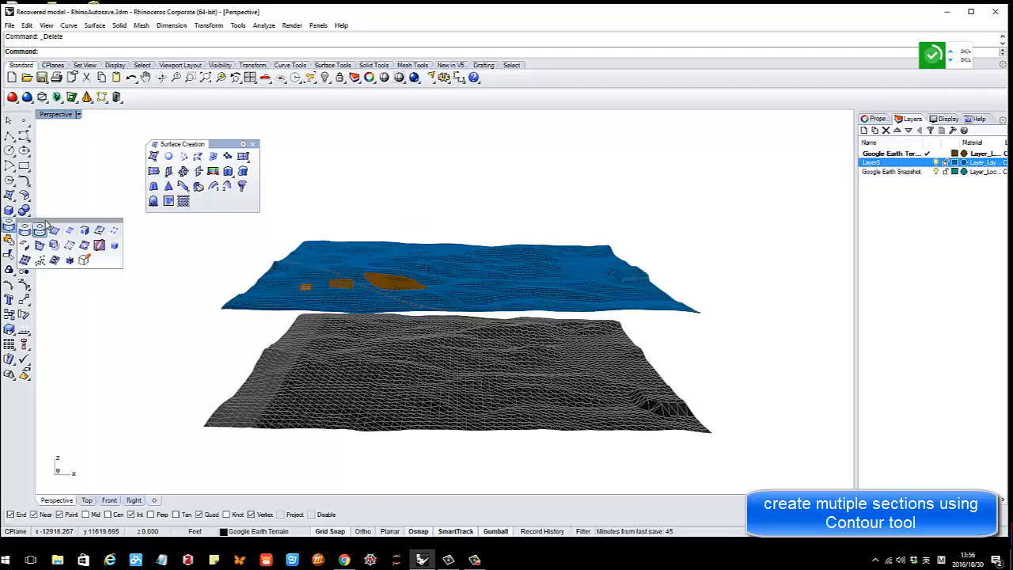
pyautogui.moveTo(47, 219); pyautogui.dragTo(433, 156)
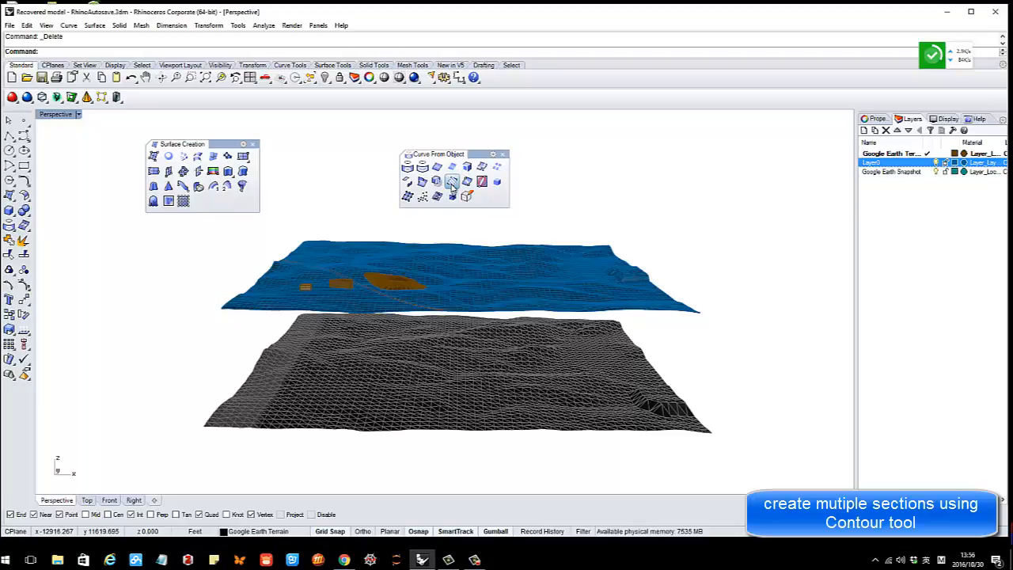
pyautogui.click(452, 185)
pyautogui.scroll(-6, 469, 263)
pyautogui.moveTo(468, 264); pyautogui.dragTo(453, 323, button='right')
pyautogui.keyDown('shift'); pyautogui.moveTo(454, 270); pyautogui.dragTo(454, 318, button='right'); pyautogui.keyUp('shift')
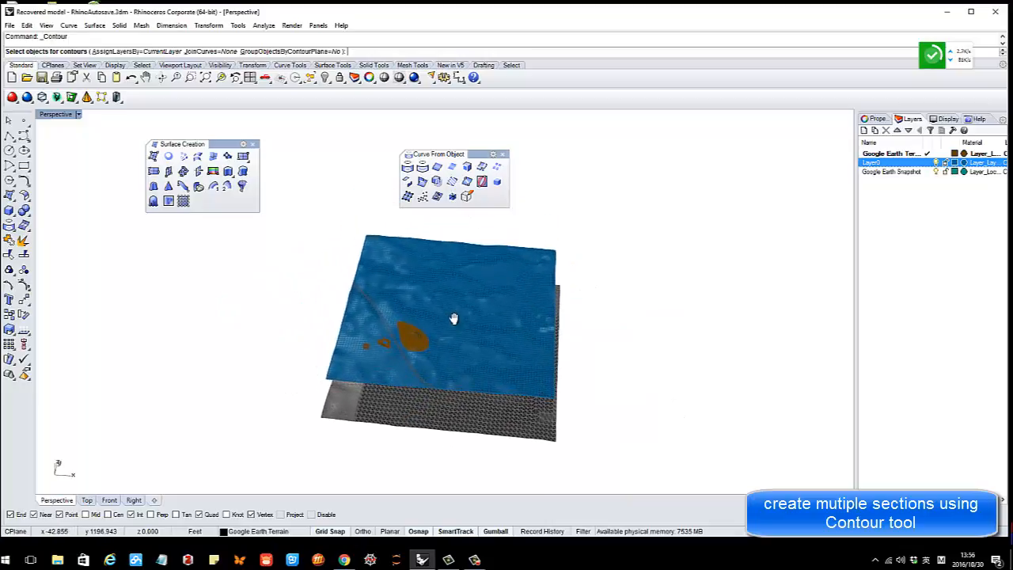
pyautogui.scroll(3, 454, 319)
pyautogui.click(456, 318)
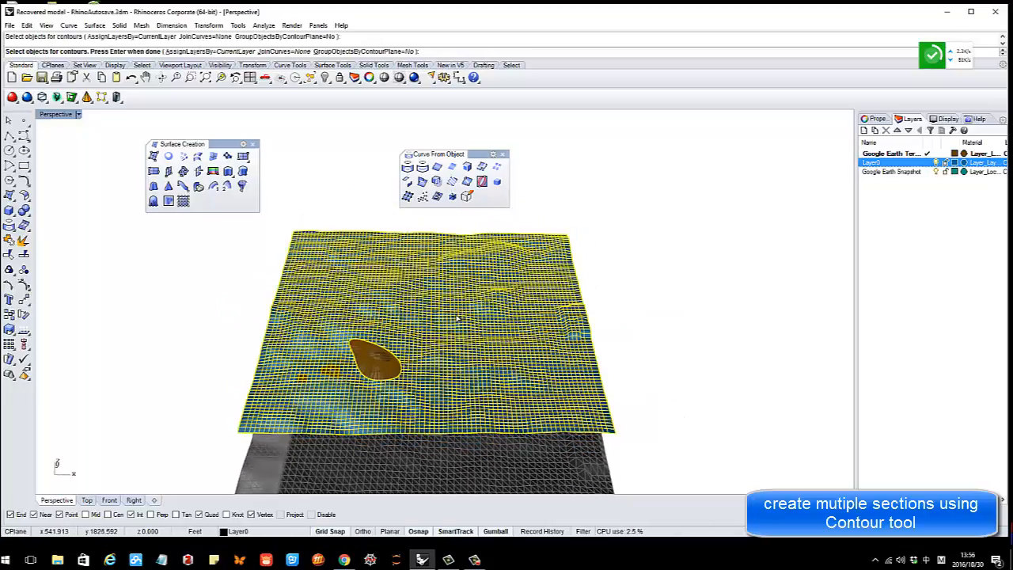
pyautogui.press('Return')
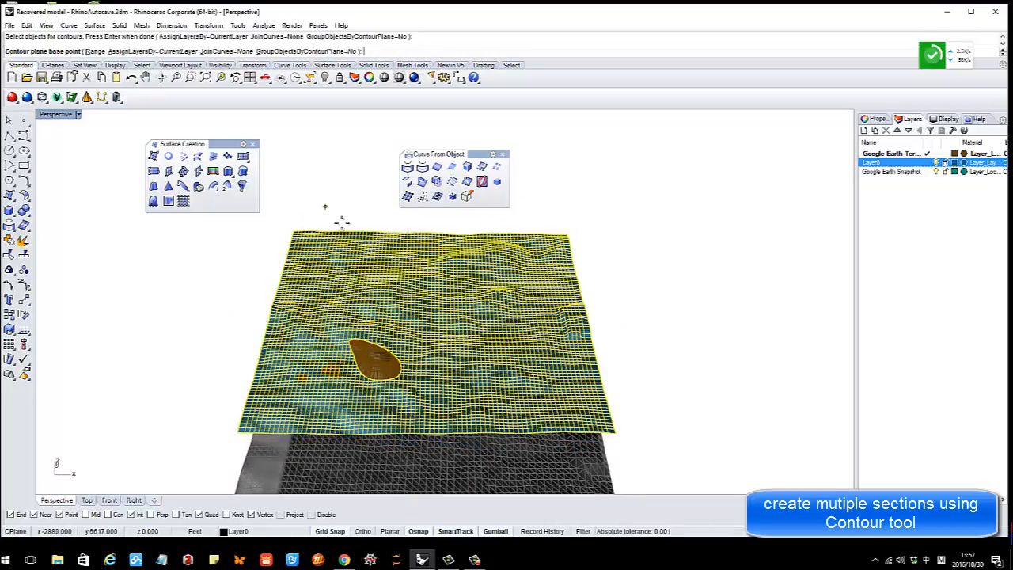
# In Top view, contour the terrain from its top edge at 1.000 spacing
pyautogui.scroll(-3, 339, 222)
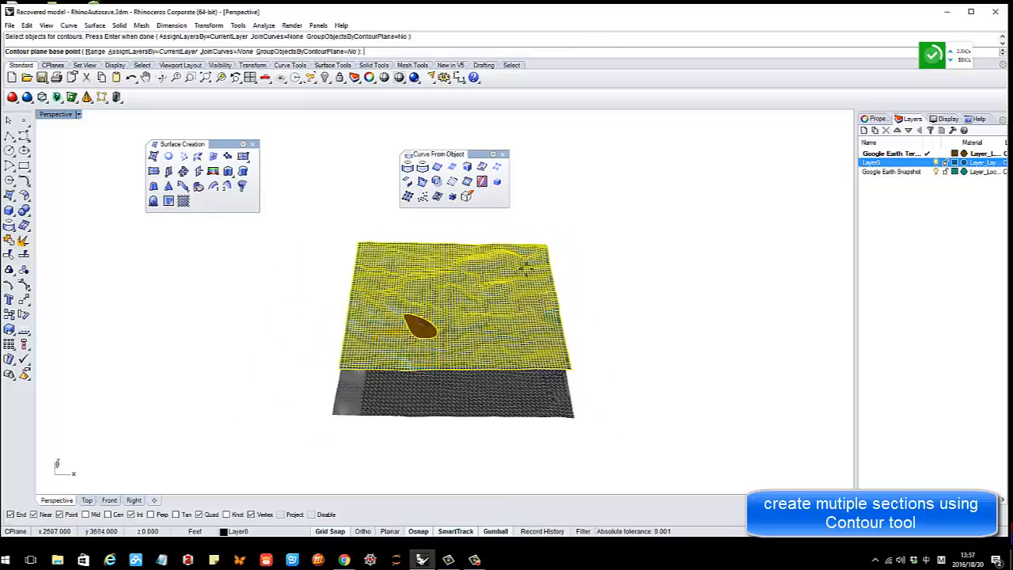
pyautogui.doubleClick(57, 114)
pyautogui.doubleClick(54, 114)
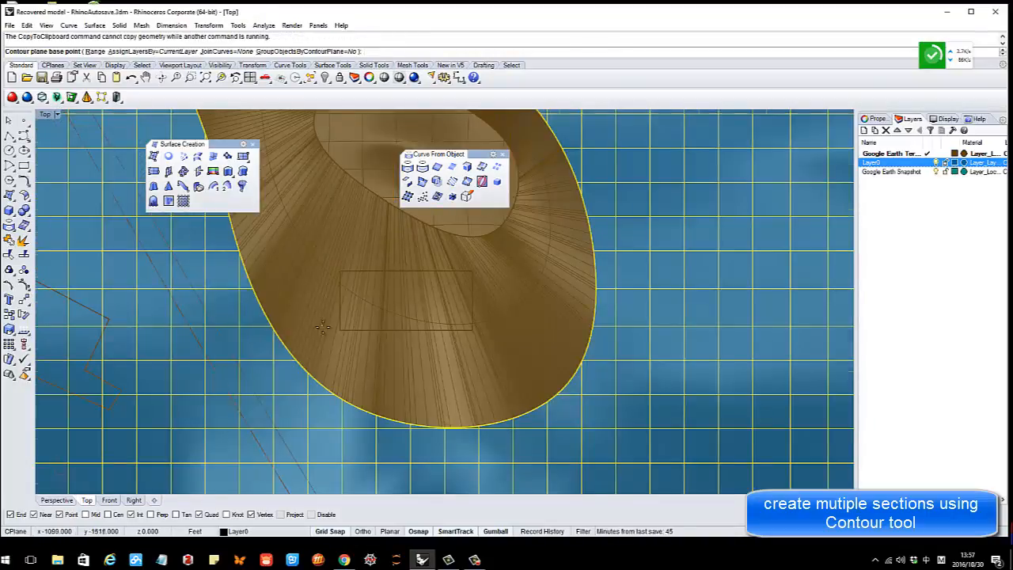
pyautogui.scroll(-3, 343, 333)
pyautogui.scroll(-3, 333, 324)
pyautogui.scroll(2, 361, 281)
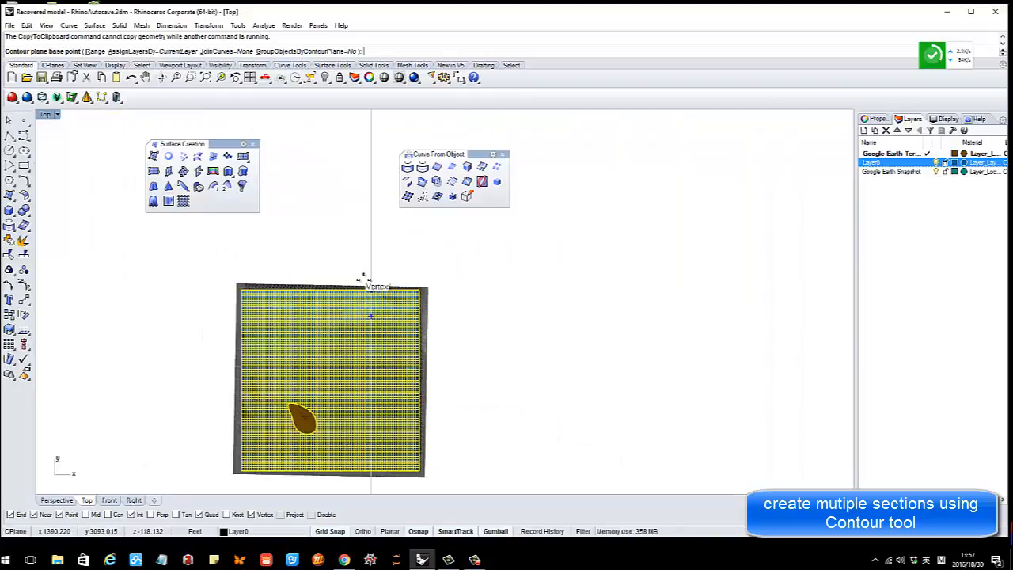
pyautogui.click(354, 257)
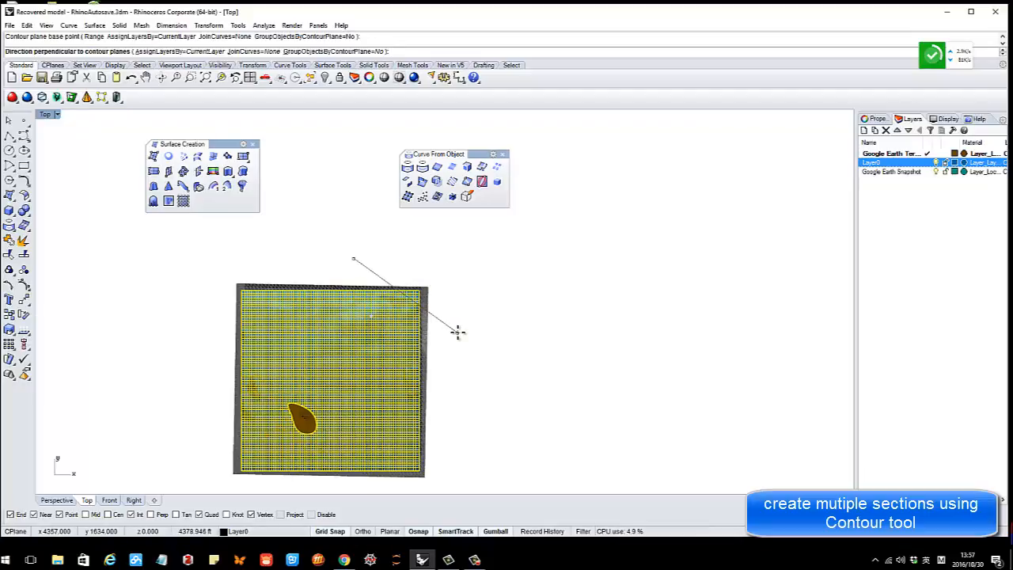
pyautogui.click(458, 332)
pyautogui.press('Return')
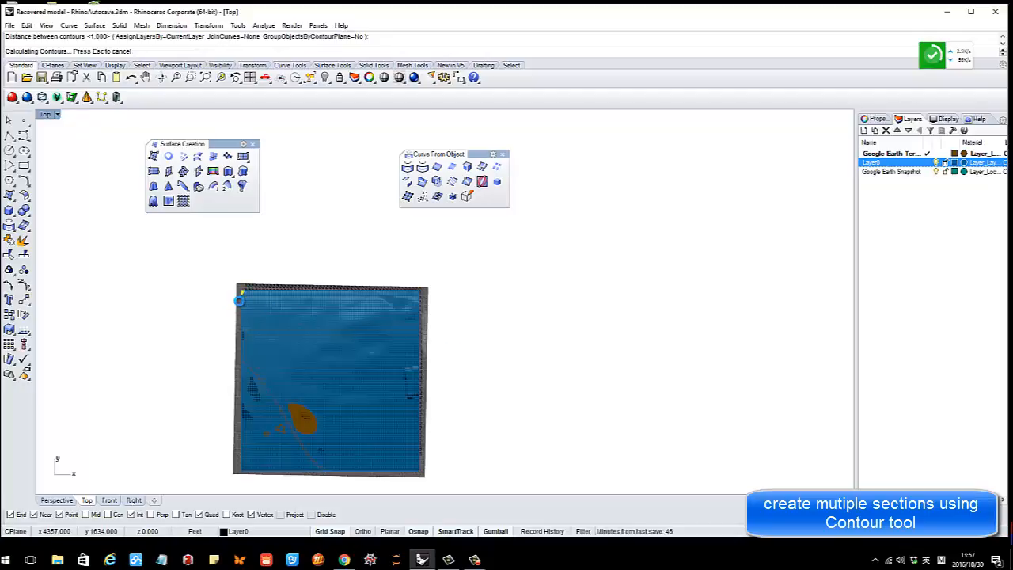
pyautogui.scroll(10, 241, 299)
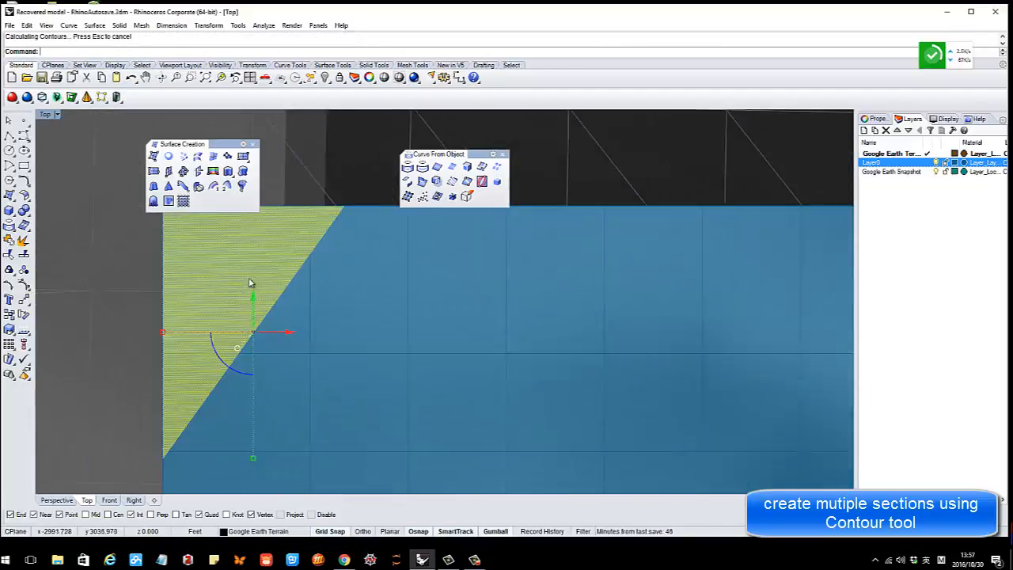
pyautogui.scroll(-3, 283, 288)
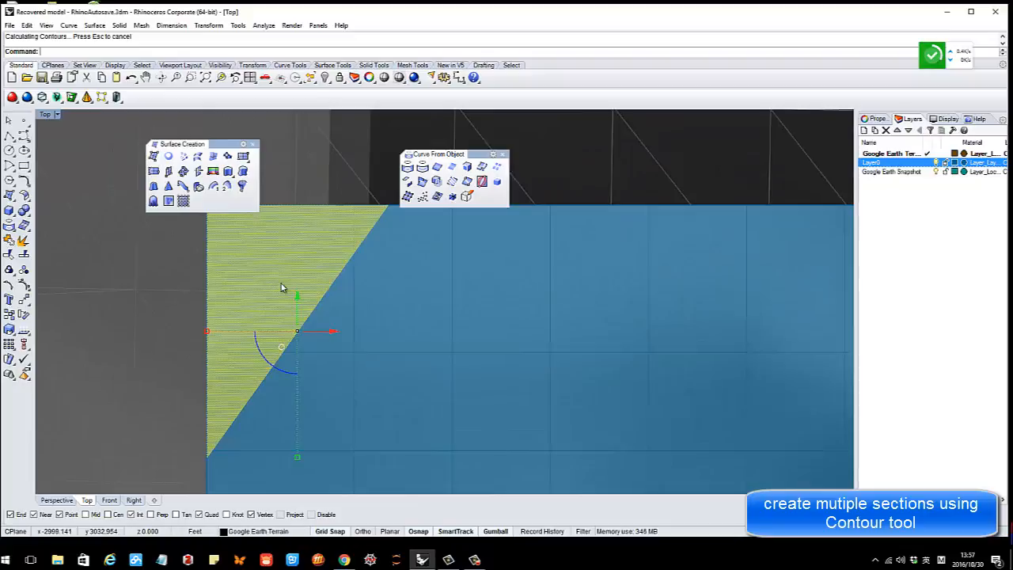
# Undo the generated contour curves
pyautogui.hotkey('ctrl', 'z')
pyautogui.scroll(-8, 281, 290)
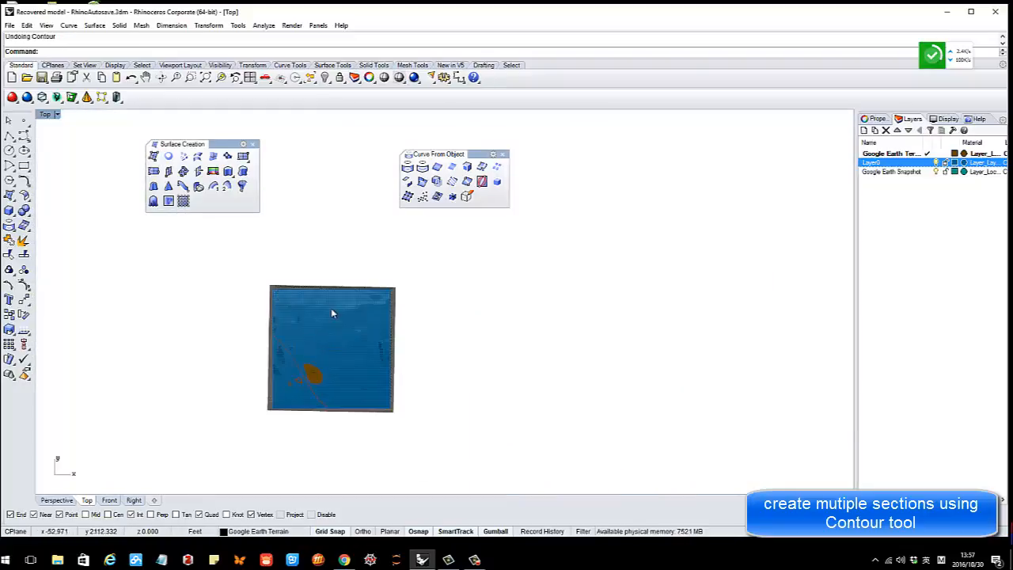
pyautogui.scroll(5, 349, 277)
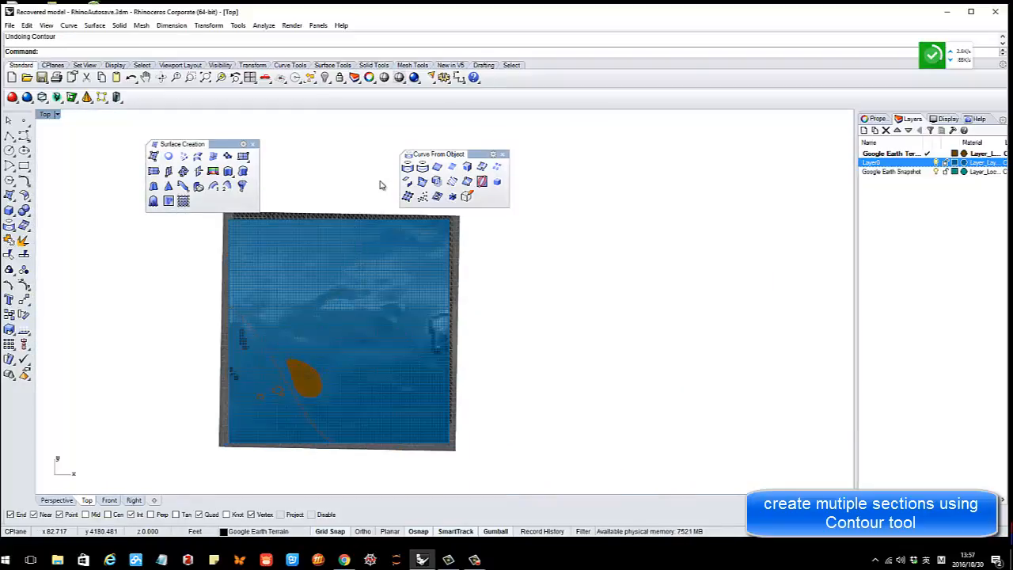
# Start Contour on the terrain and pick a base point, then cancel to start over
pyautogui.click(451, 183)
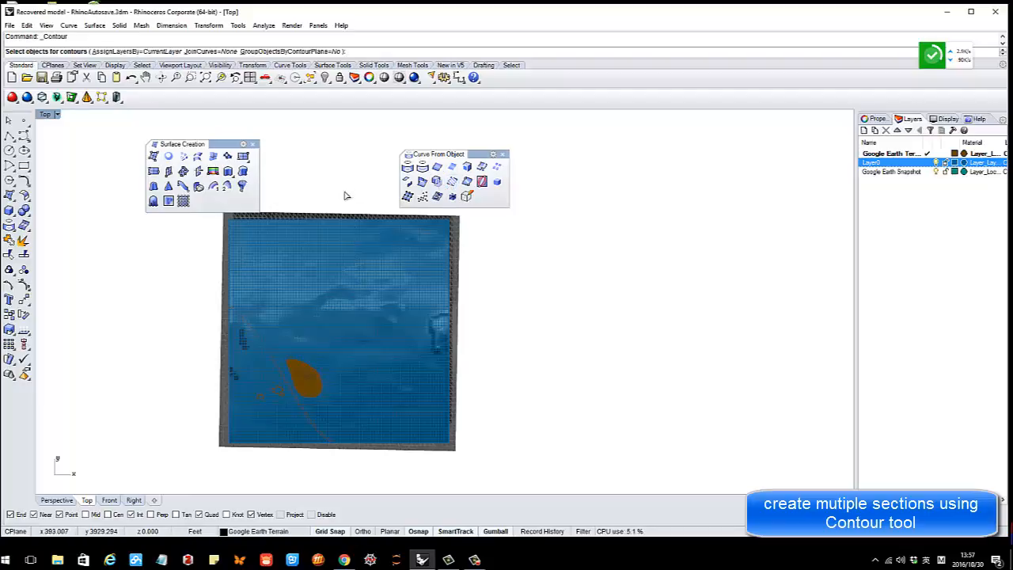
pyautogui.click(319, 254)
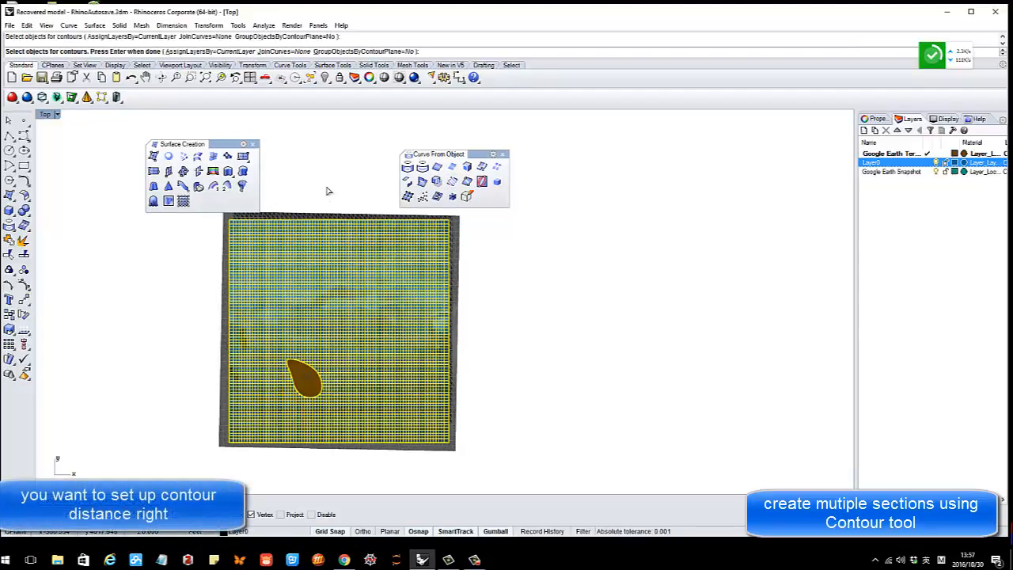
pyautogui.press('Return')
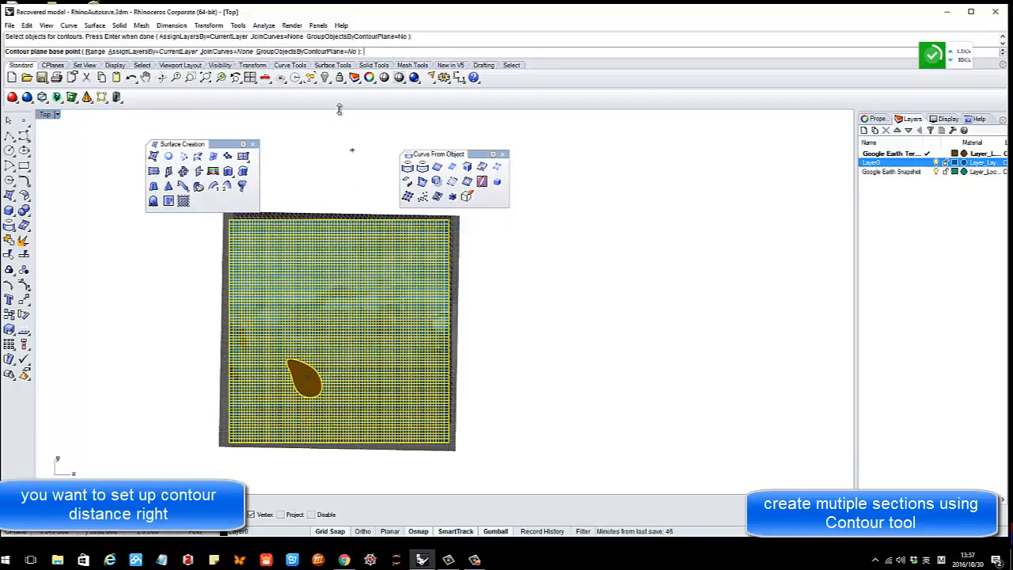
pyautogui.click(352, 195)
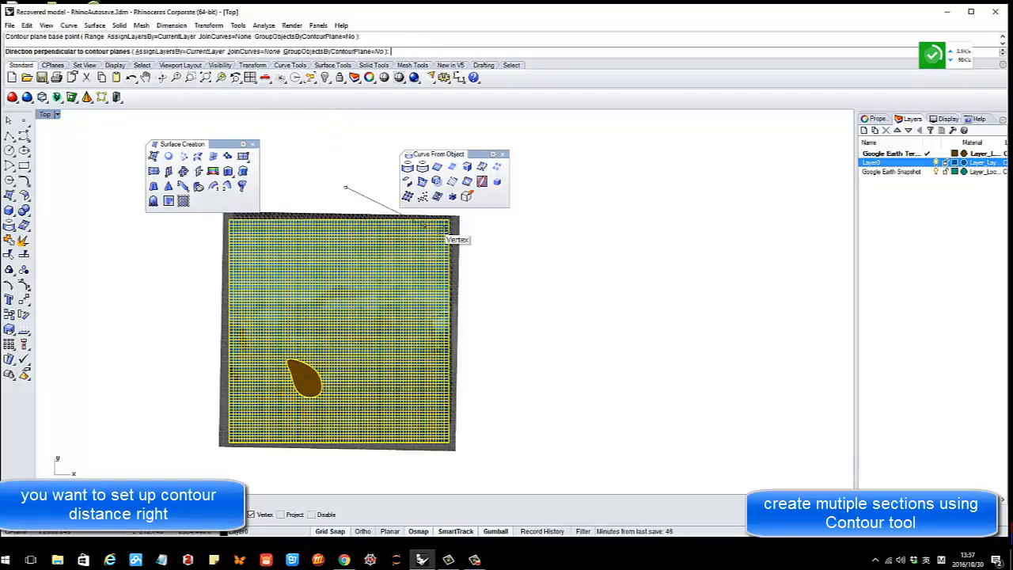
pyautogui.press('Escape')
# Contour the terrain along a diagonal direction with 200 spacing between sections
pyautogui.click(459, 184)
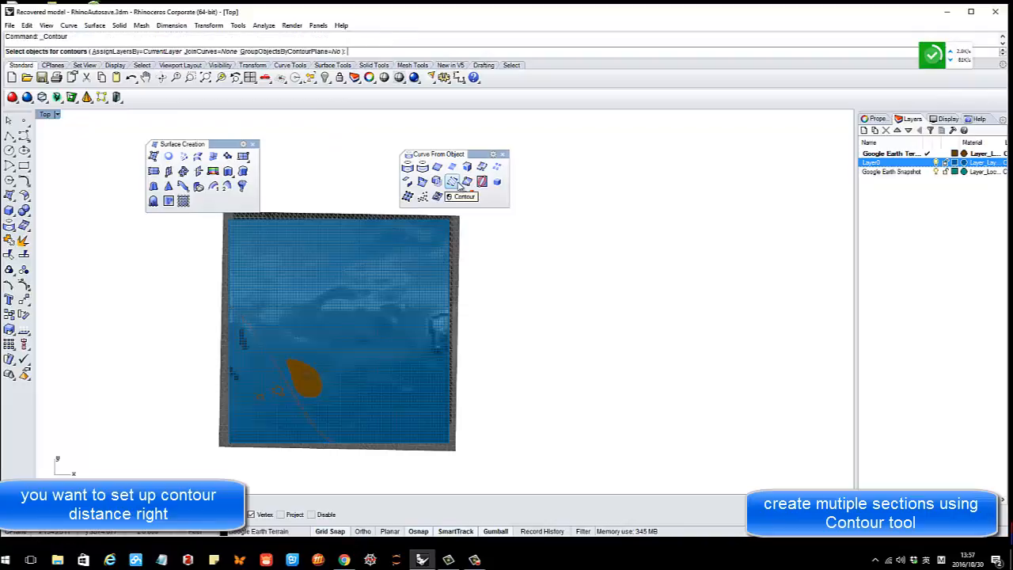
pyautogui.click(337, 246)
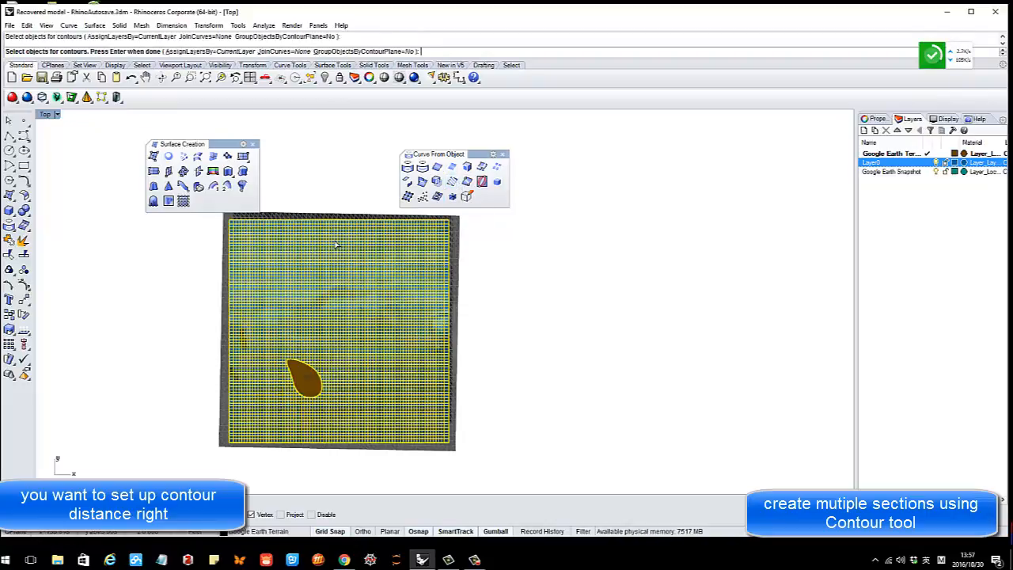
pyautogui.press('Return')
pyautogui.click(336, 164)
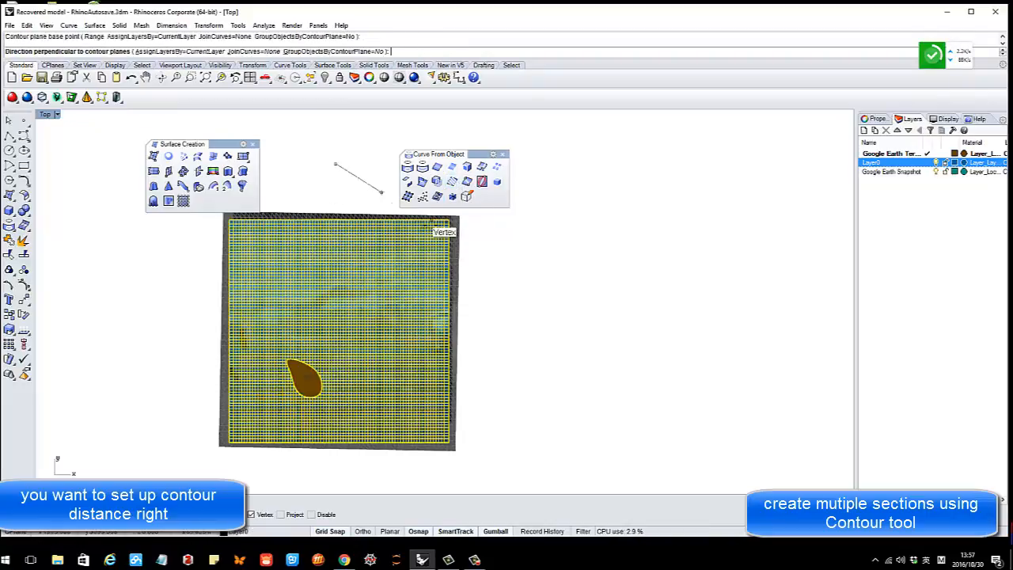
pyautogui.click(483, 257)
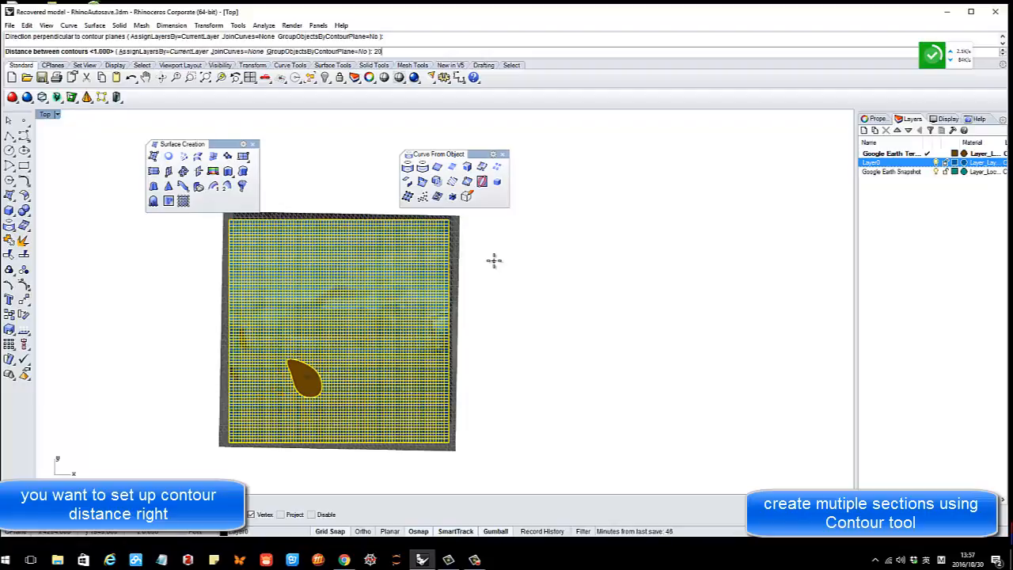
pyautogui.press('Return')
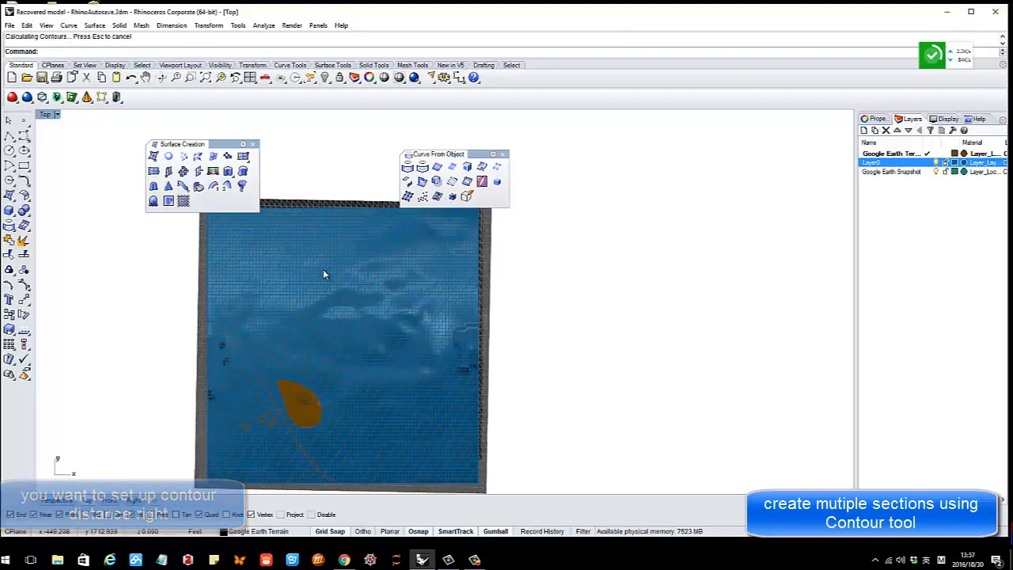
pyautogui.scroll(-3, 301, 263)
pyautogui.scroll(2, 246, 245)
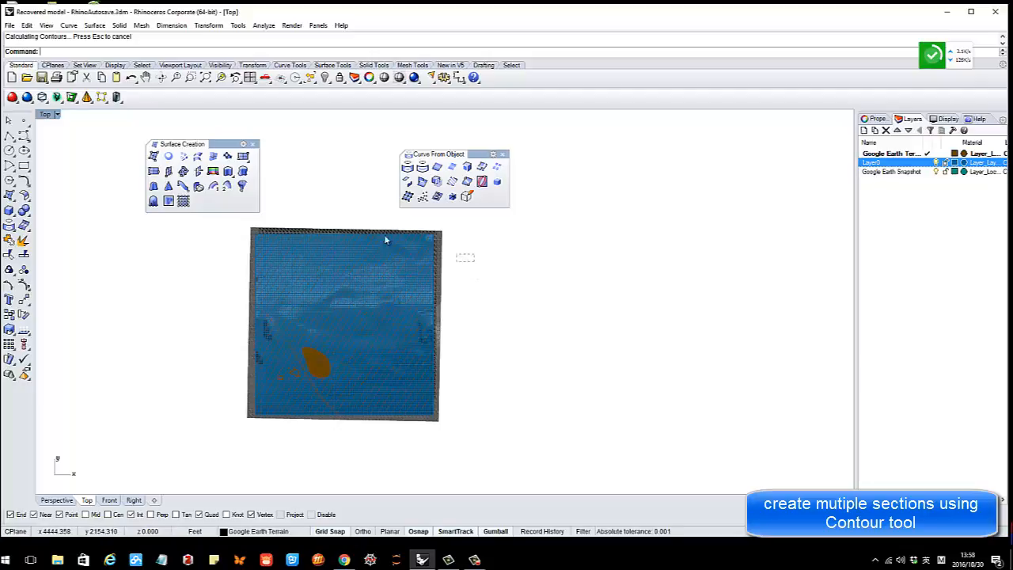
# Copy the terrain objects and window-select everything, including the new section curves
pyautogui.moveTo(234, 218); pyautogui.dragTo(234, 217)
pyautogui.hotkey('ctrl', 'c')
pyautogui.scroll(5, 427, 275)
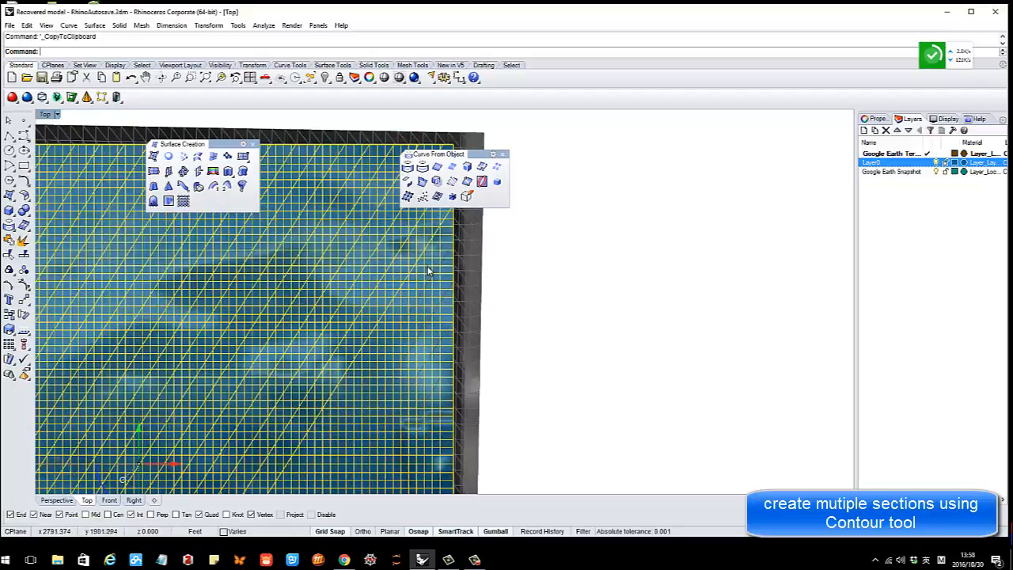
pyautogui.scroll(-5, 427, 271)
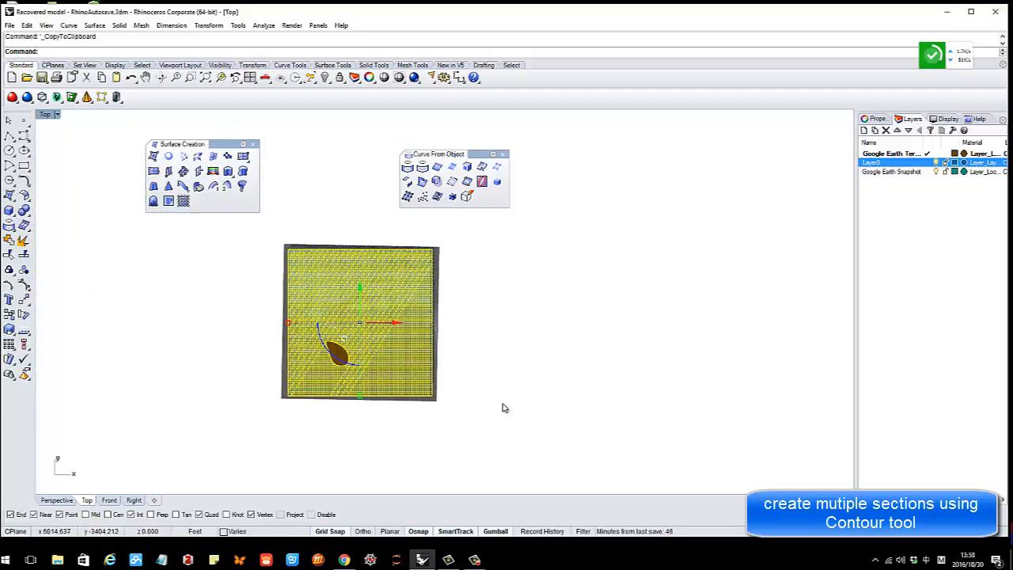
pyautogui.moveTo(505, 409); pyautogui.dragTo(267, 228)
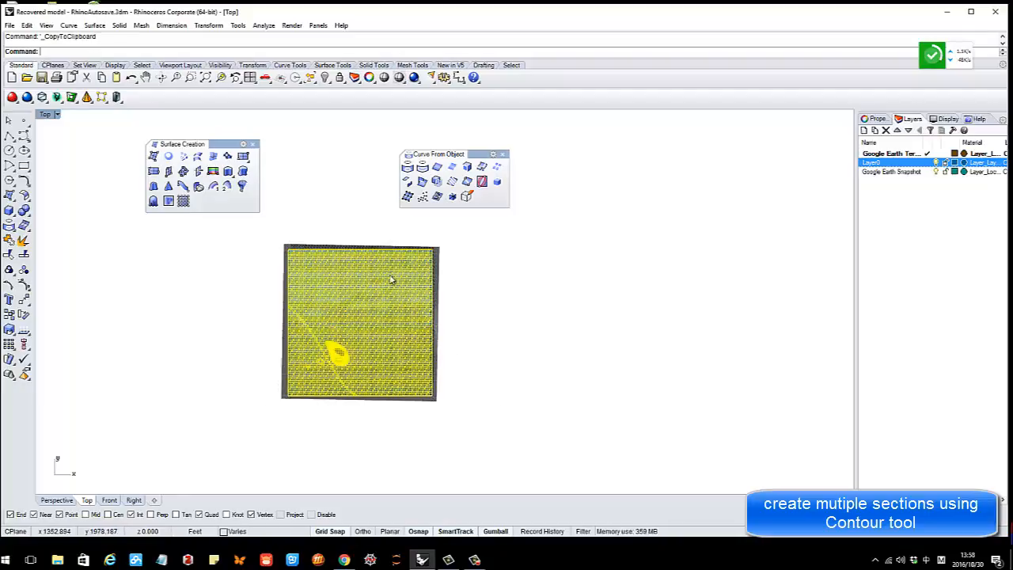
pyautogui.scroll(5, 427, 329)
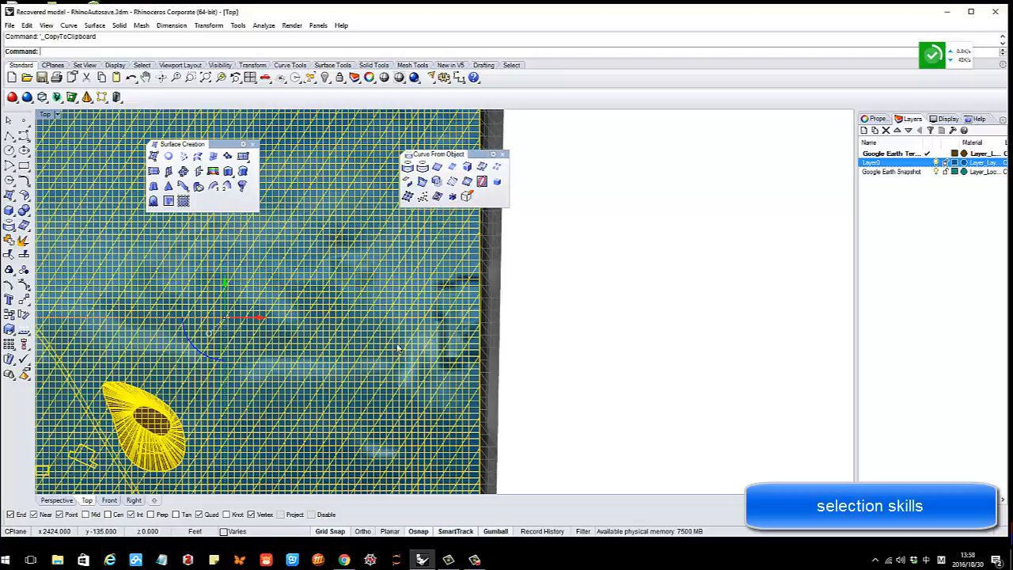
# Deselect the terrain surface, the building block and the mound's inner curve
pyautogui.keyDown('ctrl'); pyautogui.click(449, 335); pyautogui.keyUp('ctrl')
pyautogui.scroll(-4, 457, 334)
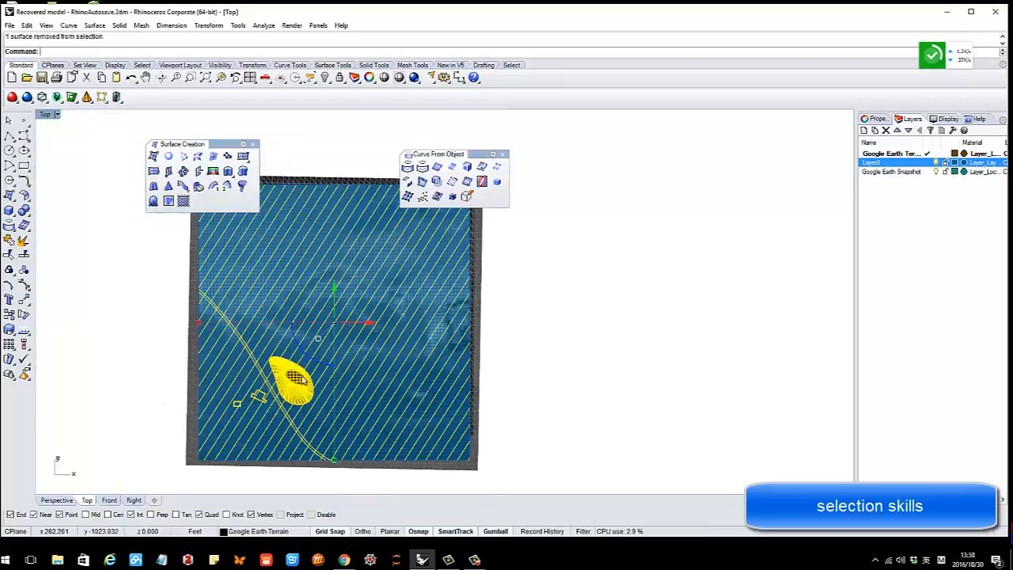
pyautogui.scroll(6, 308, 380)
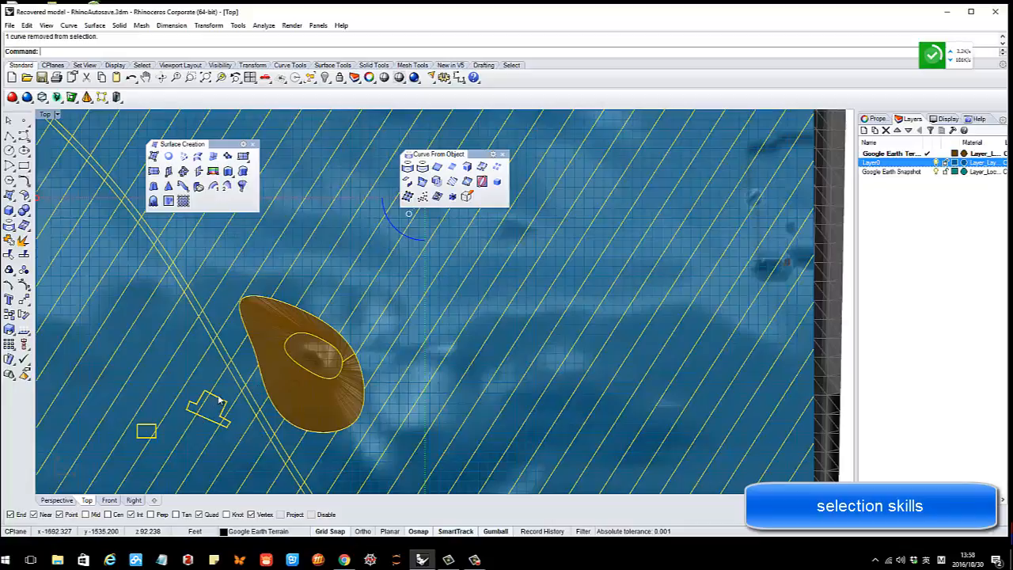
pyautogui.keyDown('ctrl'); pyautogui.click(211, 421); pyautogui.keyUp('ctrl')
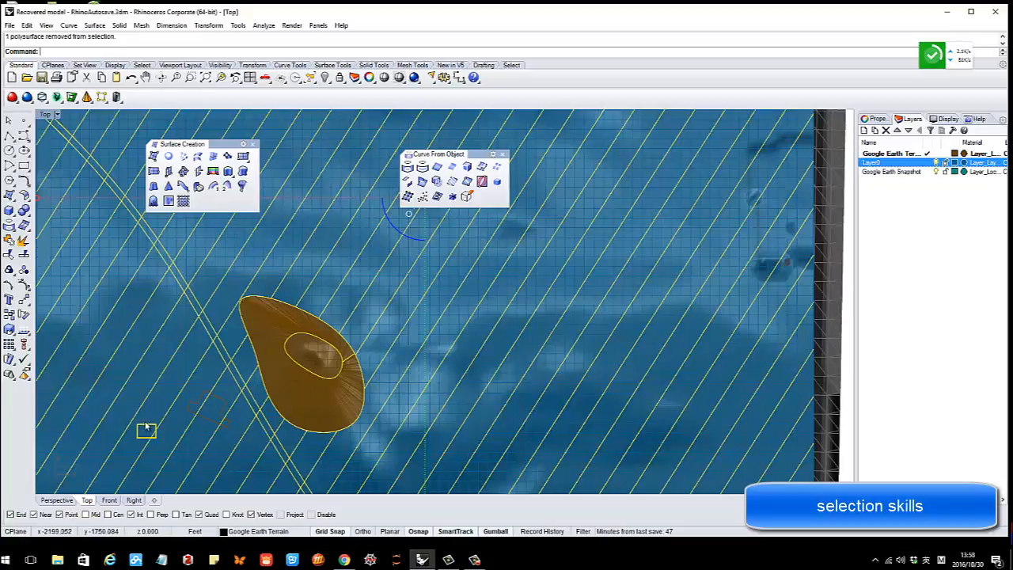
pyautogui.keyDown('ctrl'); pyautogui.click(292, 361); pyautogui.keyUp('ctrl')
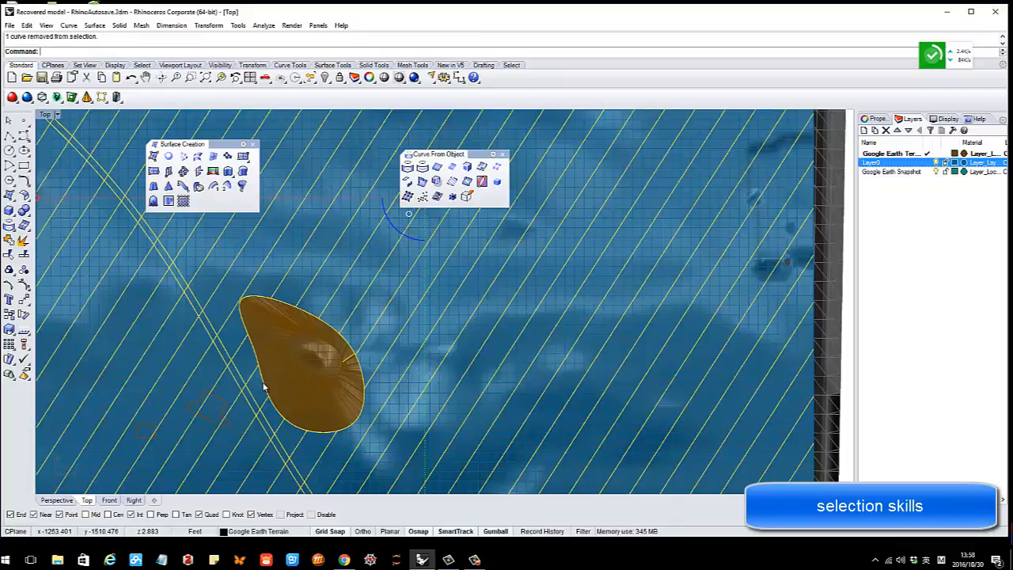
pyautogui.scroll(-8, 331, 331)
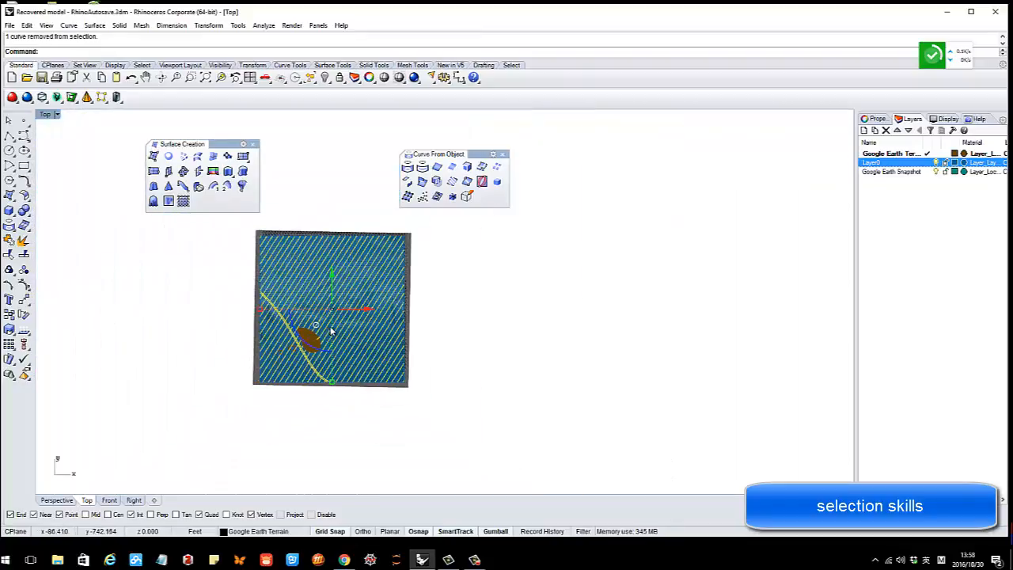
# In maximized Perspective, deselect the road curve and lift the section curves above the terrain
pyautogui.doubleClick(48, 114)
pyautogui.doubleClick(466, 114)
pyautogui.scroll(-3, 463, 302)
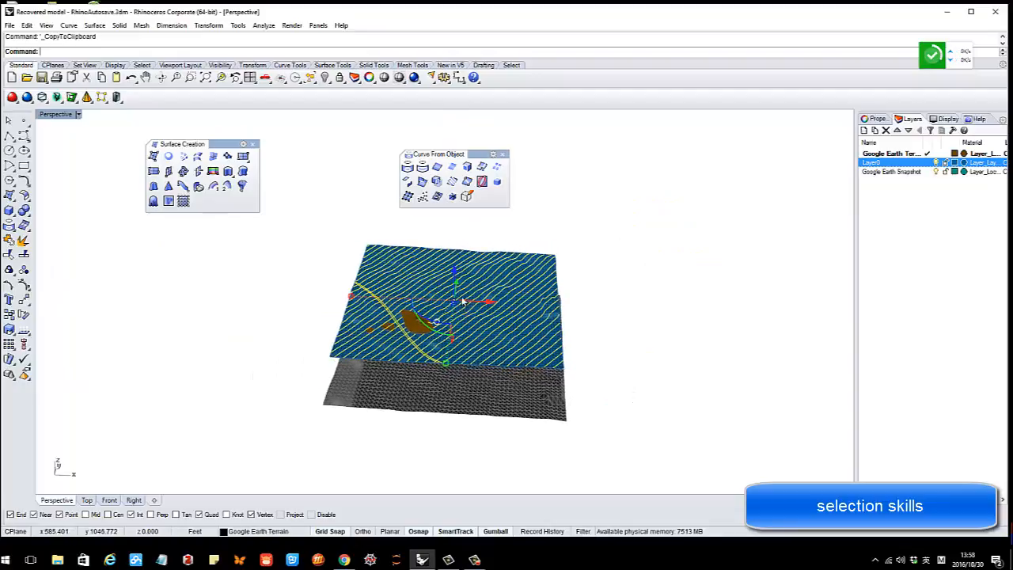
pyautogui.scroll(5, 424, 348)
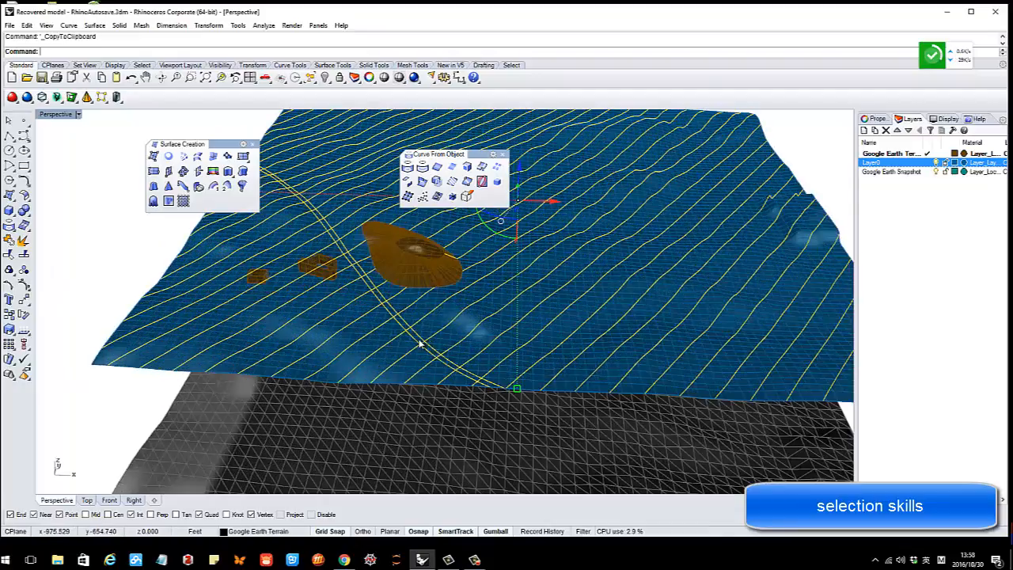
pyautogui.keyDown('ctrl'); pyautogui.click(419, 341); pyautogui.keyUp('ctrl')
pyautogui.scroll(-5, 420, 339)
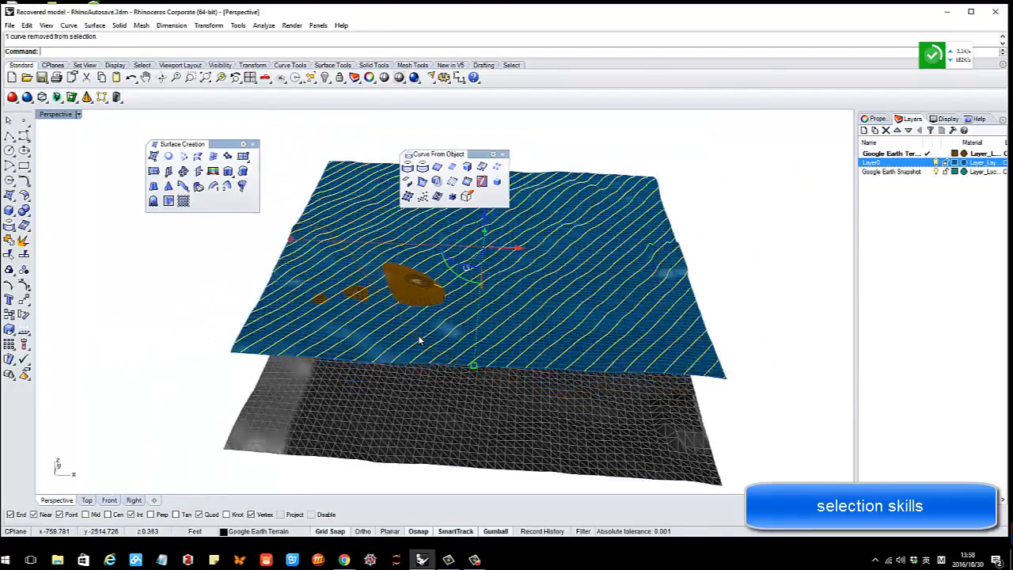
pyautogui.moveTo(465, 273); pyautogui.dragTo(458, 271, button='right')
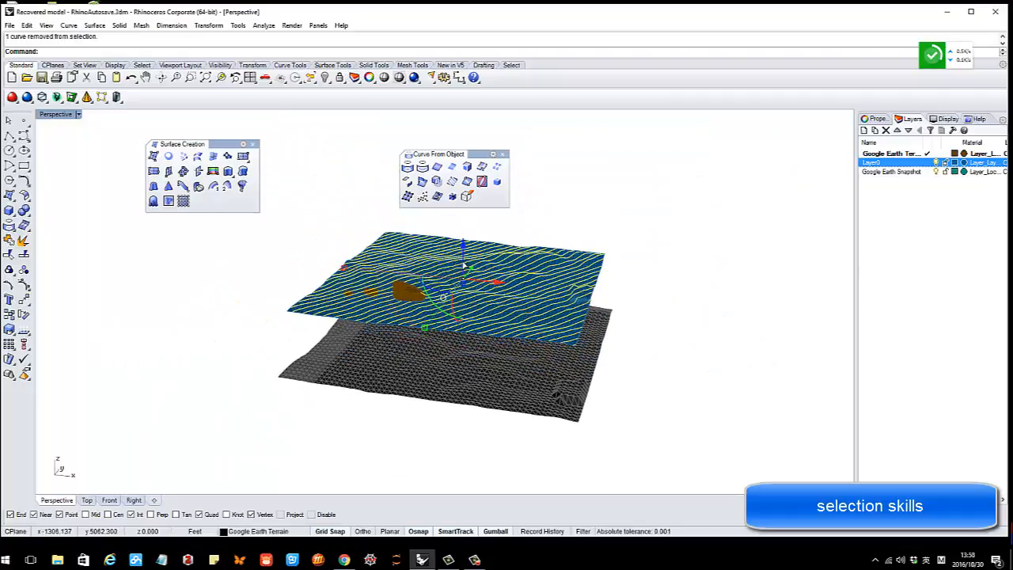
pyautogui.moveTo(463, 266); pyautogui.dragTo(451, 132)
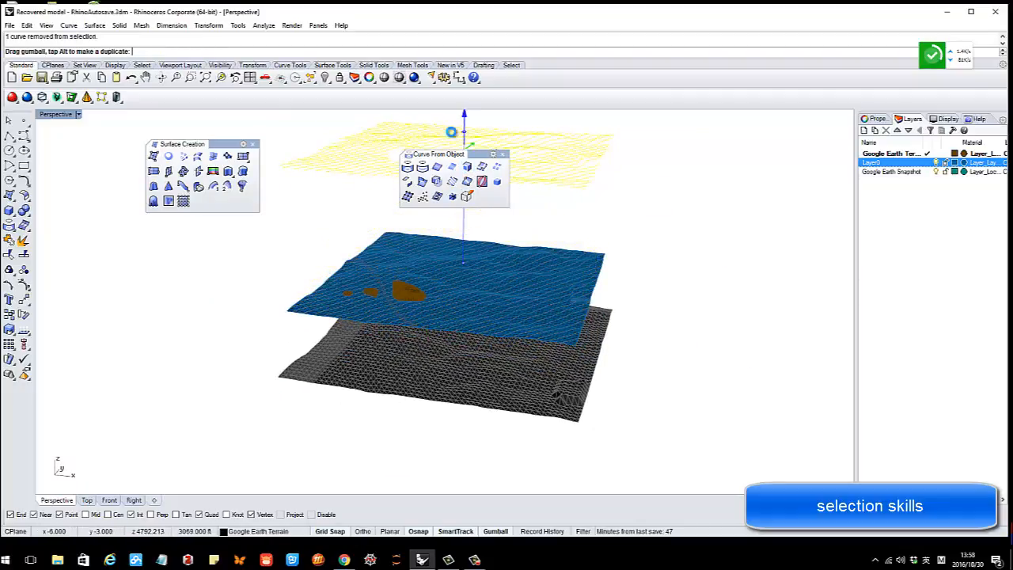
# Raise one overlapping contour curve higher and close the Curve From Object panel
pyautogui.hotkey('ctrl', 'c')
pyautogui.moveTo(572, 227); pyautogui.dragTo(528, 305, button='right')
pyautogui.press('Escape')
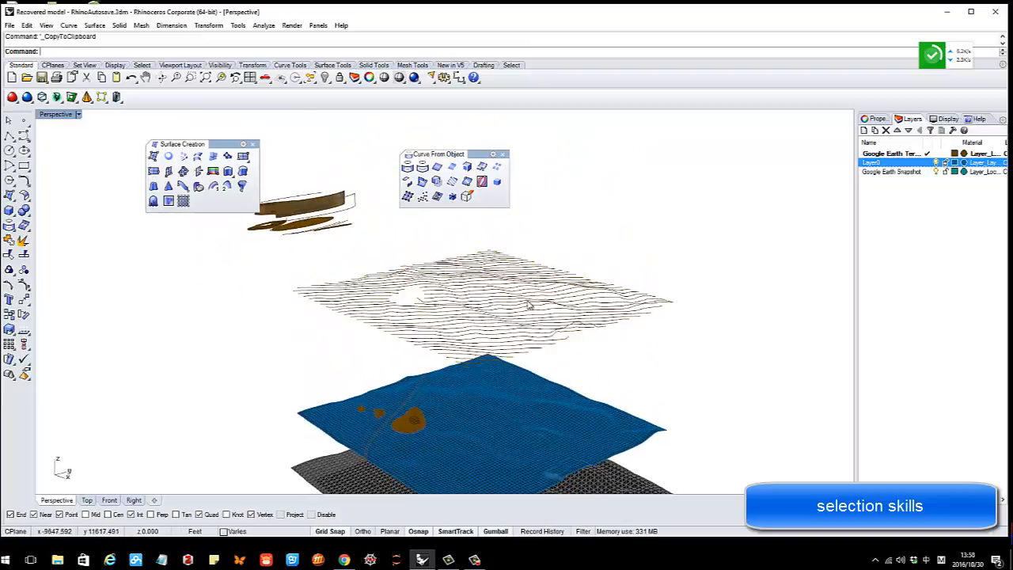
pyautogui.scroll(2, 529, 304)
pyautogui.click(488, 314)
pyautogui.click(516, 341)
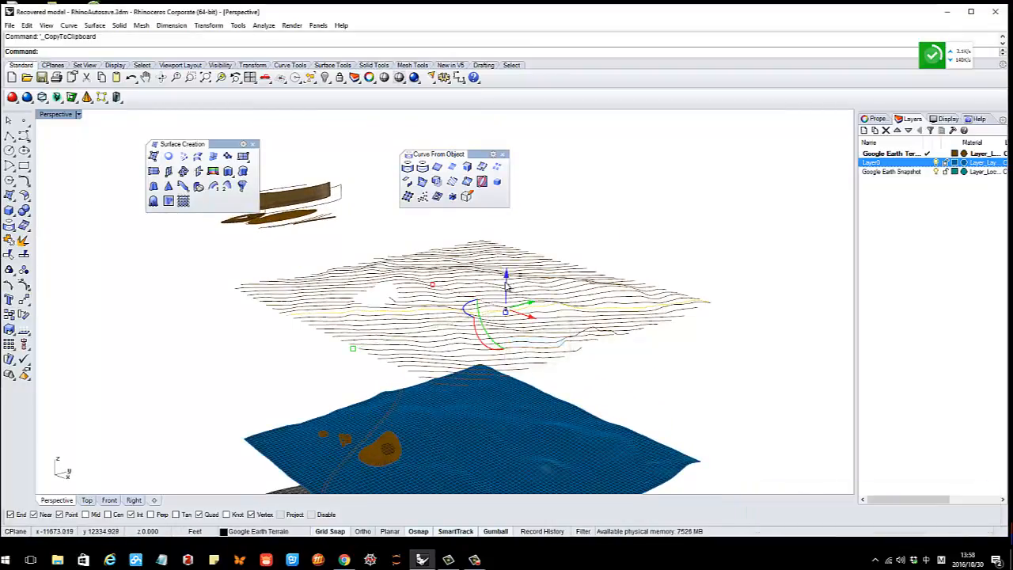
pyautogui.moveTo(507, 286); pyautogui.dragTo(506, 158)
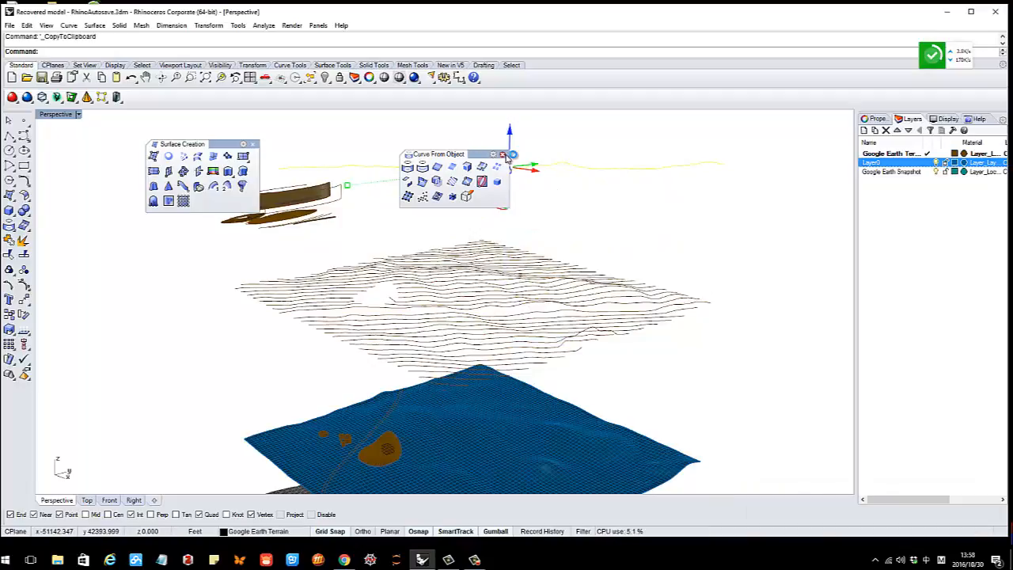
pyautogui.click(504, 155)
pyautogui.press('Escape')
# Lift another contour curve upward and clear the selection
pyautogui.moveTo(466, 217)
pyautogui.mouseDown(button='right')
pyautogui.moveTo(464, 199)
pyautogui.moveTo(463, 212)
pyautogui.mouseUp(button='right')
pyautogui.click(489, 264)
pyautogui.press('Return')
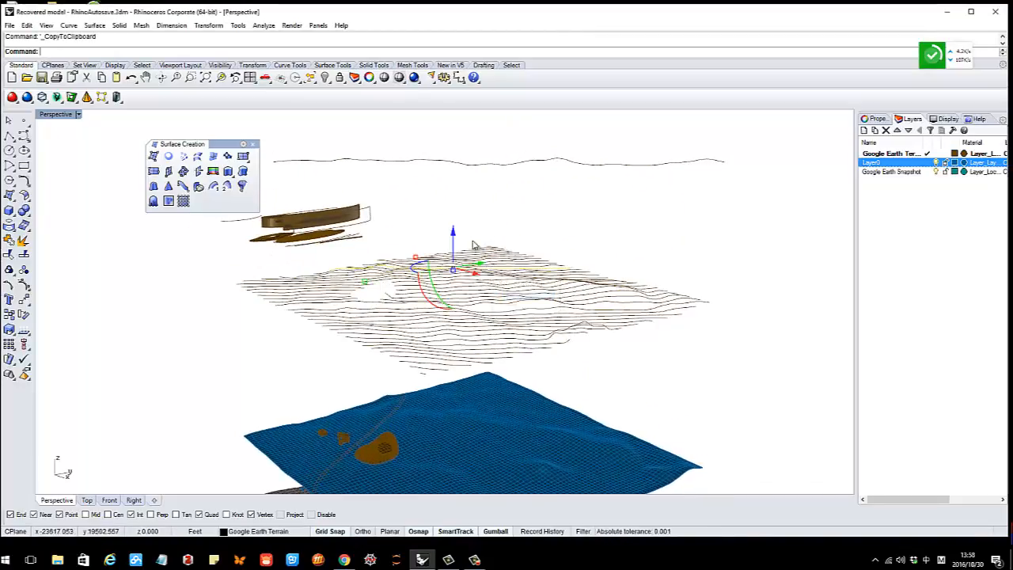
pyautogui.moveTo(455, 244); pyautogui.dragTo(504, 172)
pyautogui.click(418, 233)
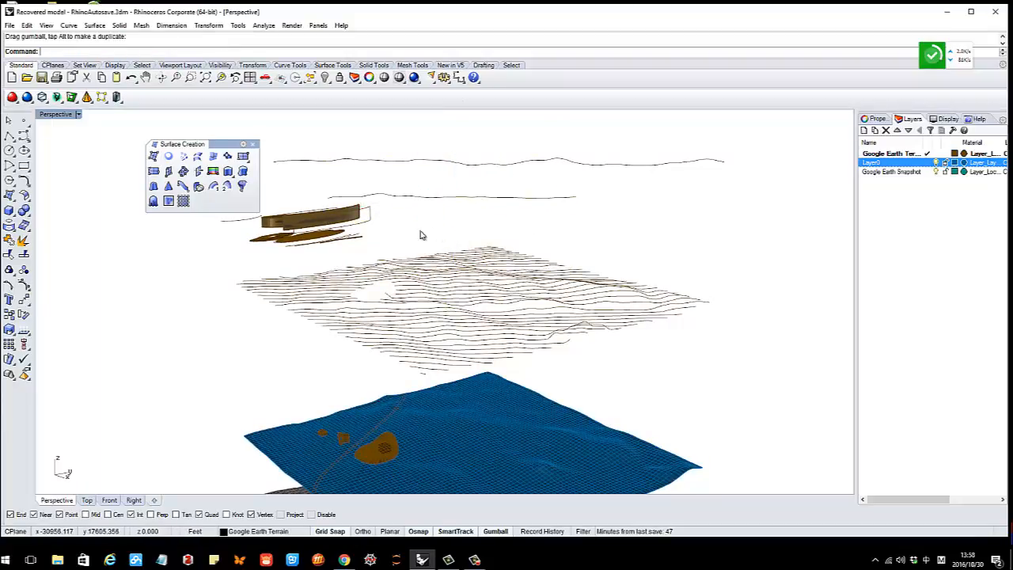
# Bring the browser's section drawings A-A to H-H over the model
pyautogui.moveTo(465, 225); pyautogui.dragTo(477, 224, button='right')
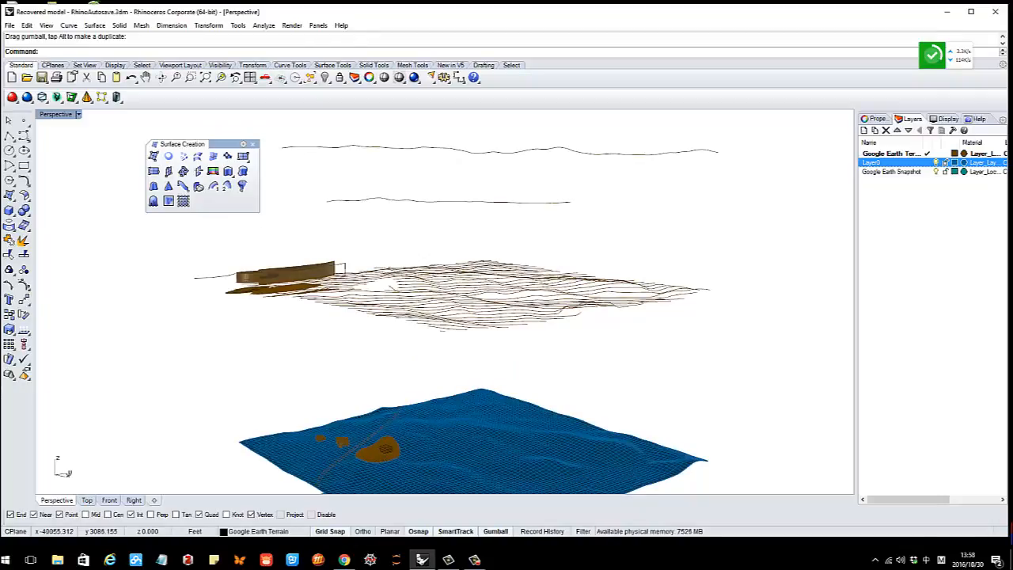
pyautogui.click(344, 560)
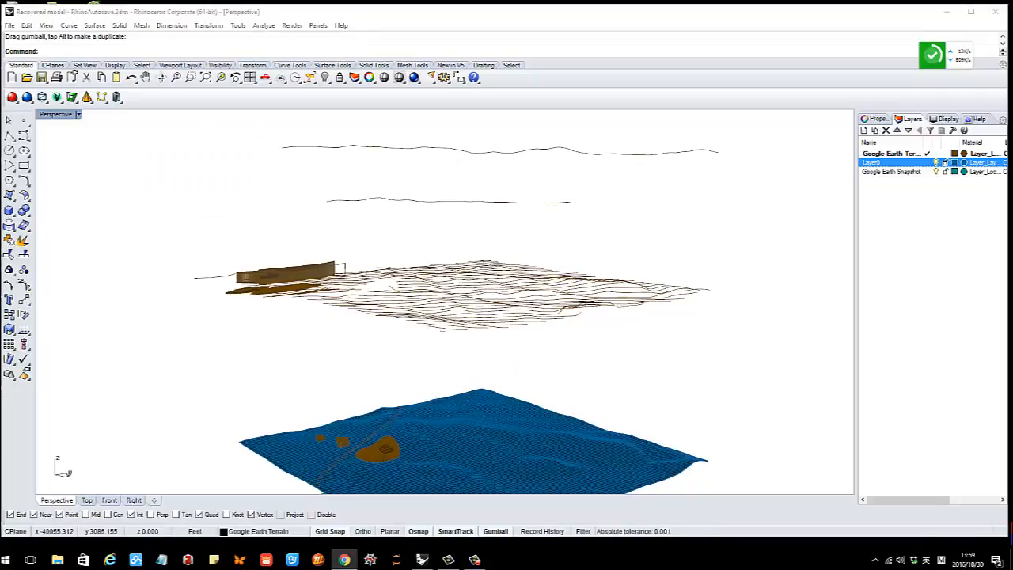
pyautogui.moveTo(0, 127); pyautogui.dragTo(712, 57)
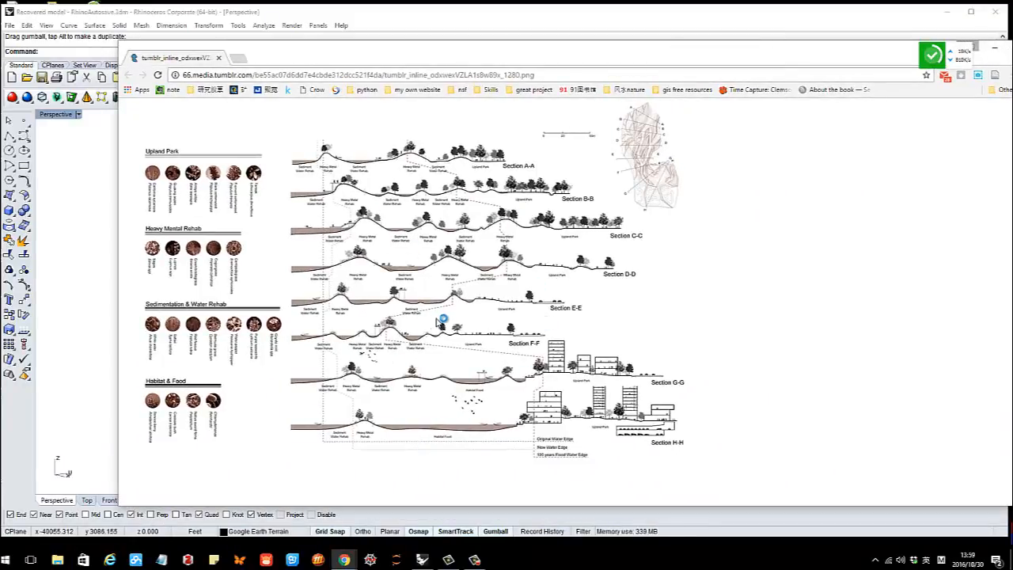
# Screen-capture the section drawings and draw red lines under Sections A-A and B-B
pyautogui.hotkey('ctrl', 'alt', 'a')
pyautogui.moveTo(262, 121); pyautogui.dragTo(727, 492)
pyautogui.click(582, 504)
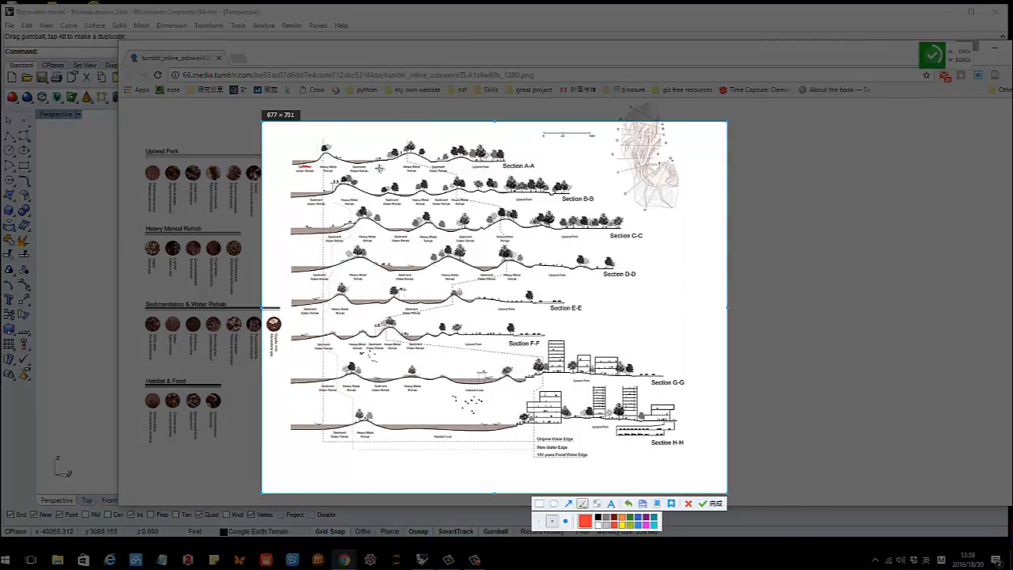
pyautogui.moveTo(380, 168); pyautogui.dragTo(492, 157)
pyautogui.moveTo(312, 192); pyautogui.dragTo(577, 185)
# Undo the annotations, dismiss the capture and close the browser window
pyautogui.hotkey('ctrl', 'z')
pyautogui.hotkey('ctrl', 'z')
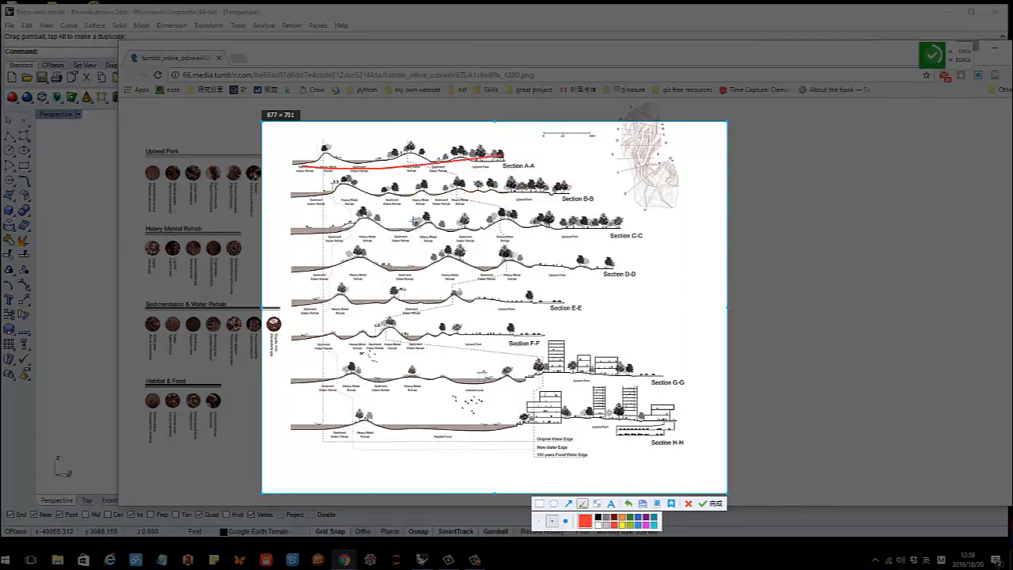
pyautogui.press('Escape')
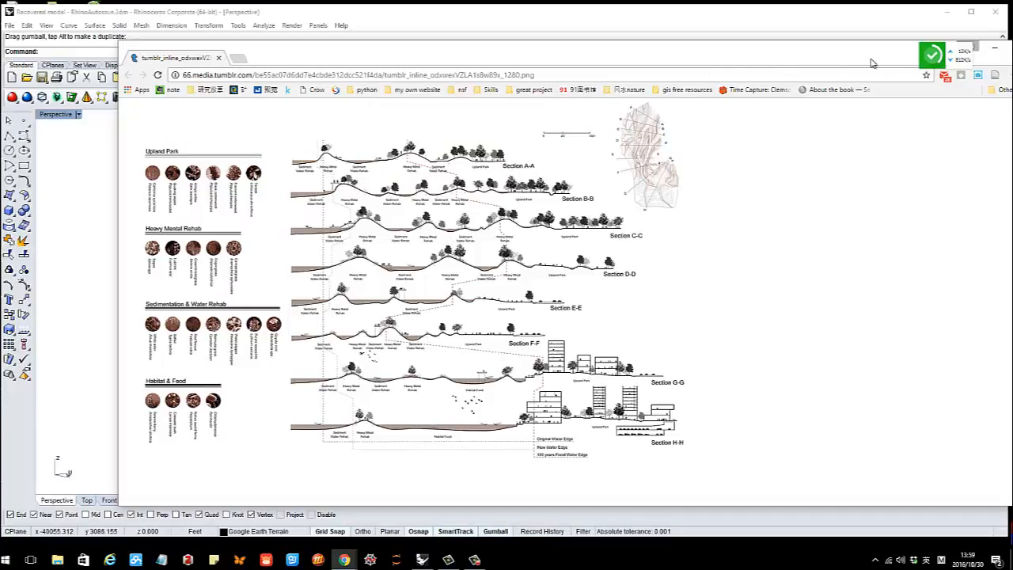
pyautogui.moveTo(873, 63); pyautogui.dragTo(745, 79)
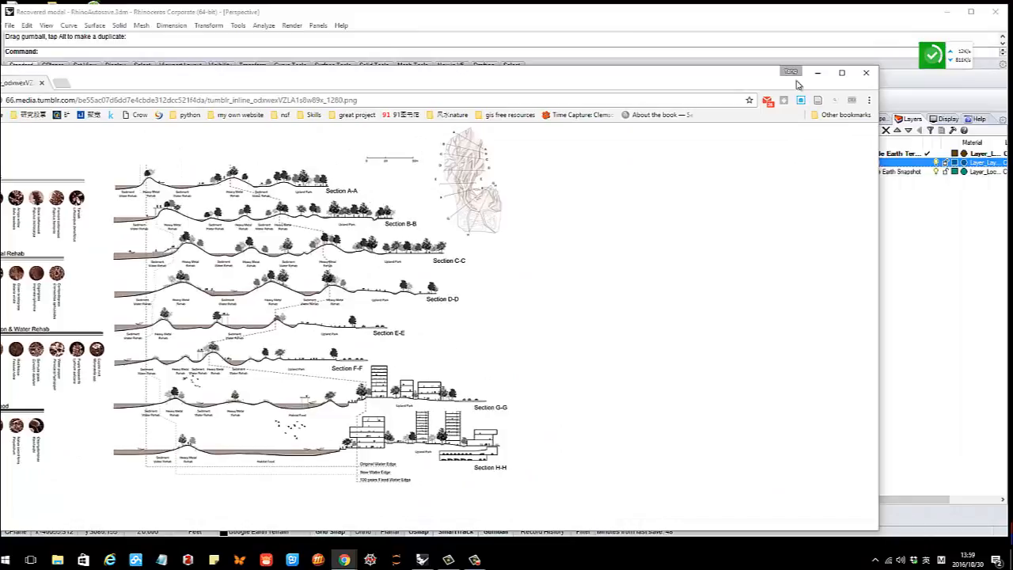
pyautogui.click(869, 76)
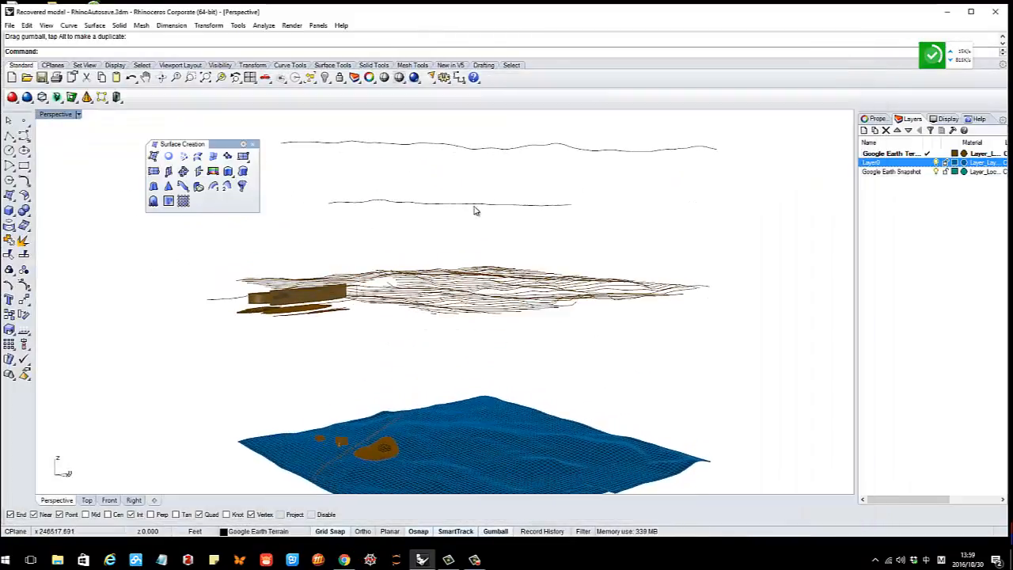
# Window-select and copy the upper layers of the stacked model
pyautogui.moveTo(475, 208); pyautogui.dragTo(432, 285, button='right')
pyautogui.scroll(-4, 445, 250)
pyautogui.moveTo(372, 199); pyautogui.dragTo(609, 282)
pyautogui.hotkey('ctrl', 'c')
# Clear the selection and window-select the blue terrain surface layer
pyautogui.moveTo(455, 289); pyautogui.dragTo(438, 227, button='right')
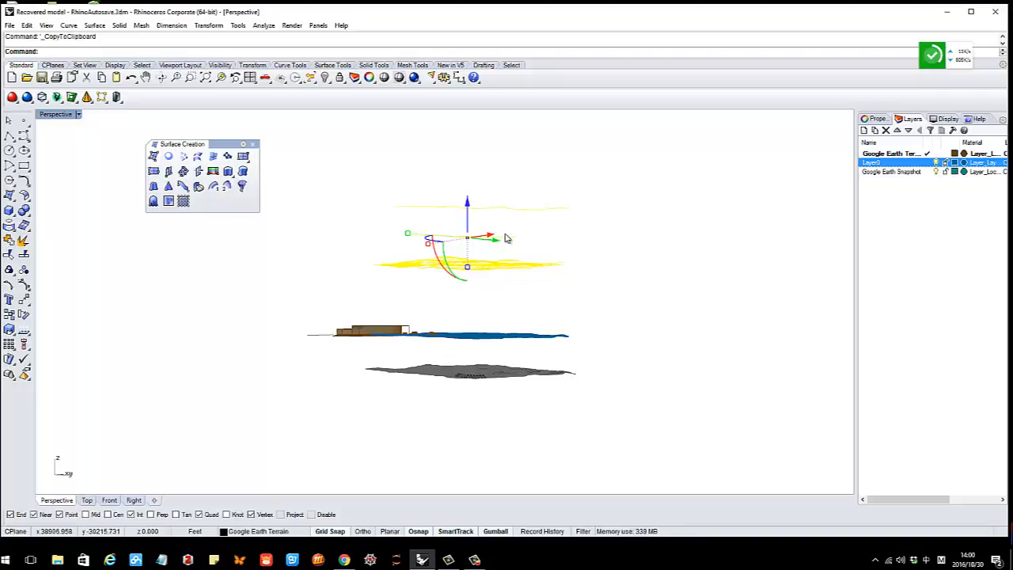
pyautogui.moveTo(469, 332); pyautogui.dragTo(495, 346, button='right')
pyautogui.click(478, 308)
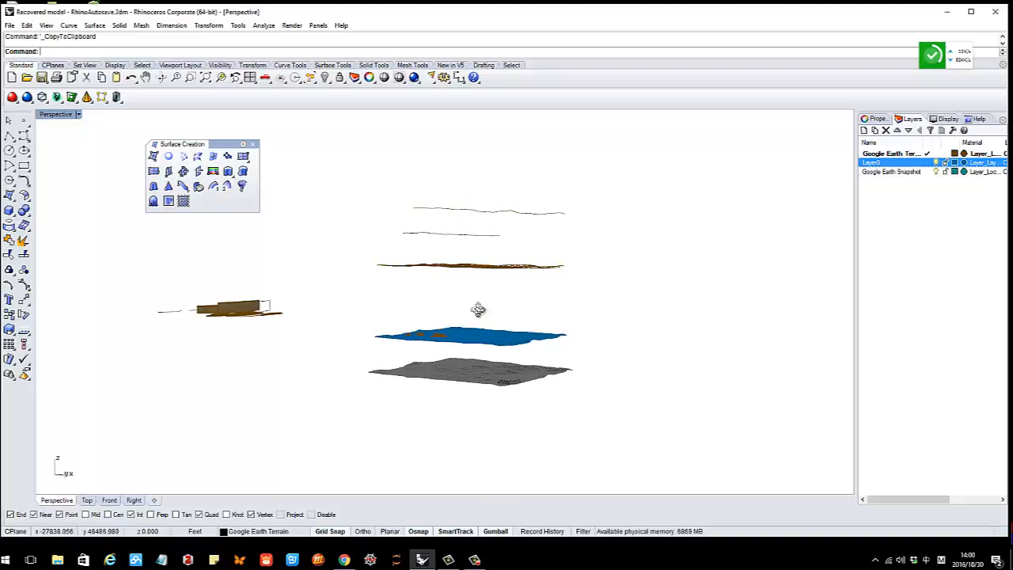
pyautogui.moveTo(478, 309); pyautogui.dragTo(485, 350, button='right')
pyautogui.scroll(7, 479, 349)
pyautogui.moveTo(305, 289); pyautogui.dragTo(692, 362)
pyautogui.moveTo(455, 349); pyautogui.dragTo(436, 351, button='right')
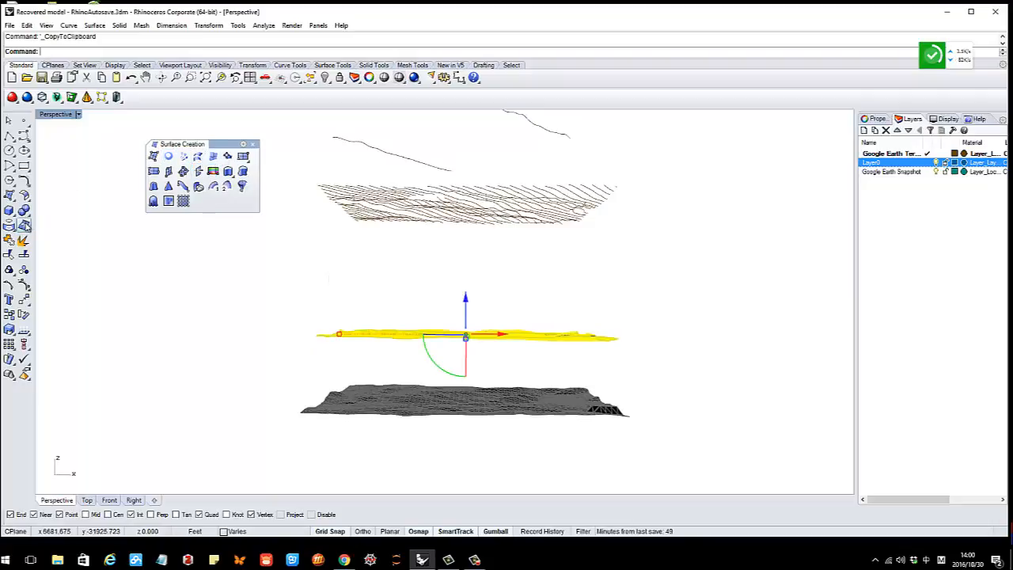
# Maximize Front view and pan onto the terrain, cancelling the first Contour attempt
pyautogui.click(21, 230)
pyautogui.click(69, 245)
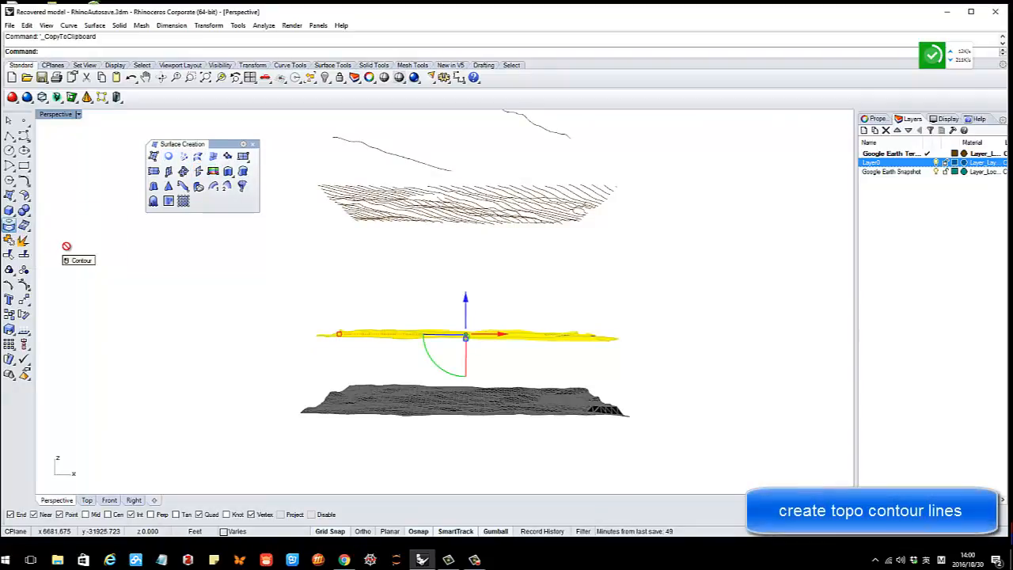
pyautogui.doubleClick(52, 115)
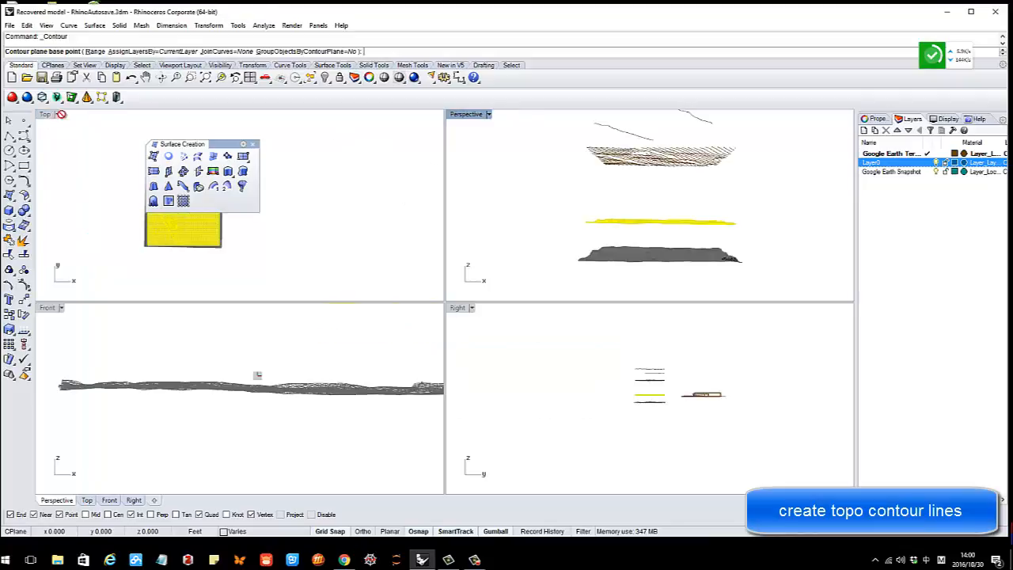
pyautogui.doubleClick(49, 307)
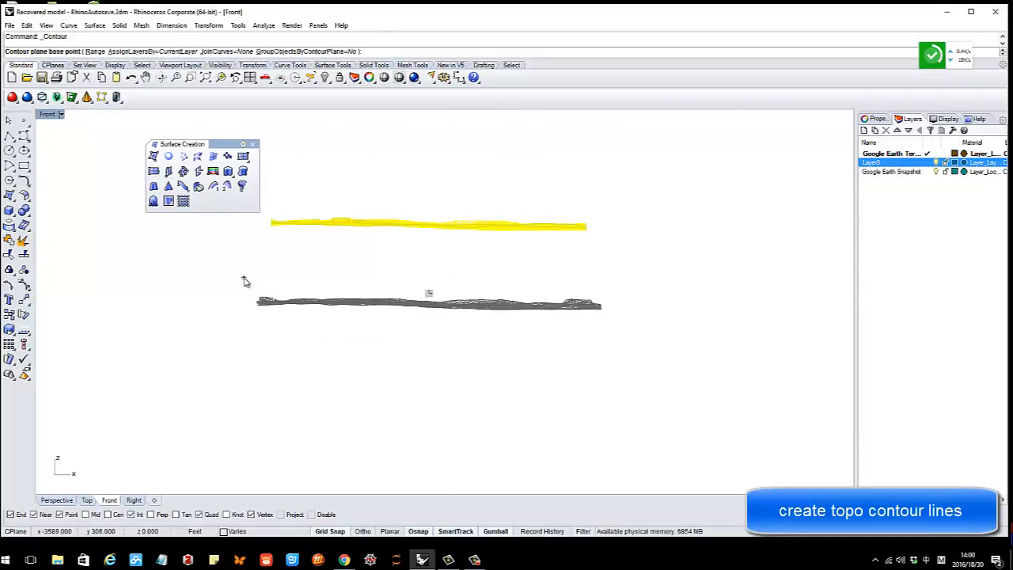
pyautogui.press('Escape')
pyautogui.moveTo(306, 277); pyautogui.dragTo(323, 349, button='right')
pyautogui.scroll(4, 429, 285)
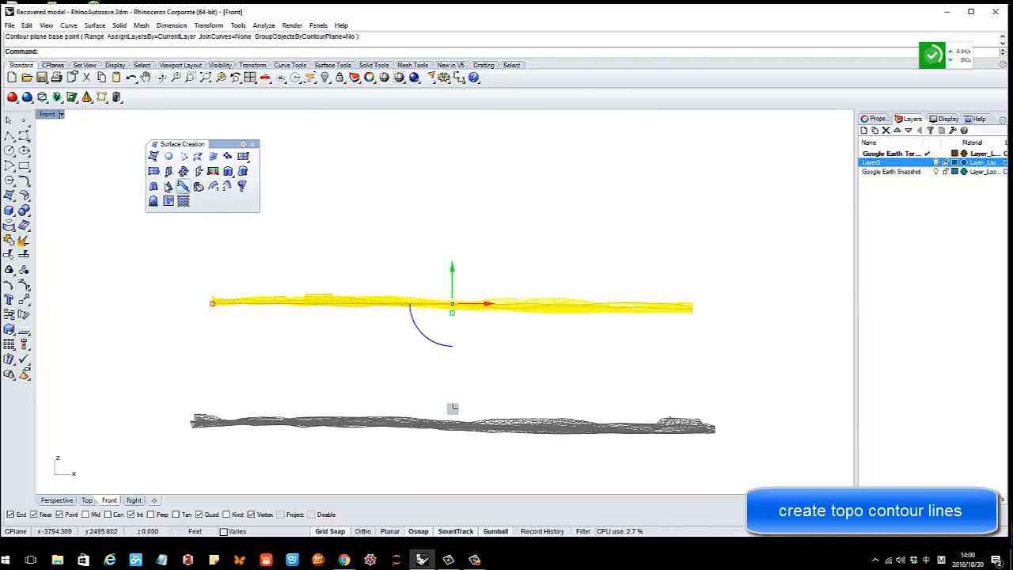
# Contour the terrain along a vertical direction in Front view at 20-unit spacing
pyautogui.click(12, 232)
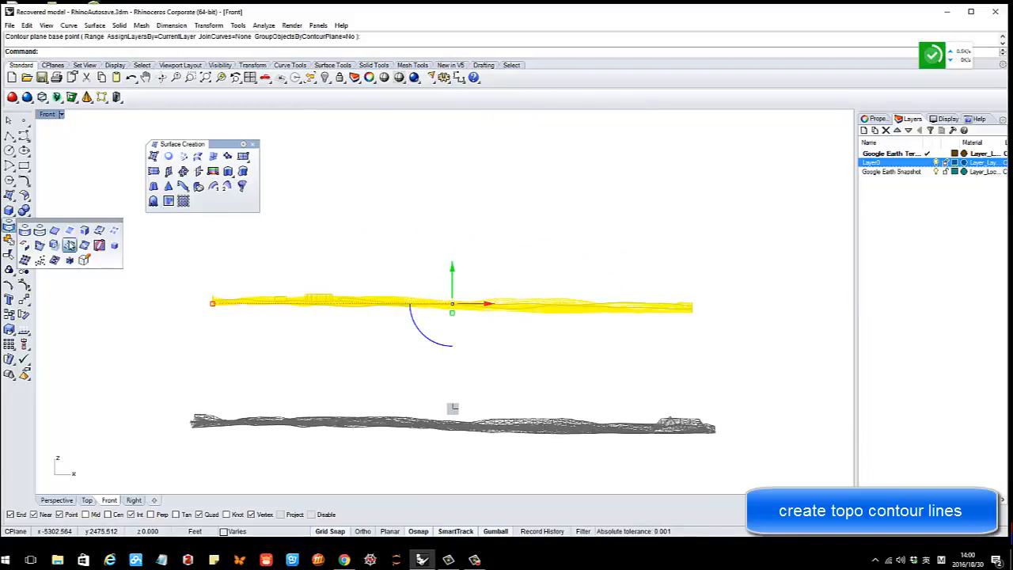
pyautogui.click(69, 245)
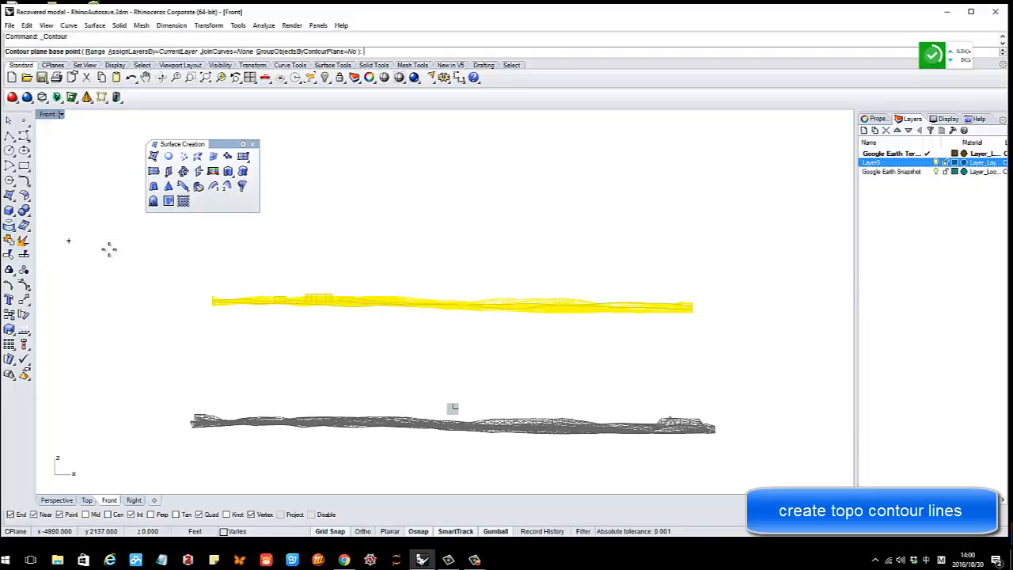
pyautogui.click(195, 258)
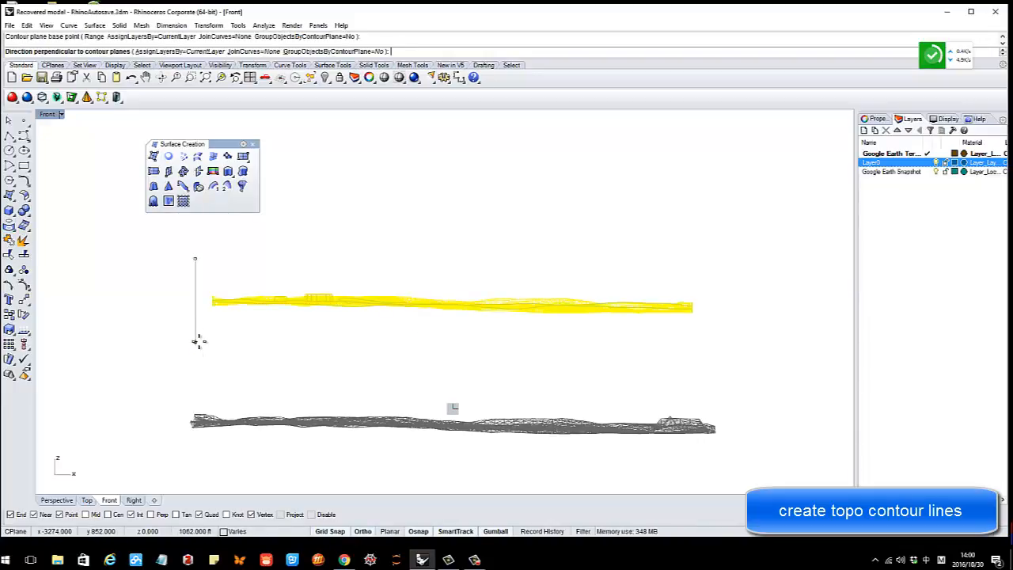
pyautogui.click(198, 342)
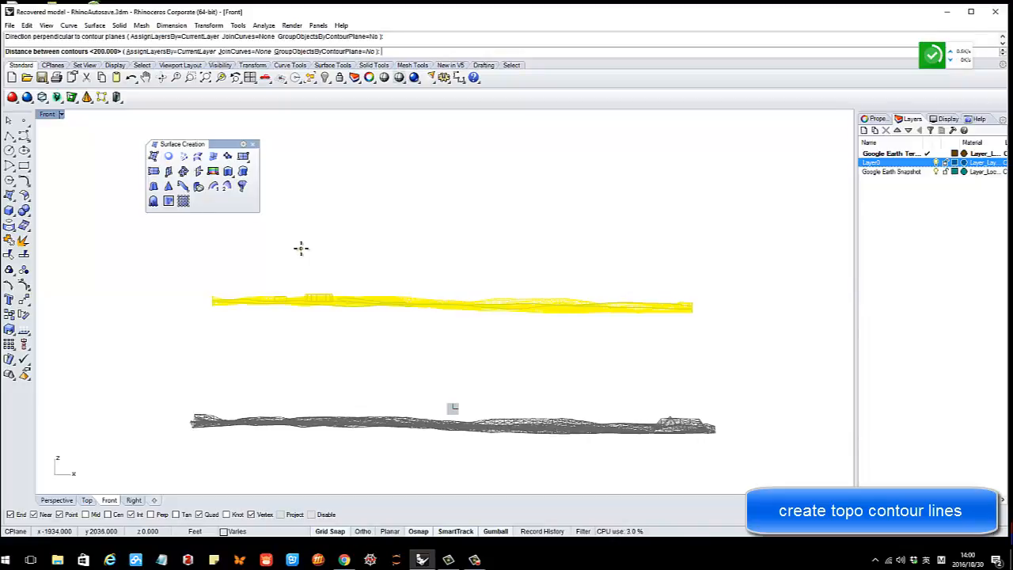
pyautogui.press('Return')
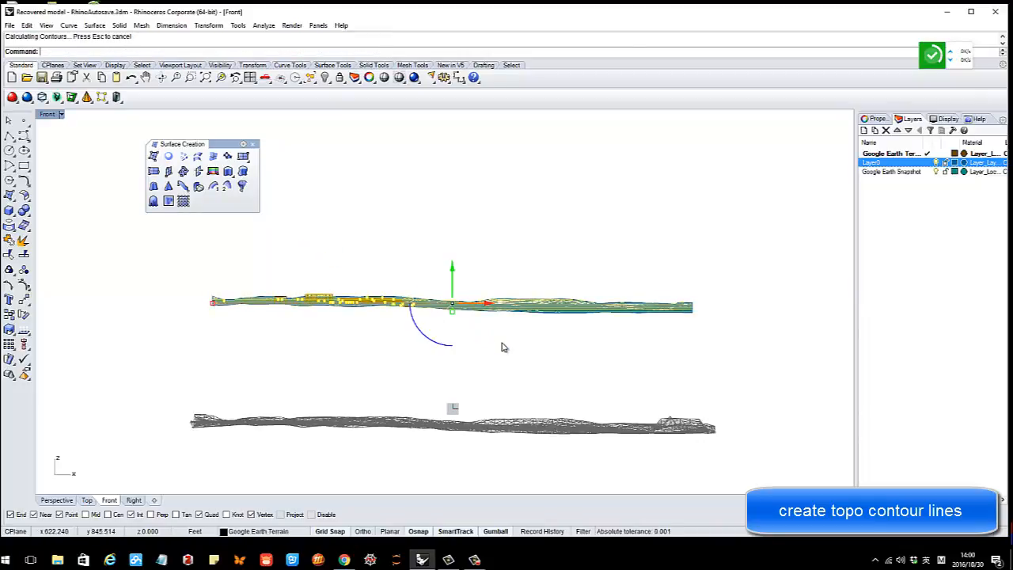
pyautogui.doubleClick(46, 115)
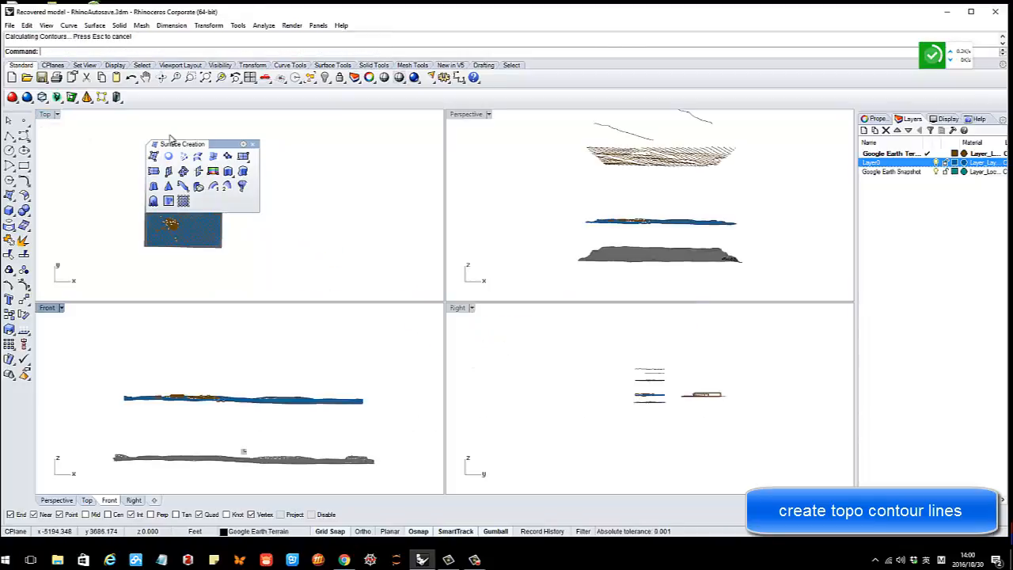
# Maximize Perspective, then select and copy the terrain with its new contour curves
pyautogui.doubleClick(468, 113)
pyautogui.moveTo(556, 249); pyautogui.dragTo(492, 322, button='right')
pyautogui.scroll(8, 528, 358)
pyautogui.scroll(-3, 492, 321)
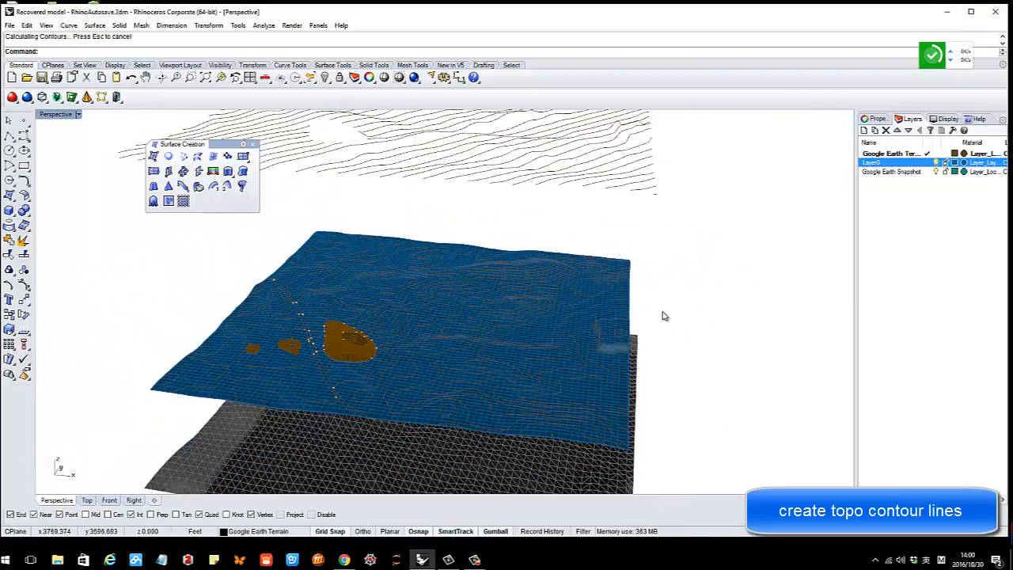
pyautogui.moveTo(282, 226); pyautogui.dragTo(672, 380)
pyautogui.hotkey('ctrl', 'c')
# Clear the selection, inspect the stacked layers, and select the sculpted mound surface
pyautogui.moveTo(499, 367); pyautogui.dragTo(508, 341, button='right')
pyautogui.scroll(-3, 507, 342)
pyautogui.press('Escape')
pyautogui.scroll(5, 507, 342)
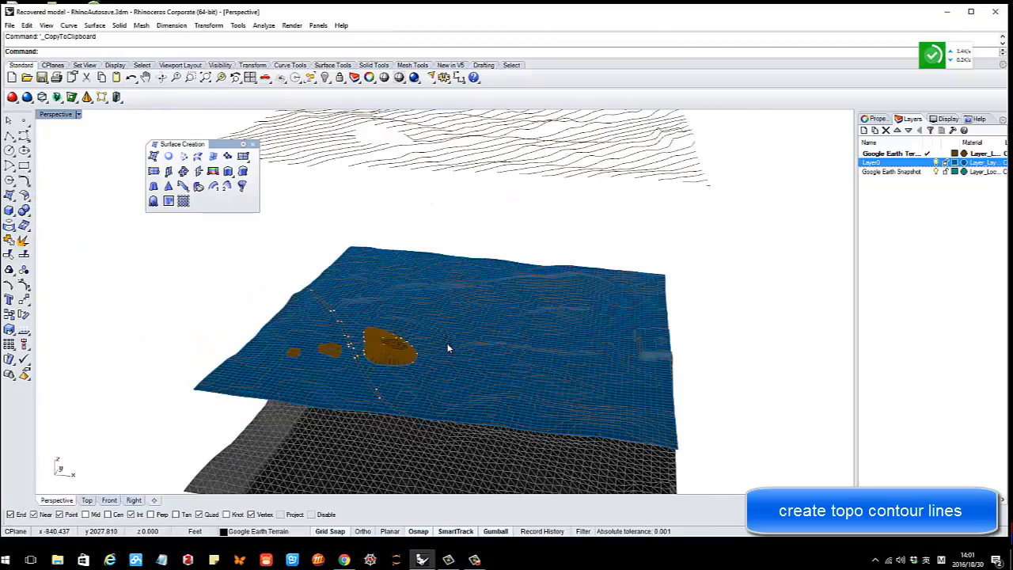
pyautogui.scroll(-3, 527, 345)
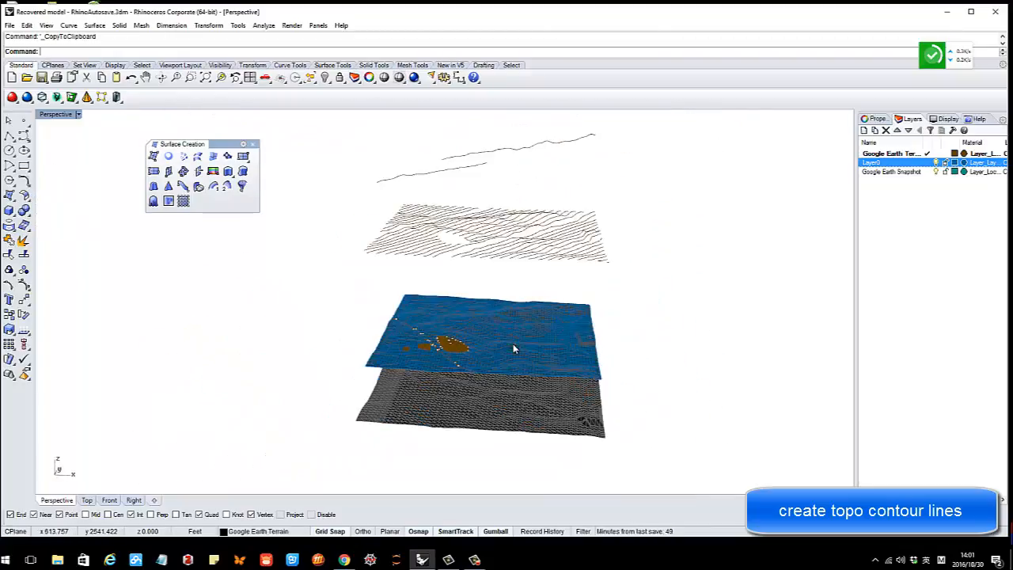
pyautogui.moveTo(513, 344); pyautogui.dragTo(467, 357, button='right')
pyautogui.scroll(-4, 502, 337)
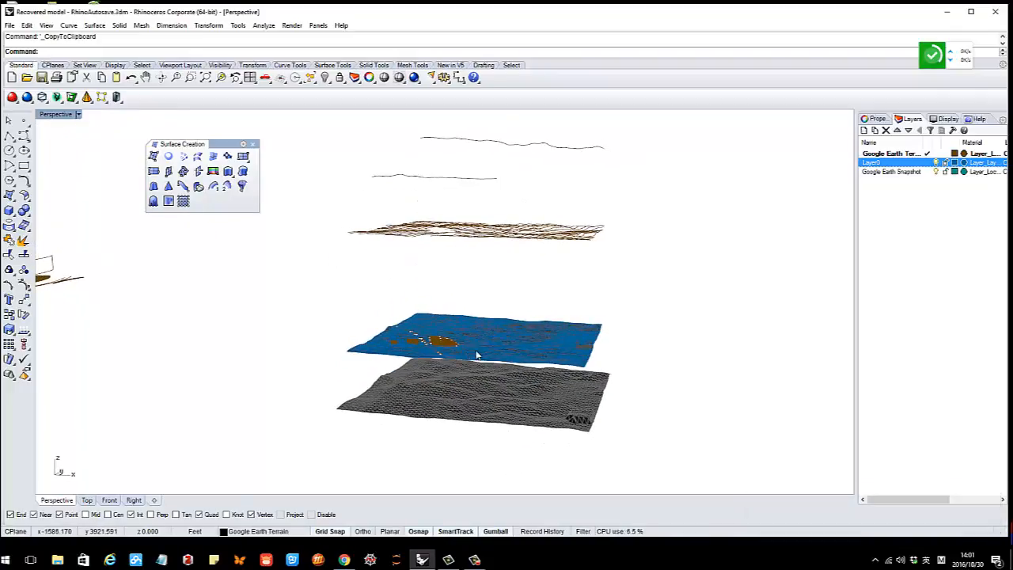
pyautogui.moveTo(499, 313); pyautogui.dragTo(479, 334, button='right')
pyautogui.scroll(5, 483, 331)
pyautogui.scroll(5, 486, 342)
pyautogui.scroll(-8, 479, 334)
pyautogui.click(376, 295)
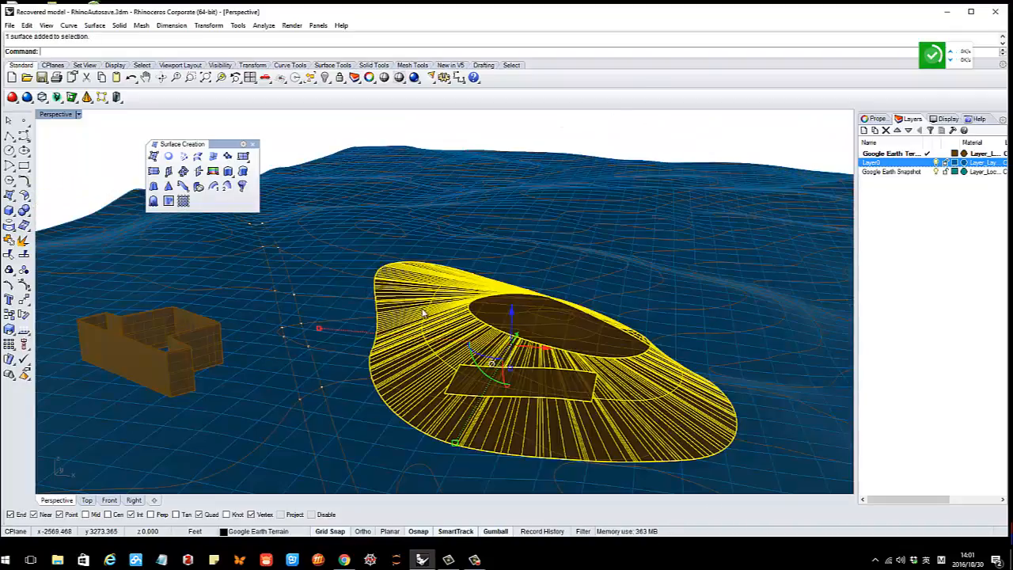